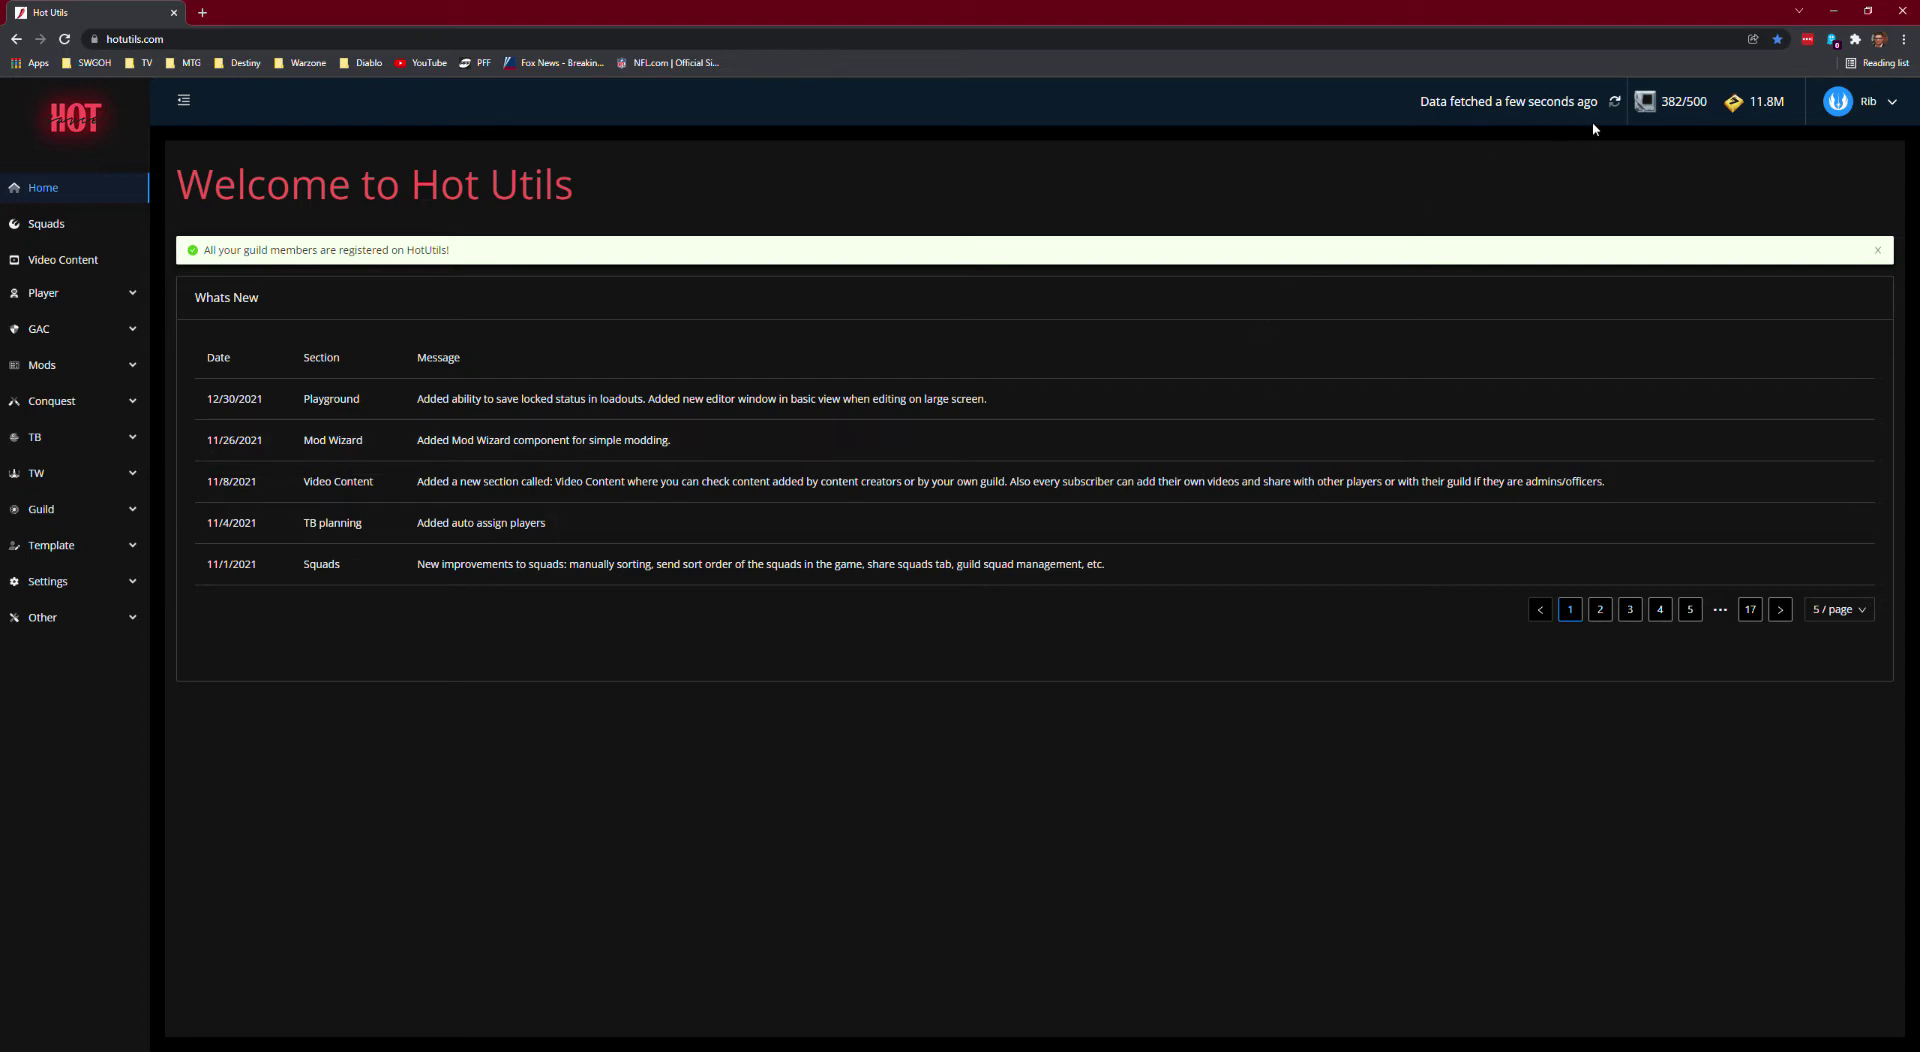
Step: Refresh the fetched game data and reset all unit settings in the mods Playground to their defaults
left_click(1613, 101)
left_click(79, 369)
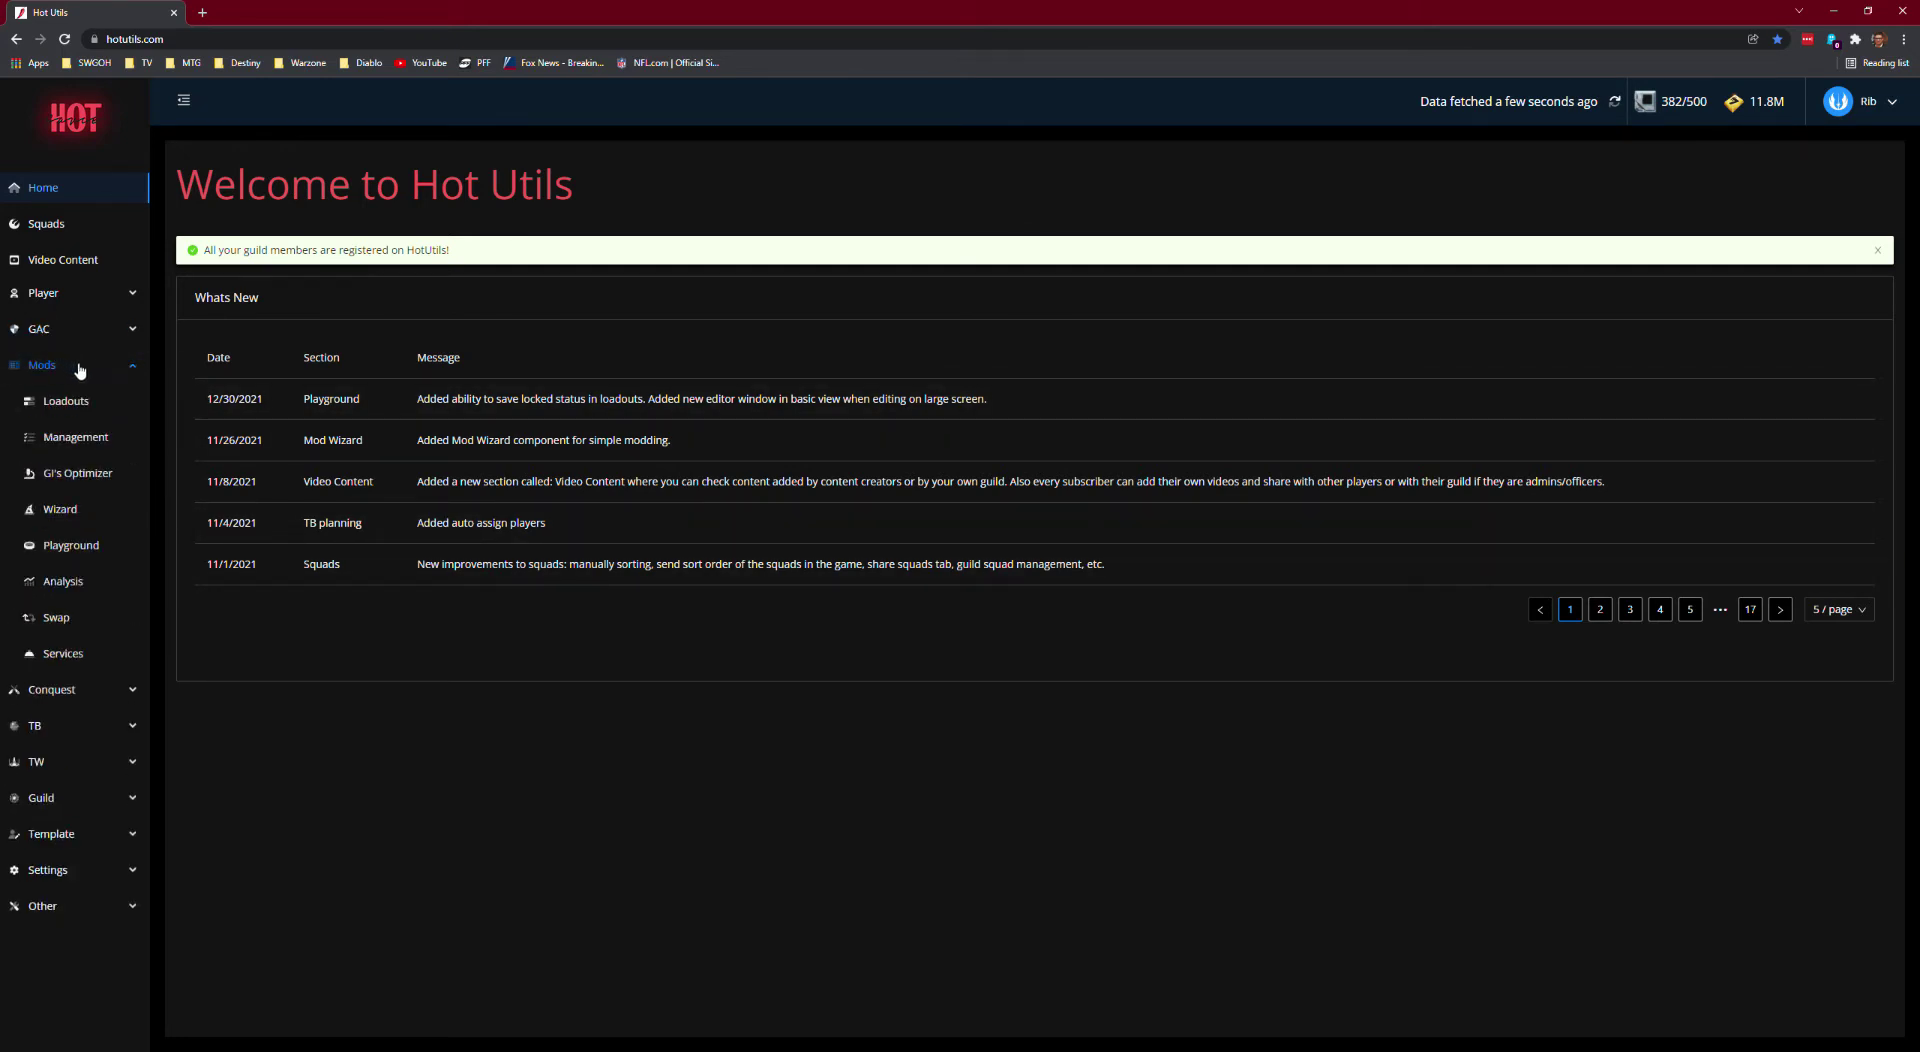
left_click(72, 547)
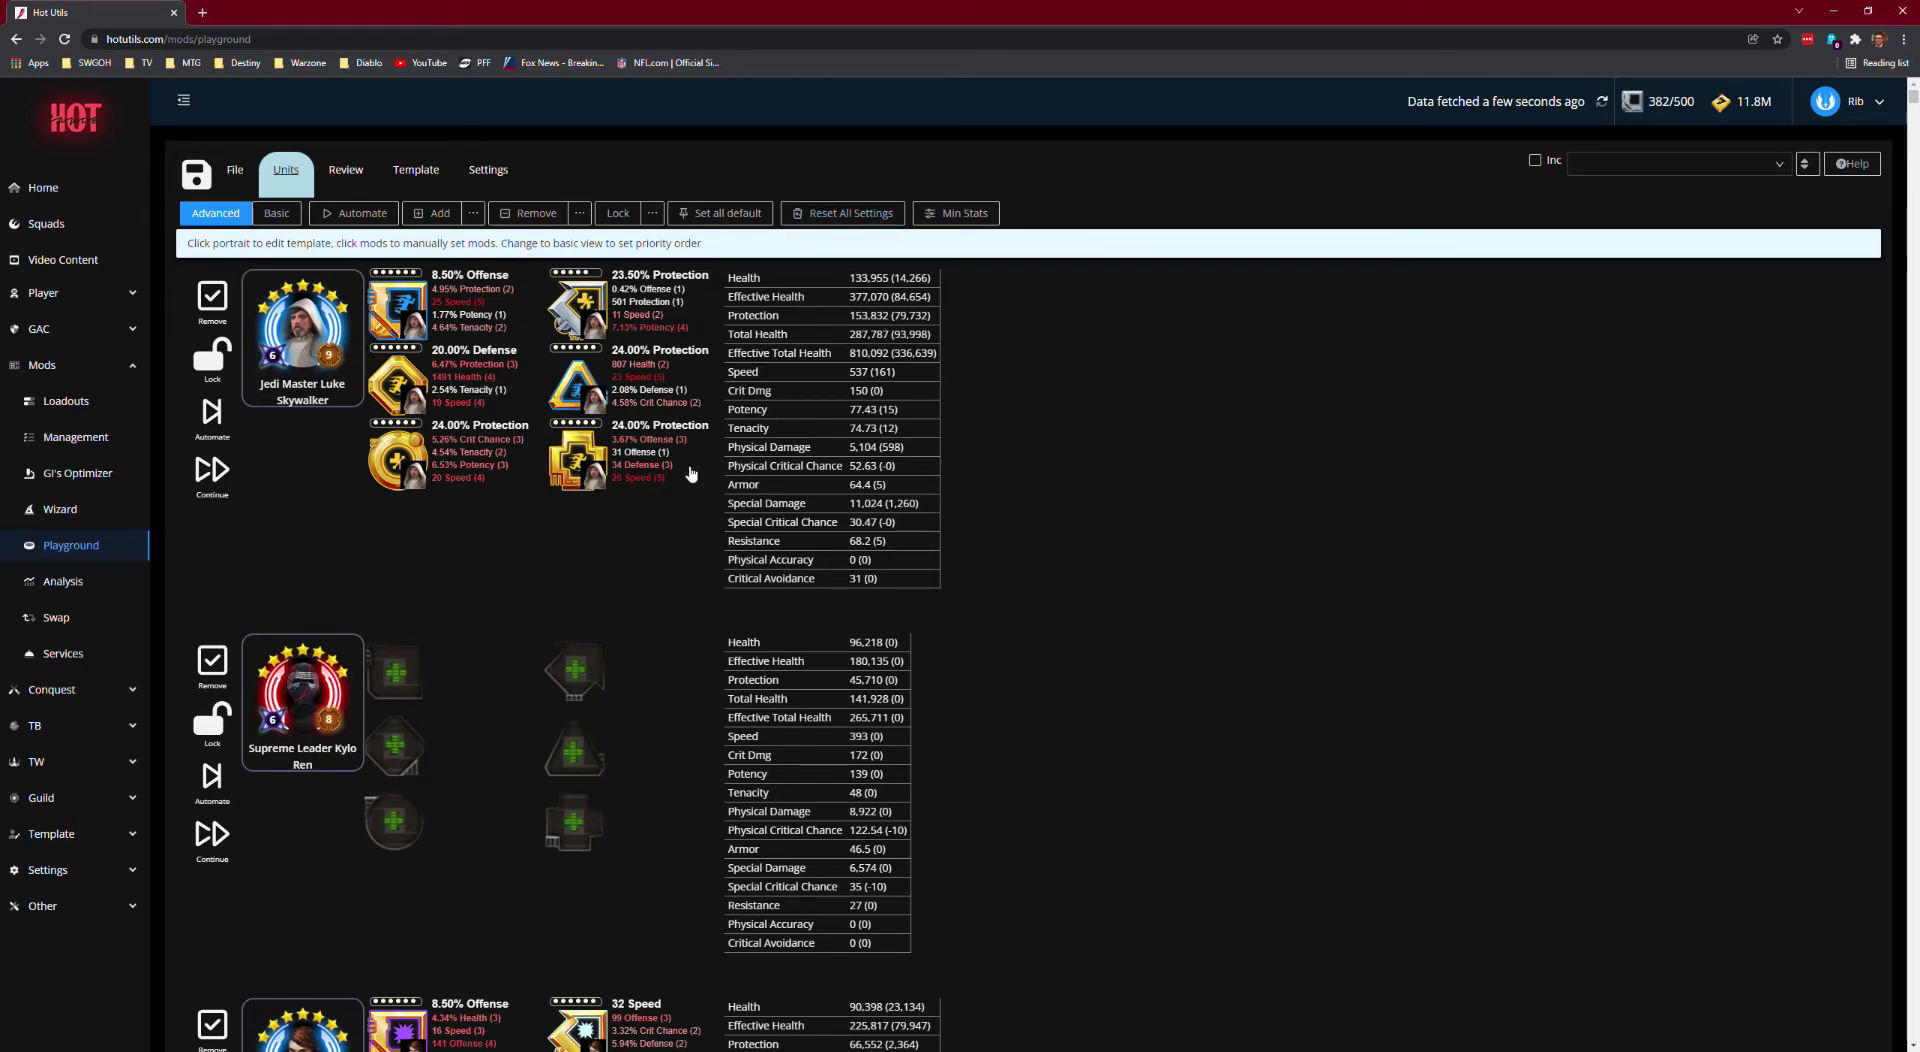
left_click(850, 214)
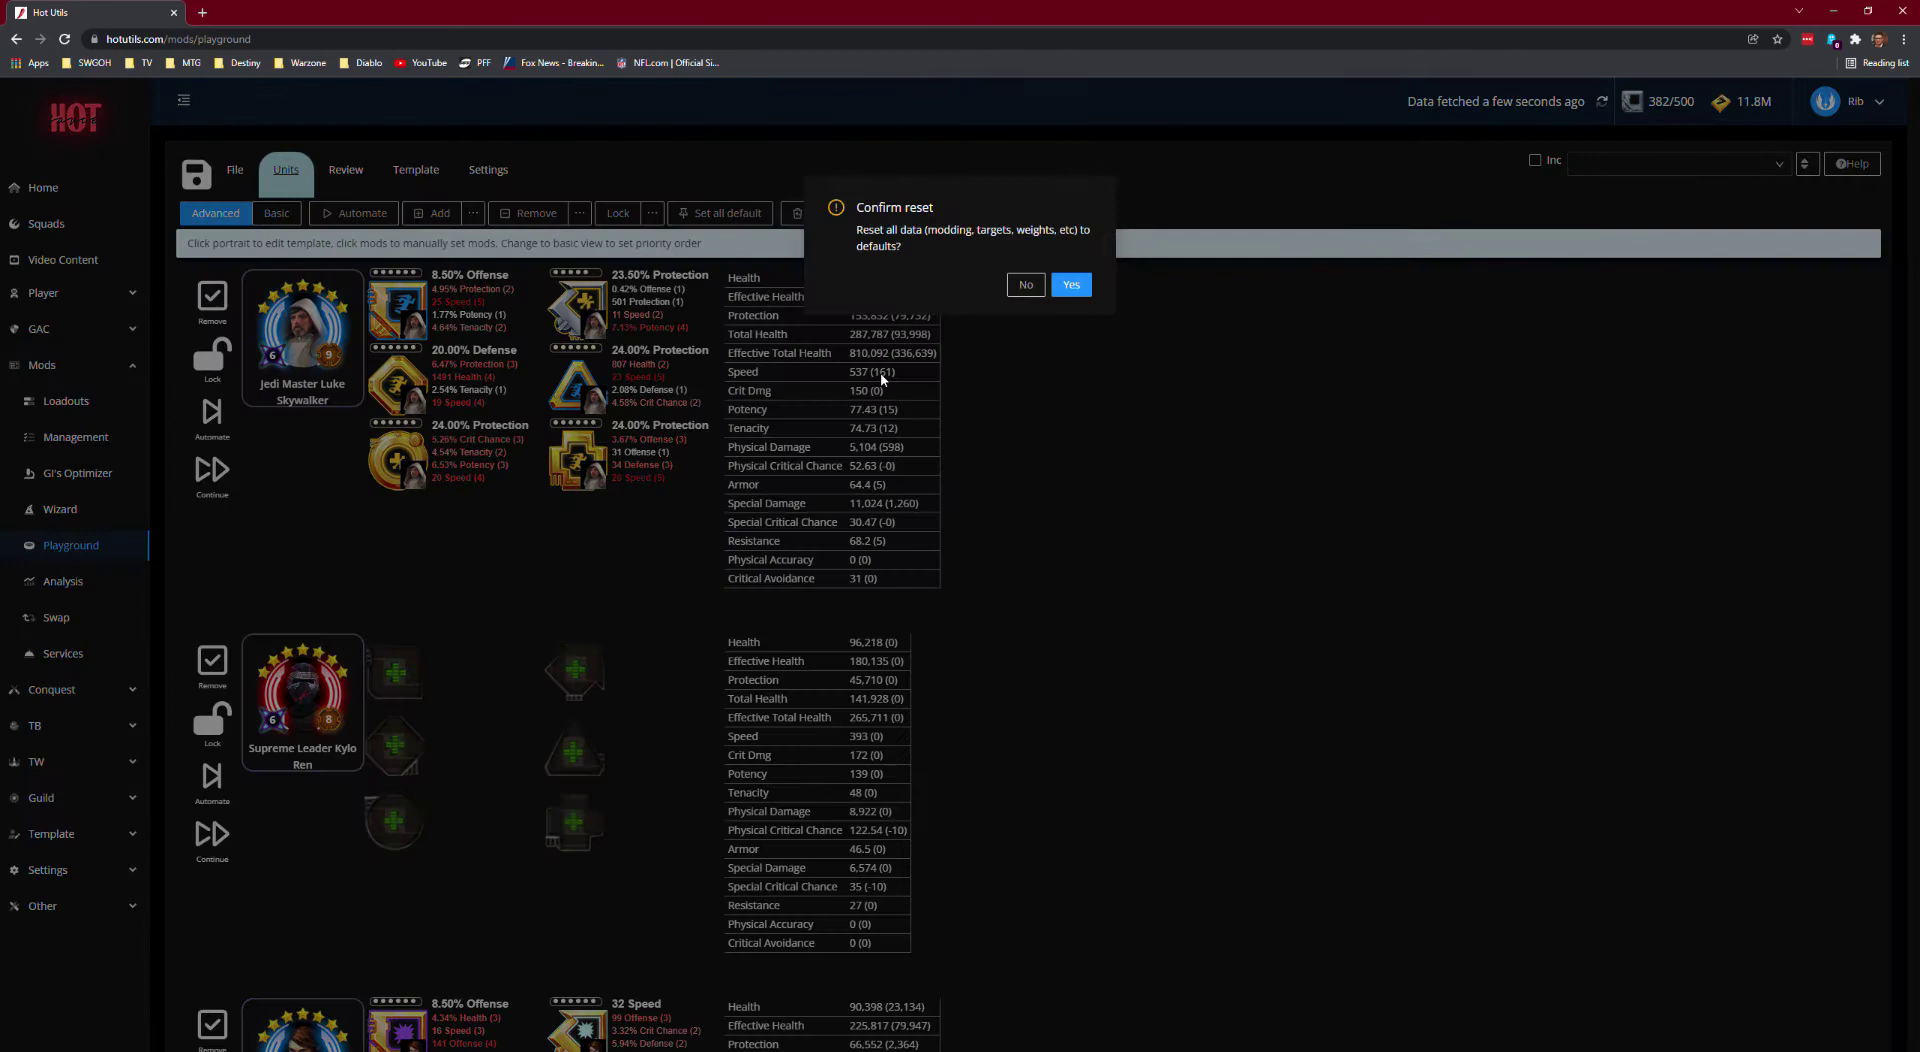
left_click(1080, 286)
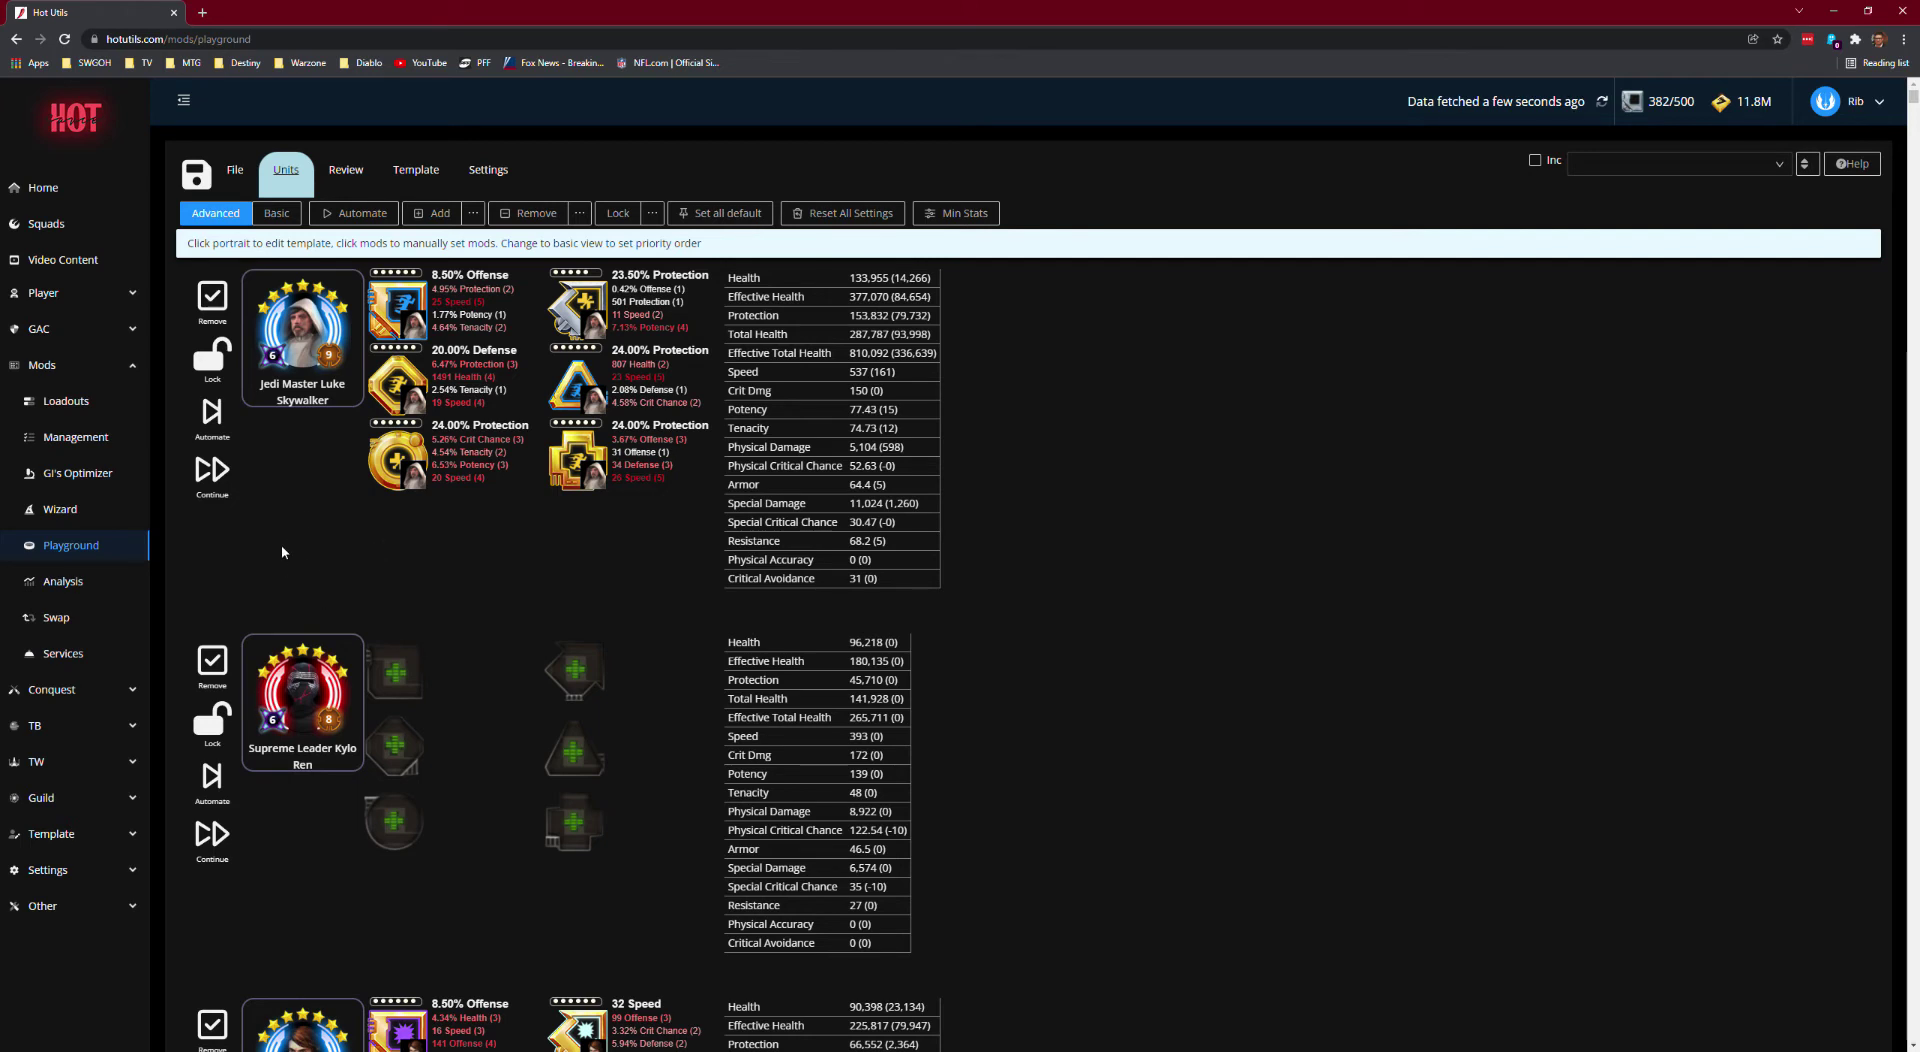
Step: Filter the importable loadout definitions by LSTB and the author's name, and load the JML P1 SPLIT FROM JKL OPTION template
left_click(418, 174)
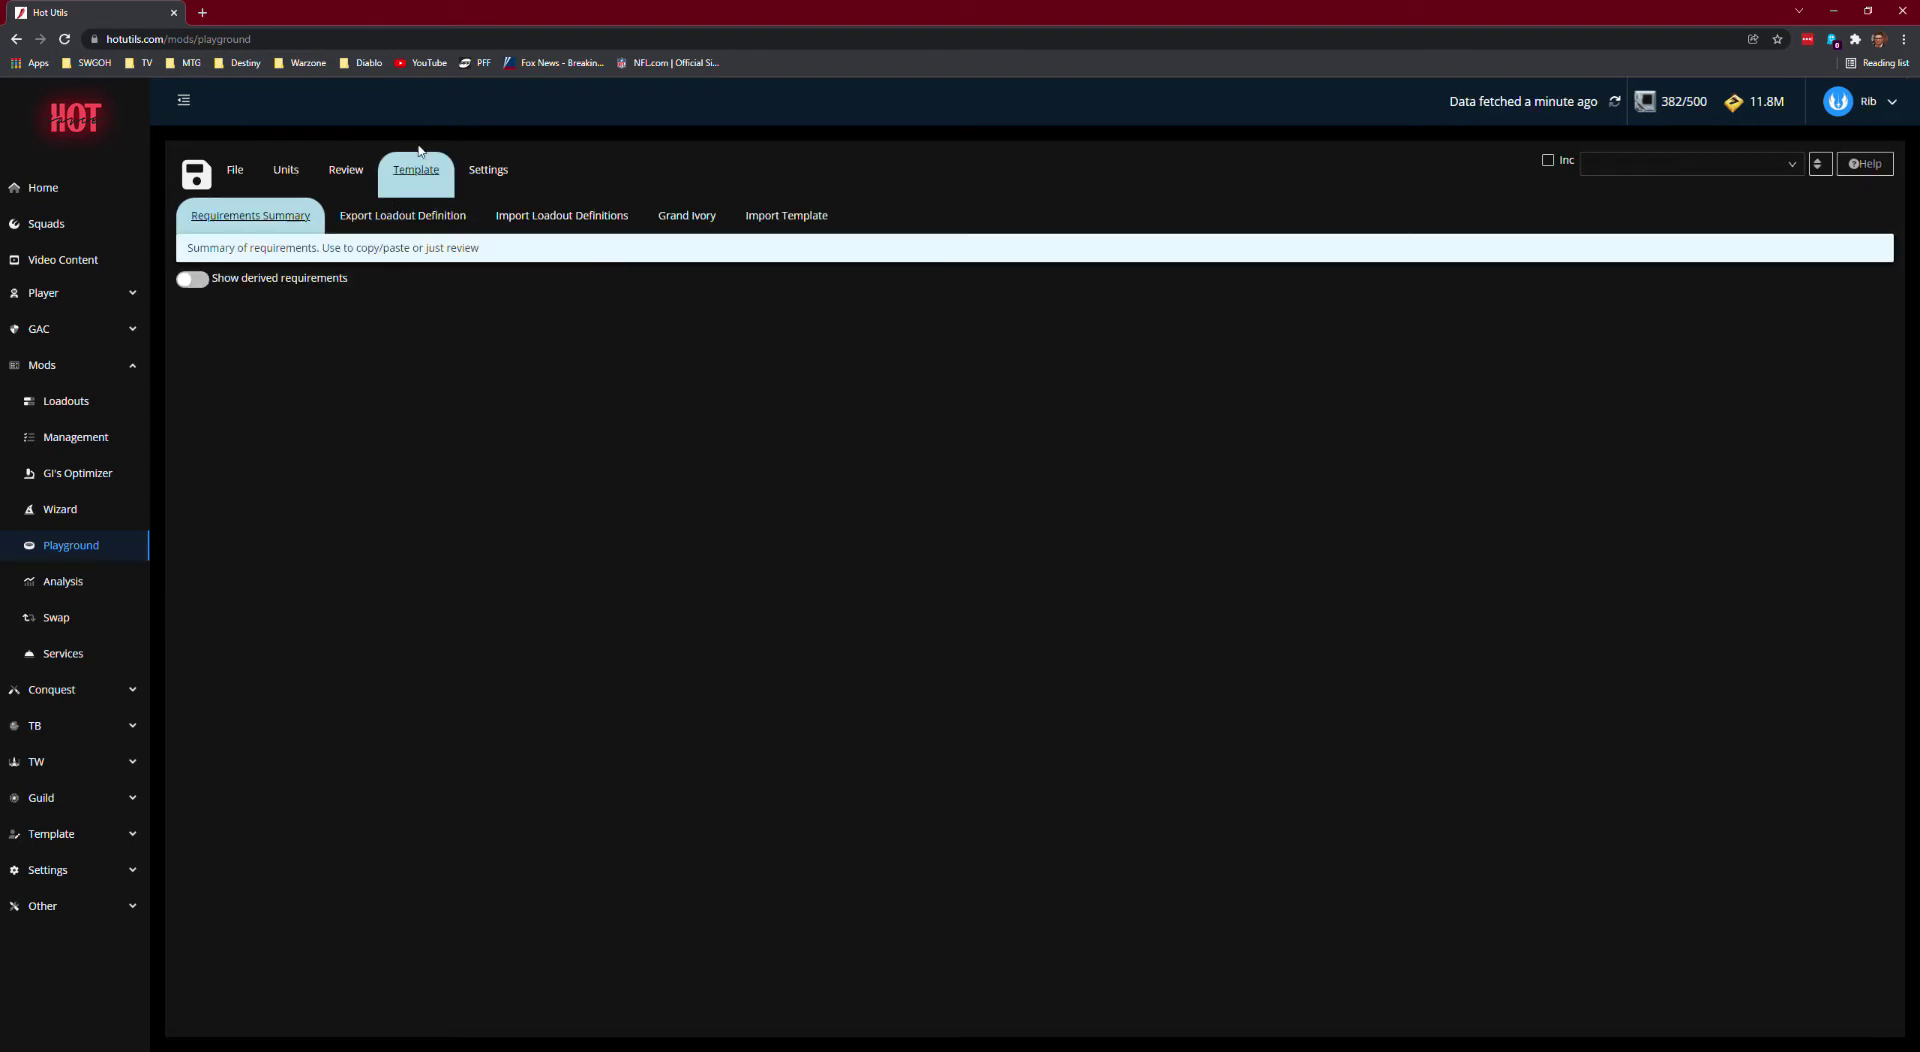
left_click(568, 222)
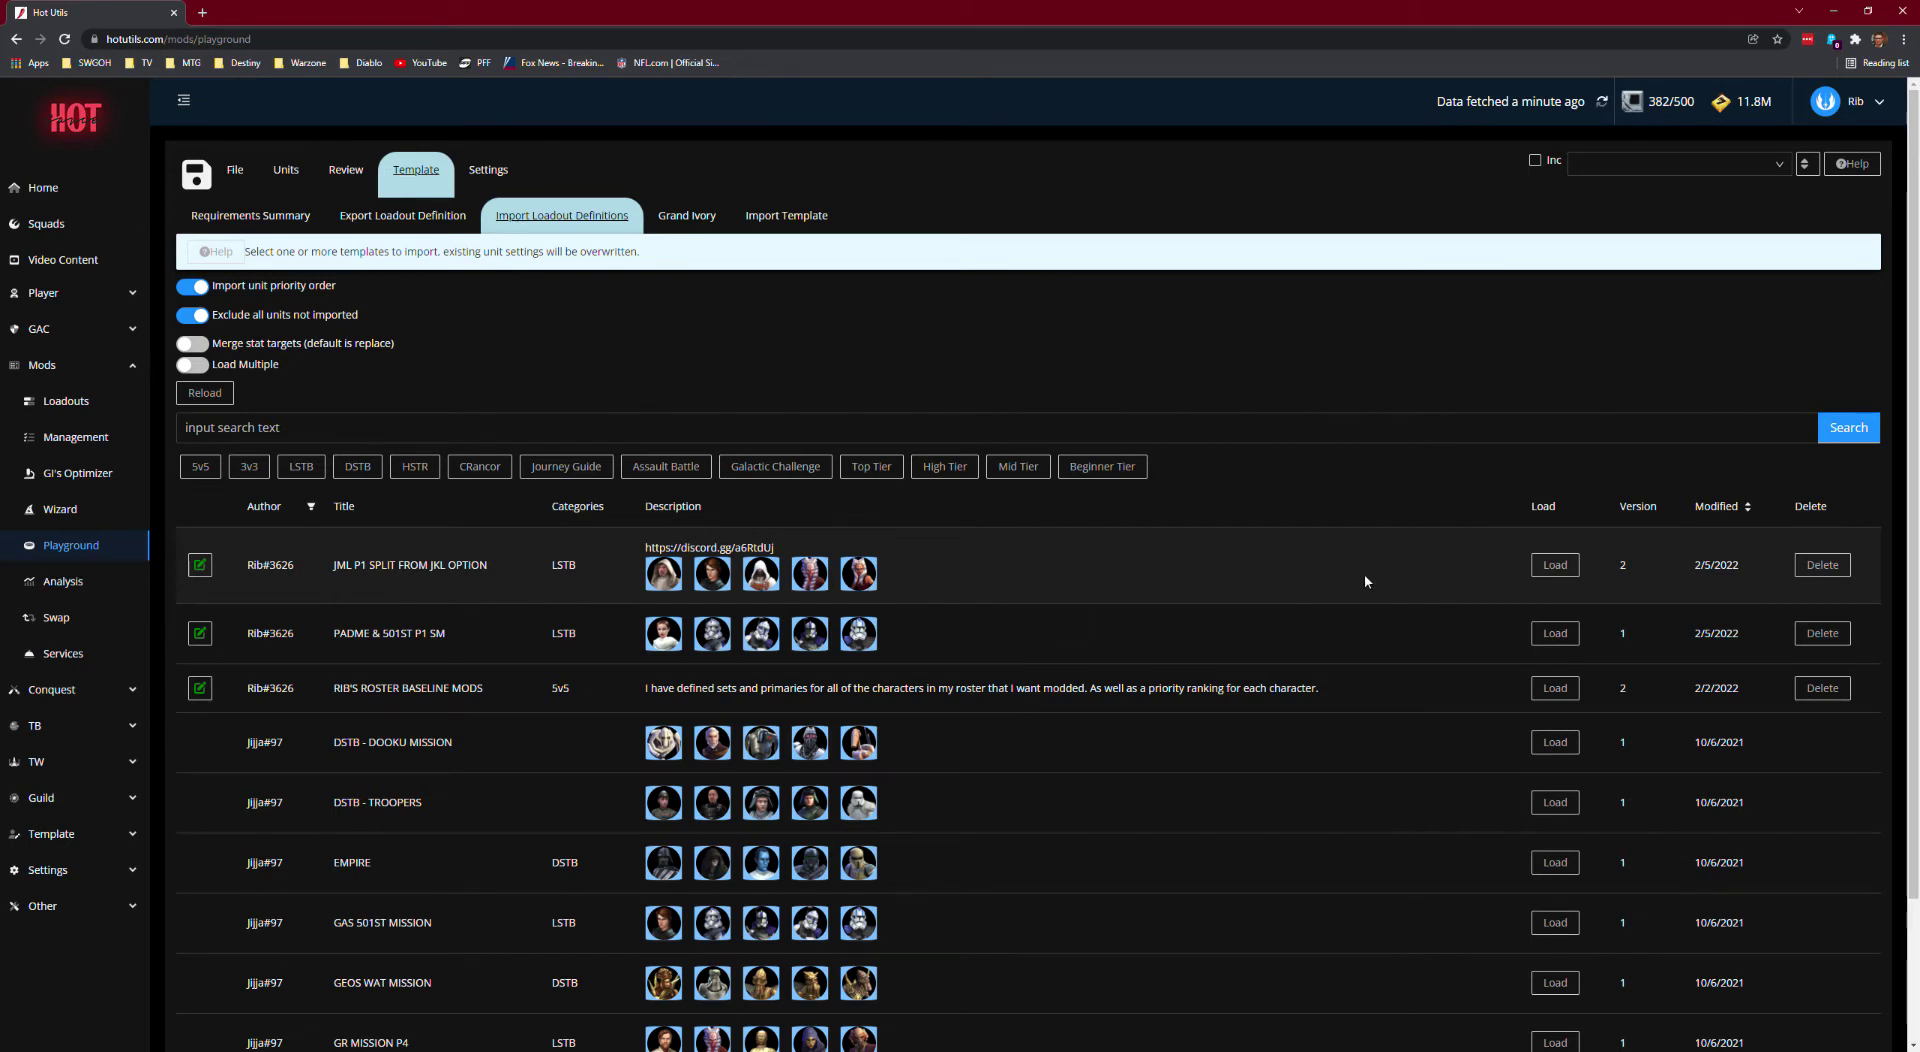
left_click(1555, 565)
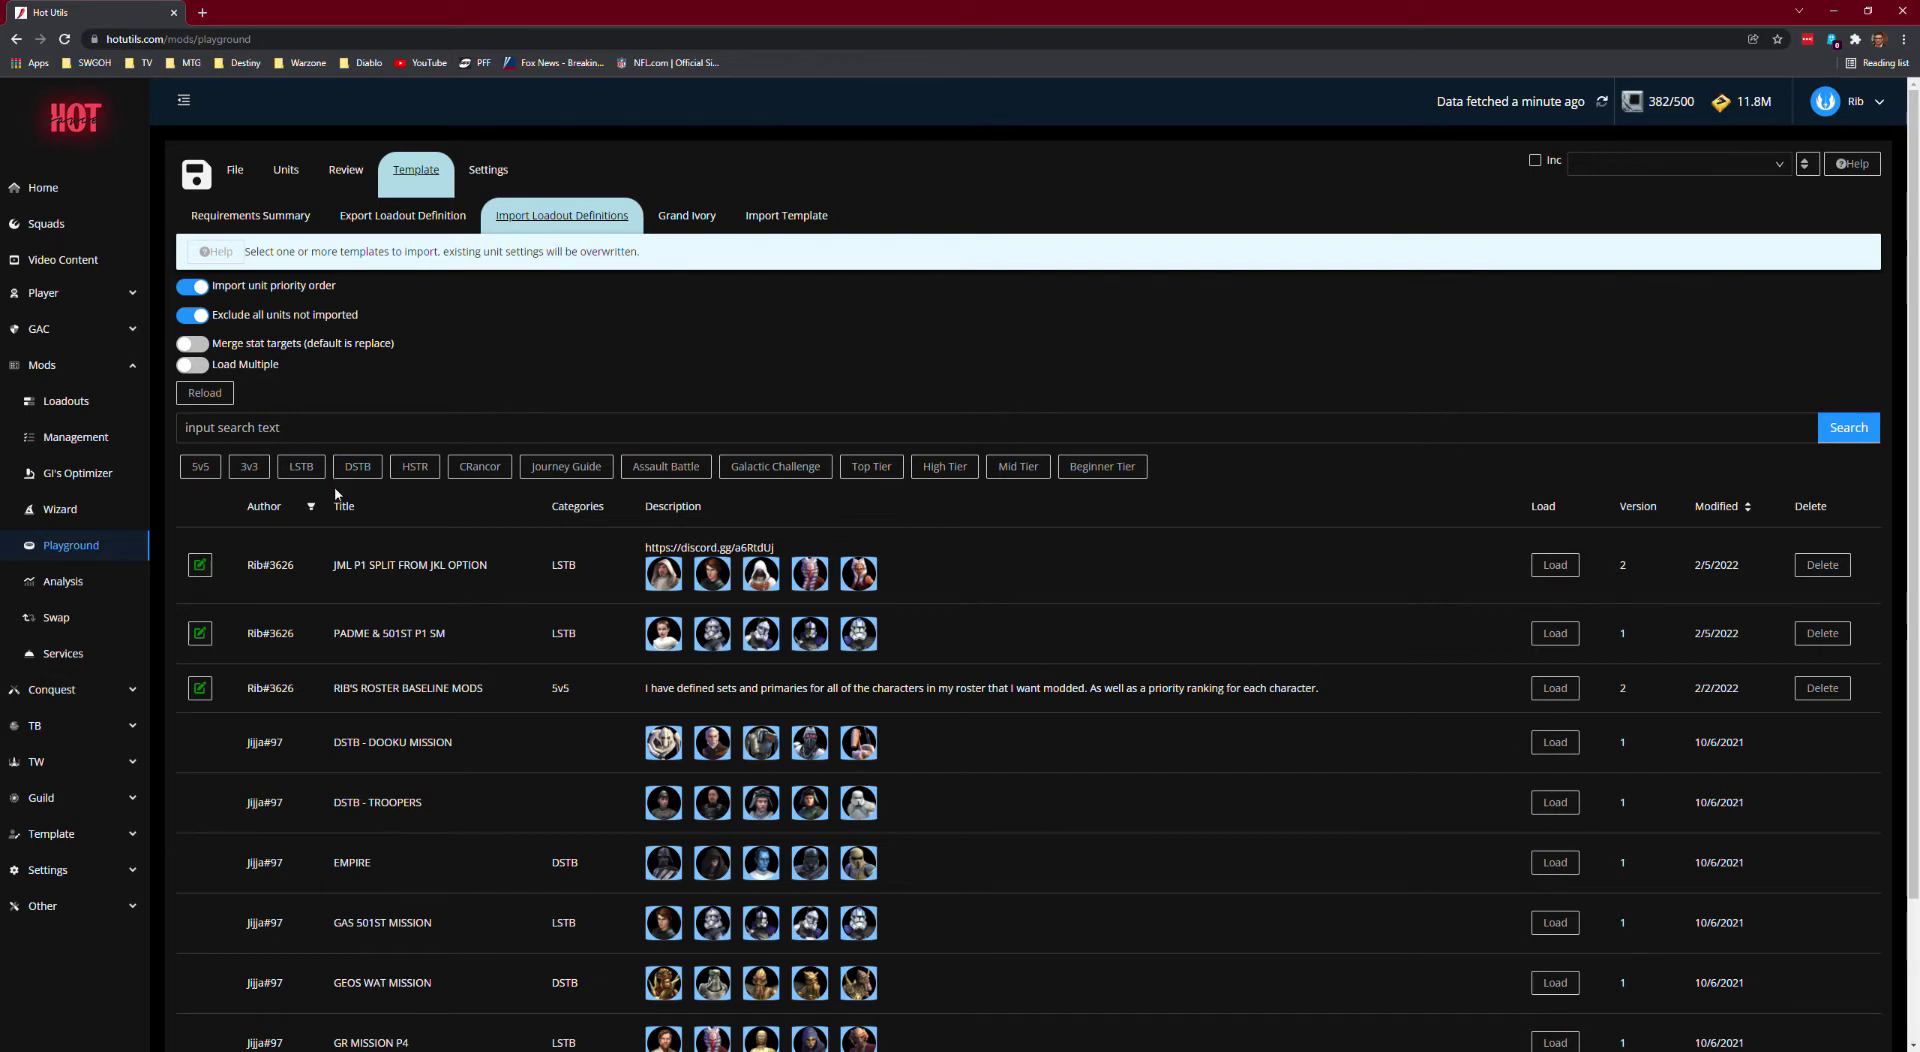
left_click(298, 470)
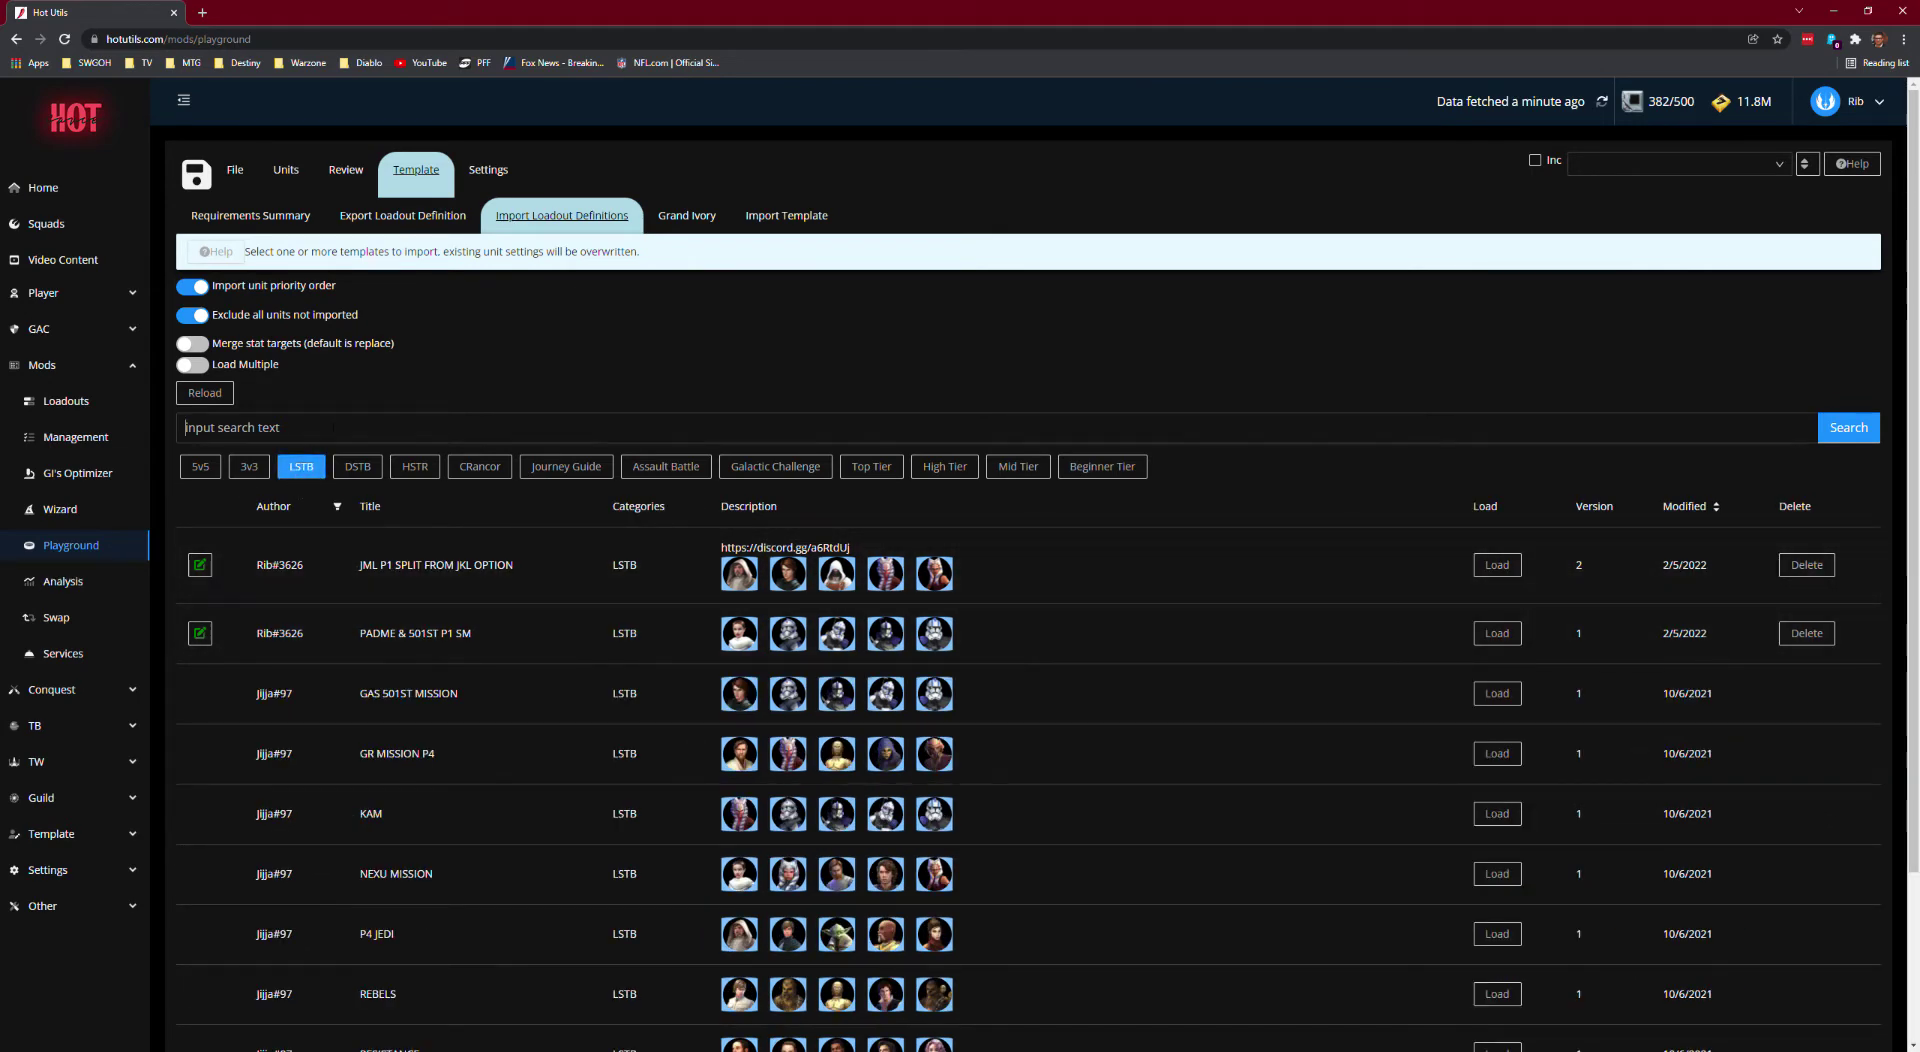
type("Rib")
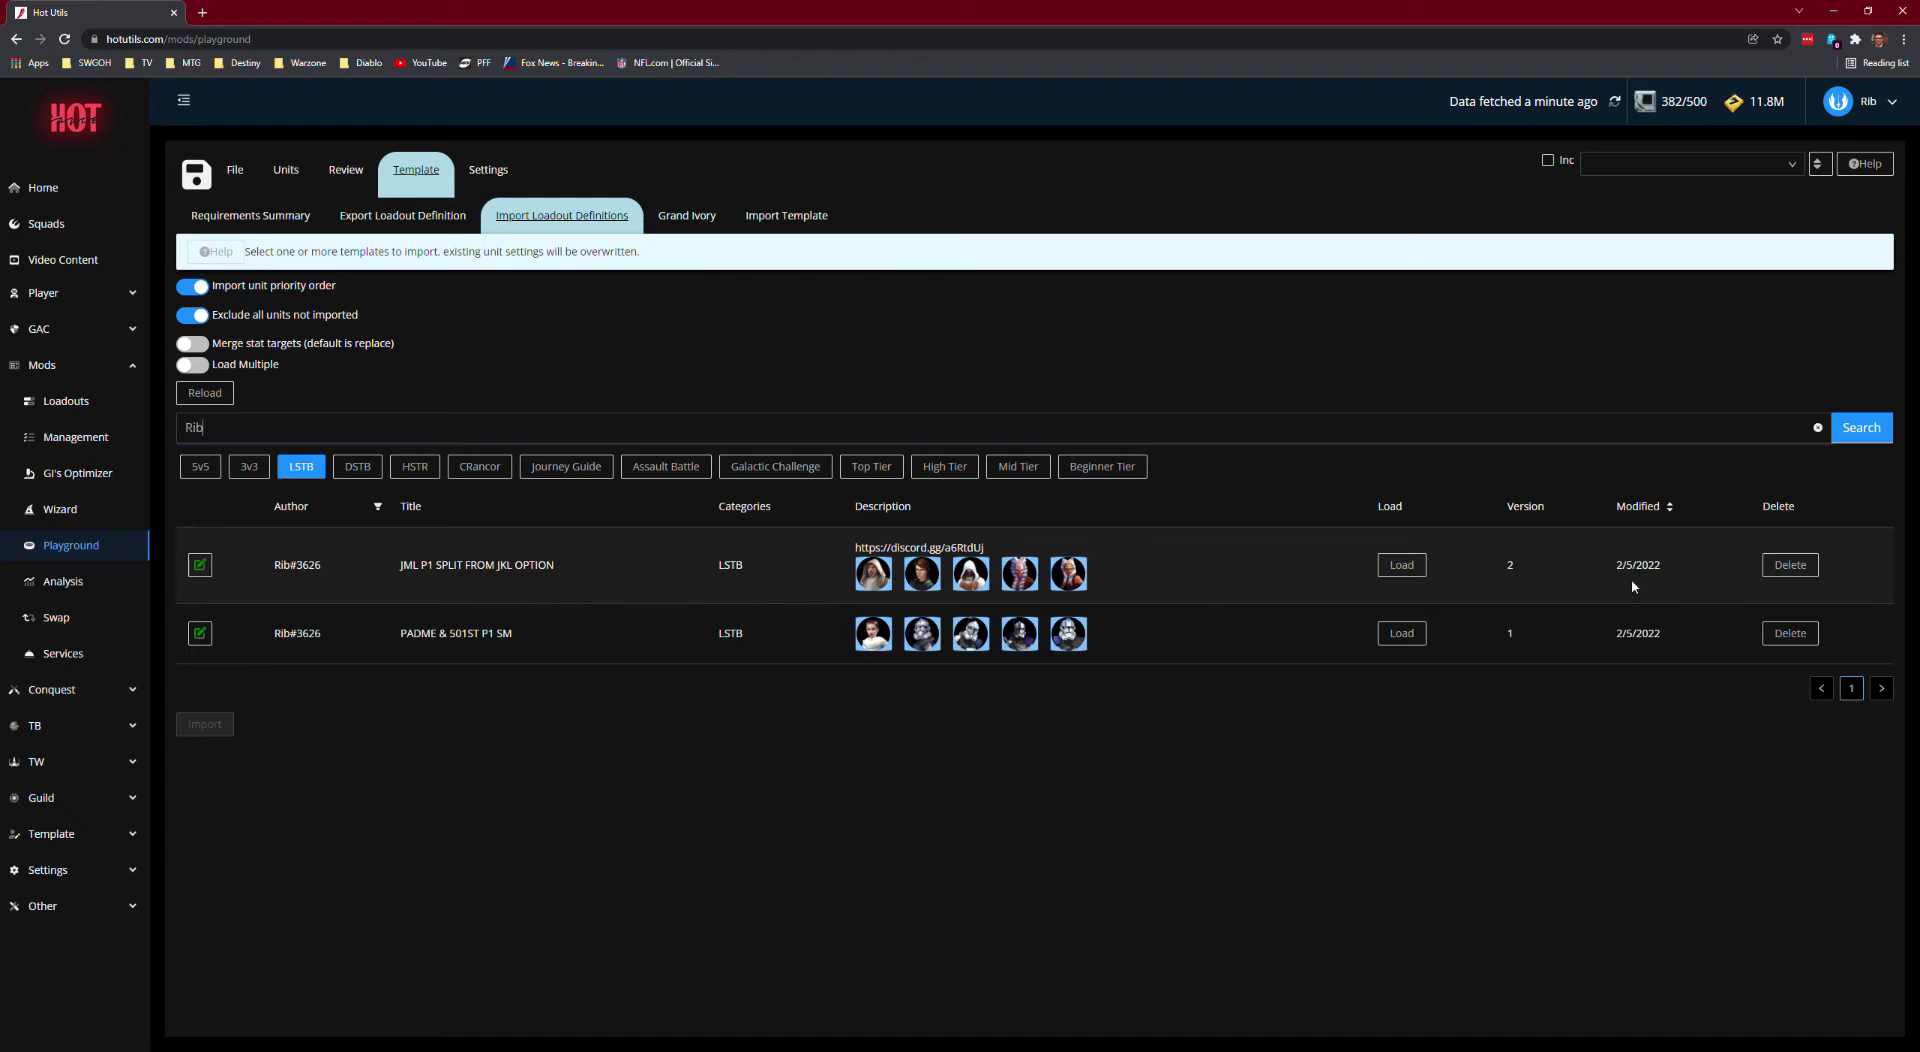
left_click(1401, 566)
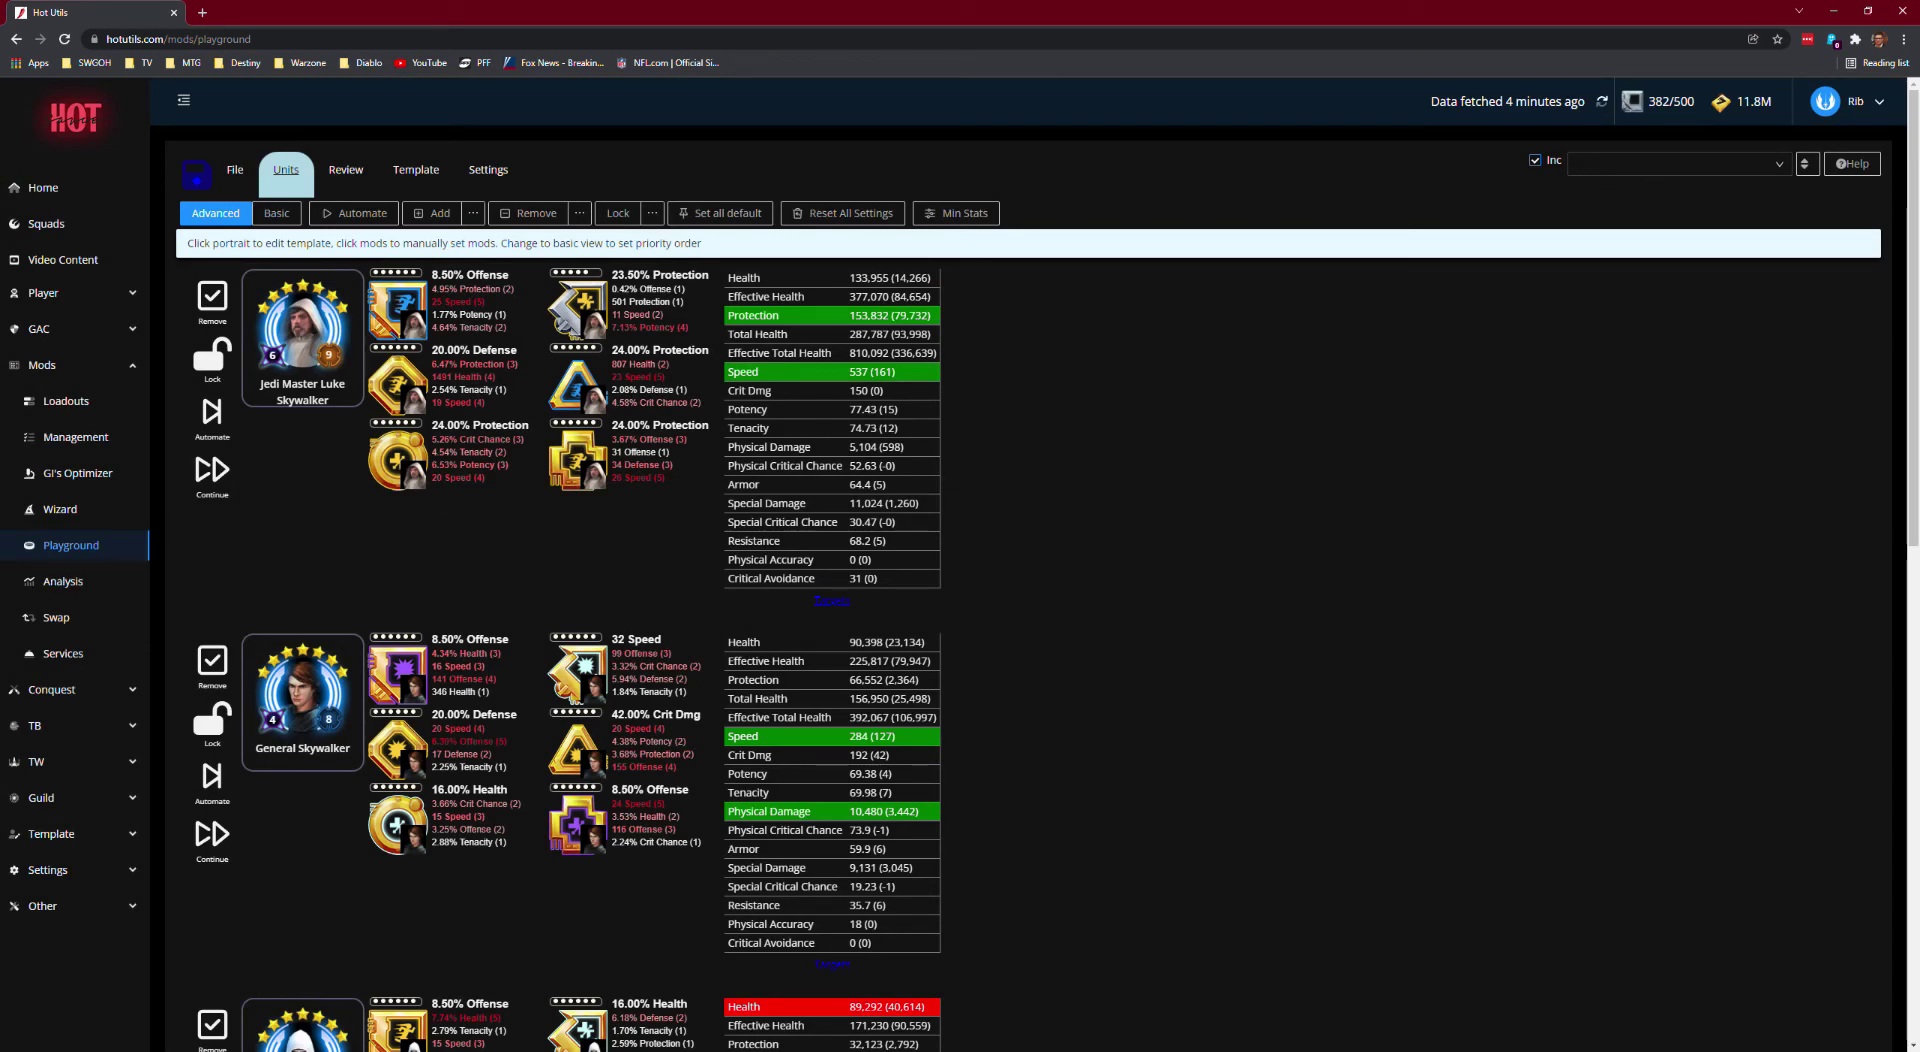
Step: Look through the mods and stats of the loaded squad, from Jedi Master Luke Skywalker to Ahsoka Tano
scroll(1048, 560, "down", 5)
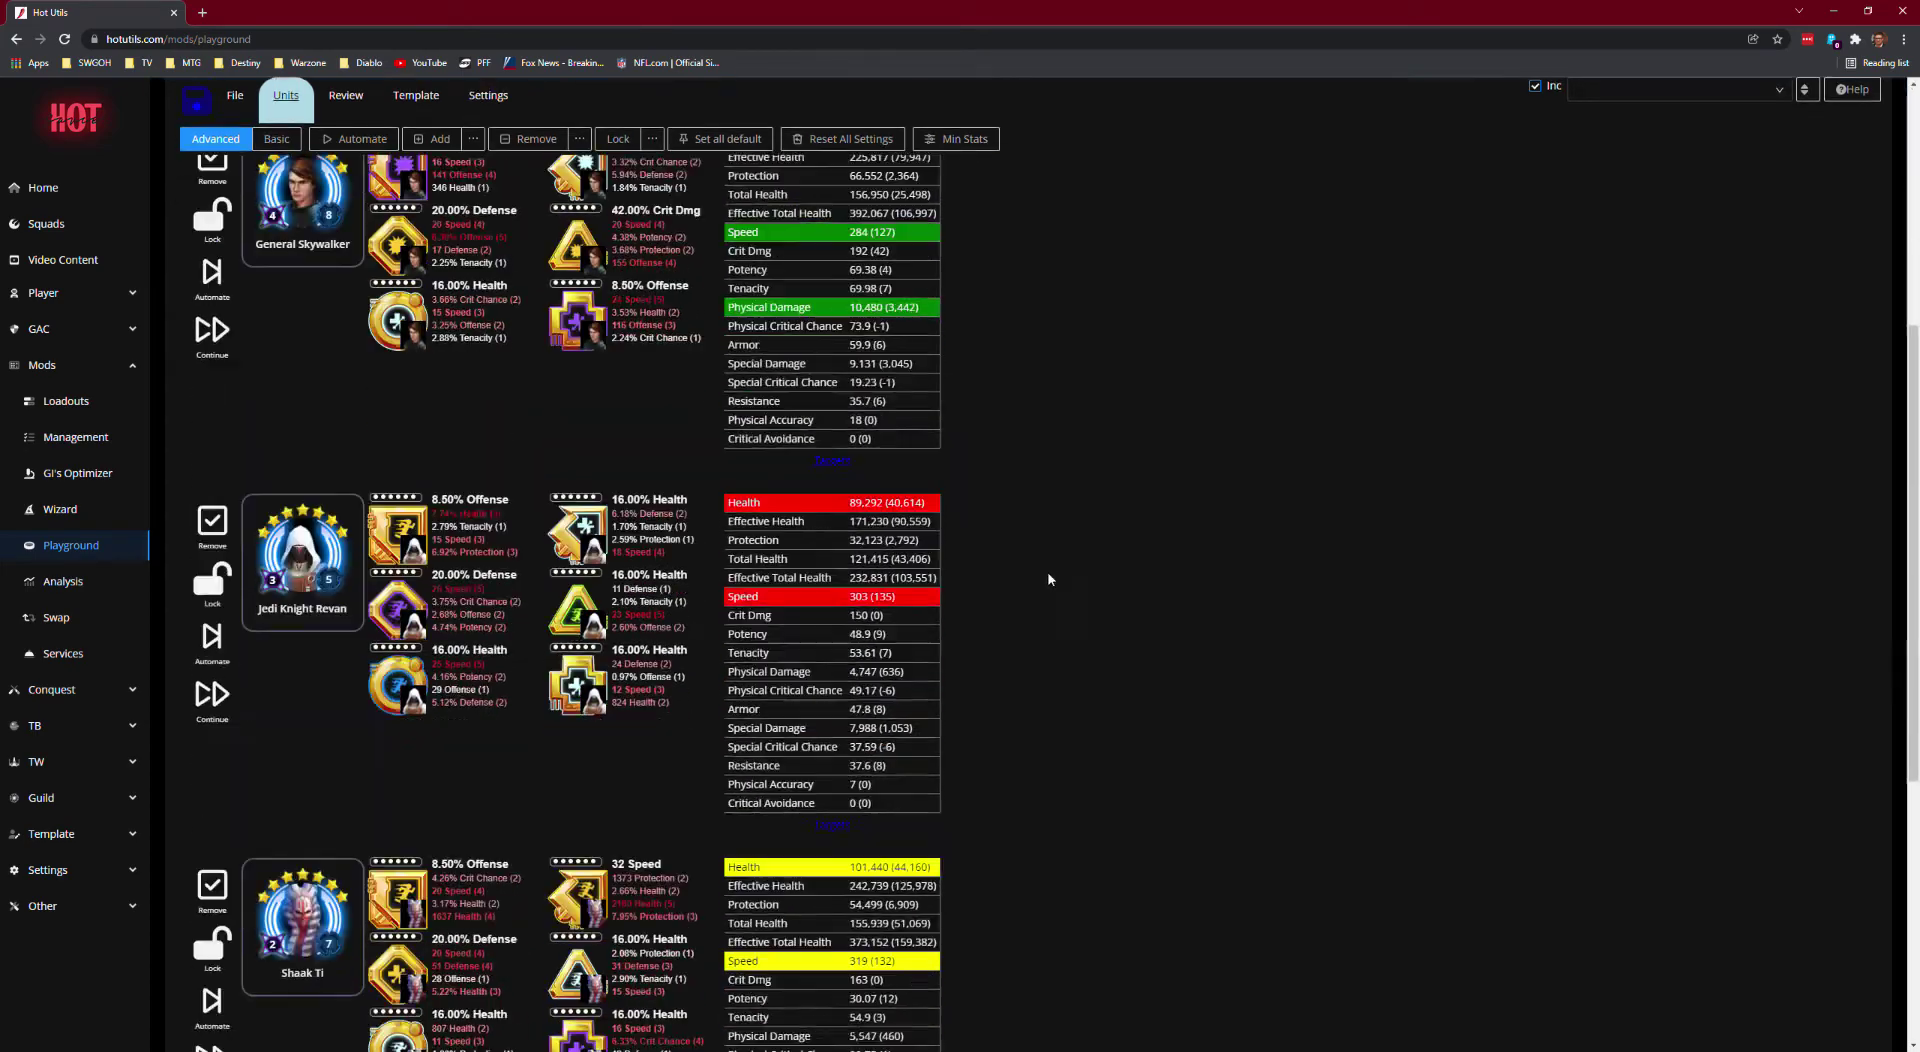
scroll(1039, 585, "down", 5)
scroll(1011, 760, "up", 10)
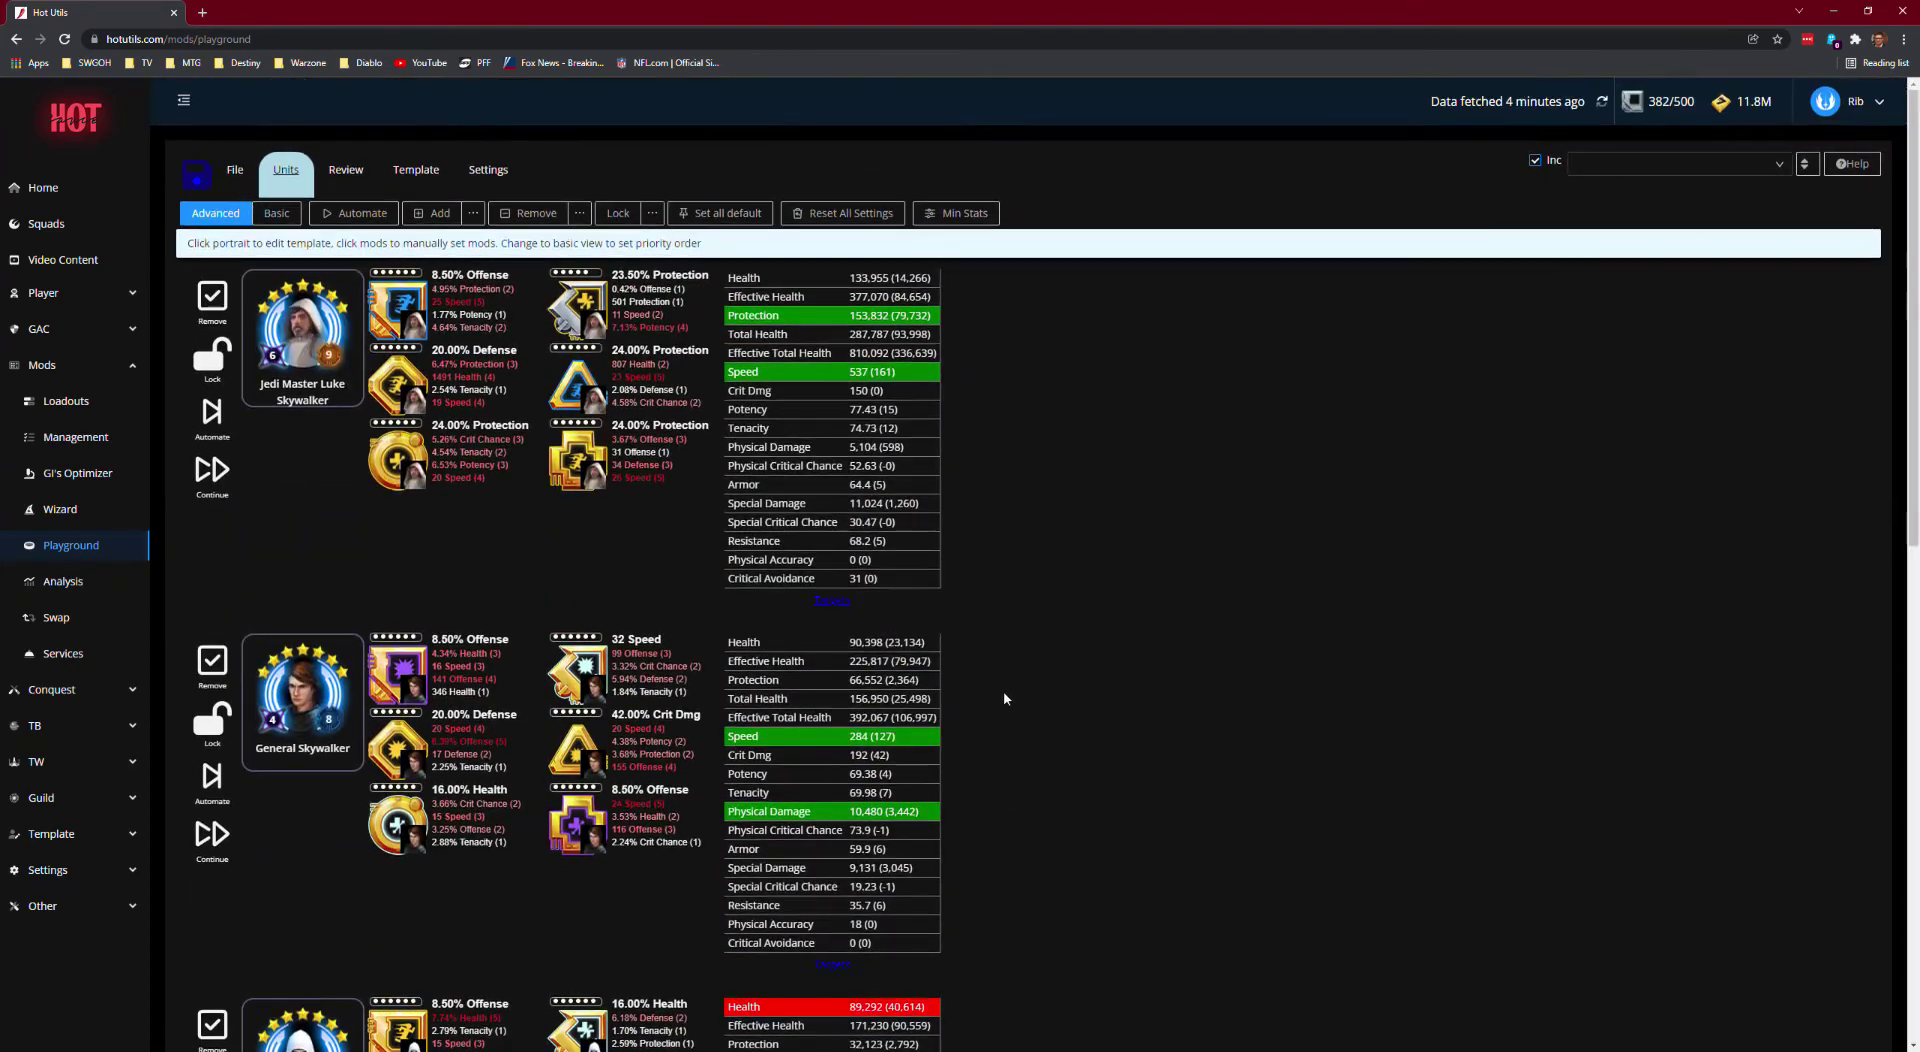
scroll(1010, 692, "down", 10)
scroll(1016, 687, "up", 10)
scroll(363, 722, "down", 10)
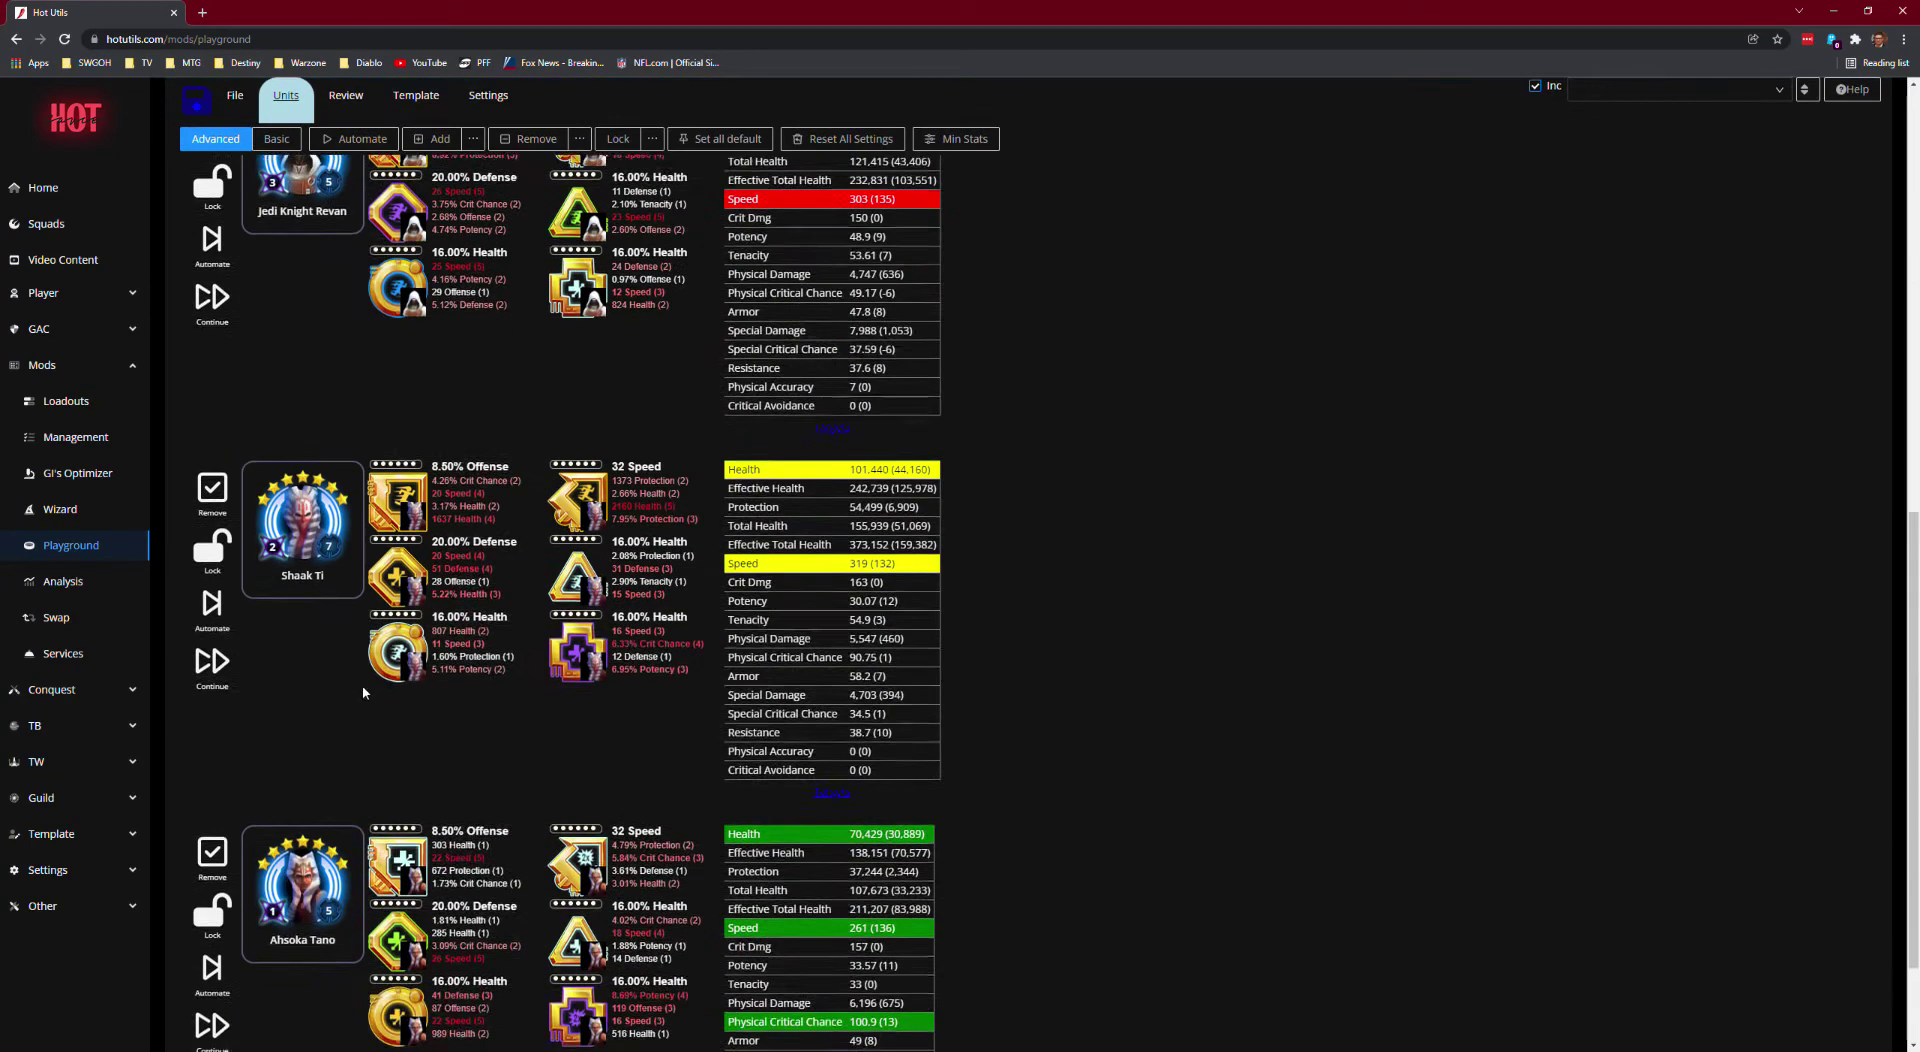
scroll(363, 722, "up", 15)
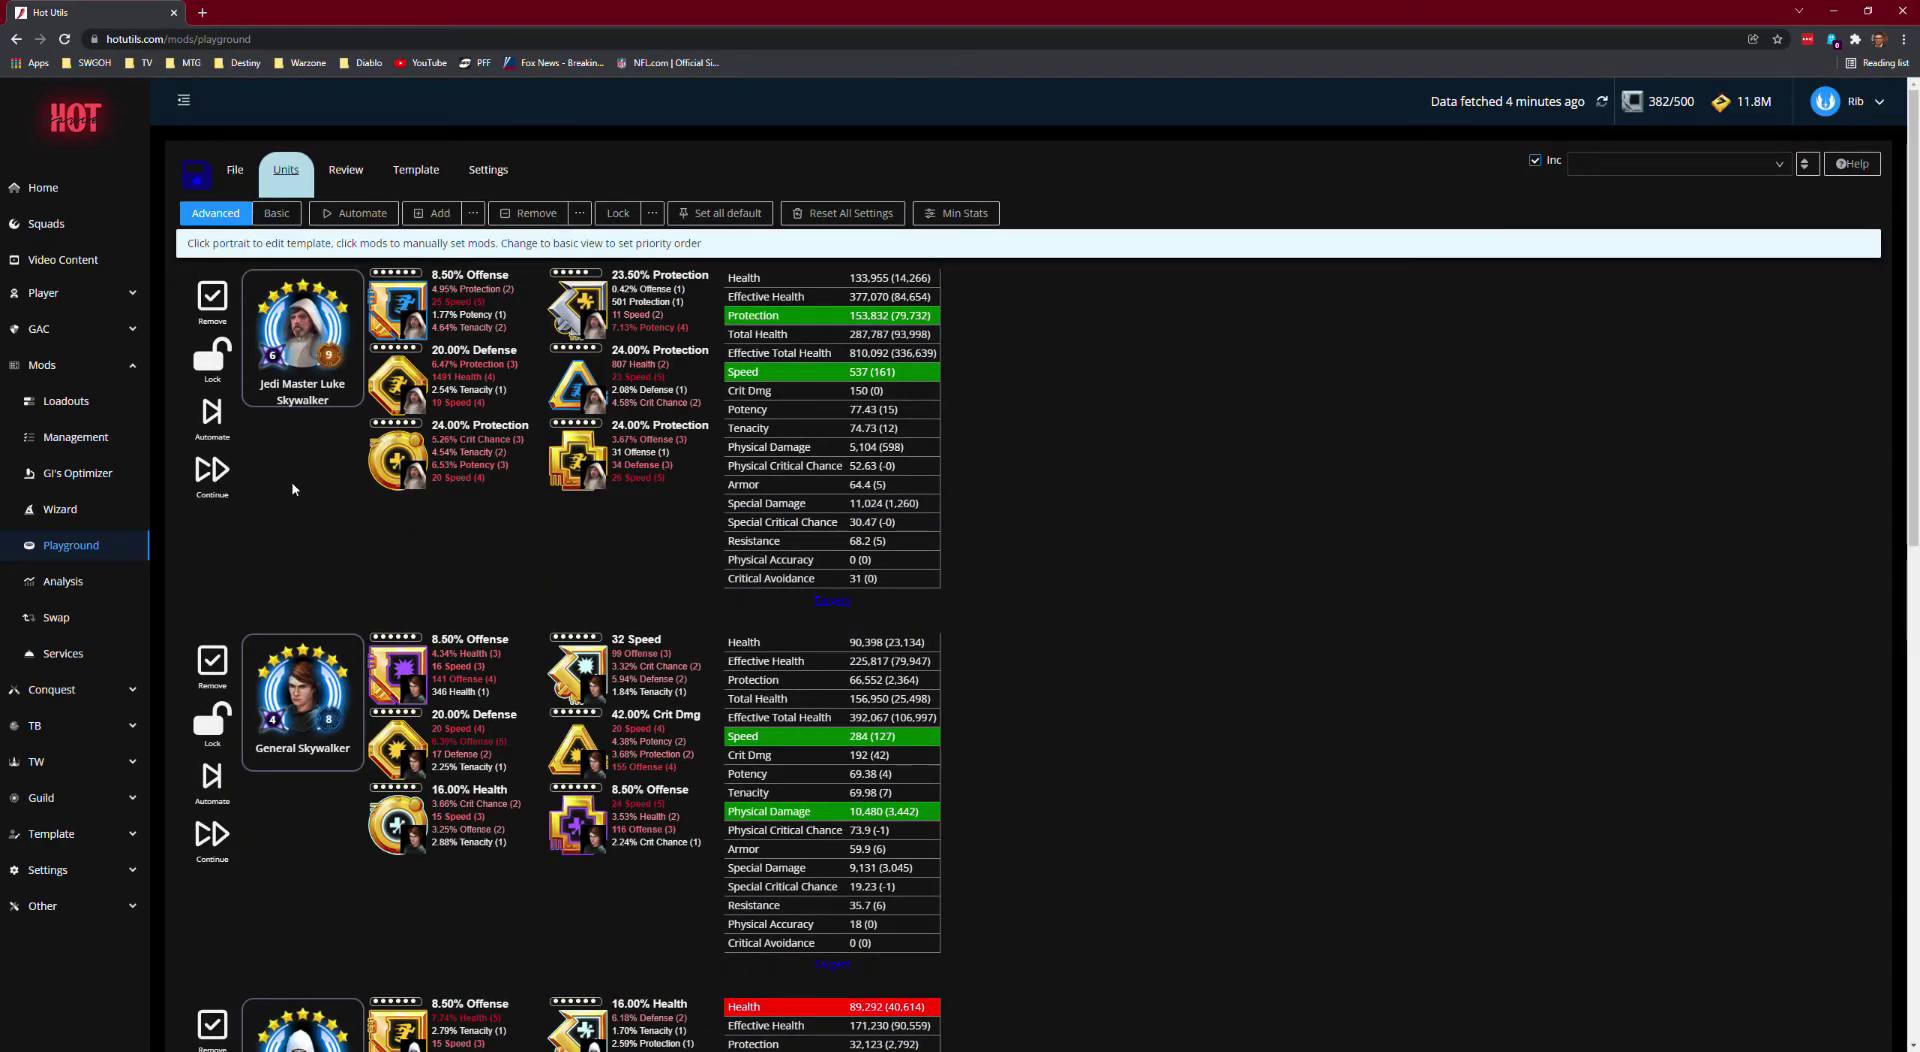
Step: Check the squad's modding priority order in the Basic view and return to the Advanced view
left_click(278, 213)
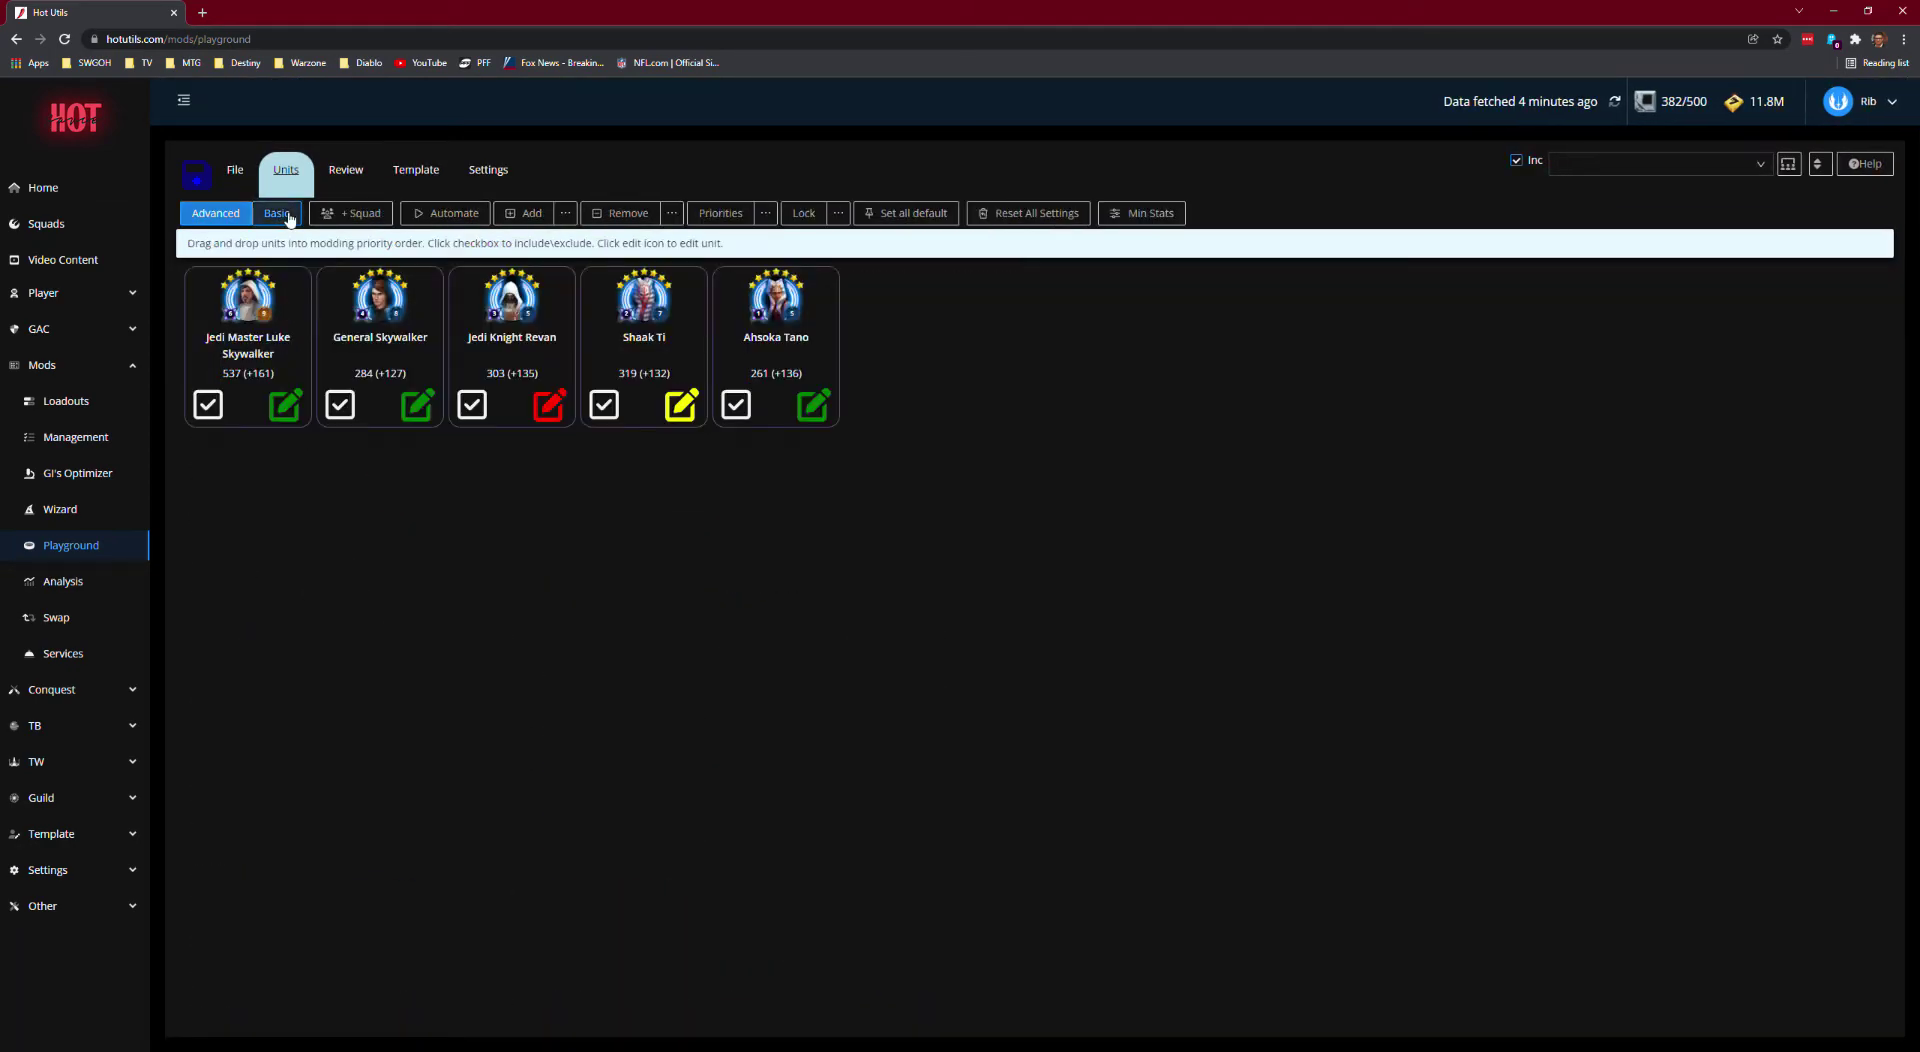
left_click_drag(686, 360, 645, 384)
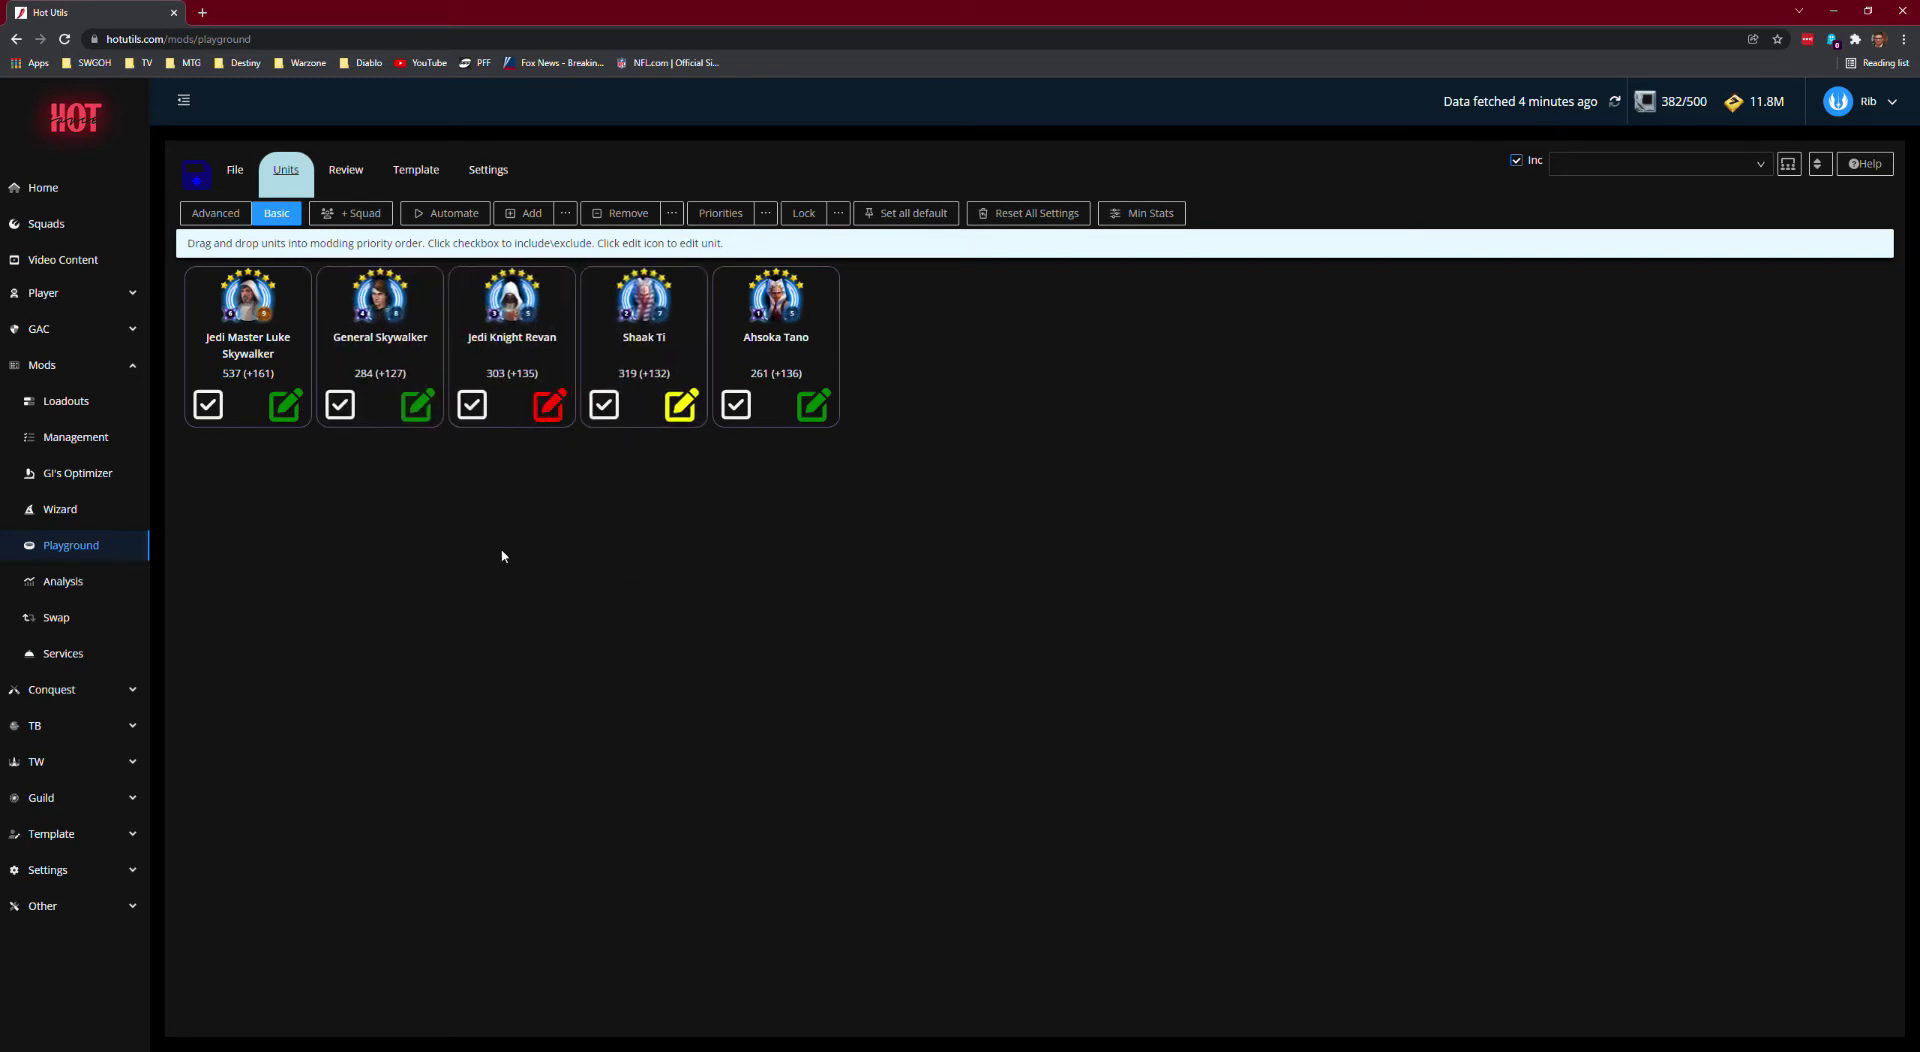
left_click(222, 214)
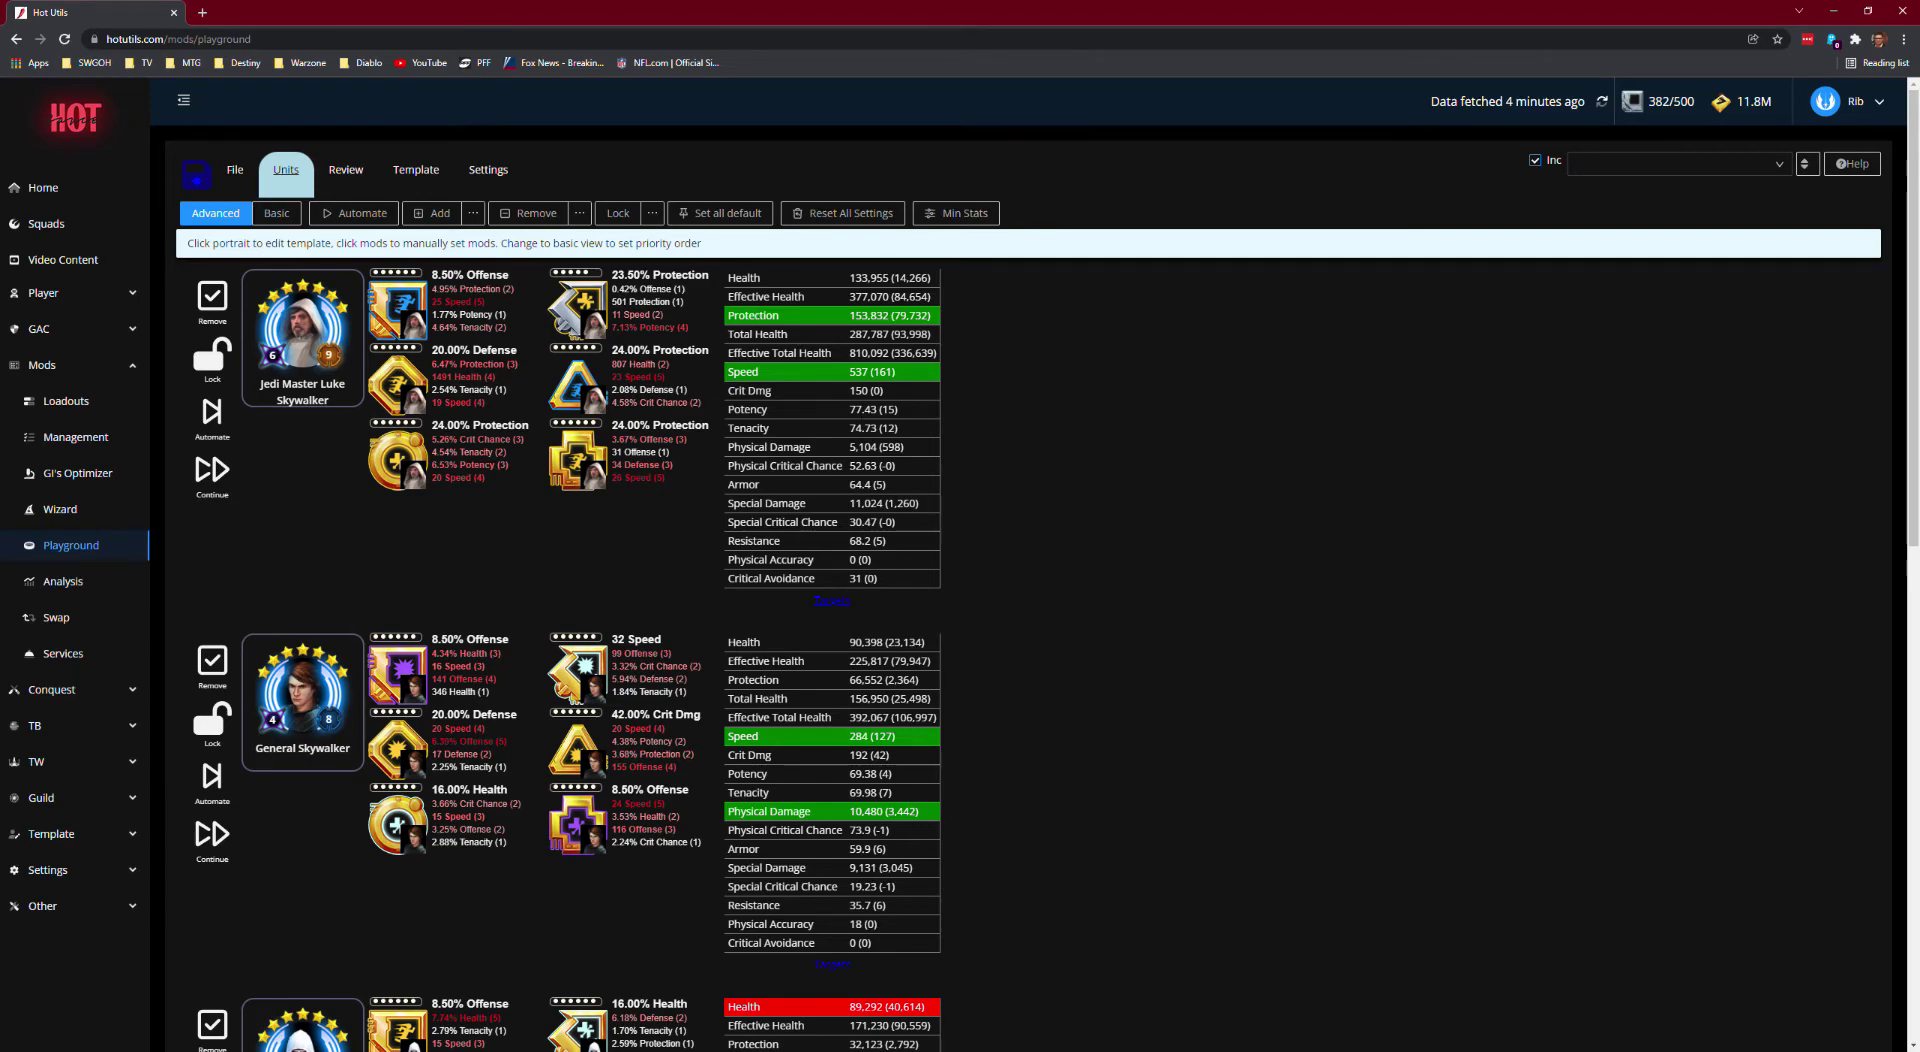
Step: Examine the color-highlighted target stats of every unit in the Advanced view
scroll(786, 320, "down", 8)
scroll(849, 643, "up", 8)
scroll(1010, 368, "down", 1)
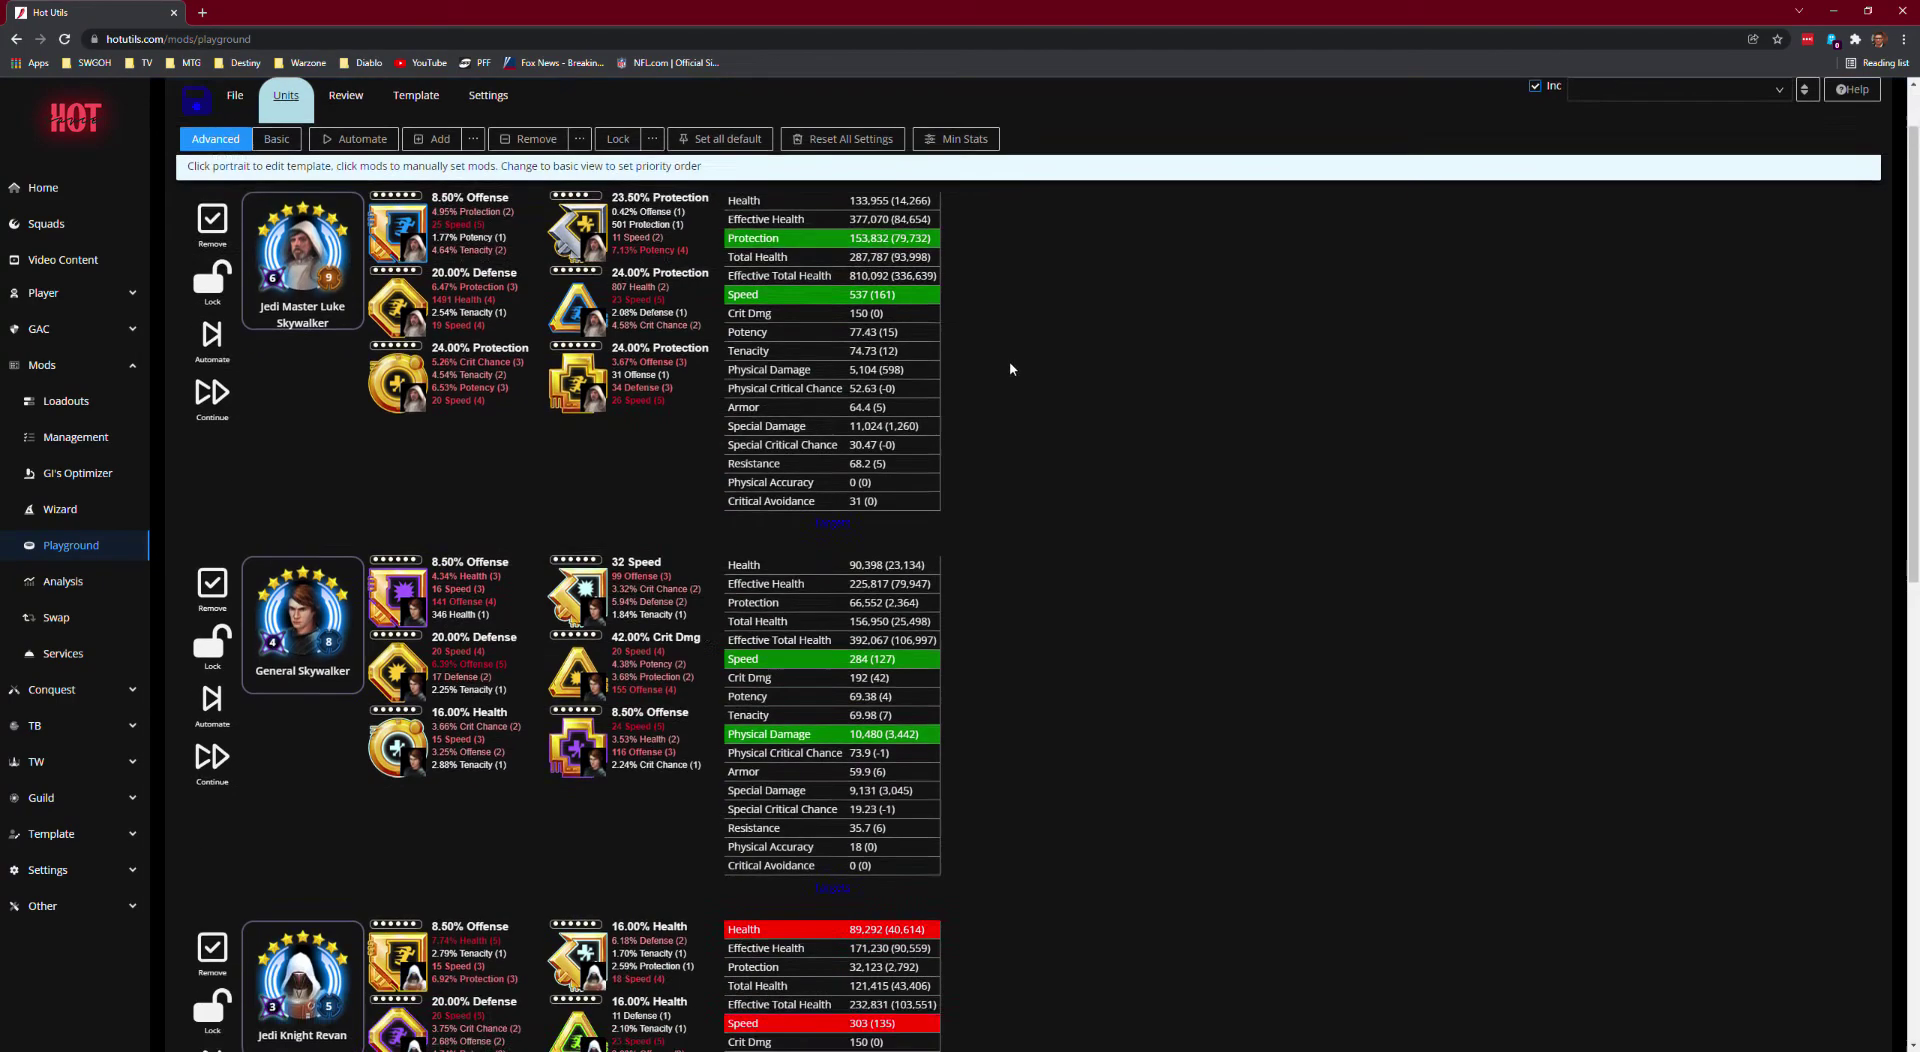
scroll(1010, 365, "down", 4)
scroll(1009, 365, "down", 6)
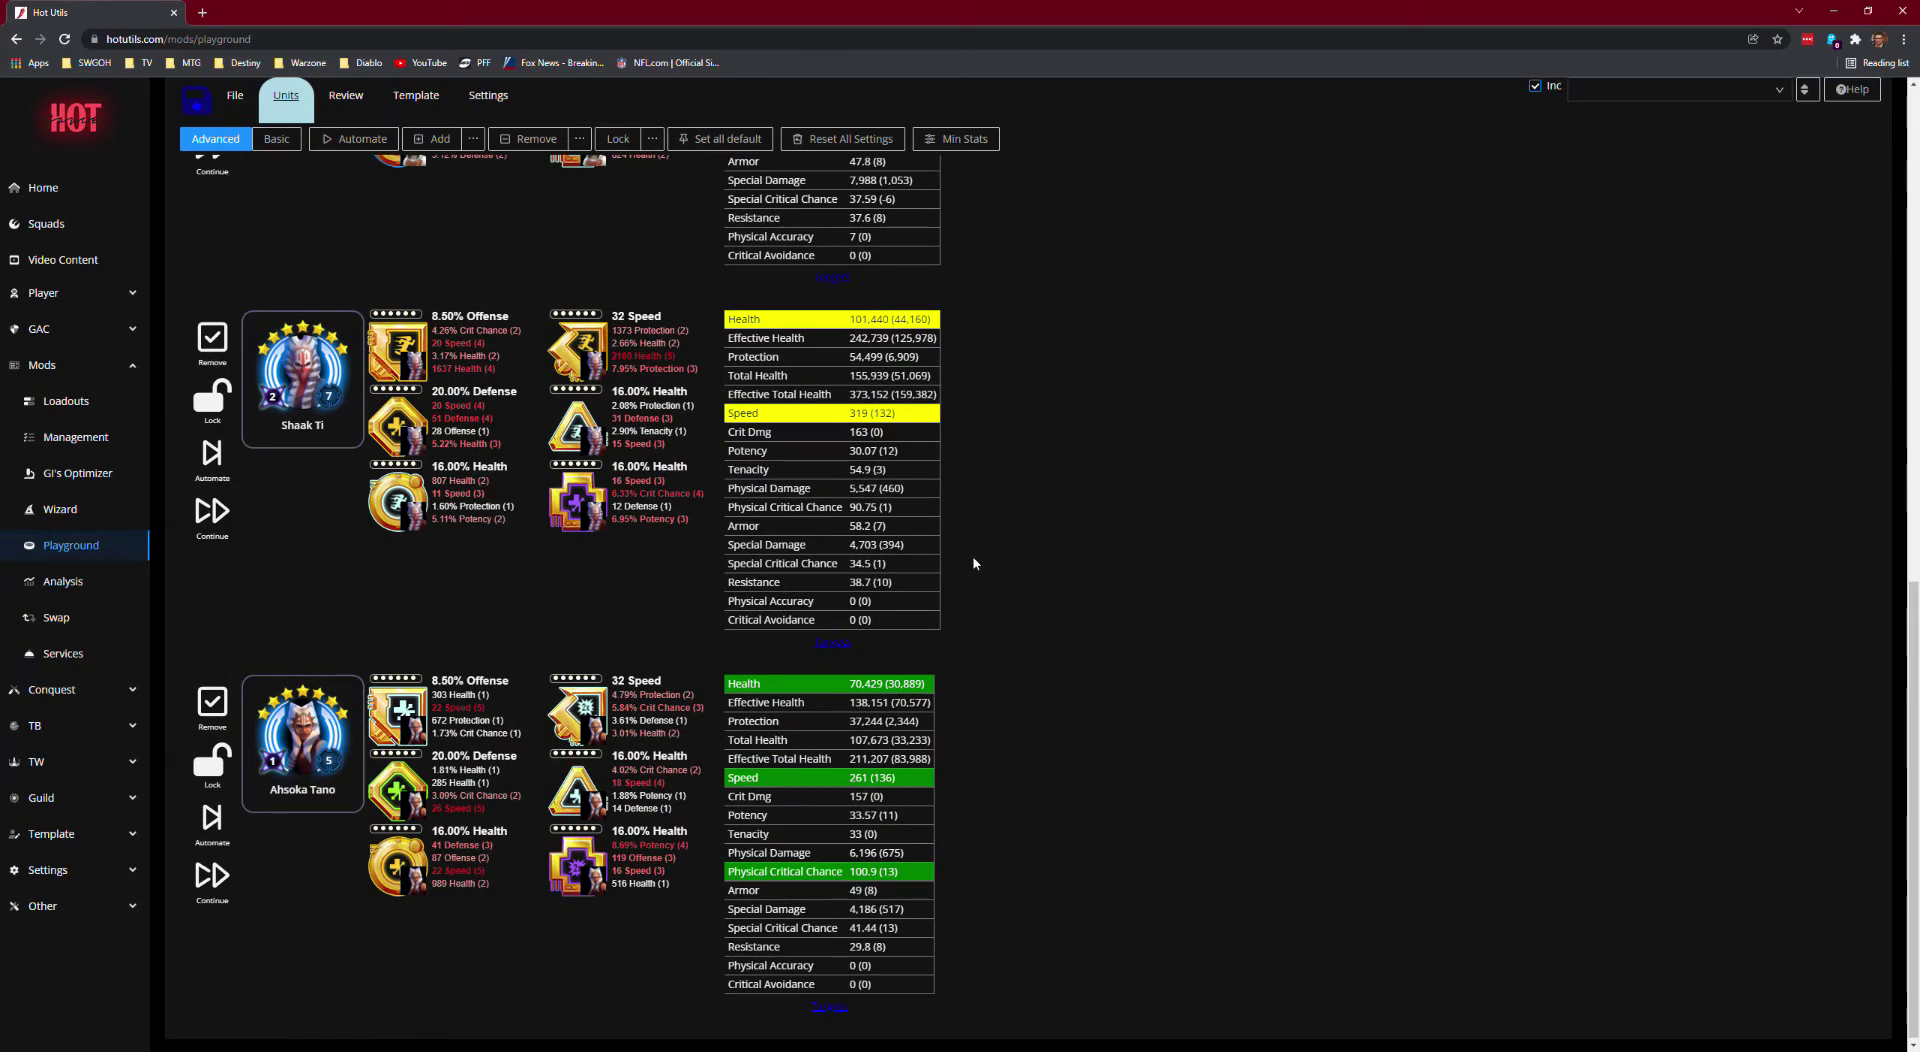
scroll(970, 574, "down", 1)
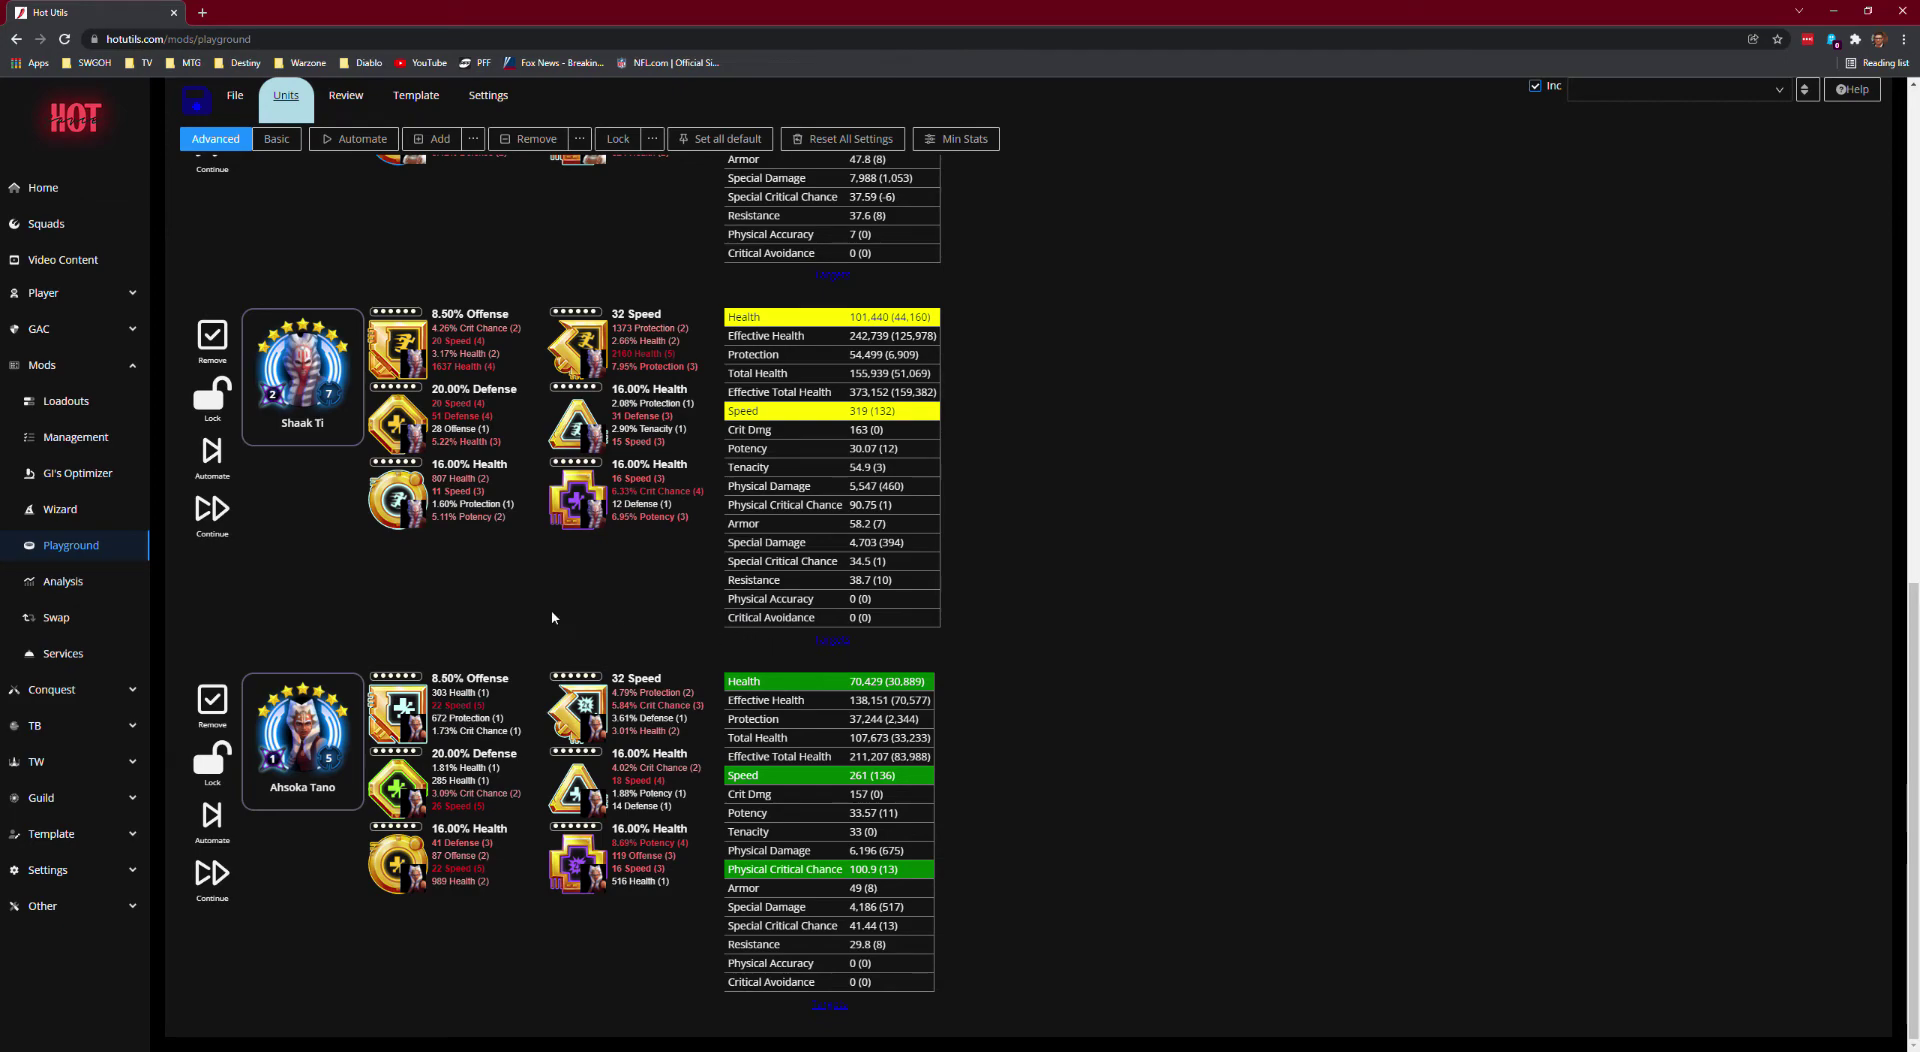
scroll(970, 546, "up", 15)
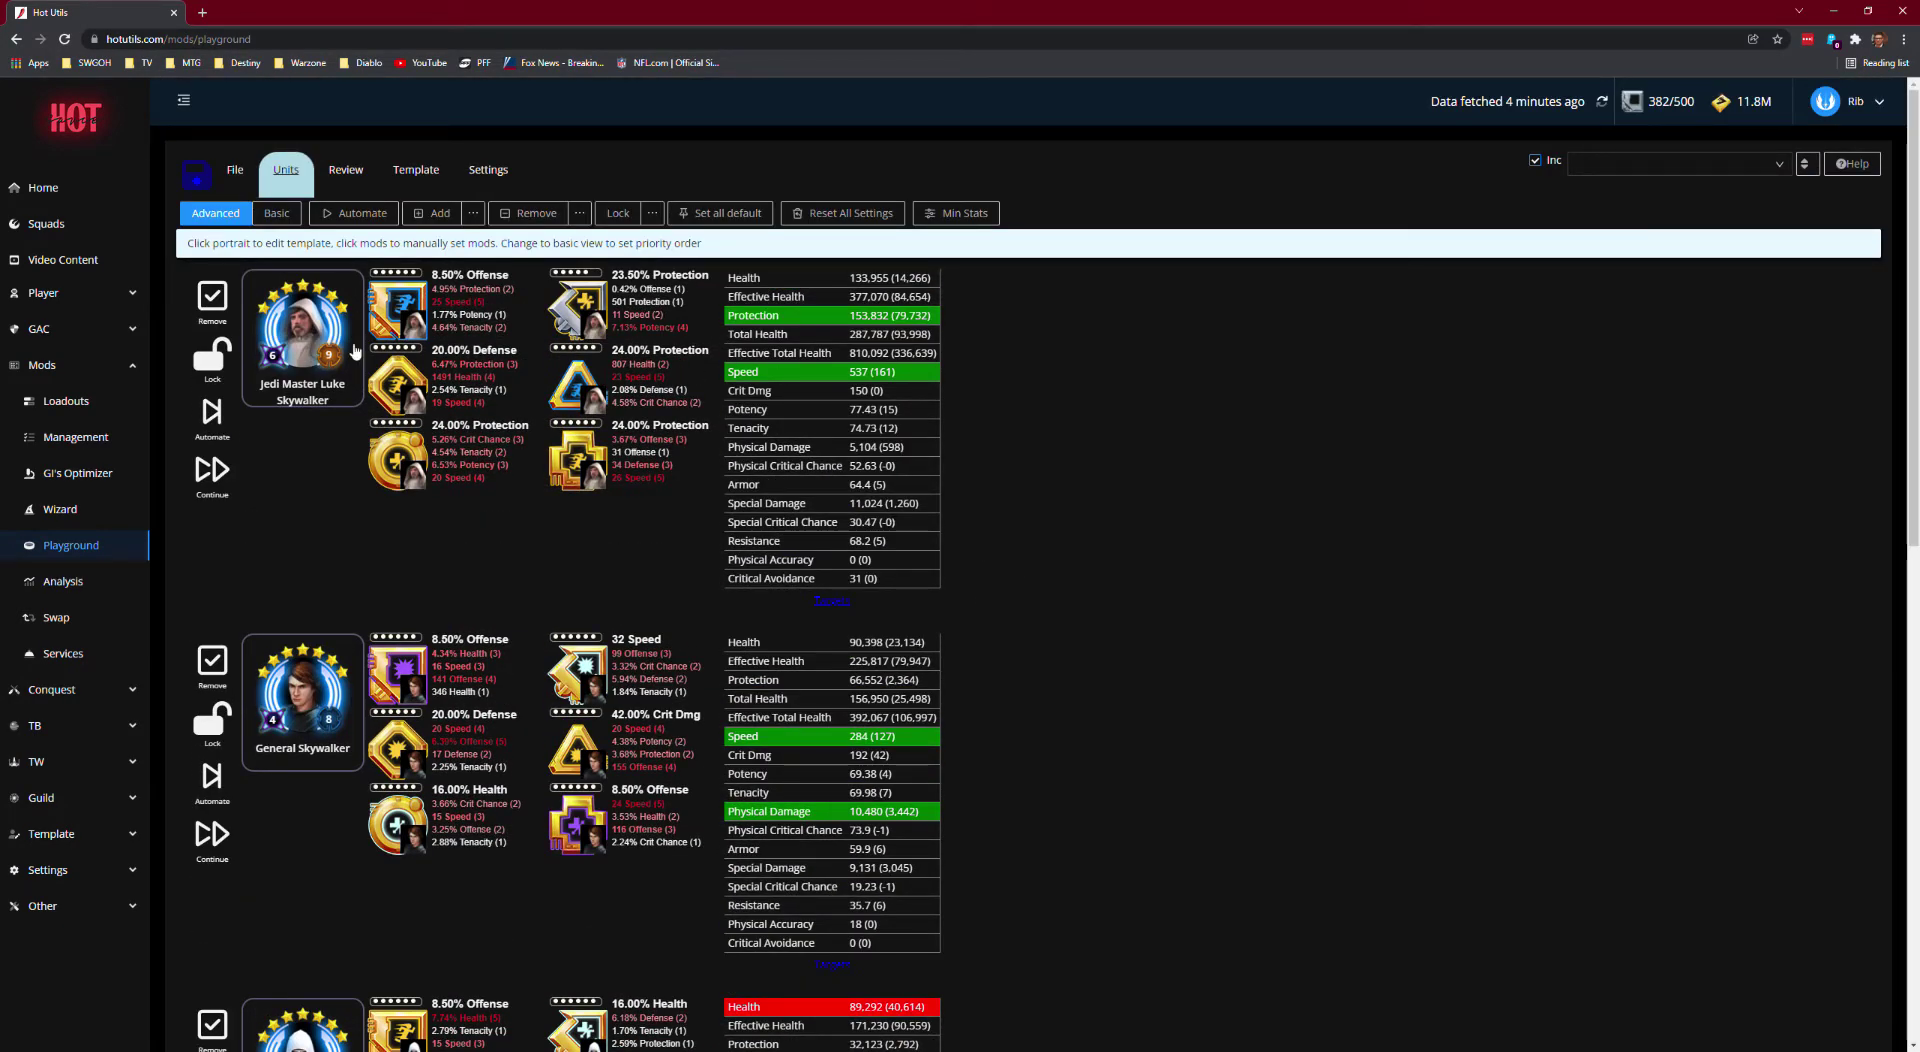
Step: Review Jedi Master Luke Skywalker's requirements summary, stat weights, required stat targets, primaries and mod sets, and return to the unit list
left_click(854, 602)
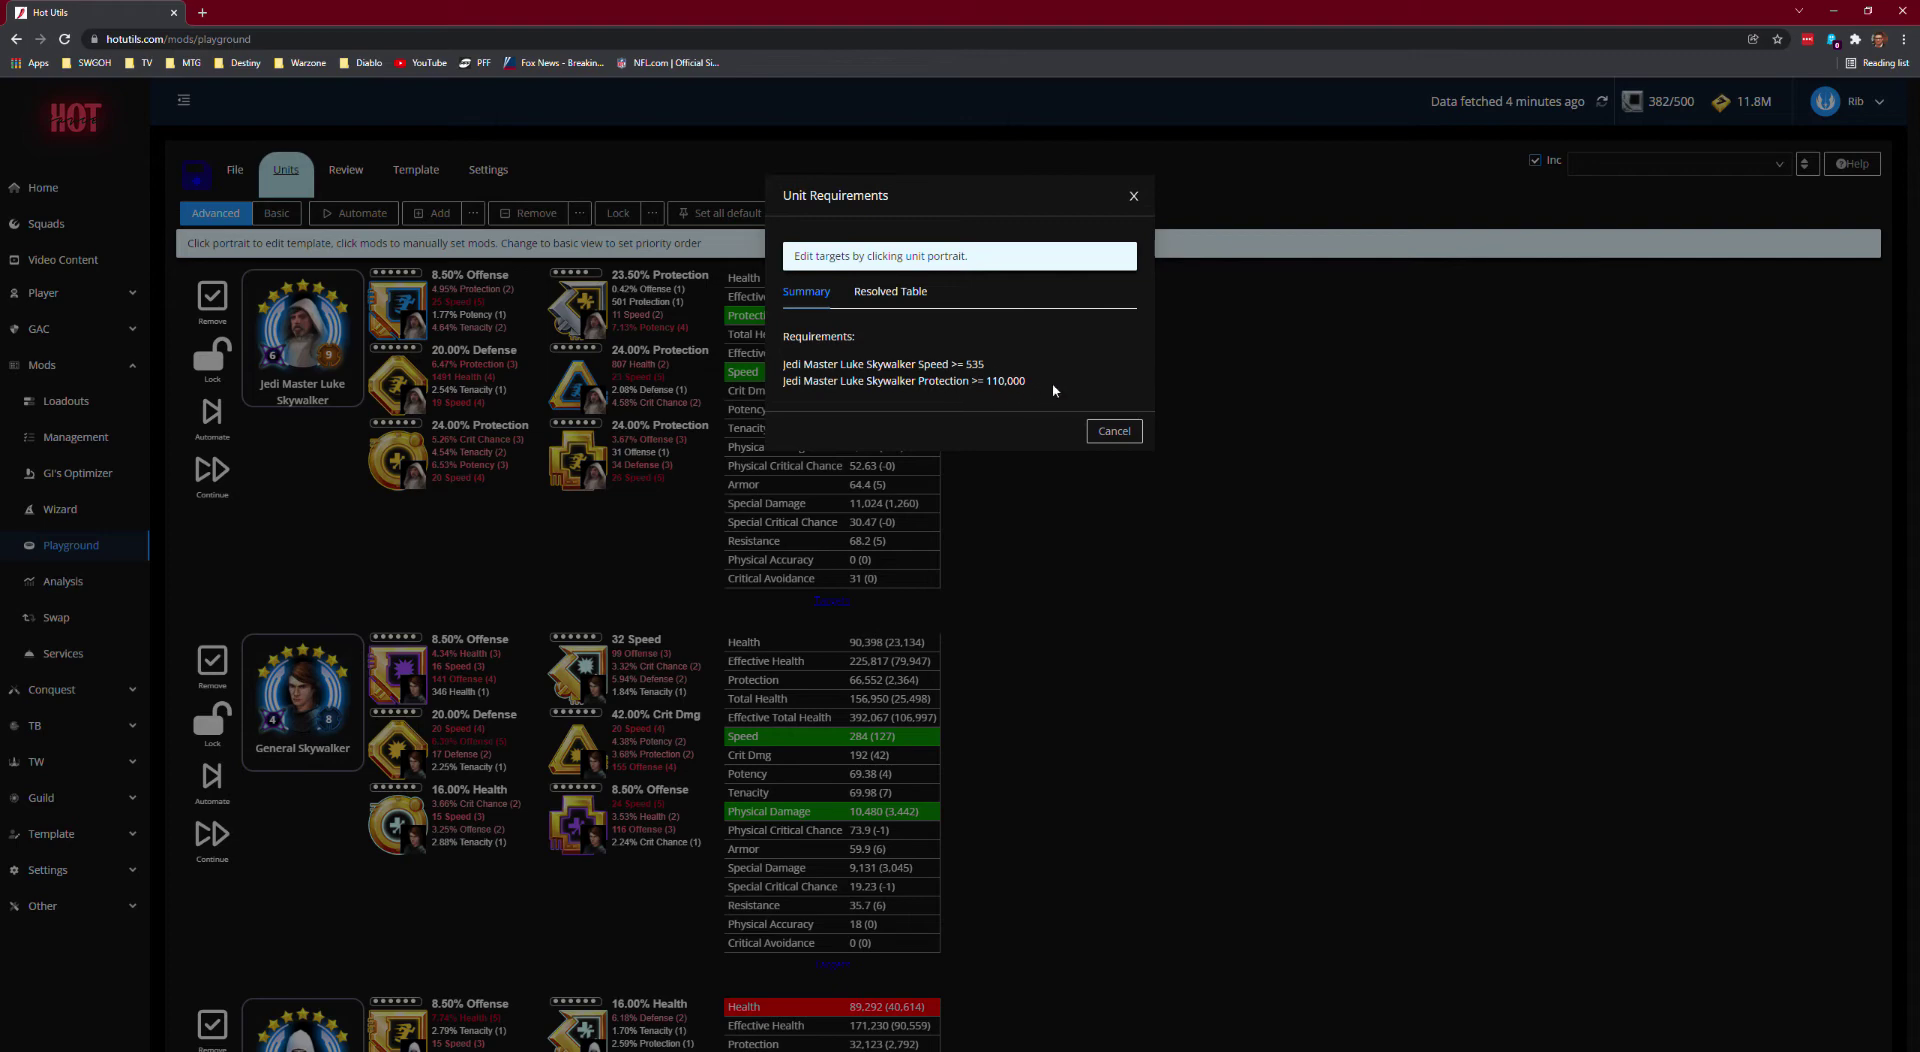
left_click(1134, 196)
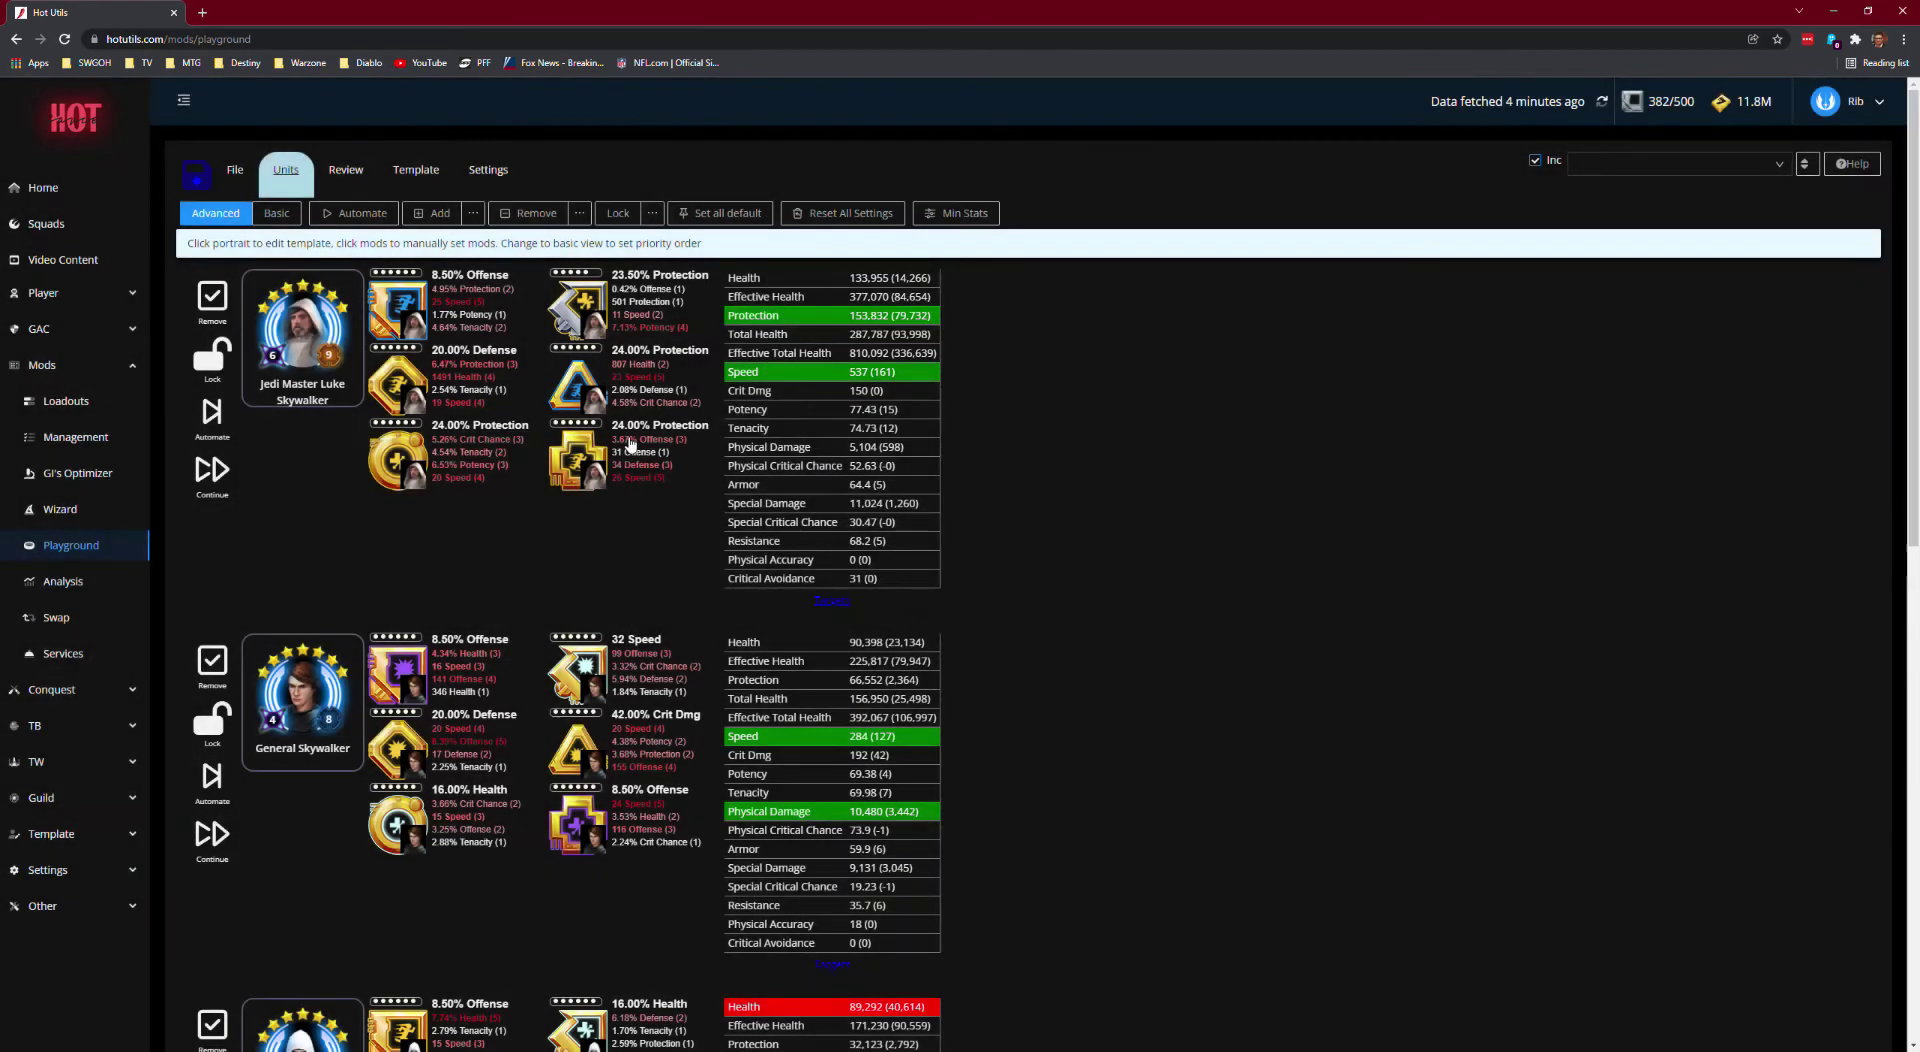
left_click(330, 332)
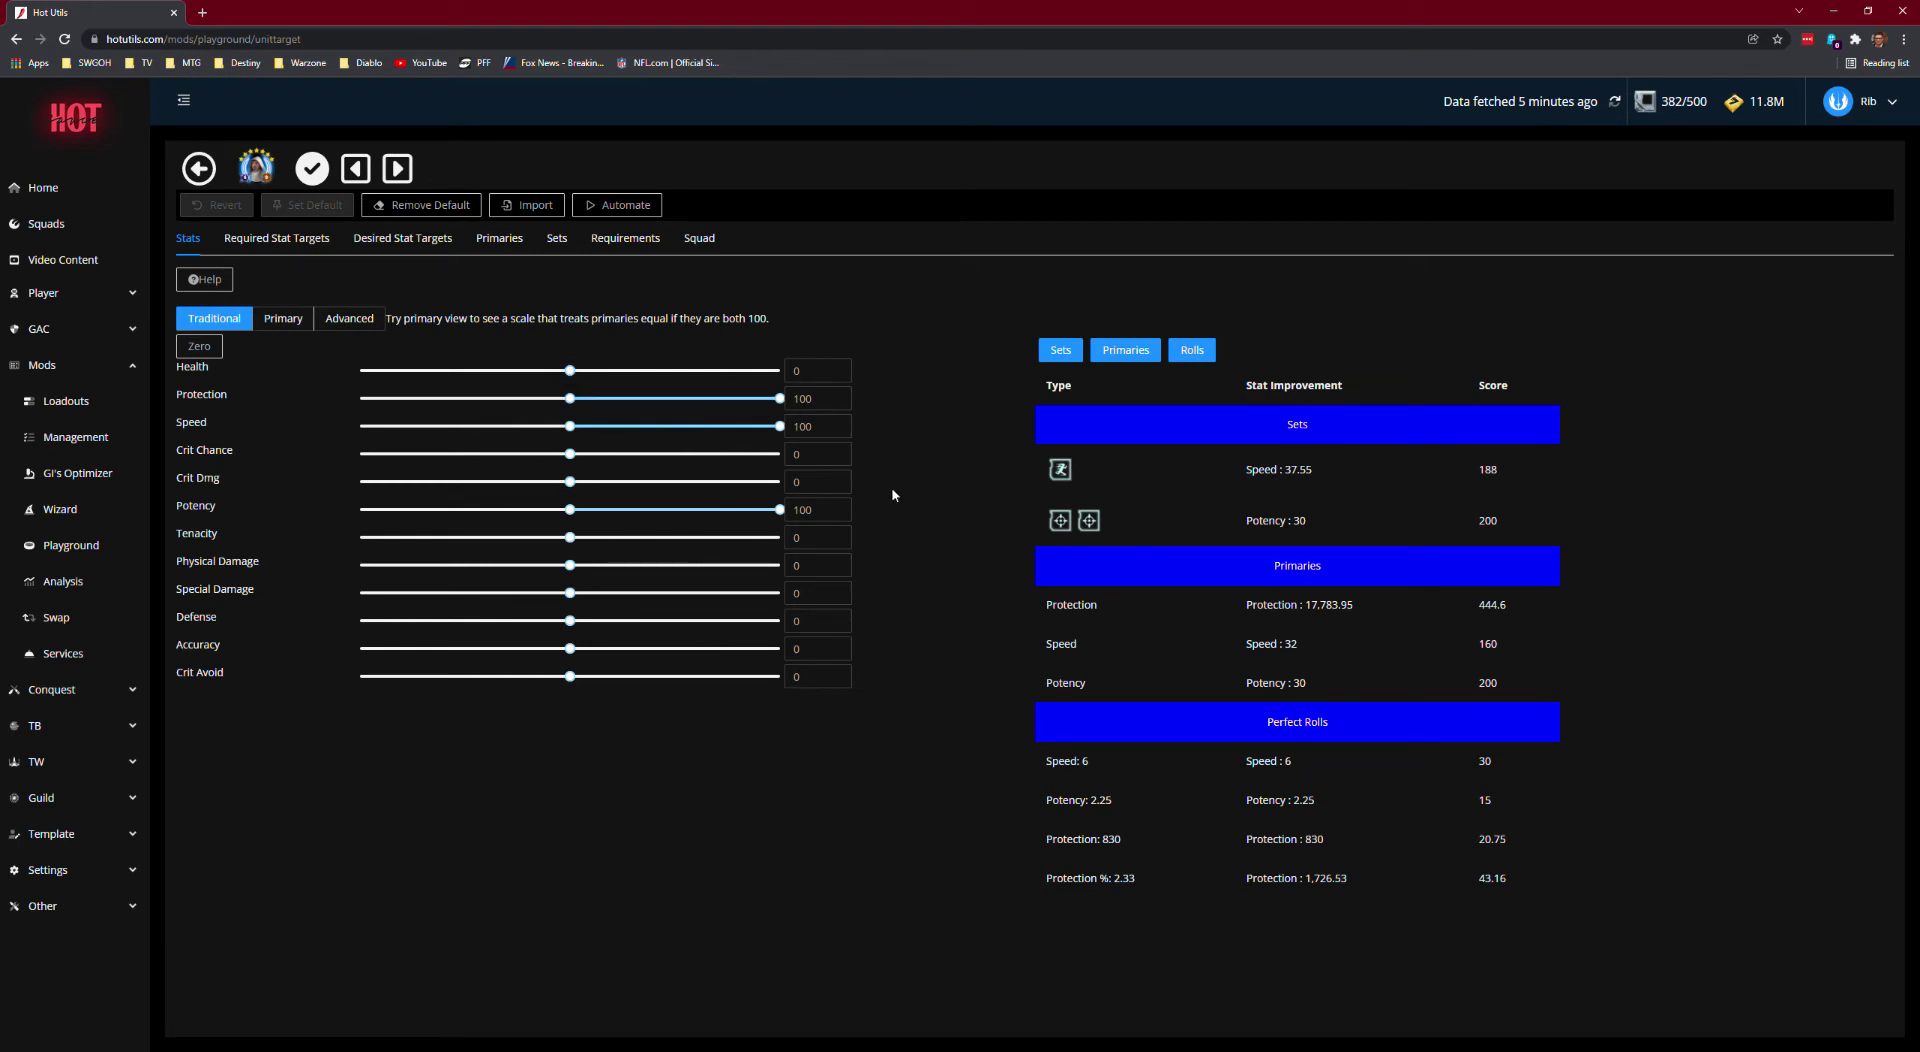
mouse_move(788, 403)
left_click(334, 243)
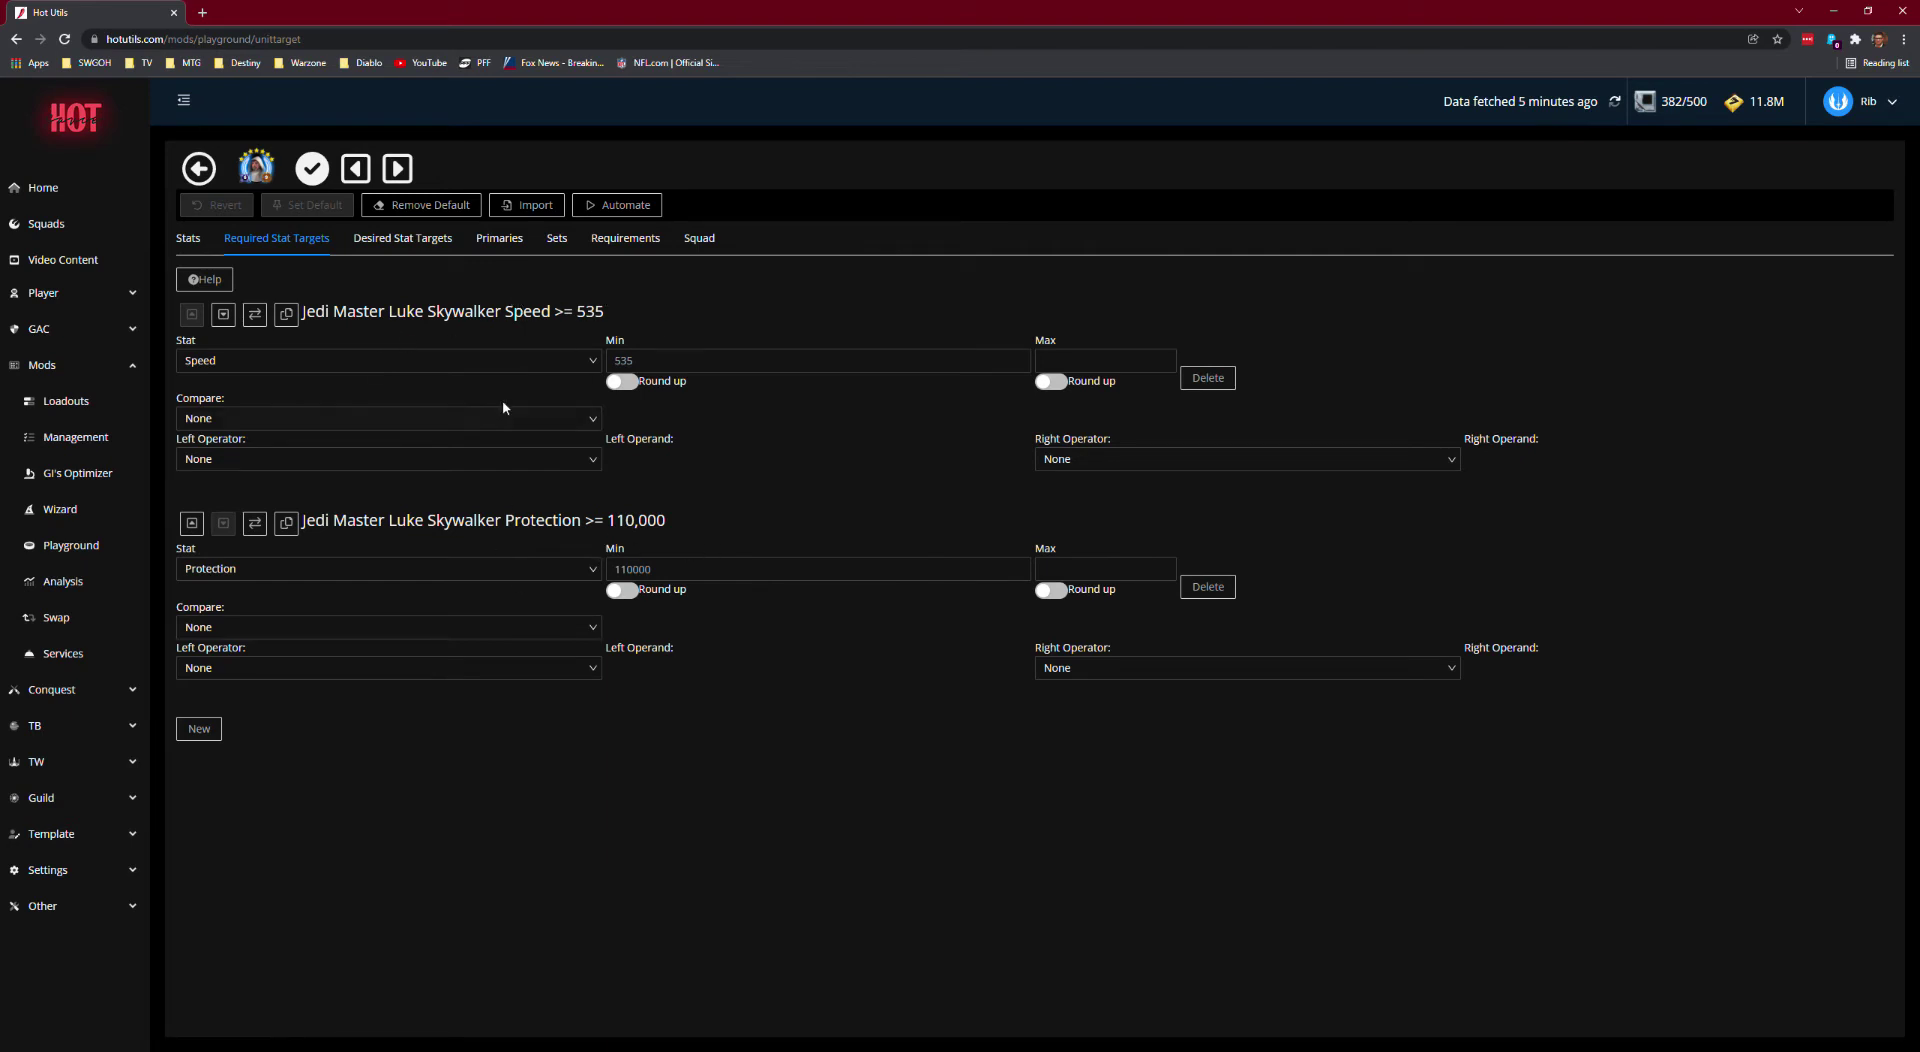
left_click(518, 245)
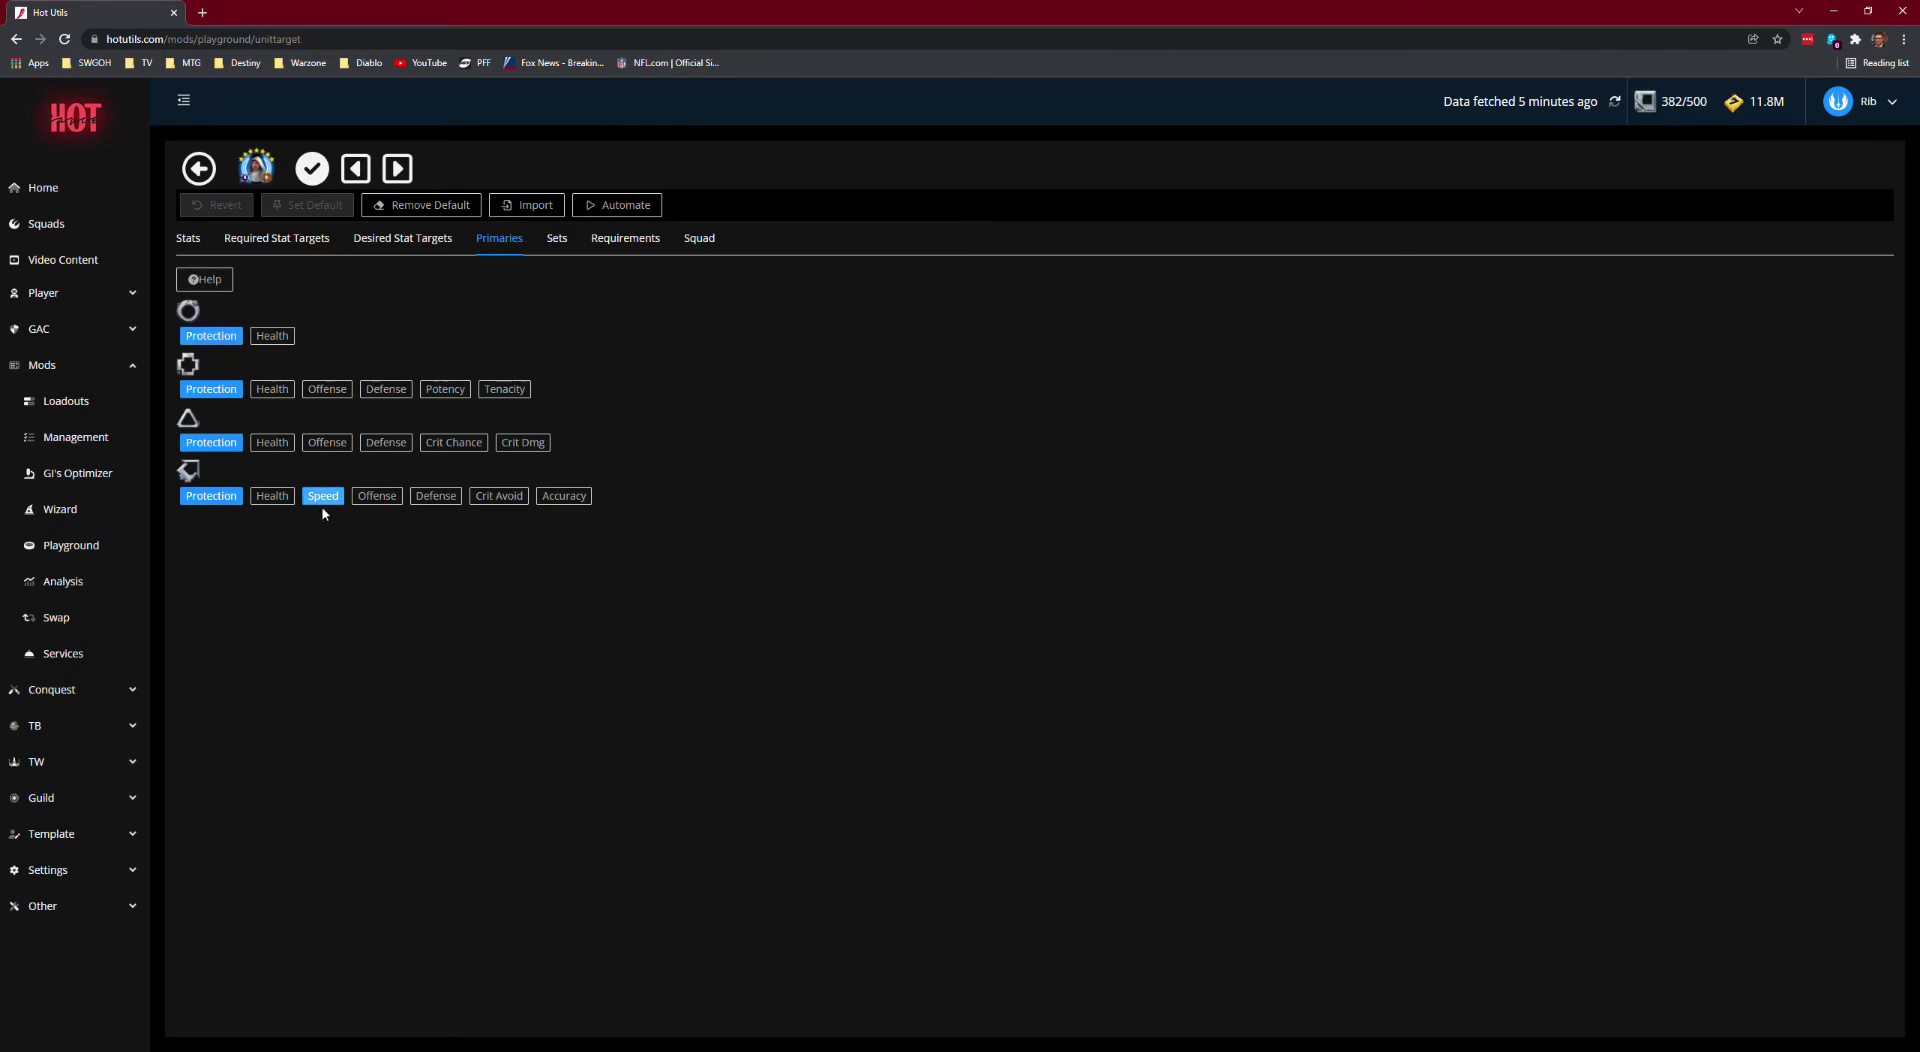
left_click(558, 241)
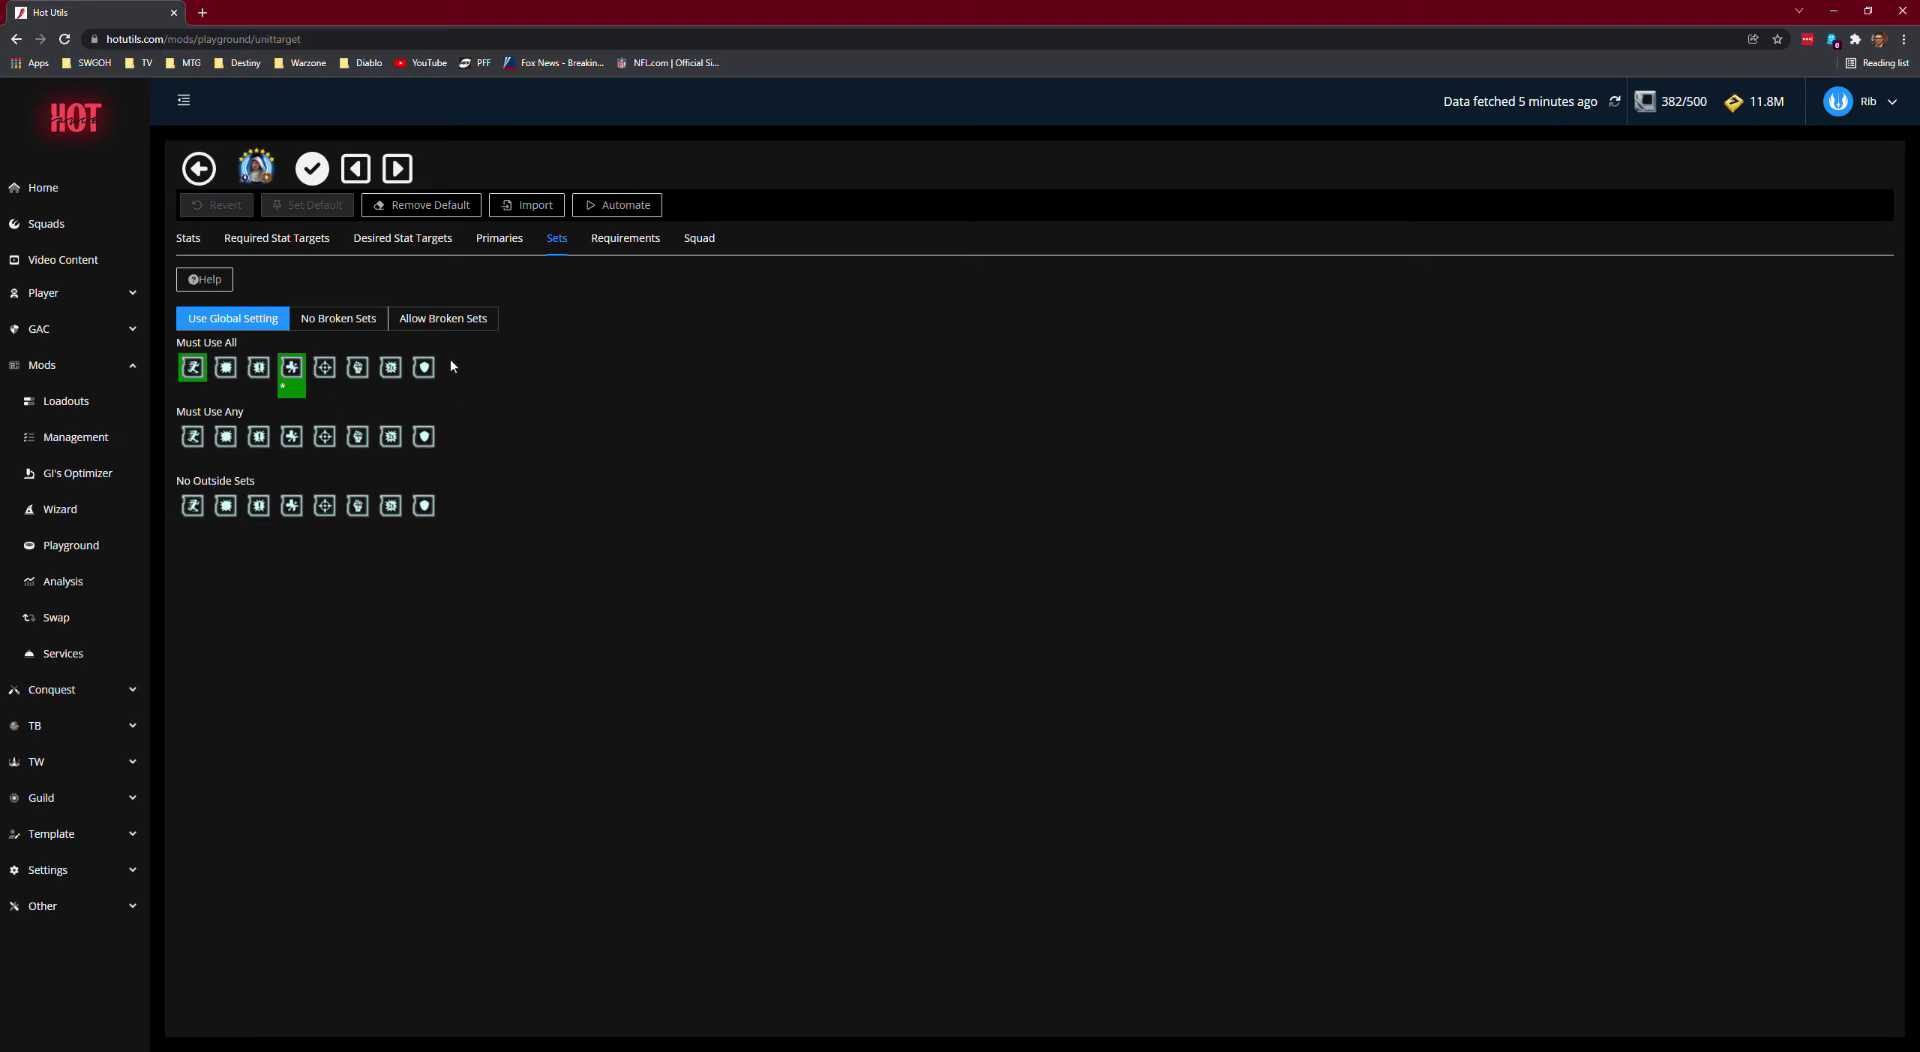
left_click(201, 172)
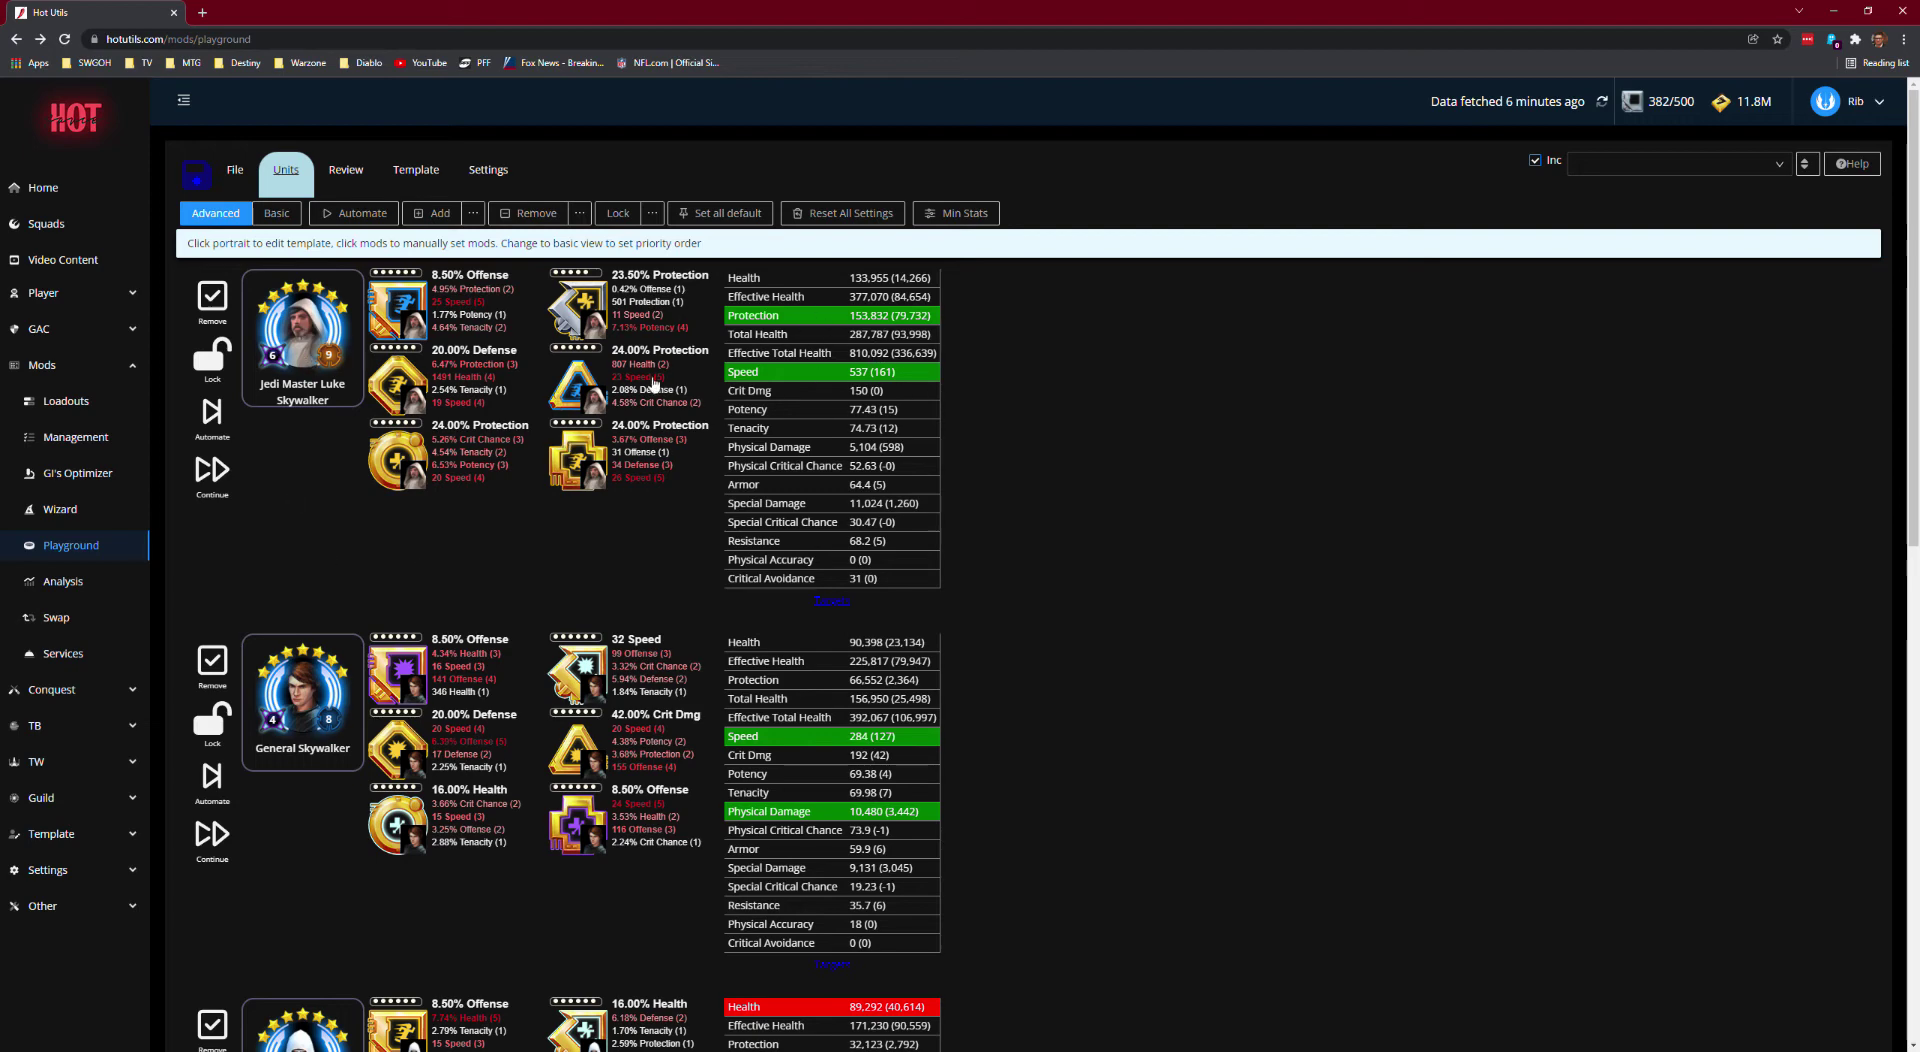
Step: Check the required minimums for Jedi Knight Revan's Health and Speed and compare the other units' highlighted stats
scroll(567, 464, "down", 2)
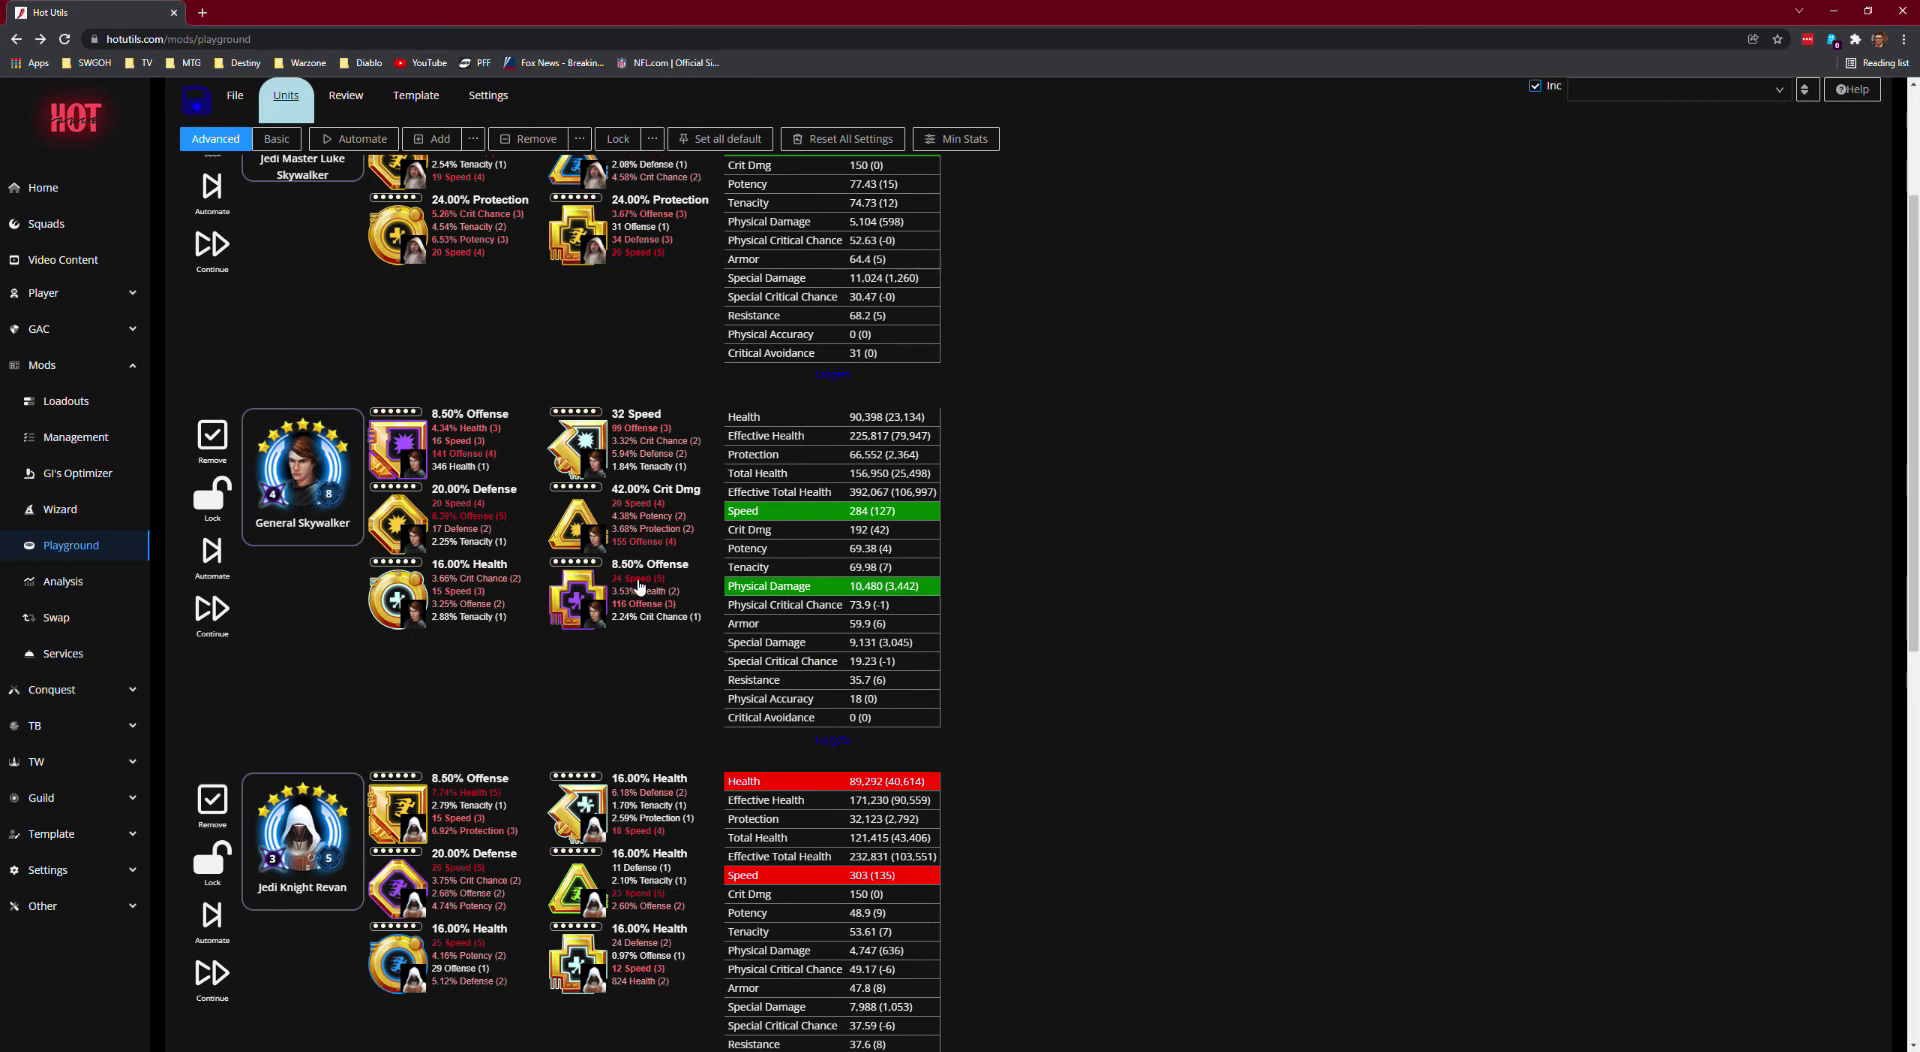
scroll(633, 590, "down", 3)
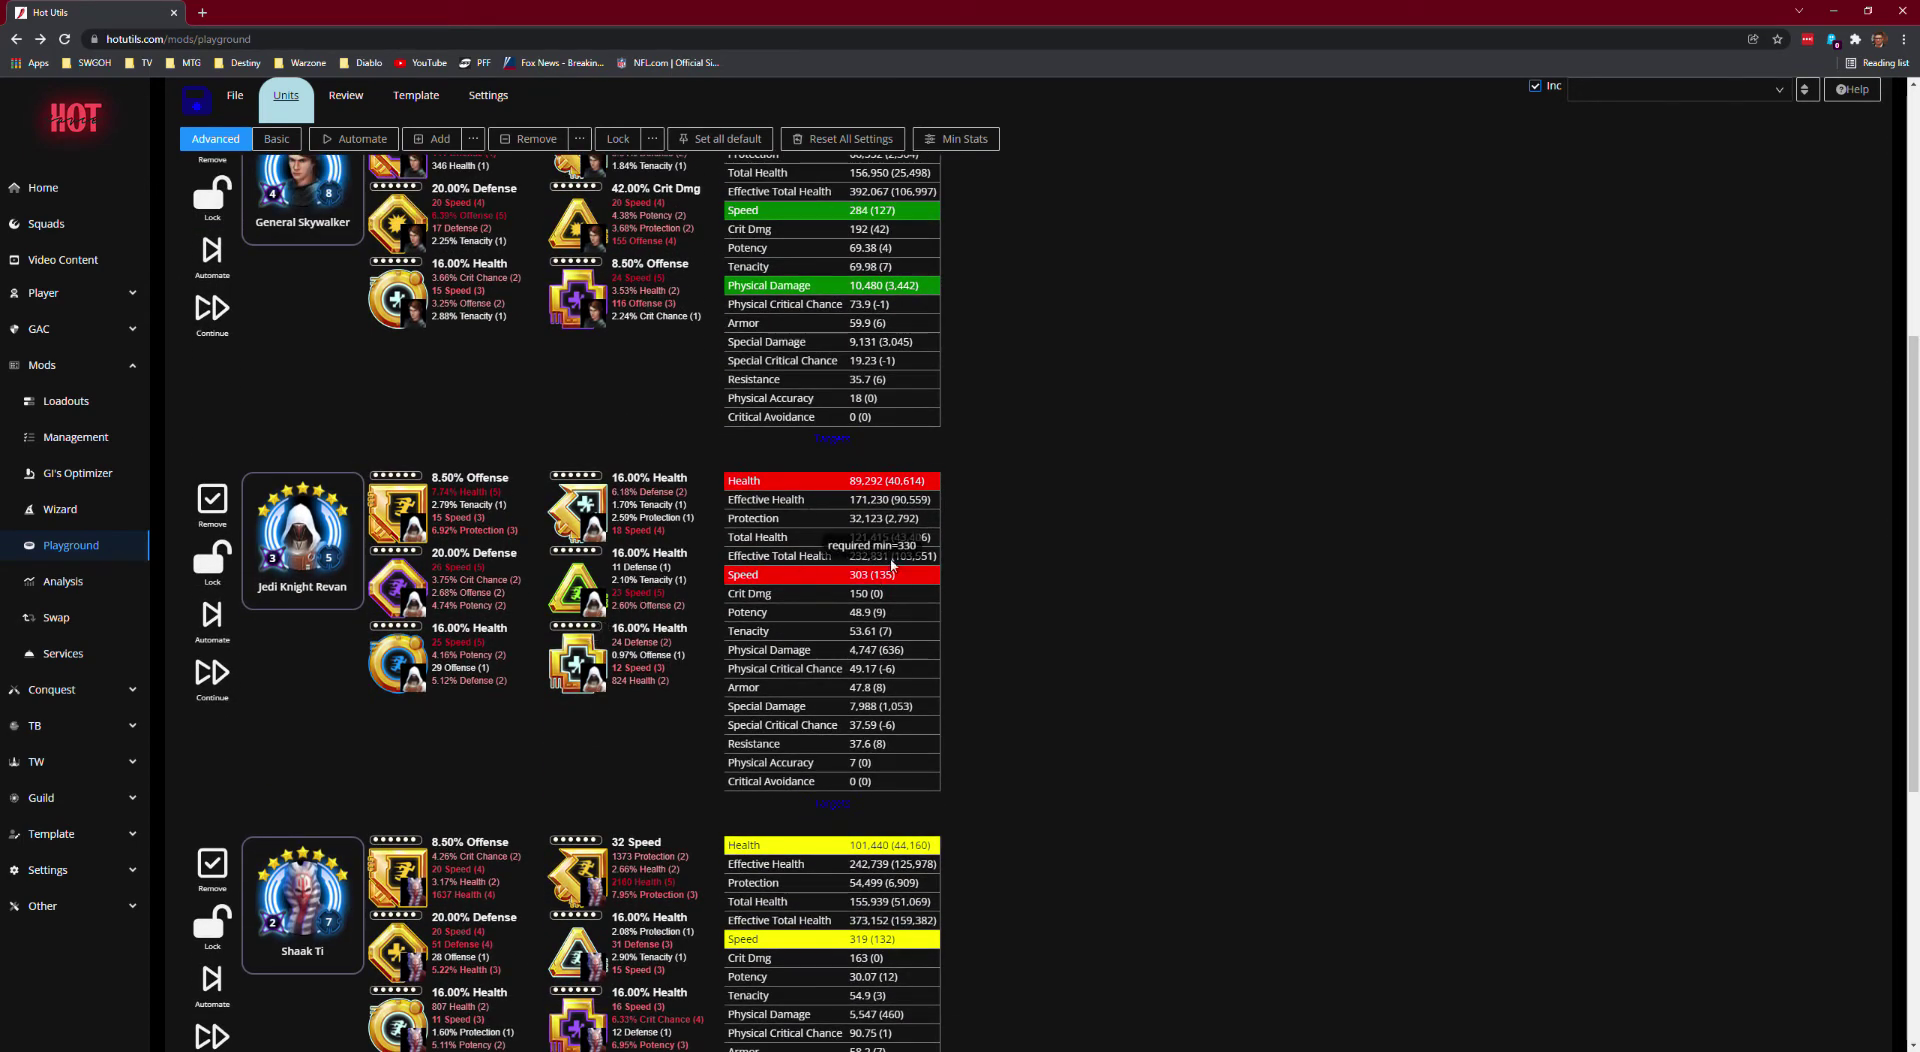
mouse_move(832, 438)
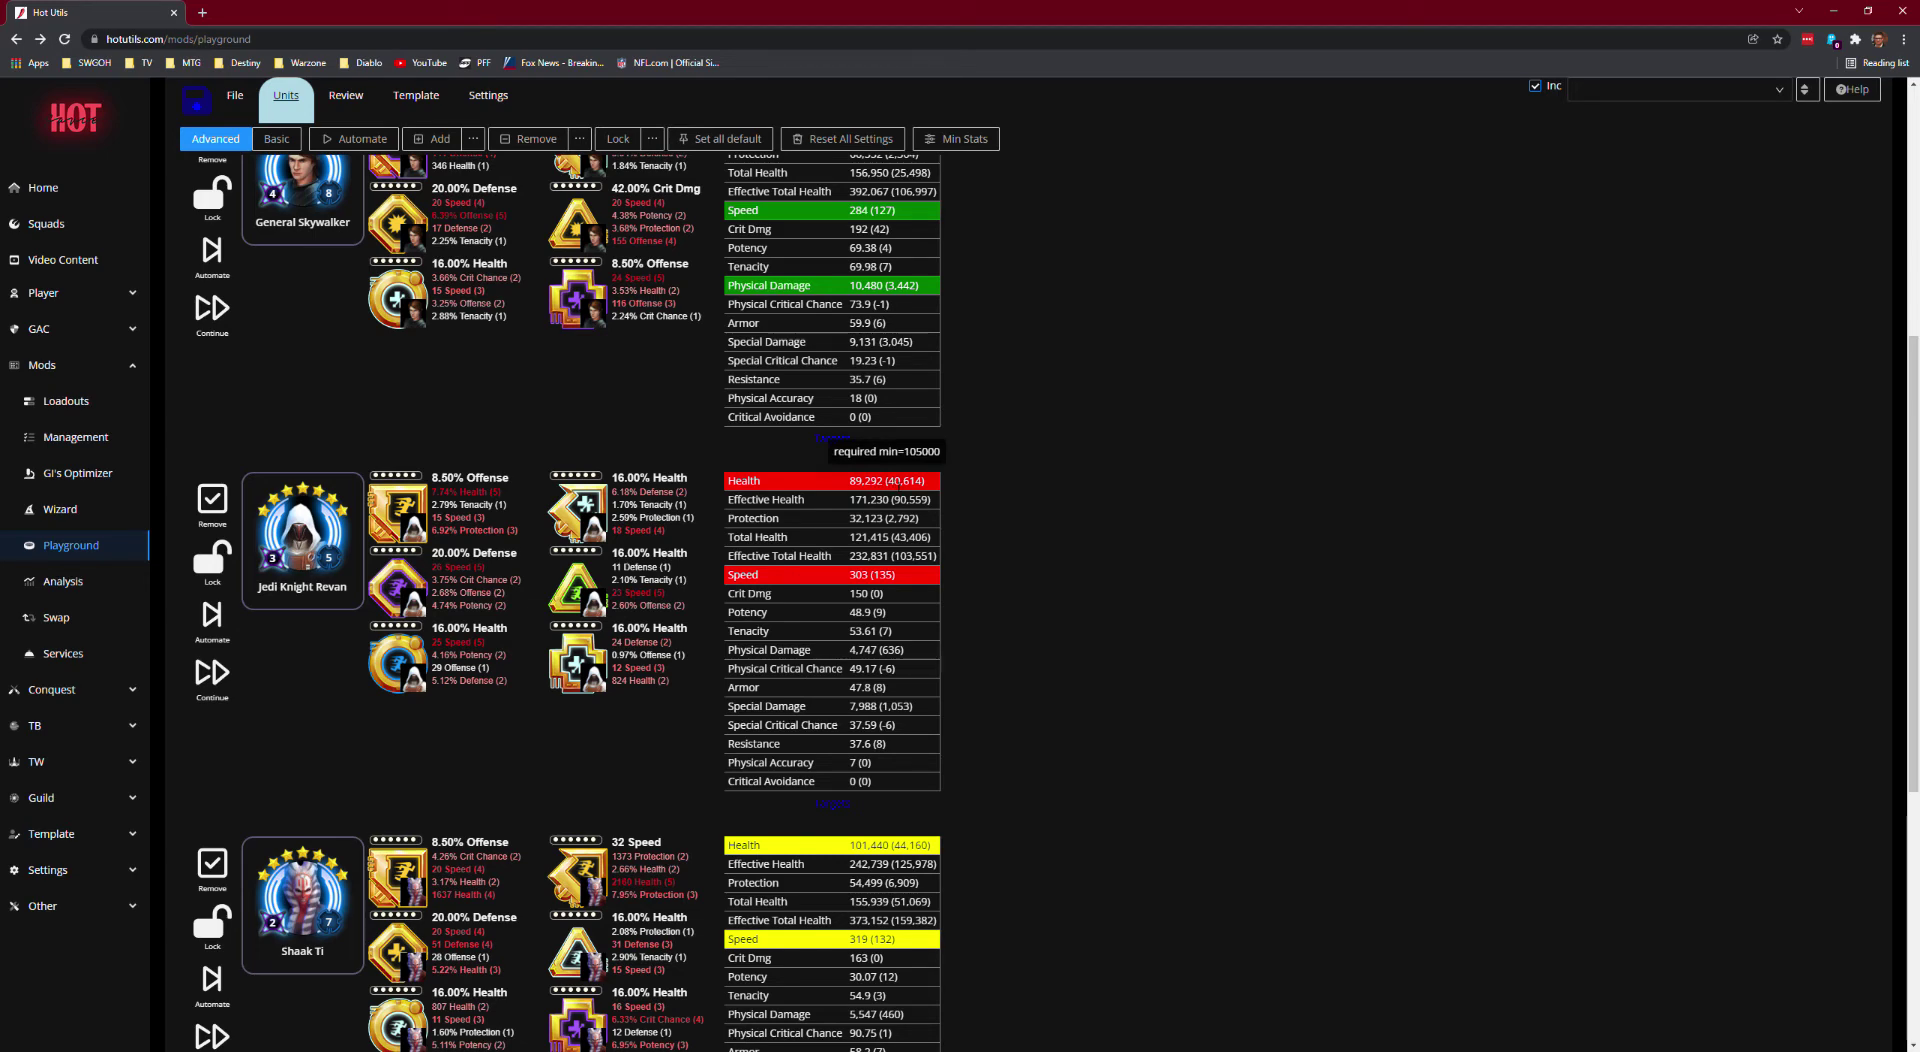
mouse_move(832, 533)
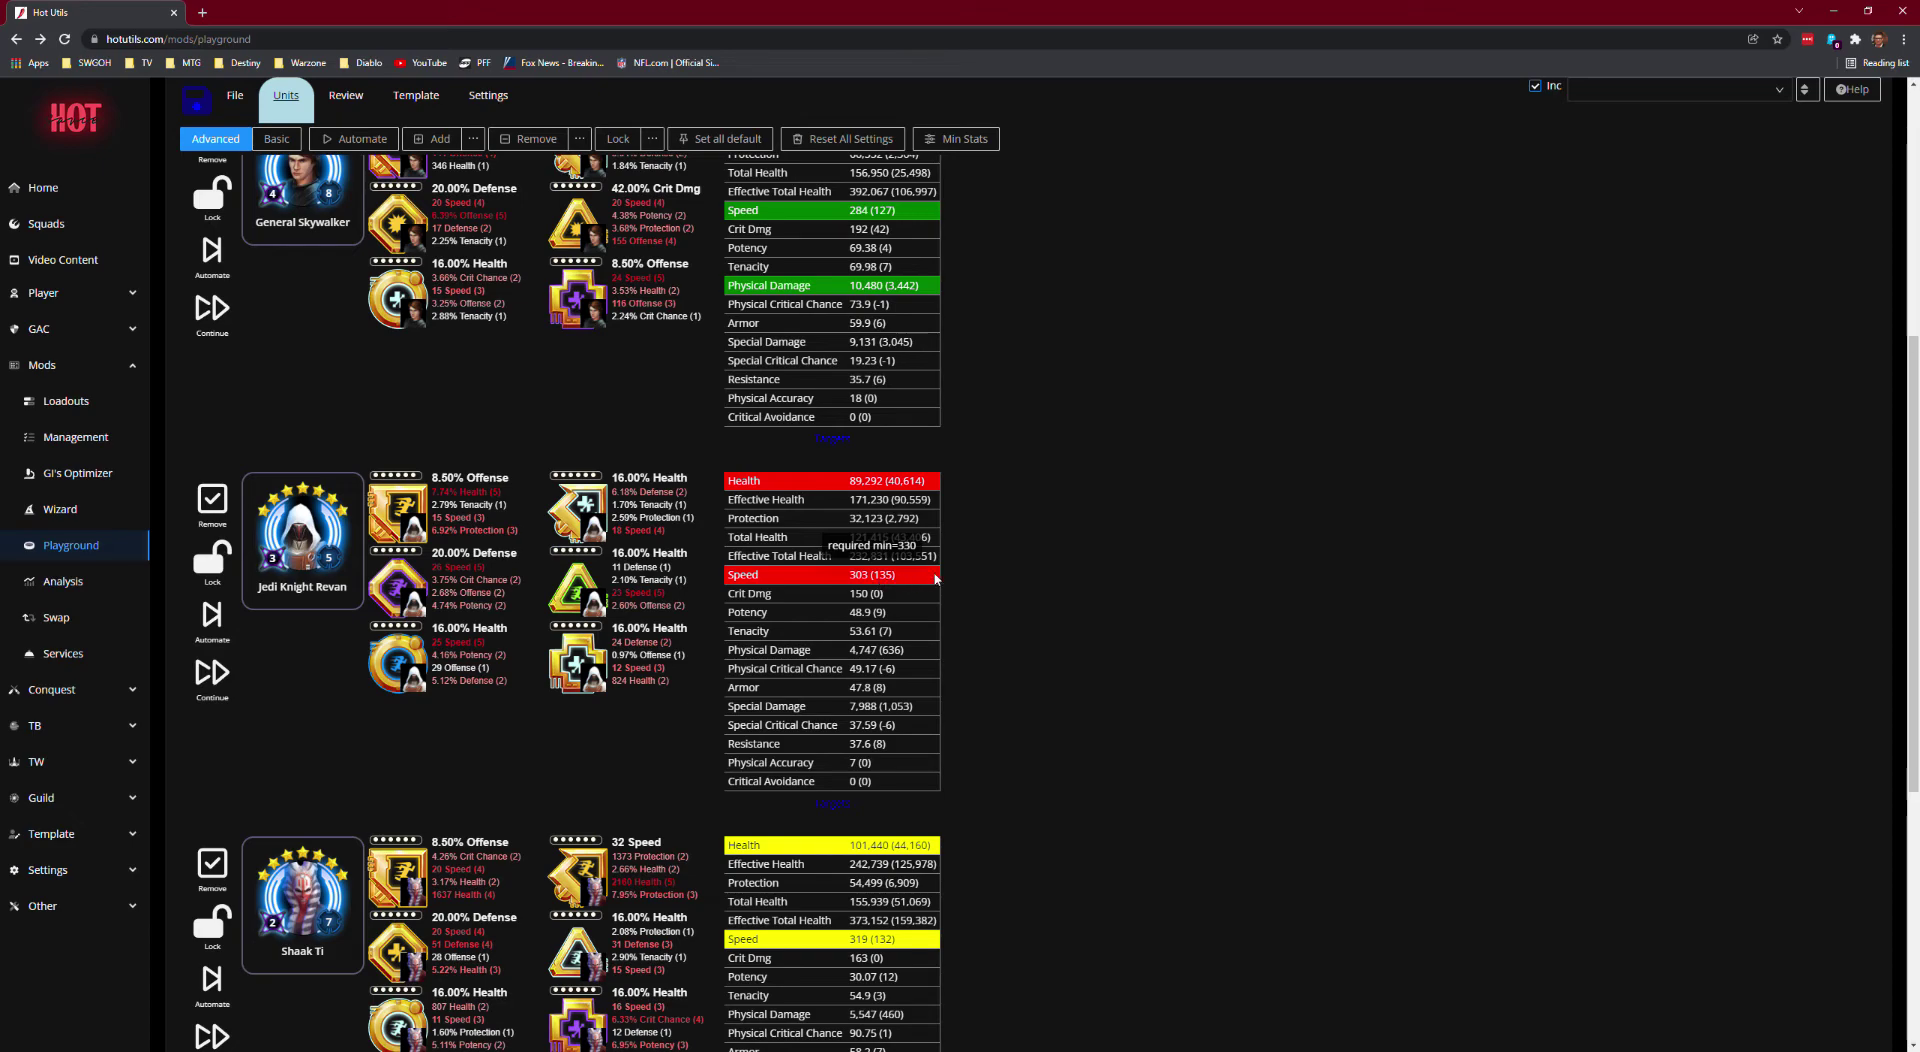
scroll(1012, 572, "up", 5)
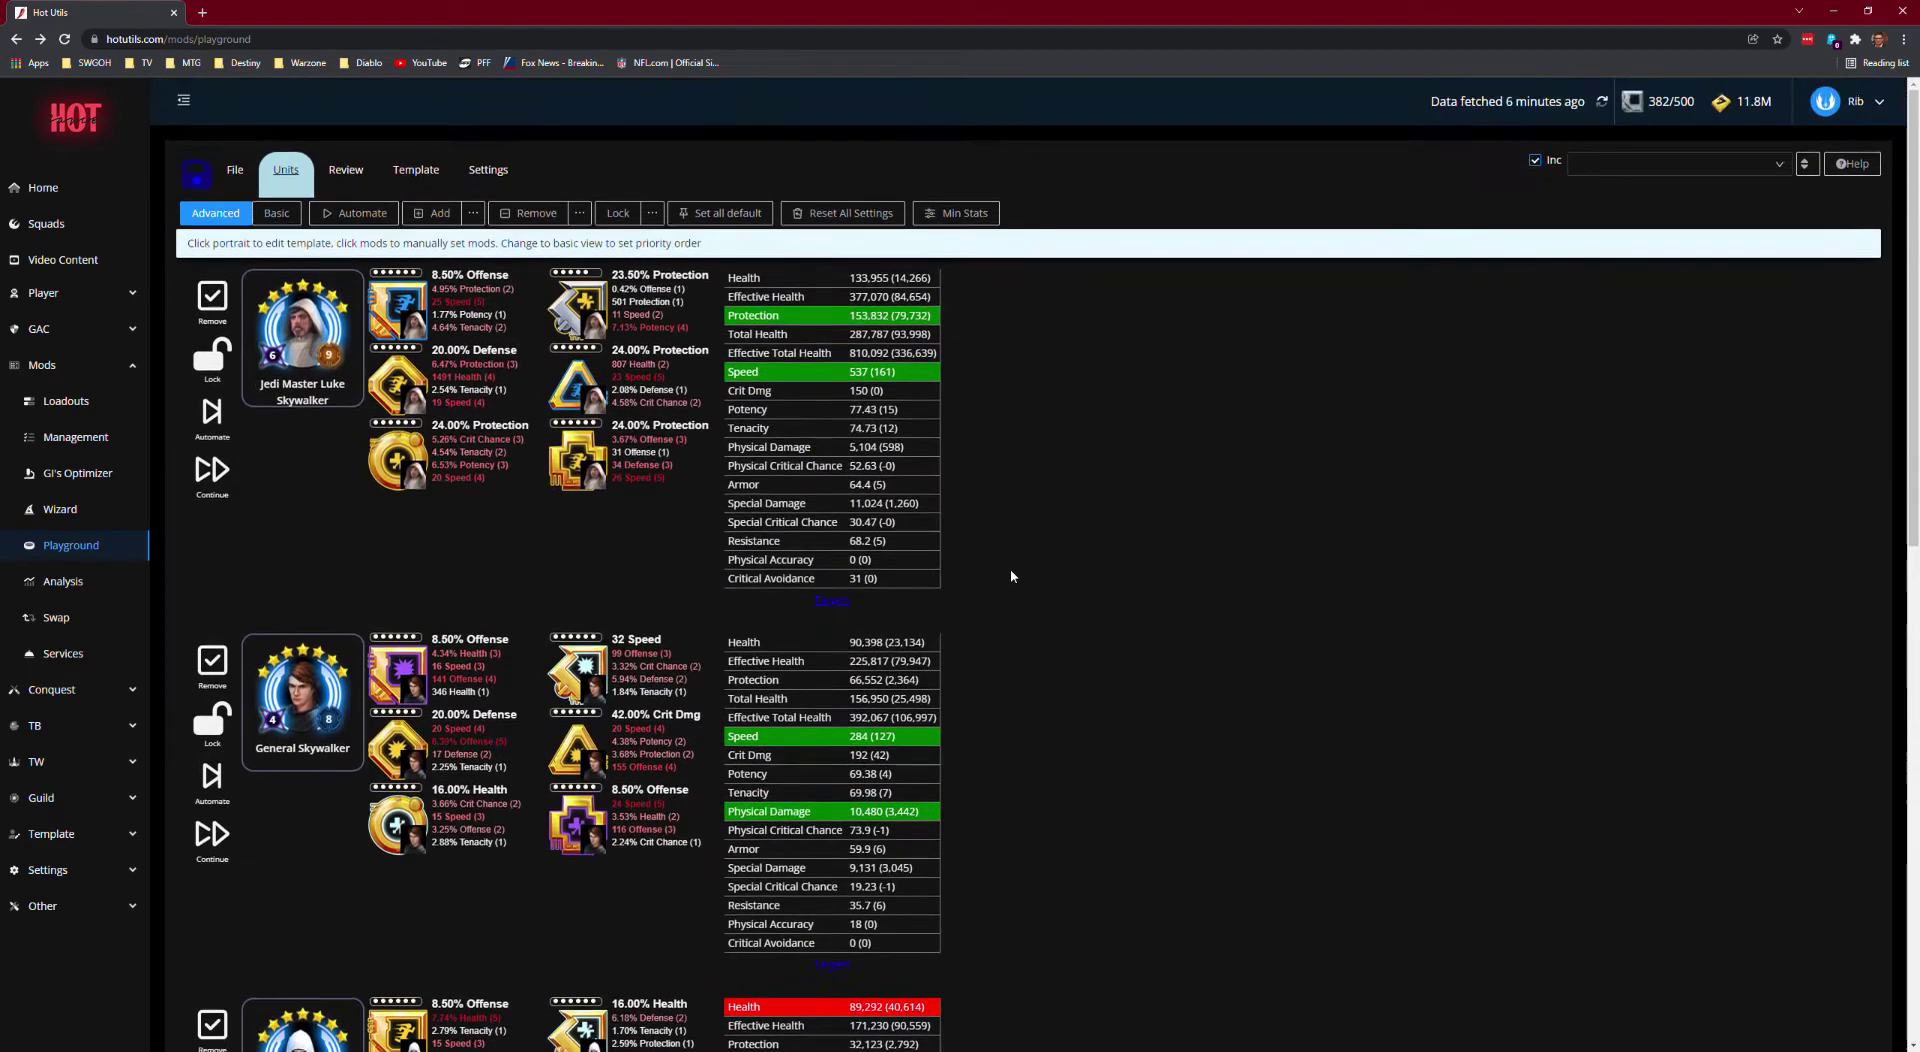
scroll(1010, 568, "down", 3)
scroll(1010, 568, "up", 2)
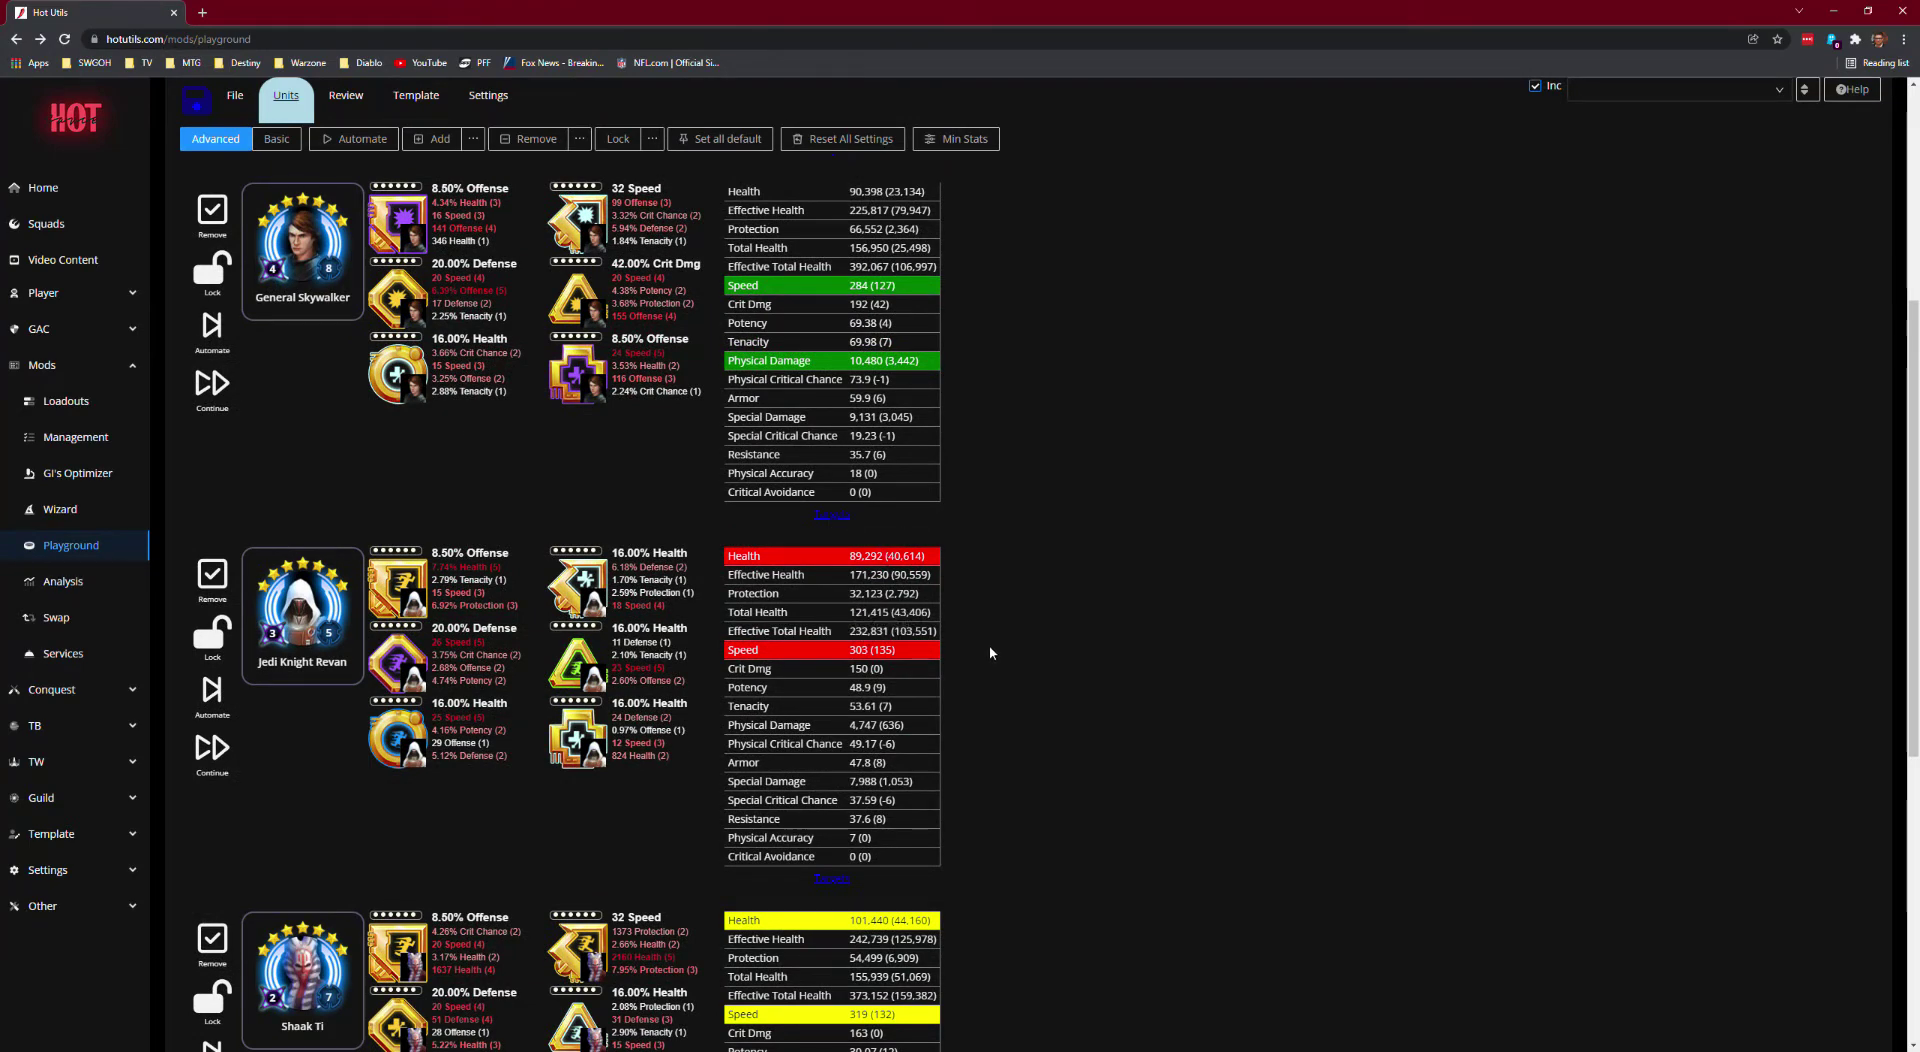
scroll(988, 653, "up", 5)
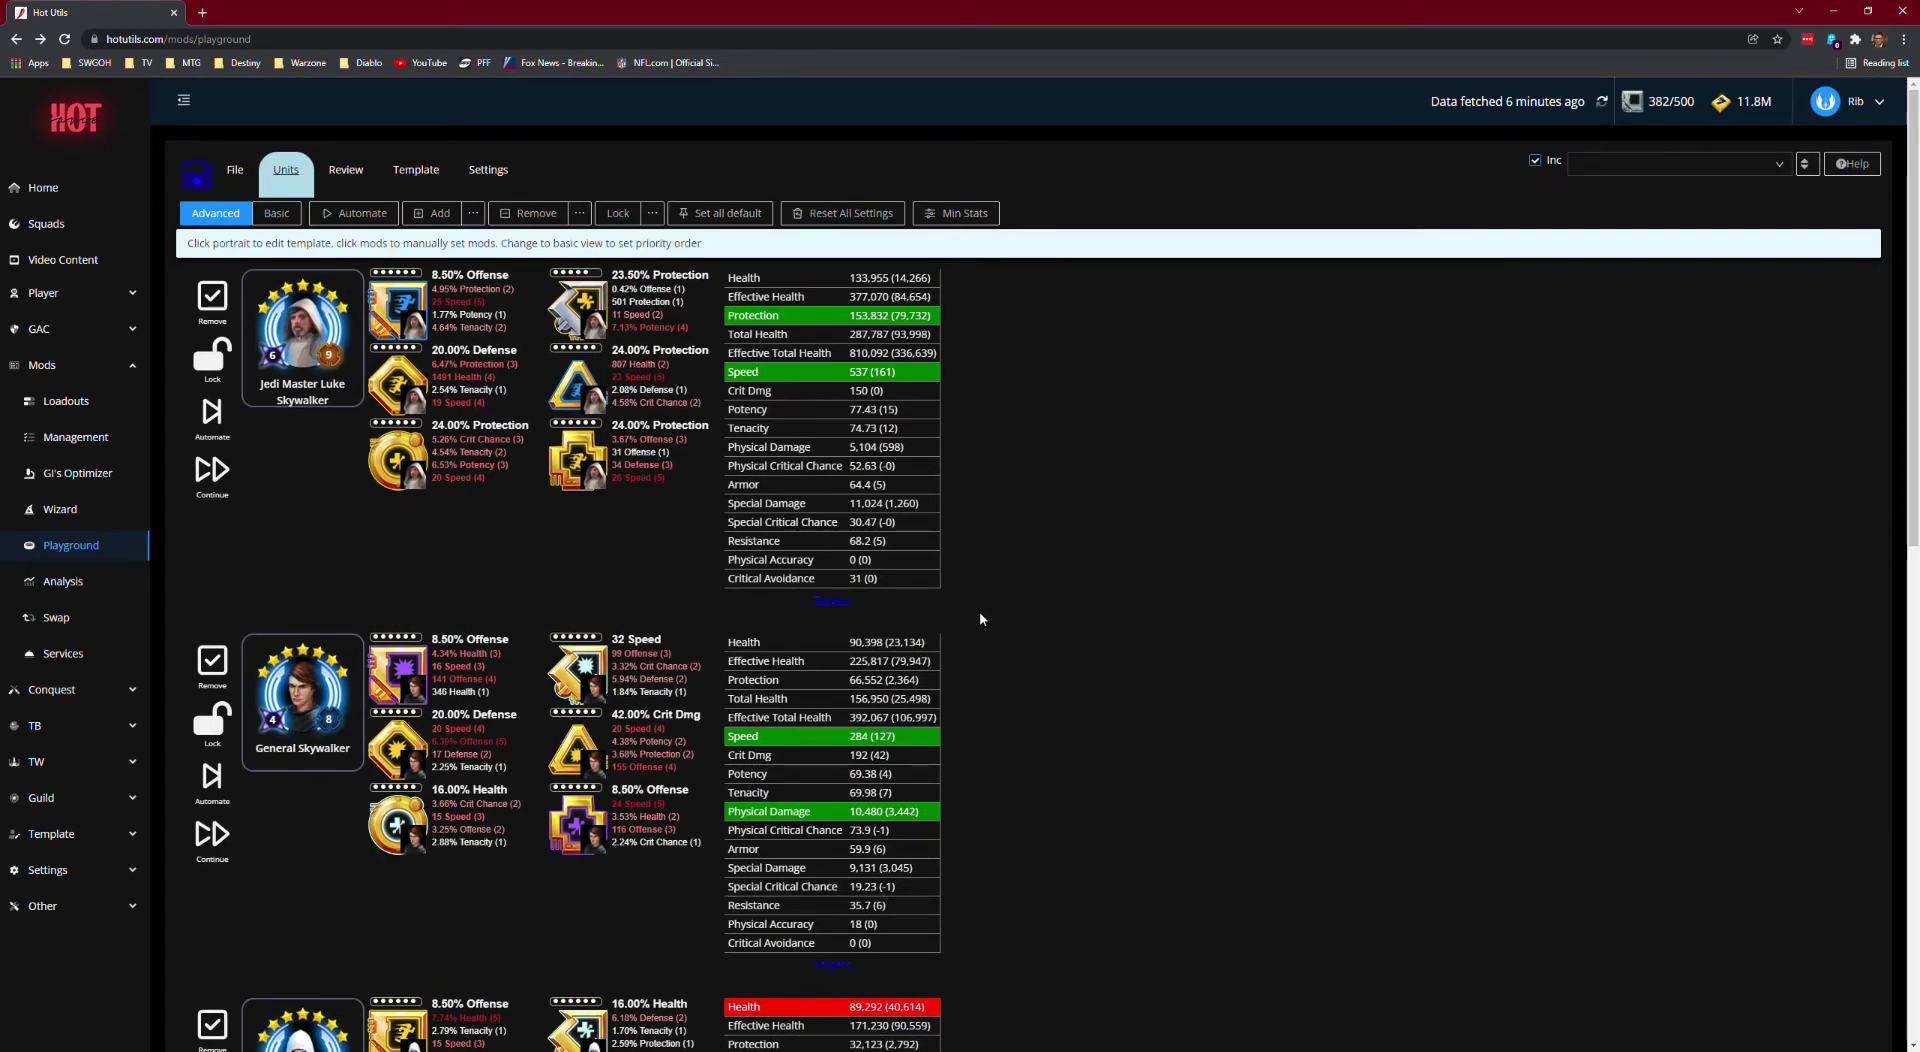
Step: Compare the color-highlighted target stats of General Skywalker, Jedi Knight Revan, Shaak Ti and Ahsoka Tano
scroll(977, 620, "down", 4)
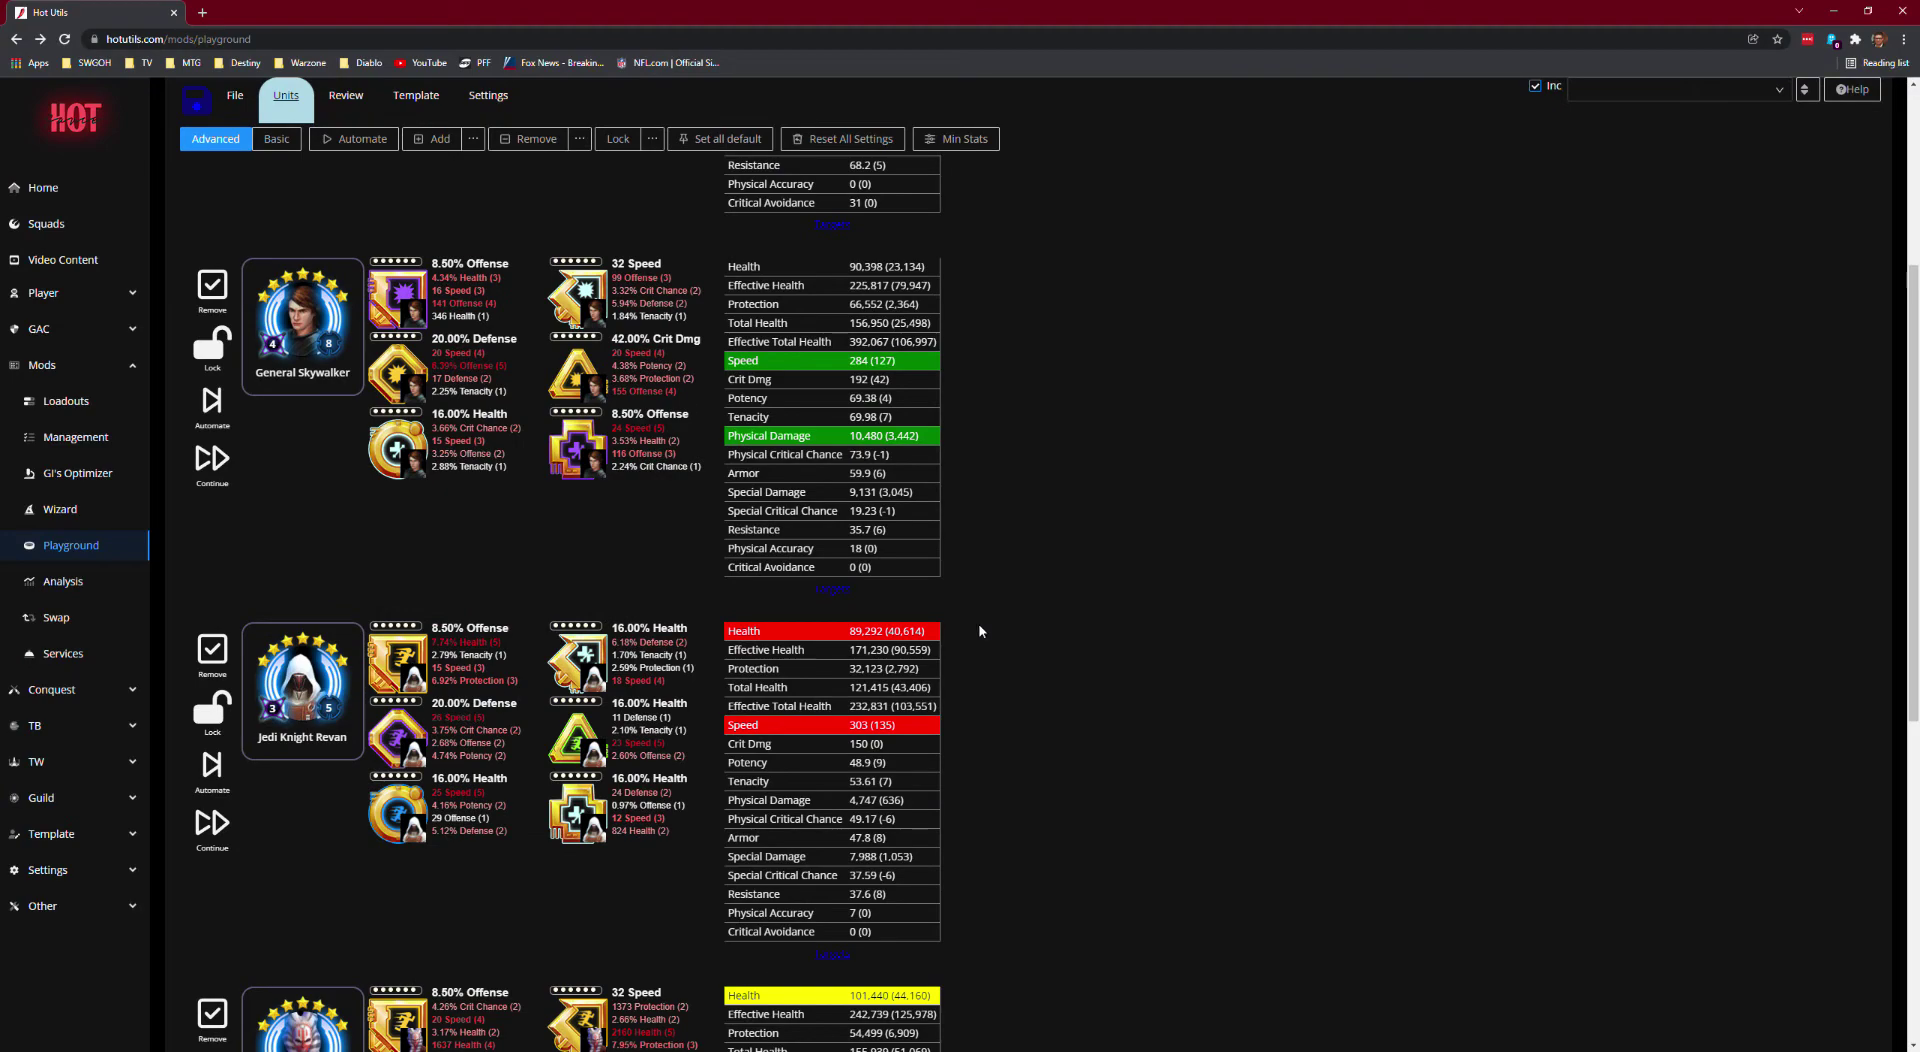
scroll(976, 605, "down", 2)
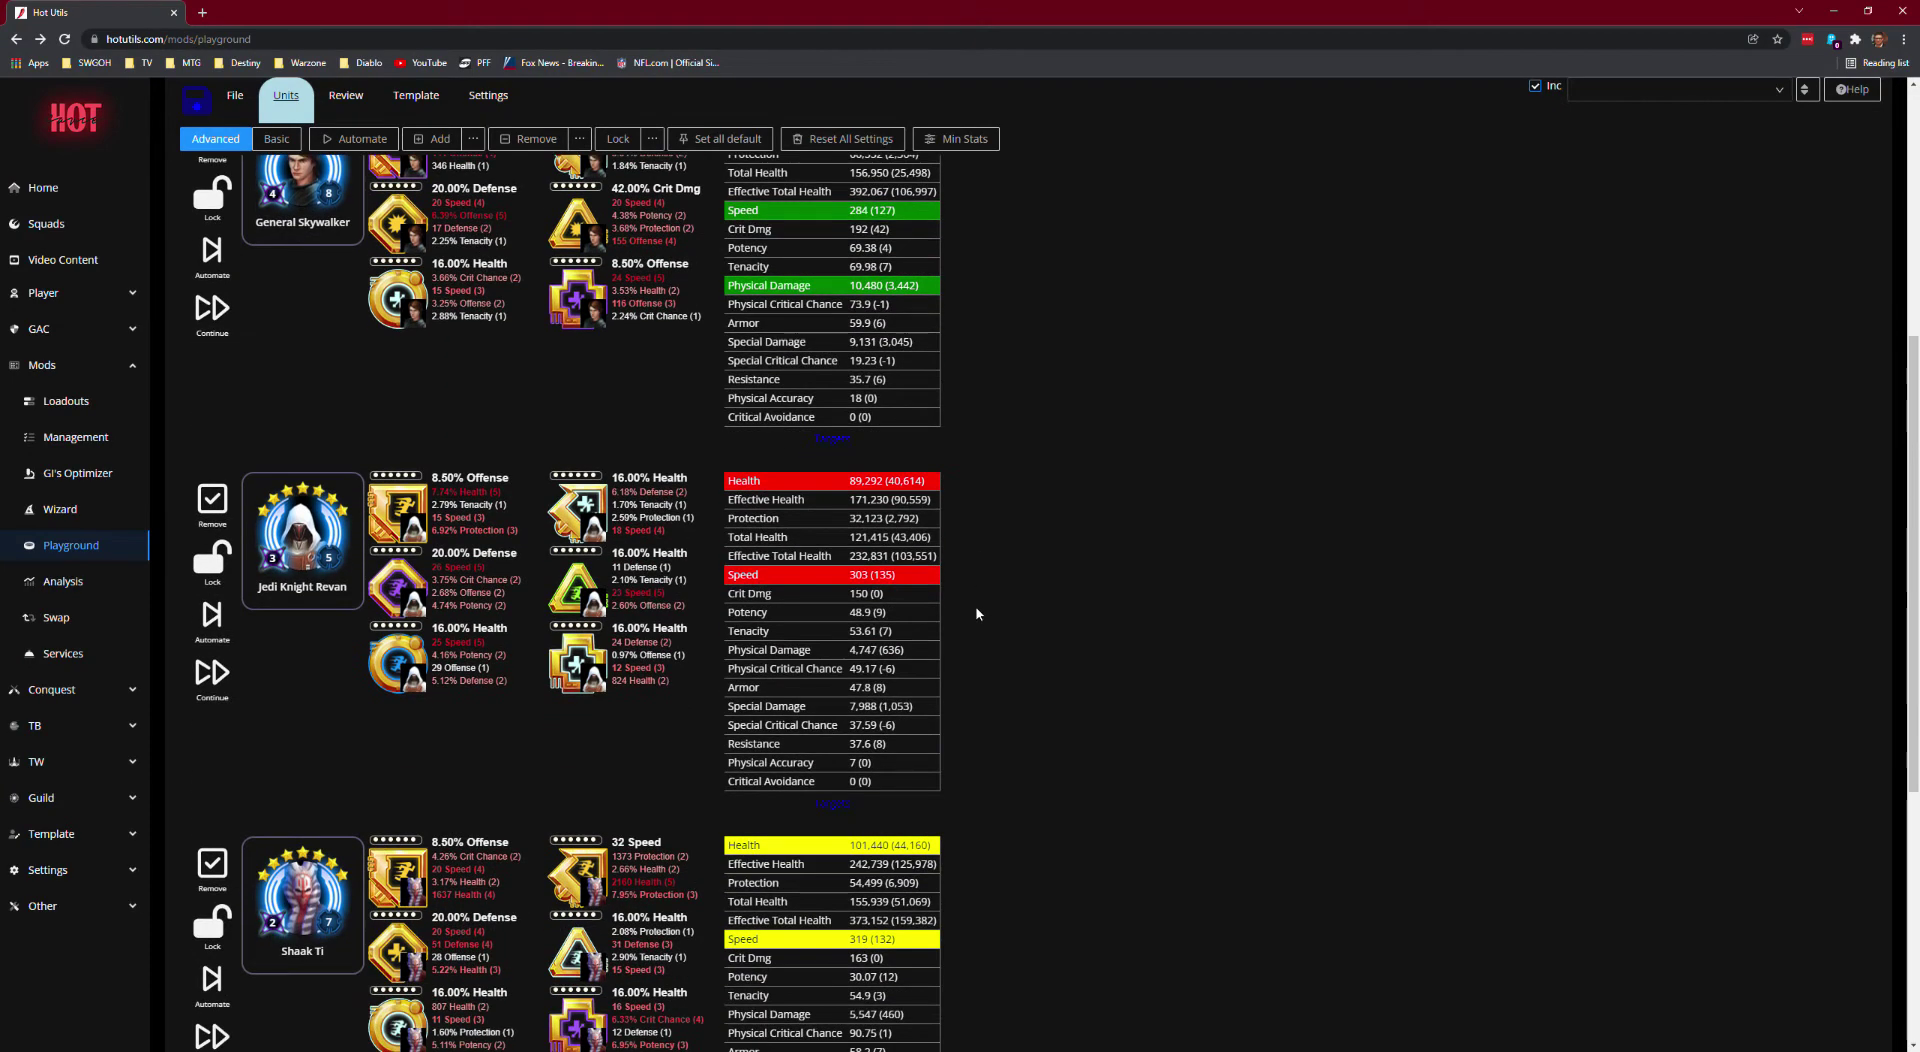
scroll(975, 604, "up", 5)
scroll(975, 605, "down", 7)
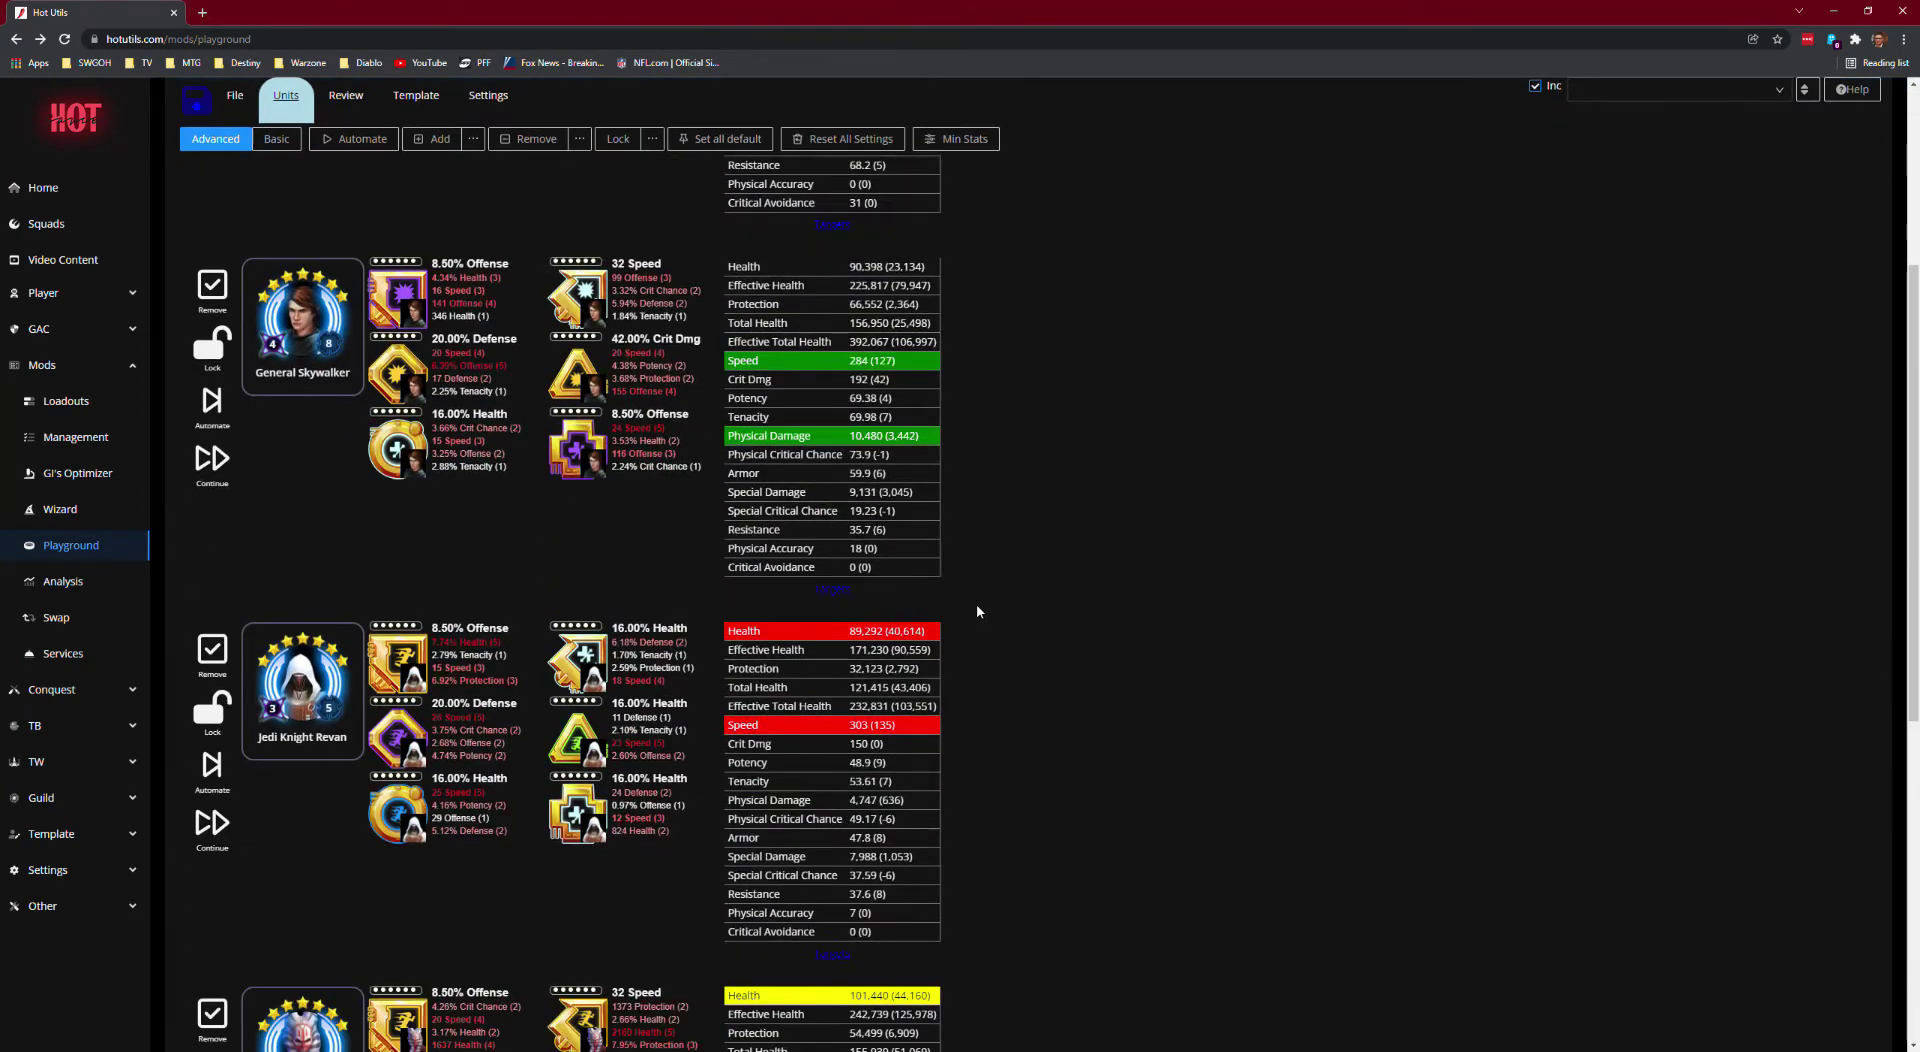
scroll(978, 615, "up", 5)
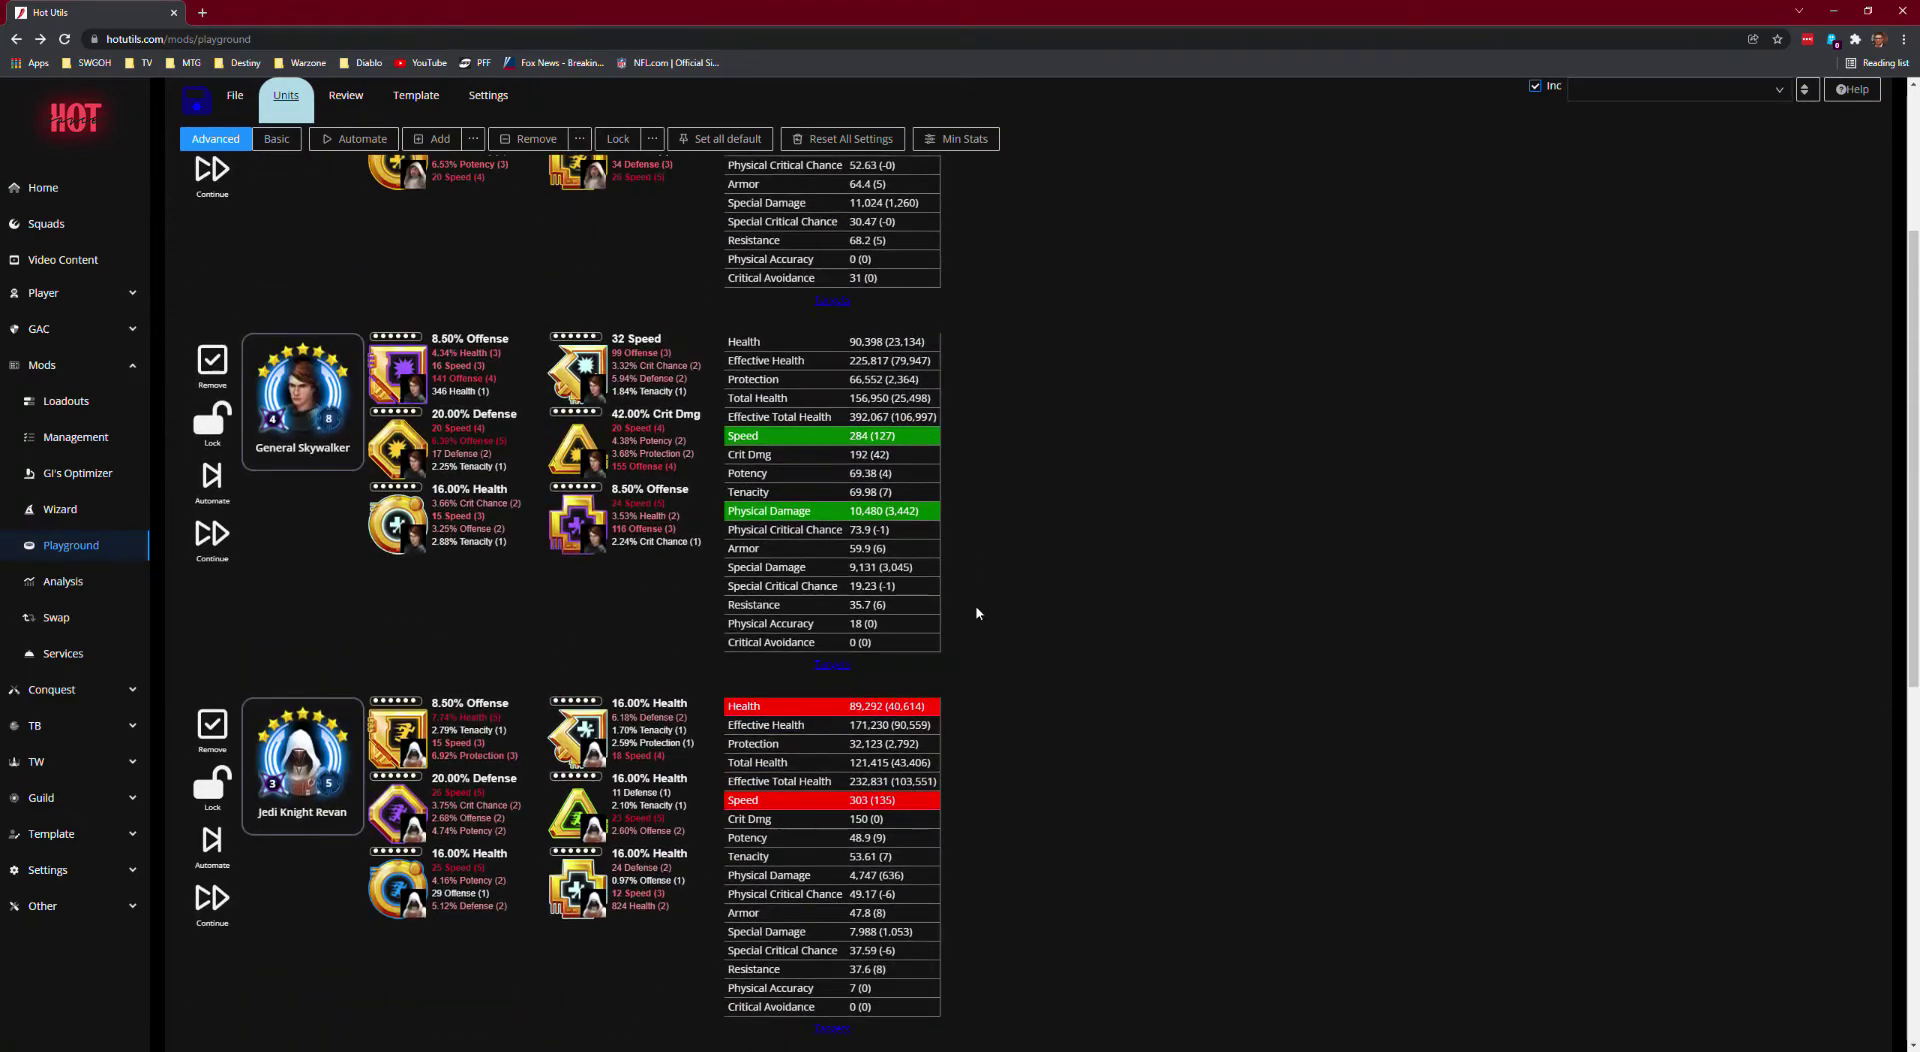
scroll(978, 640, "down", 7)
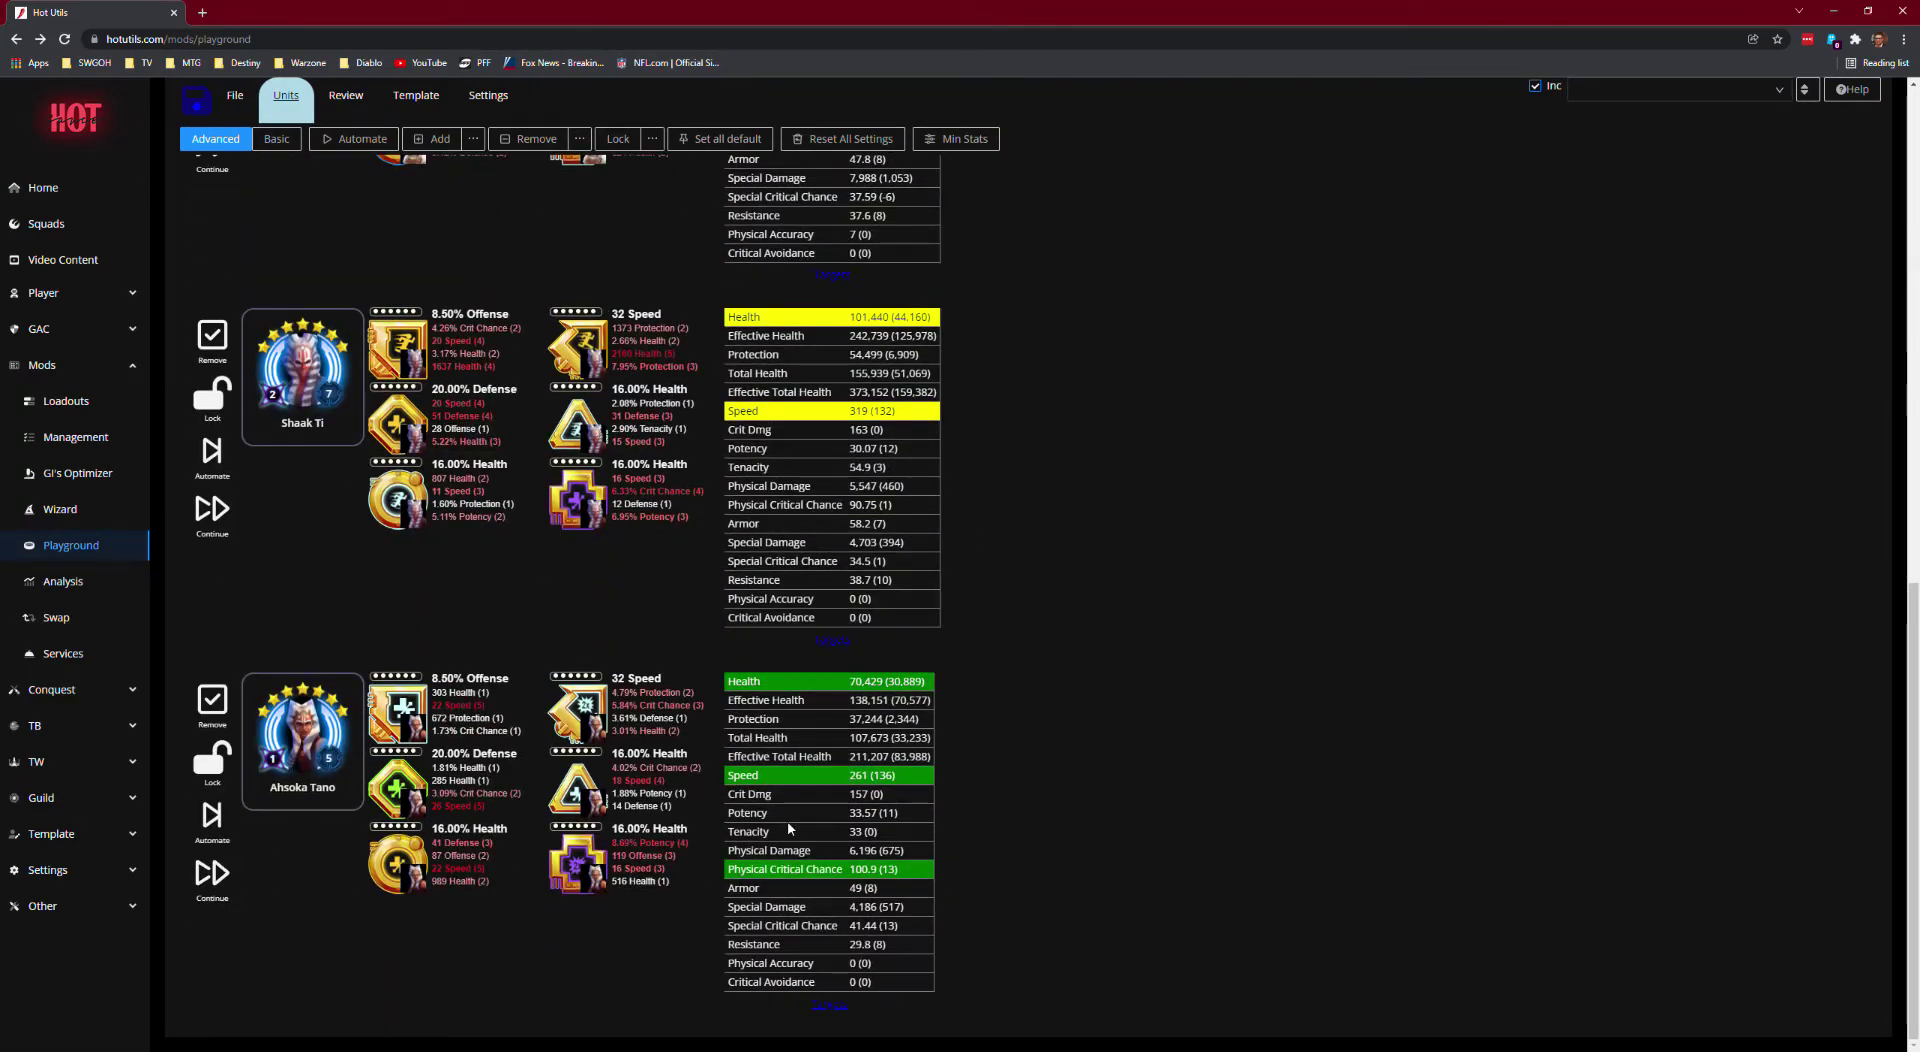
scroll(954, 689, "up", 4)
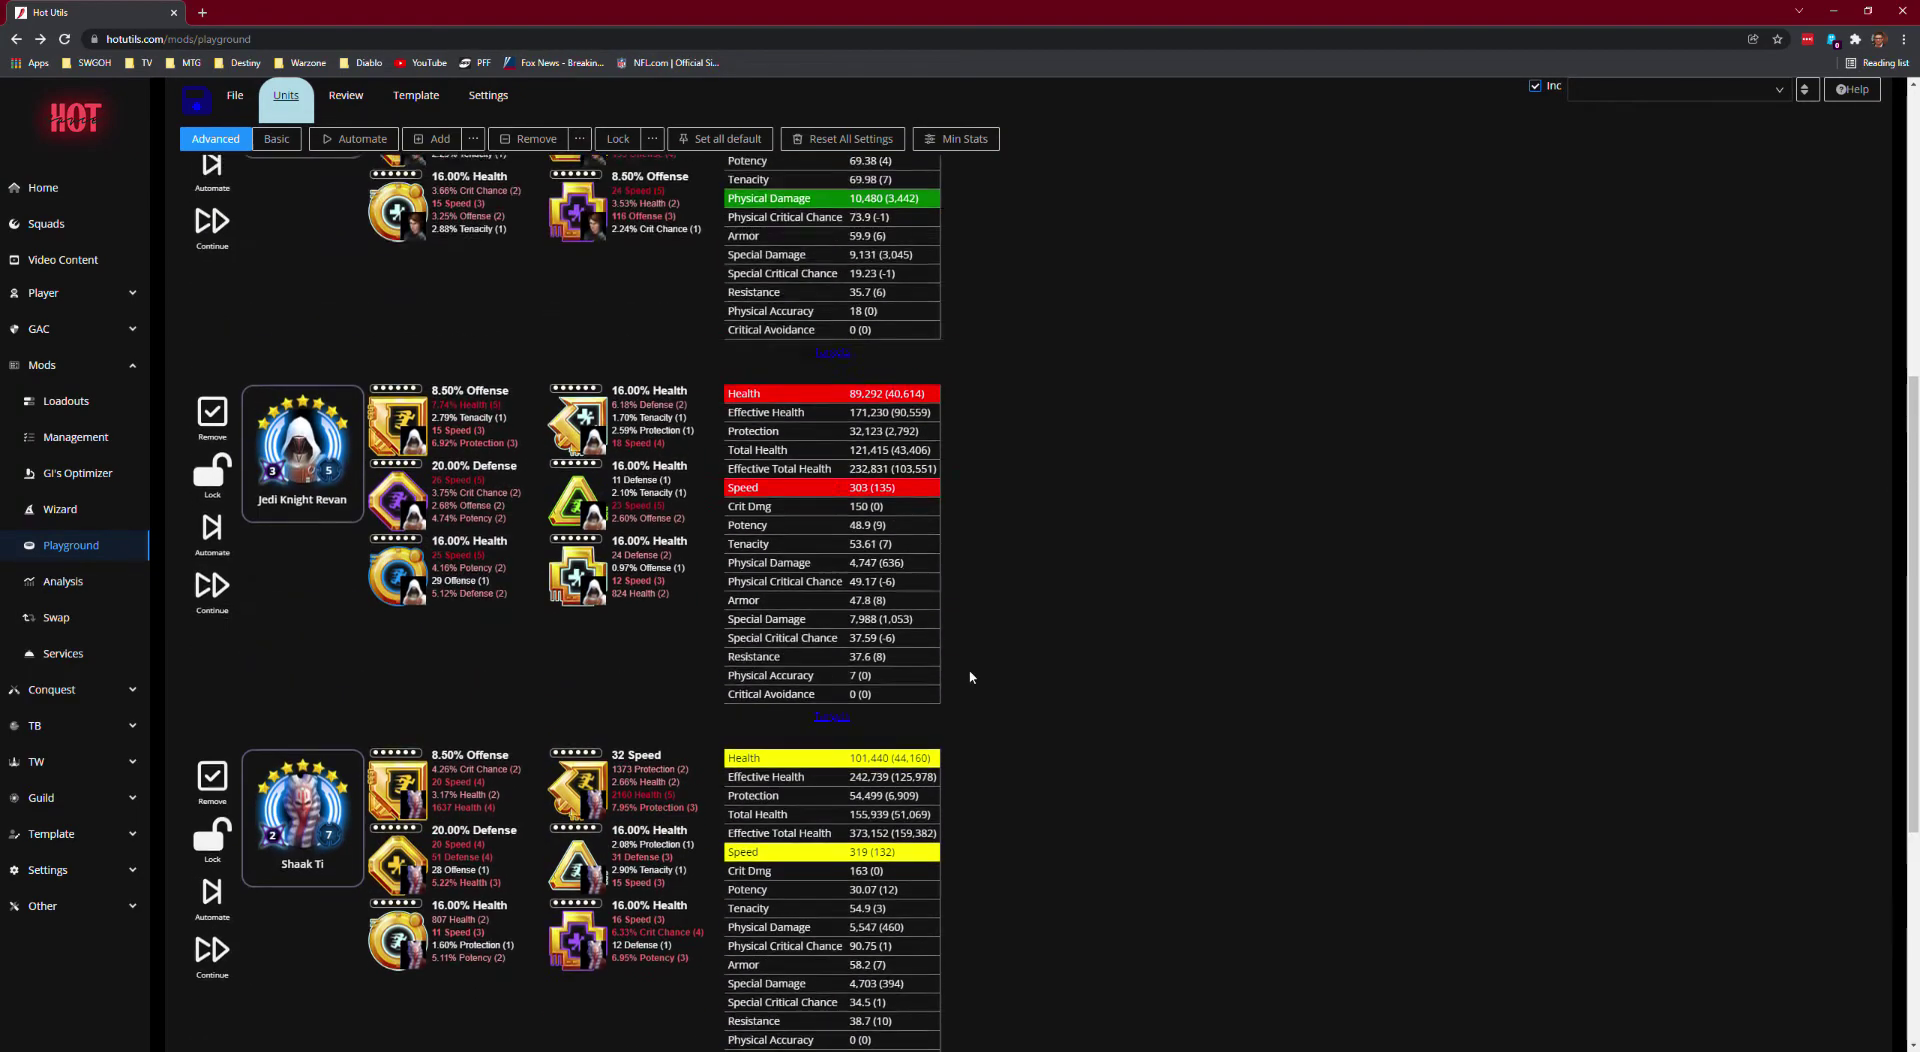
Step: Check the desired Speed and Health targets behind Shaak Ti's yellow-highlighted stats and return to the unit list
scroll(731, 777, "down", 1)
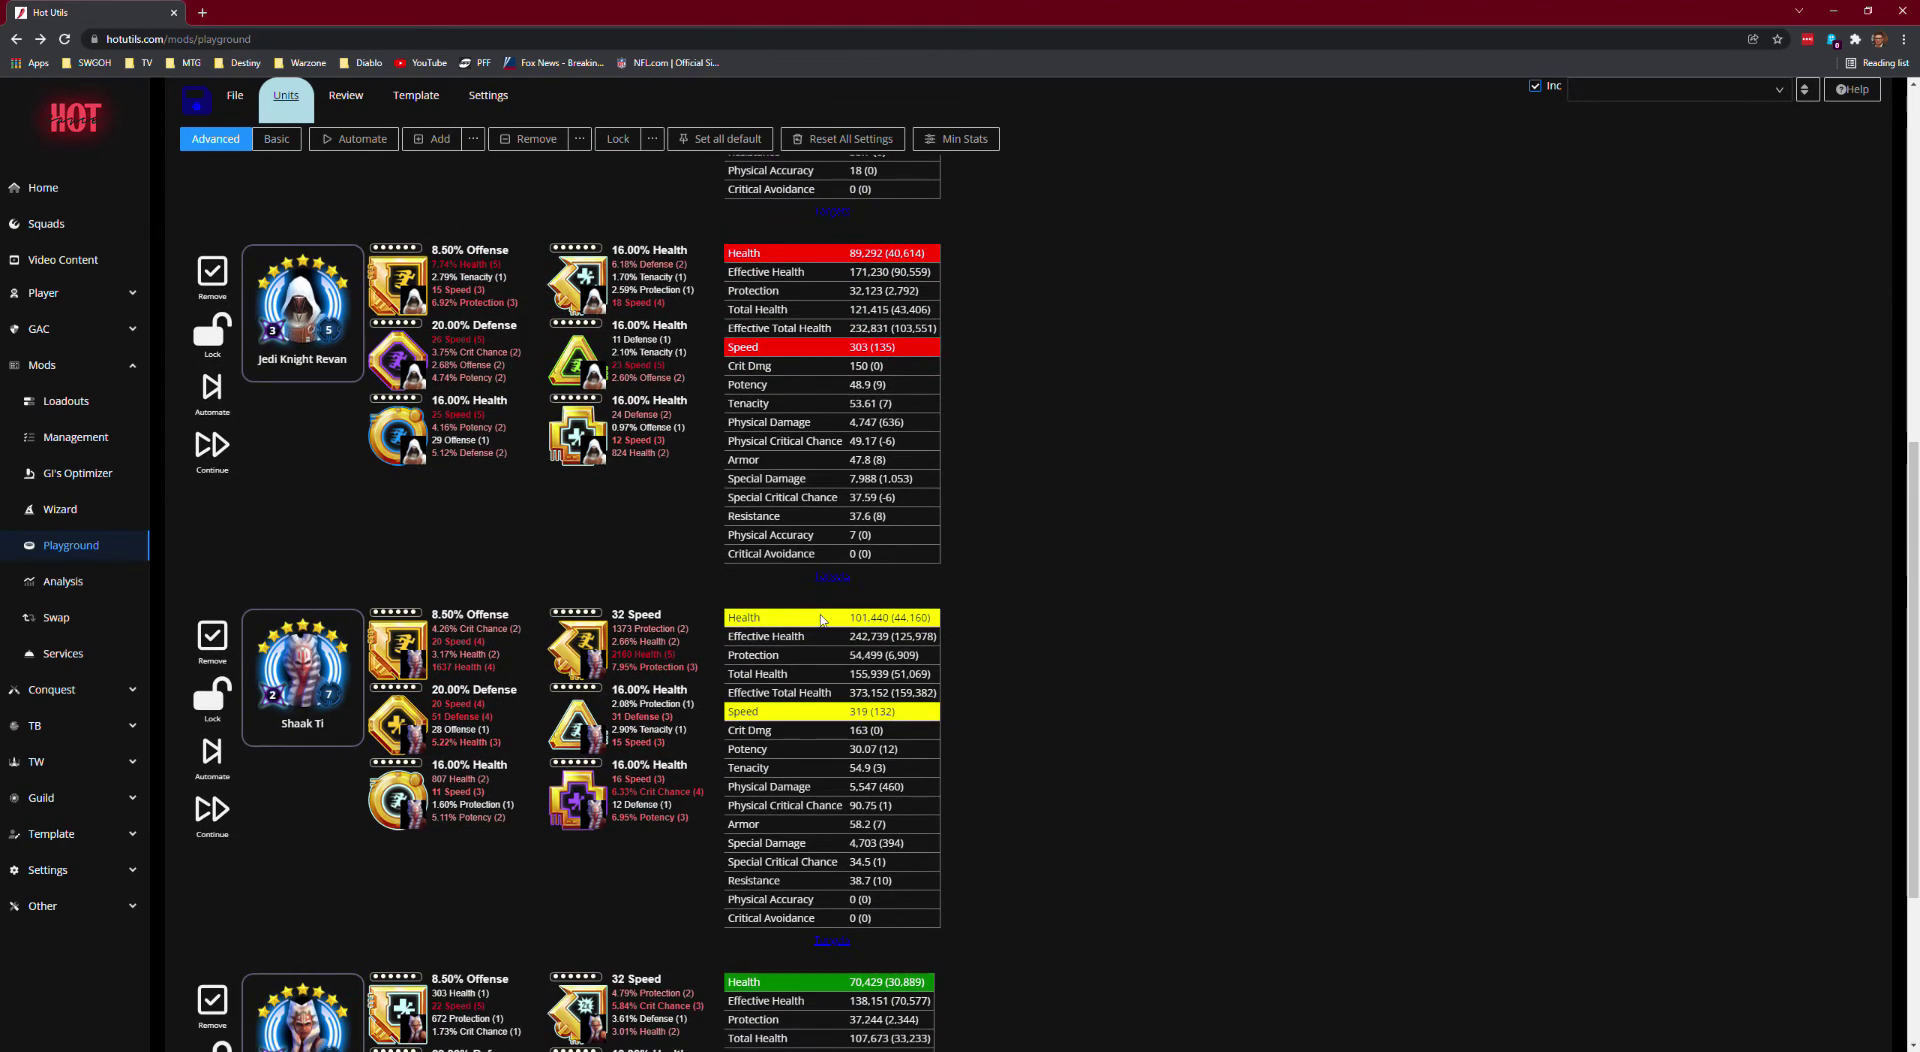
scroll(1010, 690, "down", 1)
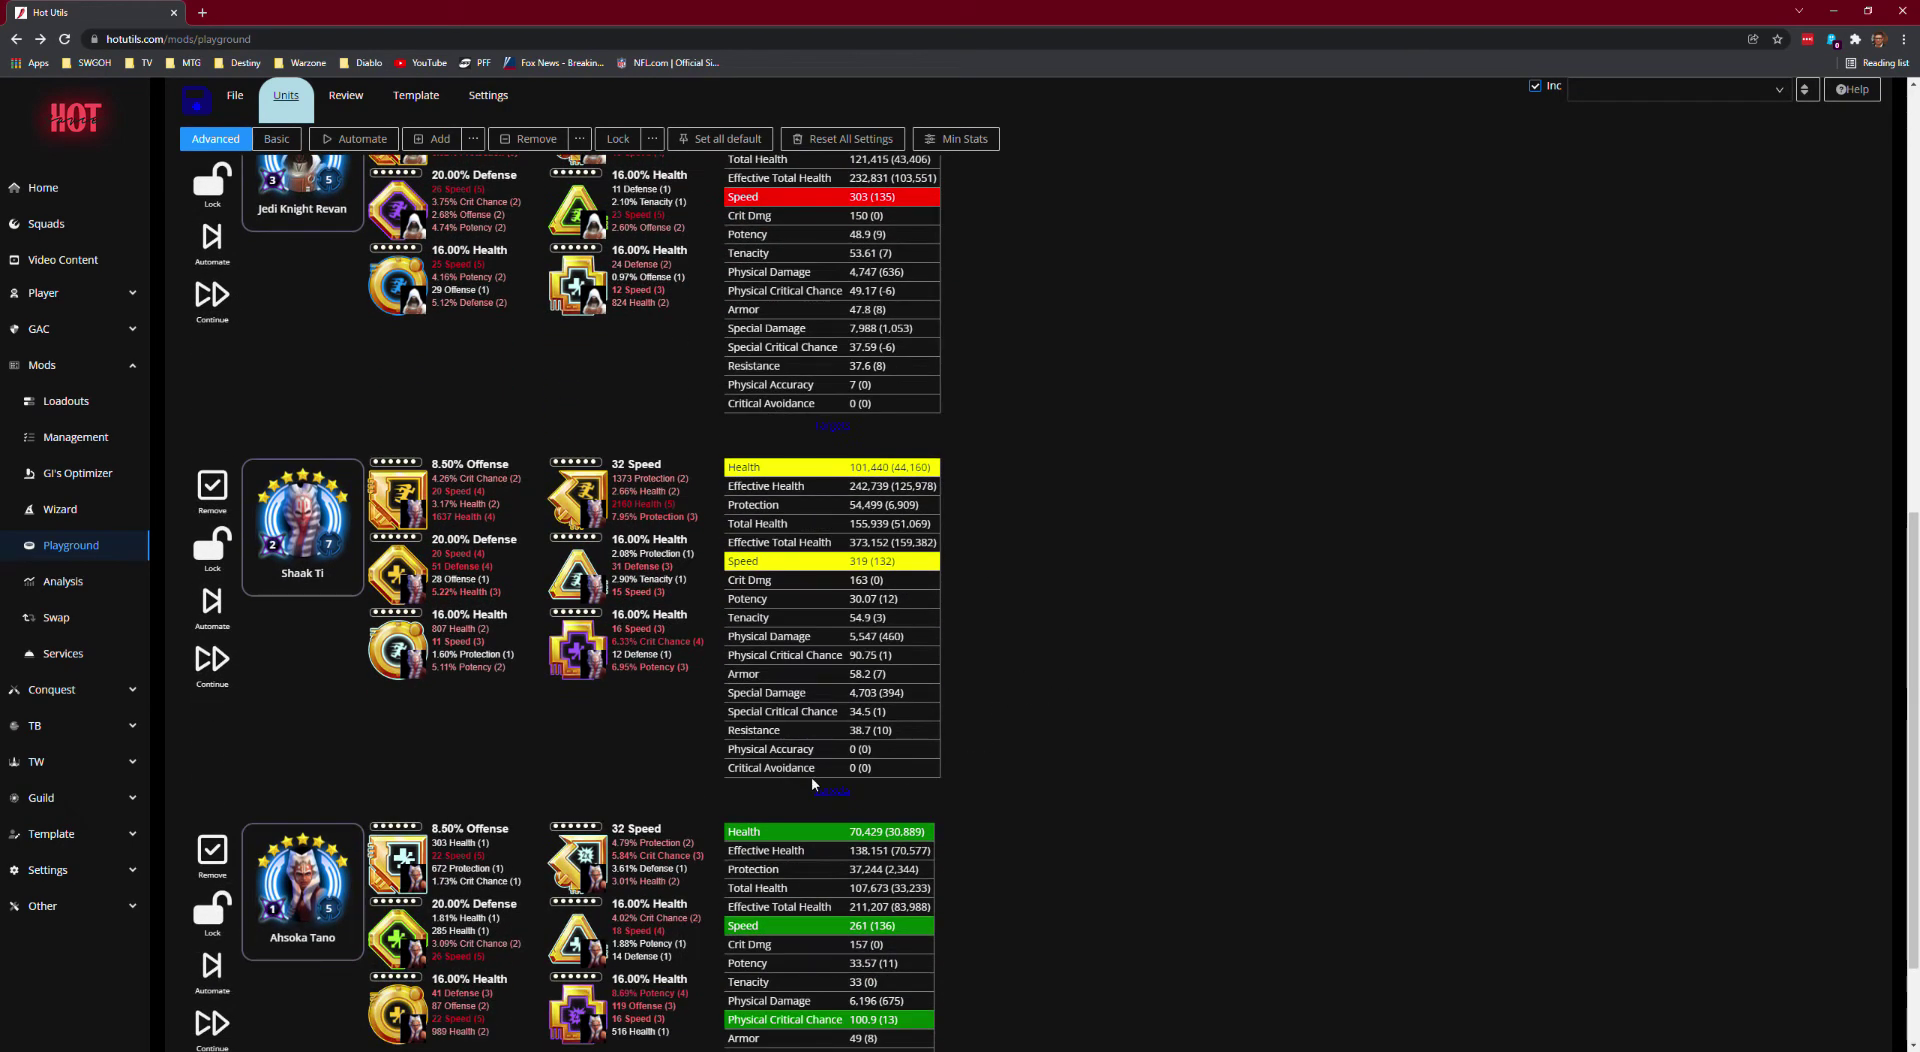
left_click(834, 789)
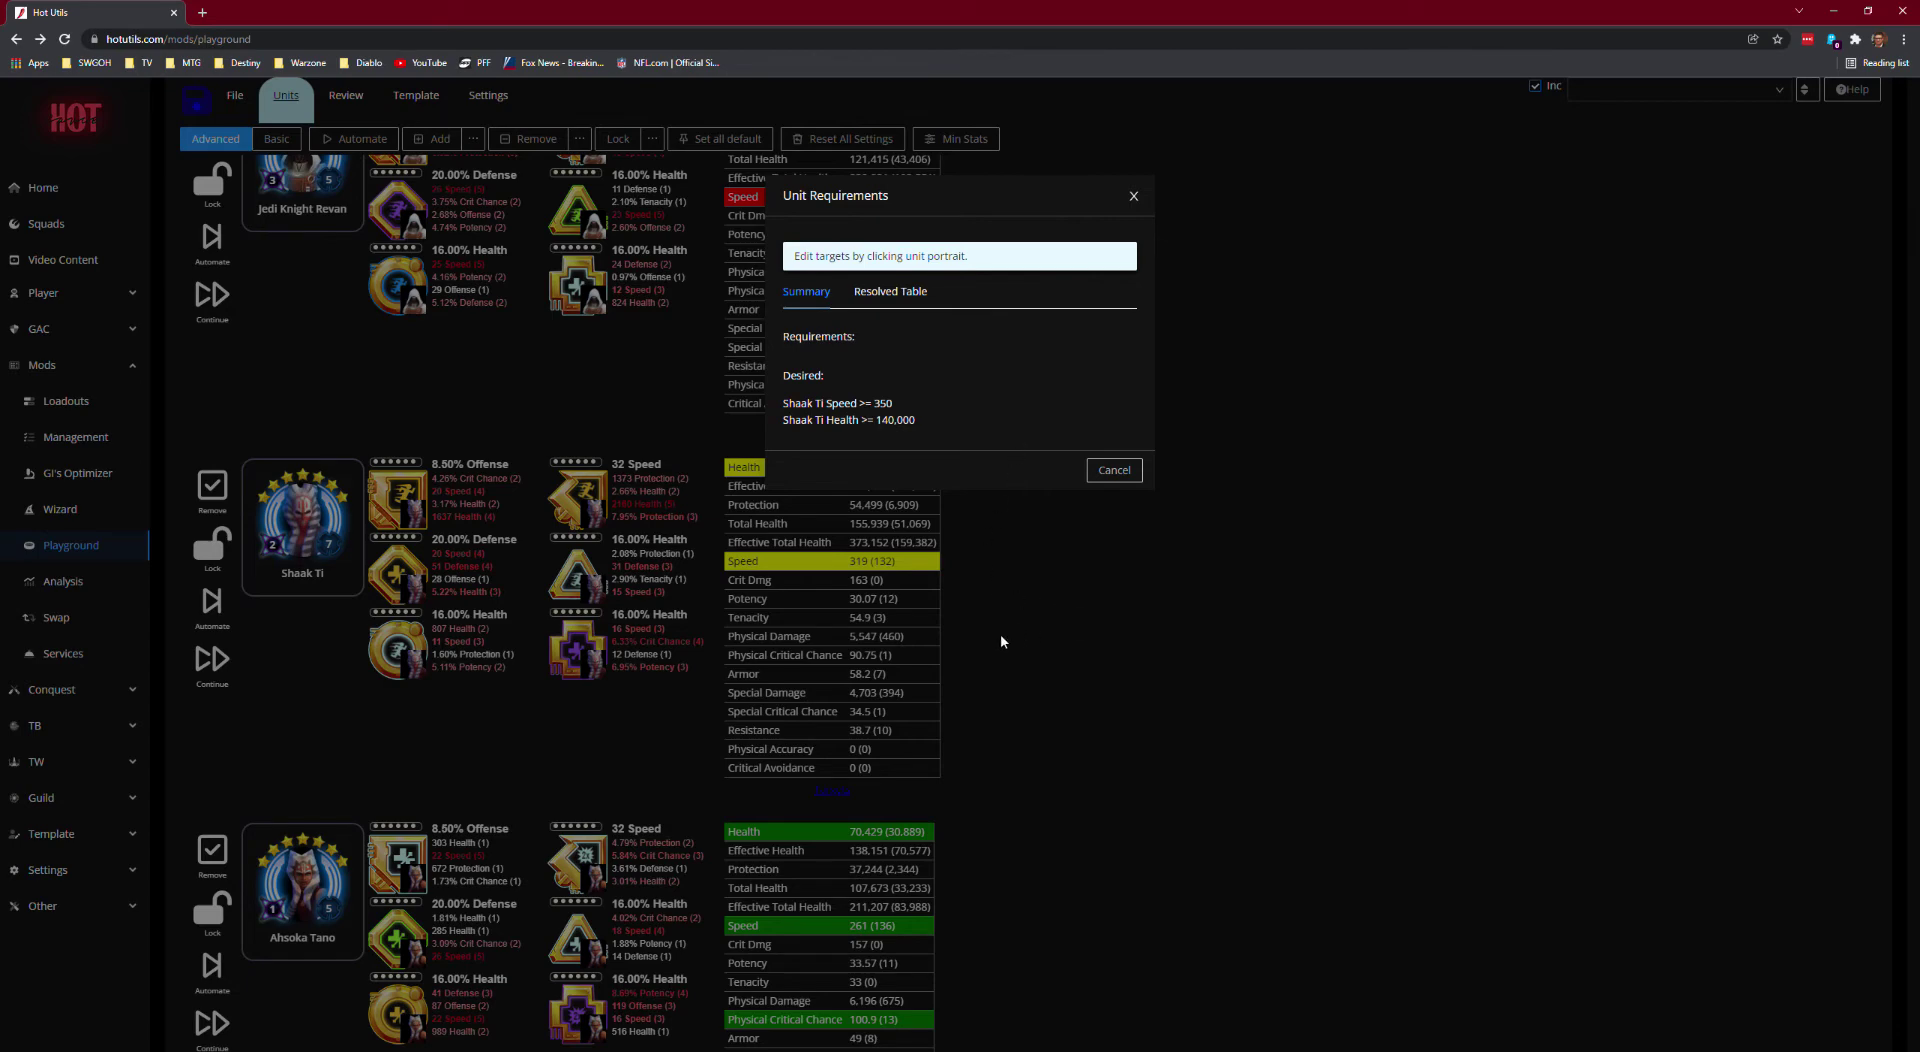
left_click(1134, 197)
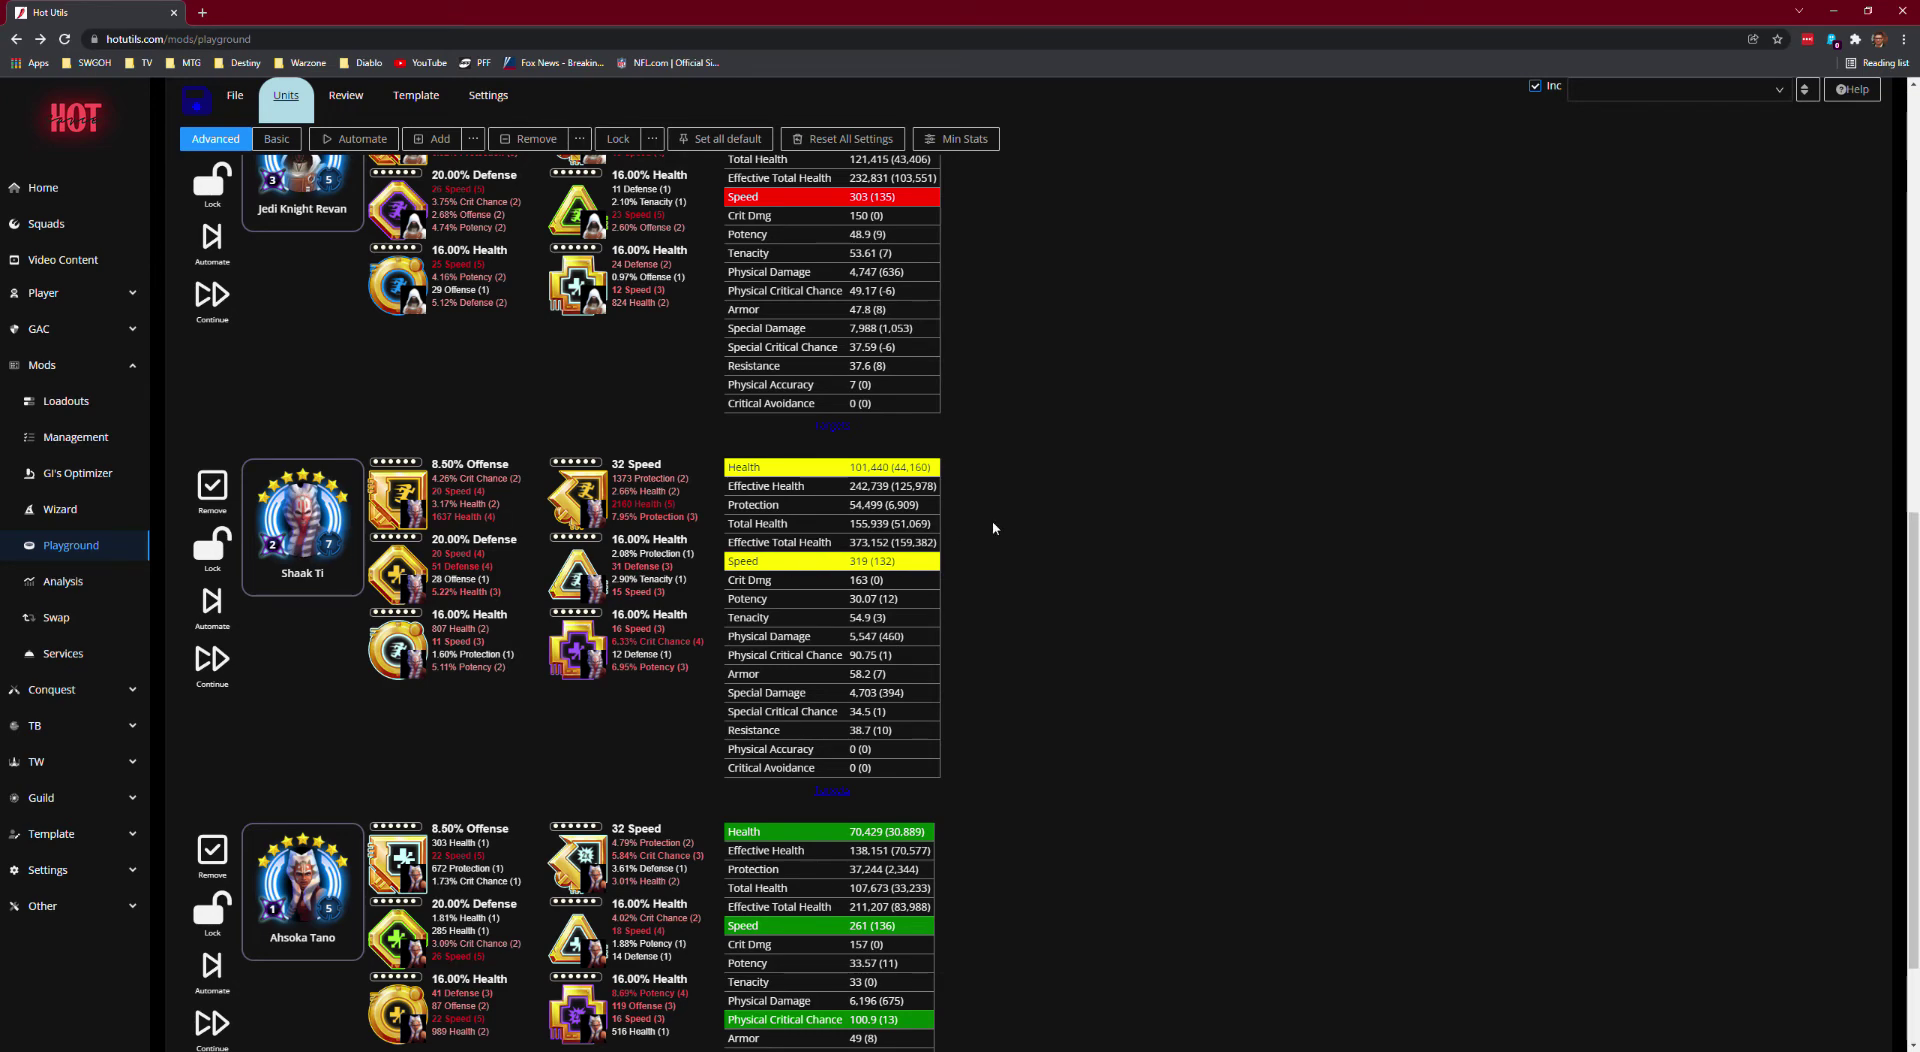
Step: Review the highlighted stats and equipped mods of the whole squad, from Ahsoka Tano back up to Jedi Master Luke Skywalker
scroll(994, 528, "down", 2)
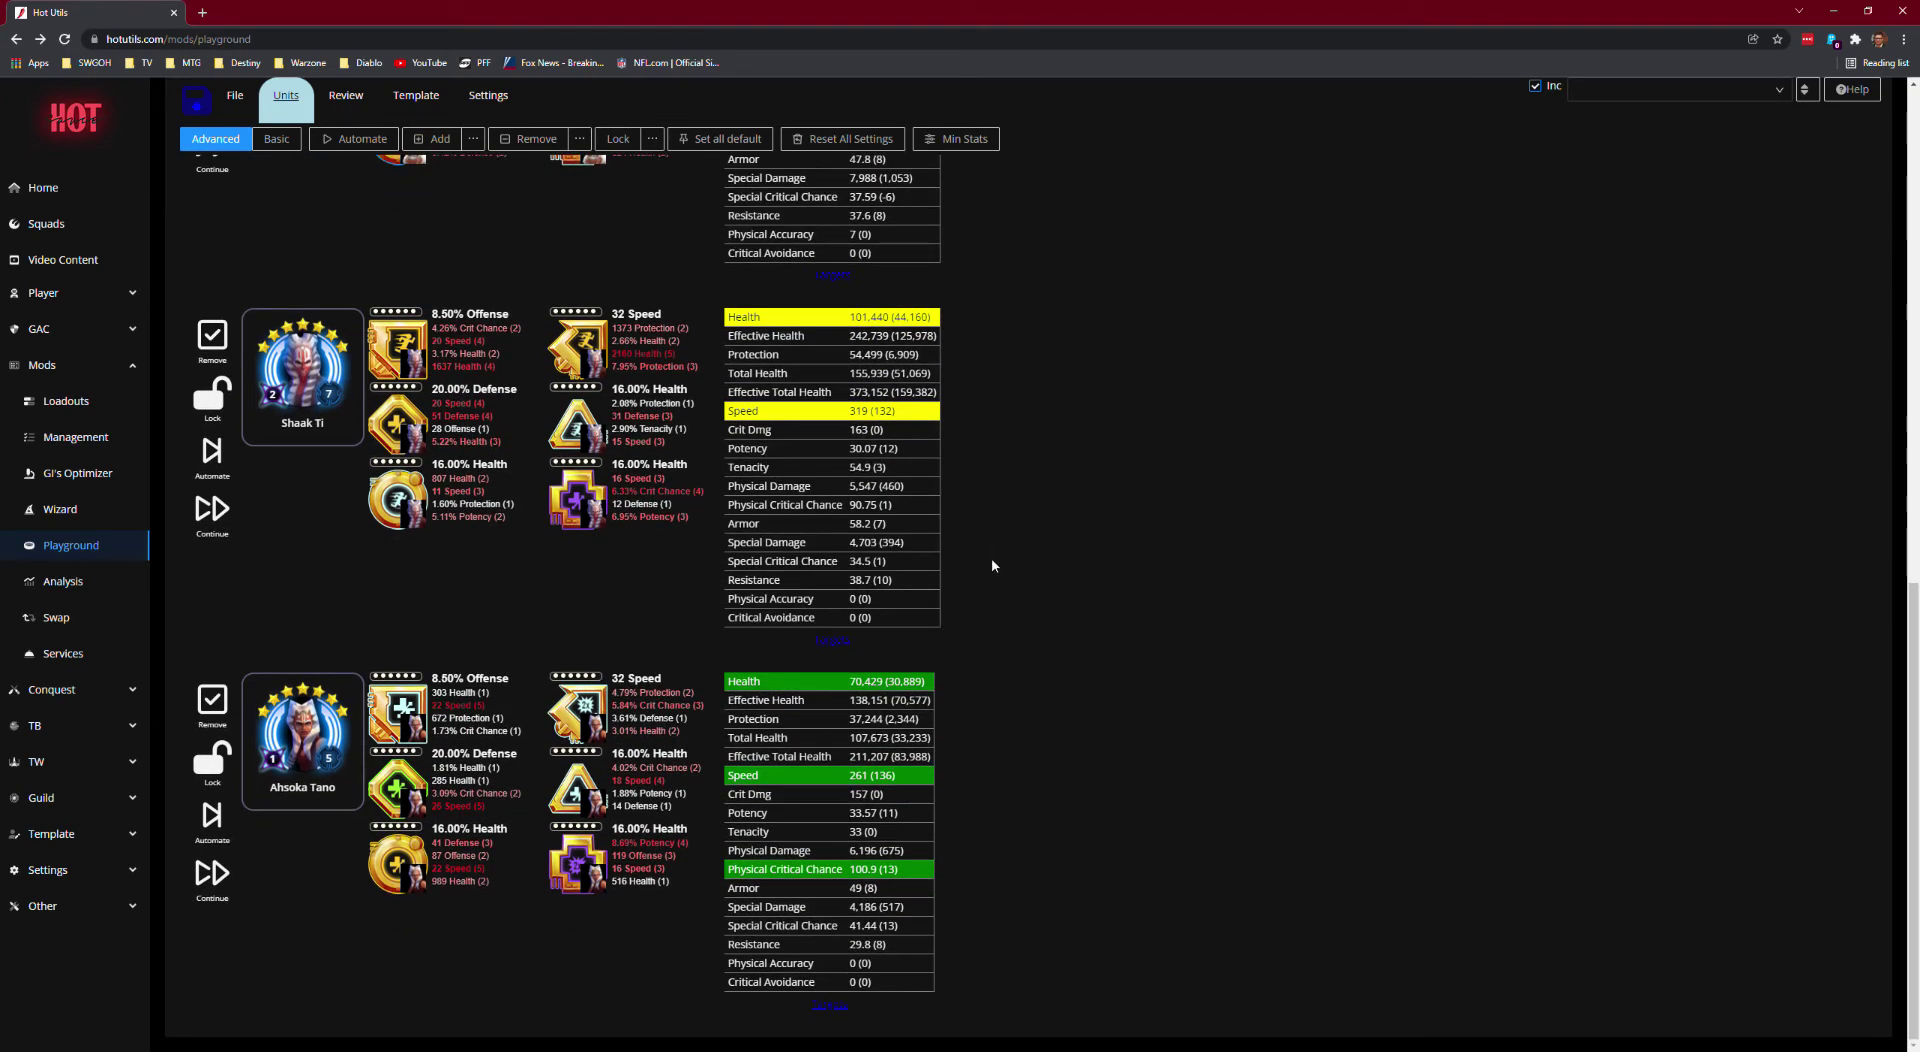
scroll(998, 505, "up", 4)
scroll(998, 515, "down", 4)
scroll(1087, 505, "up", 5)
scroll(1082, 526, "up", 7)
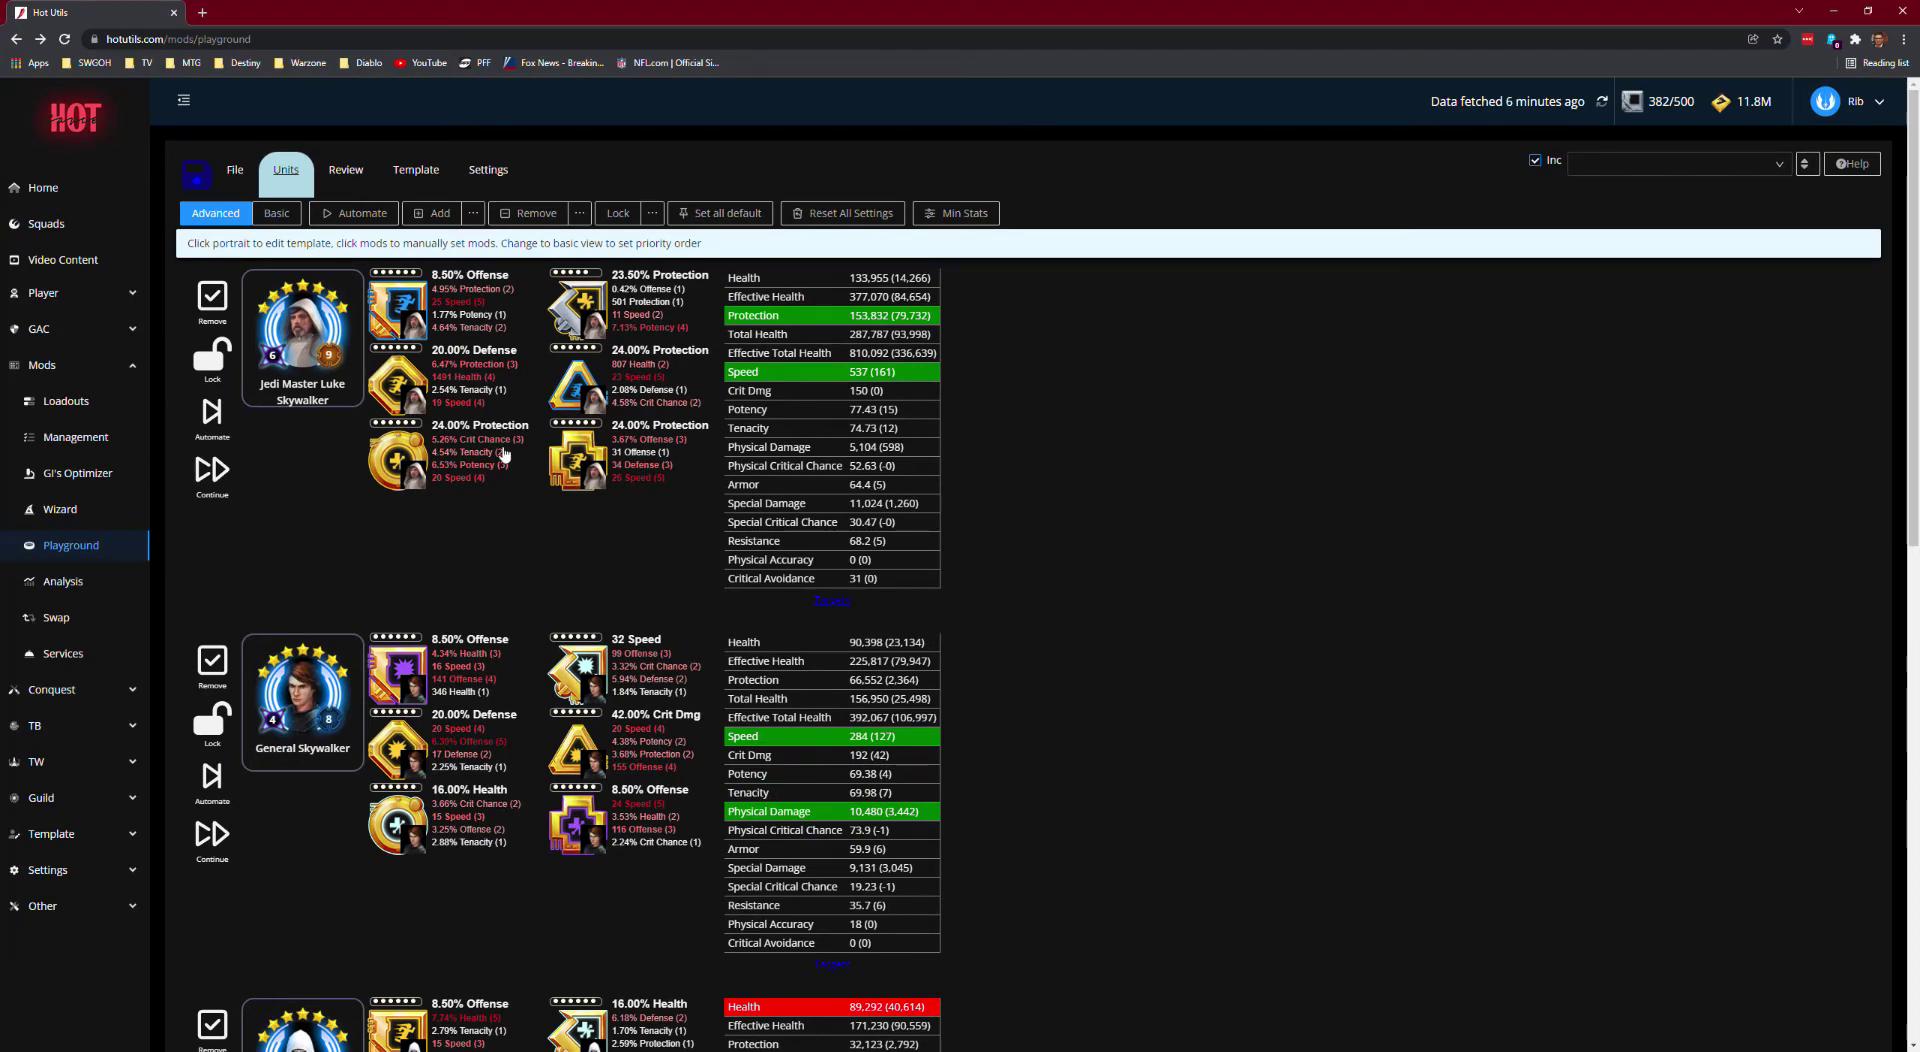
scroll(543, 551, "down", 1)
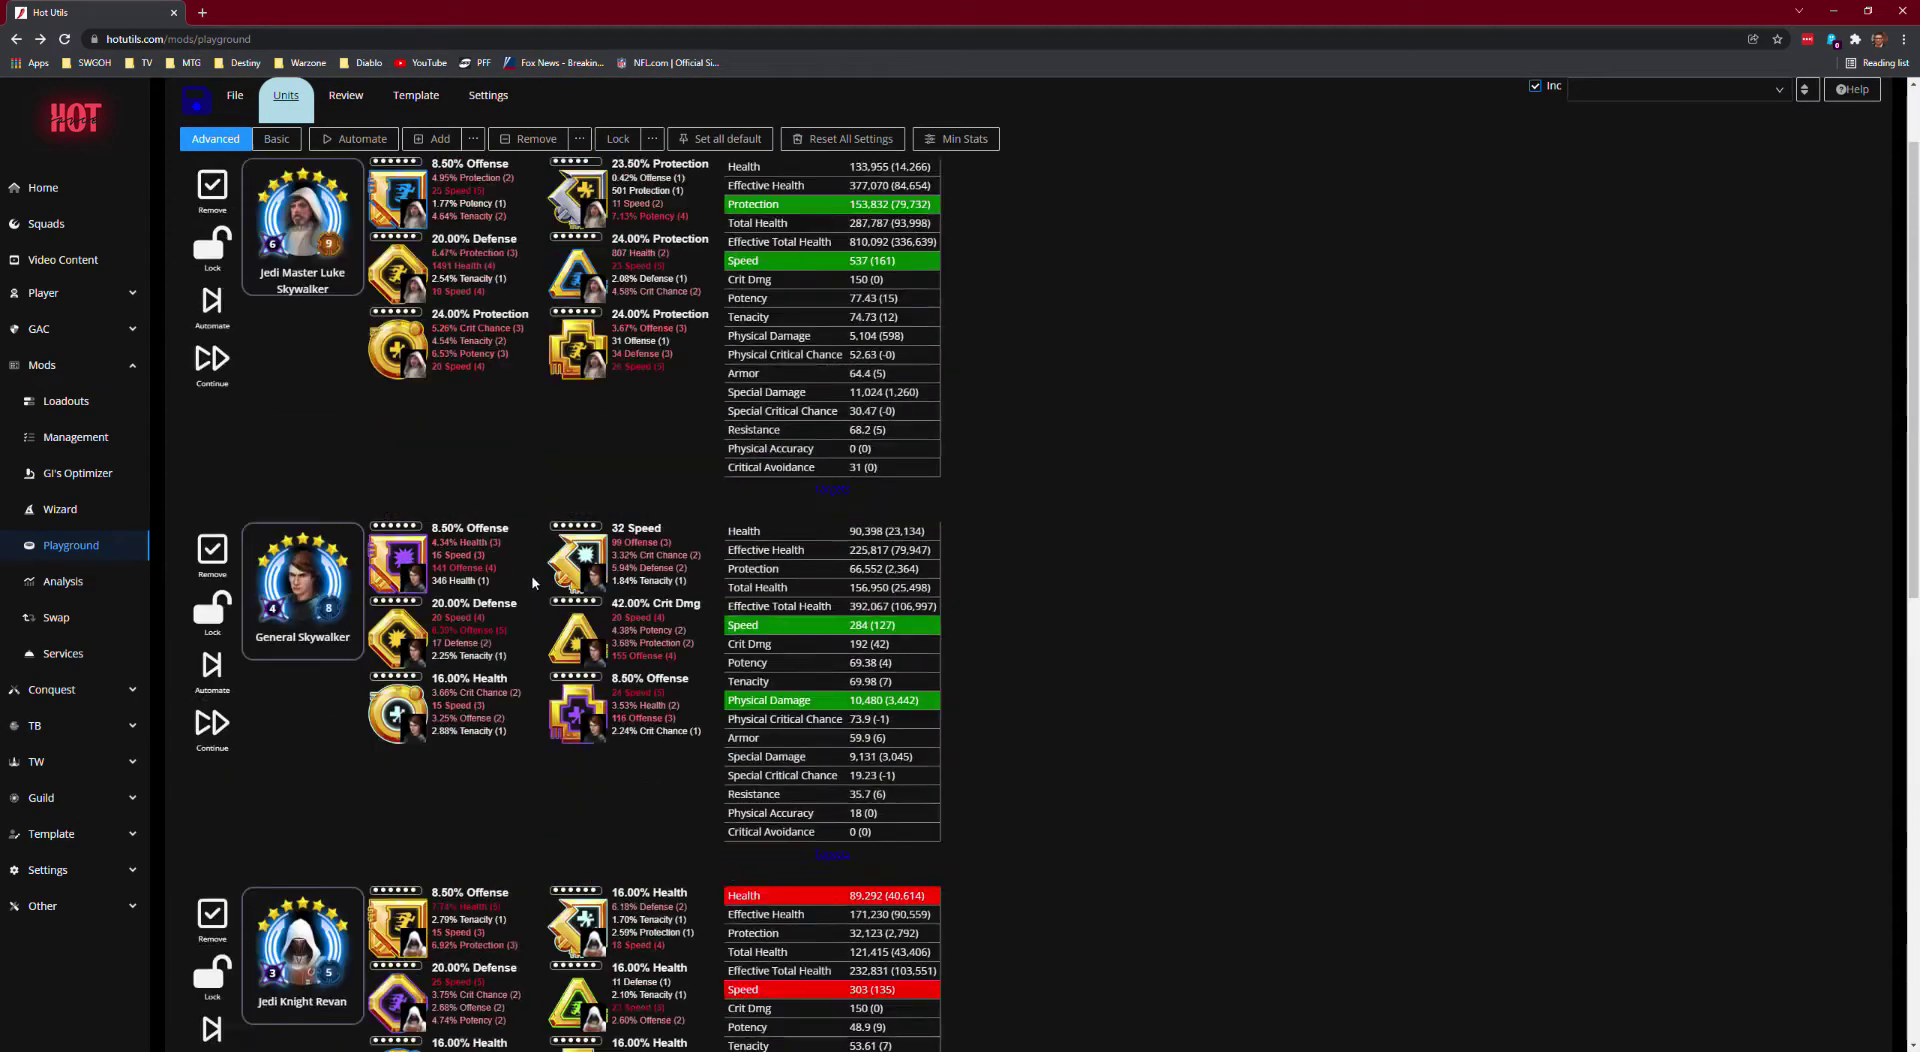
scroll(536, 588, "up", 1)
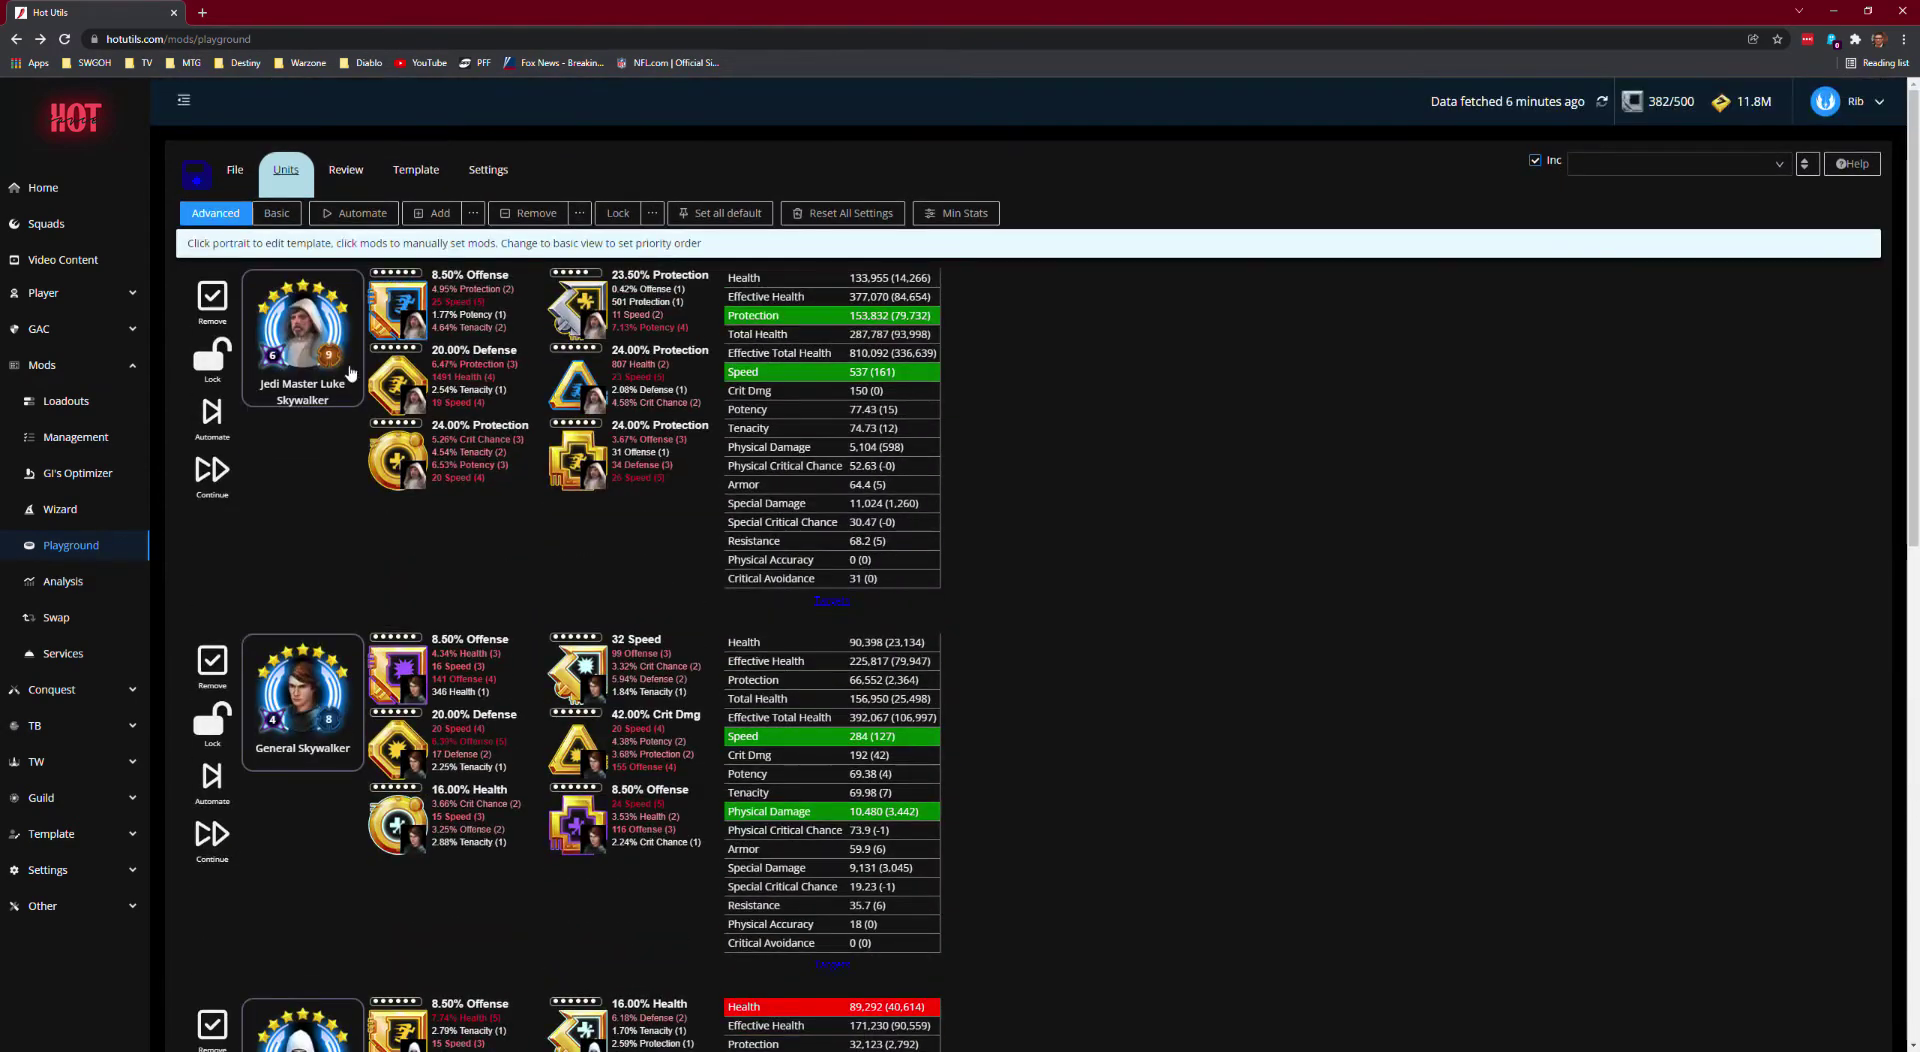
Step: Reset all unit settings to defaults and load the LSTB loadout definition "PADME & 501ST P1 SM"
left_click(838, 213)
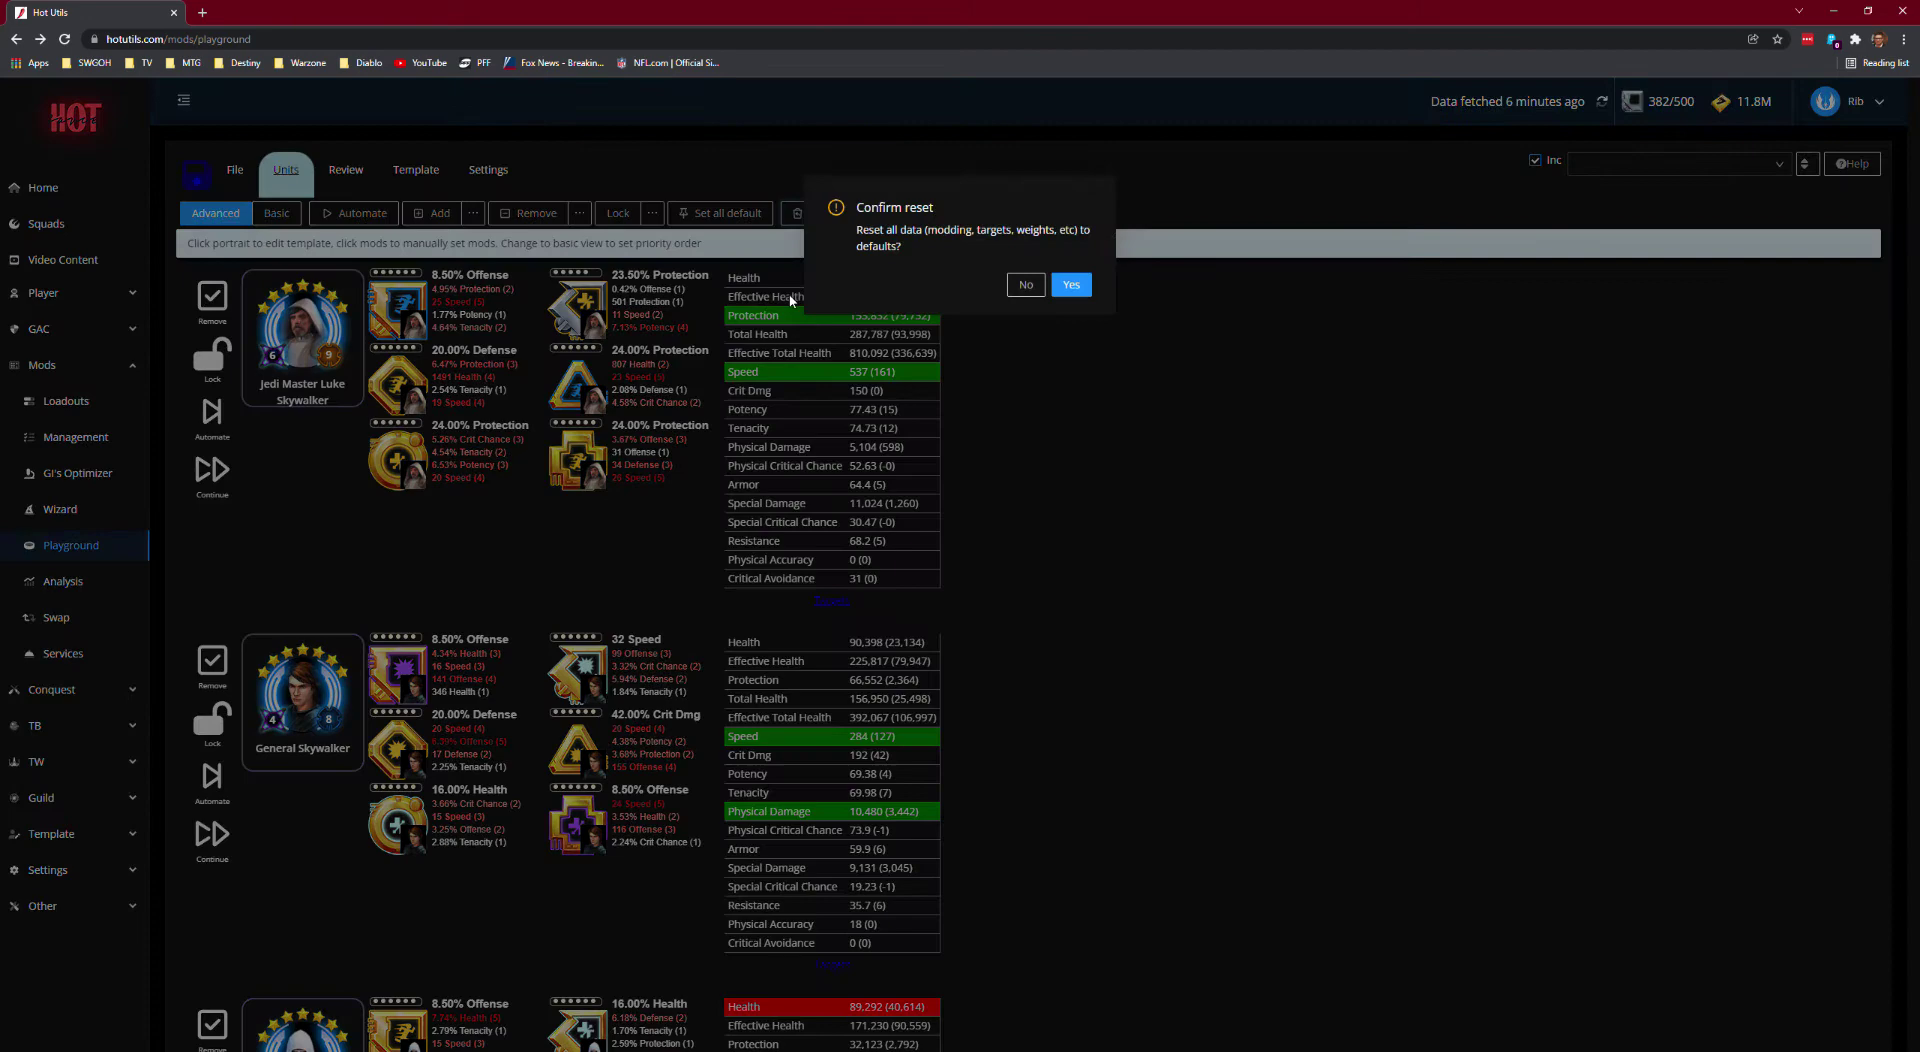
left_click(1068, 284)
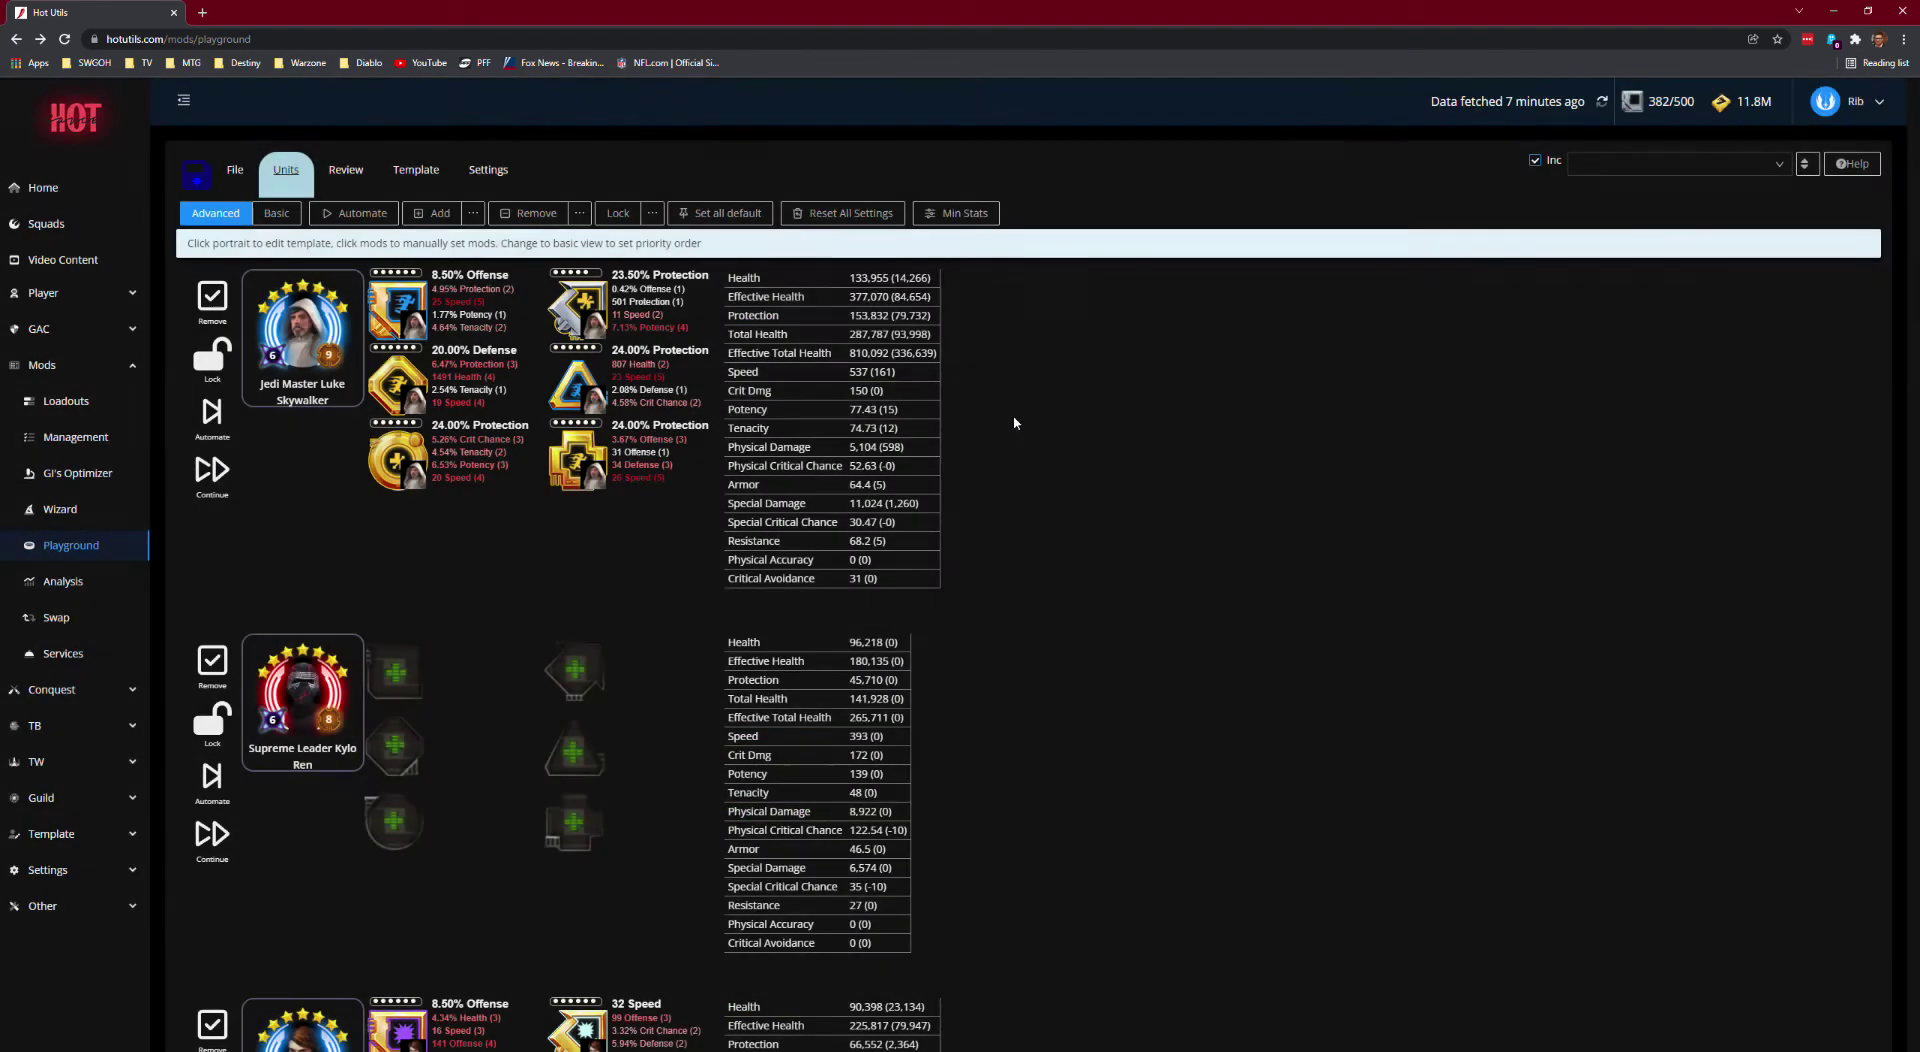
left_click(414, 172)
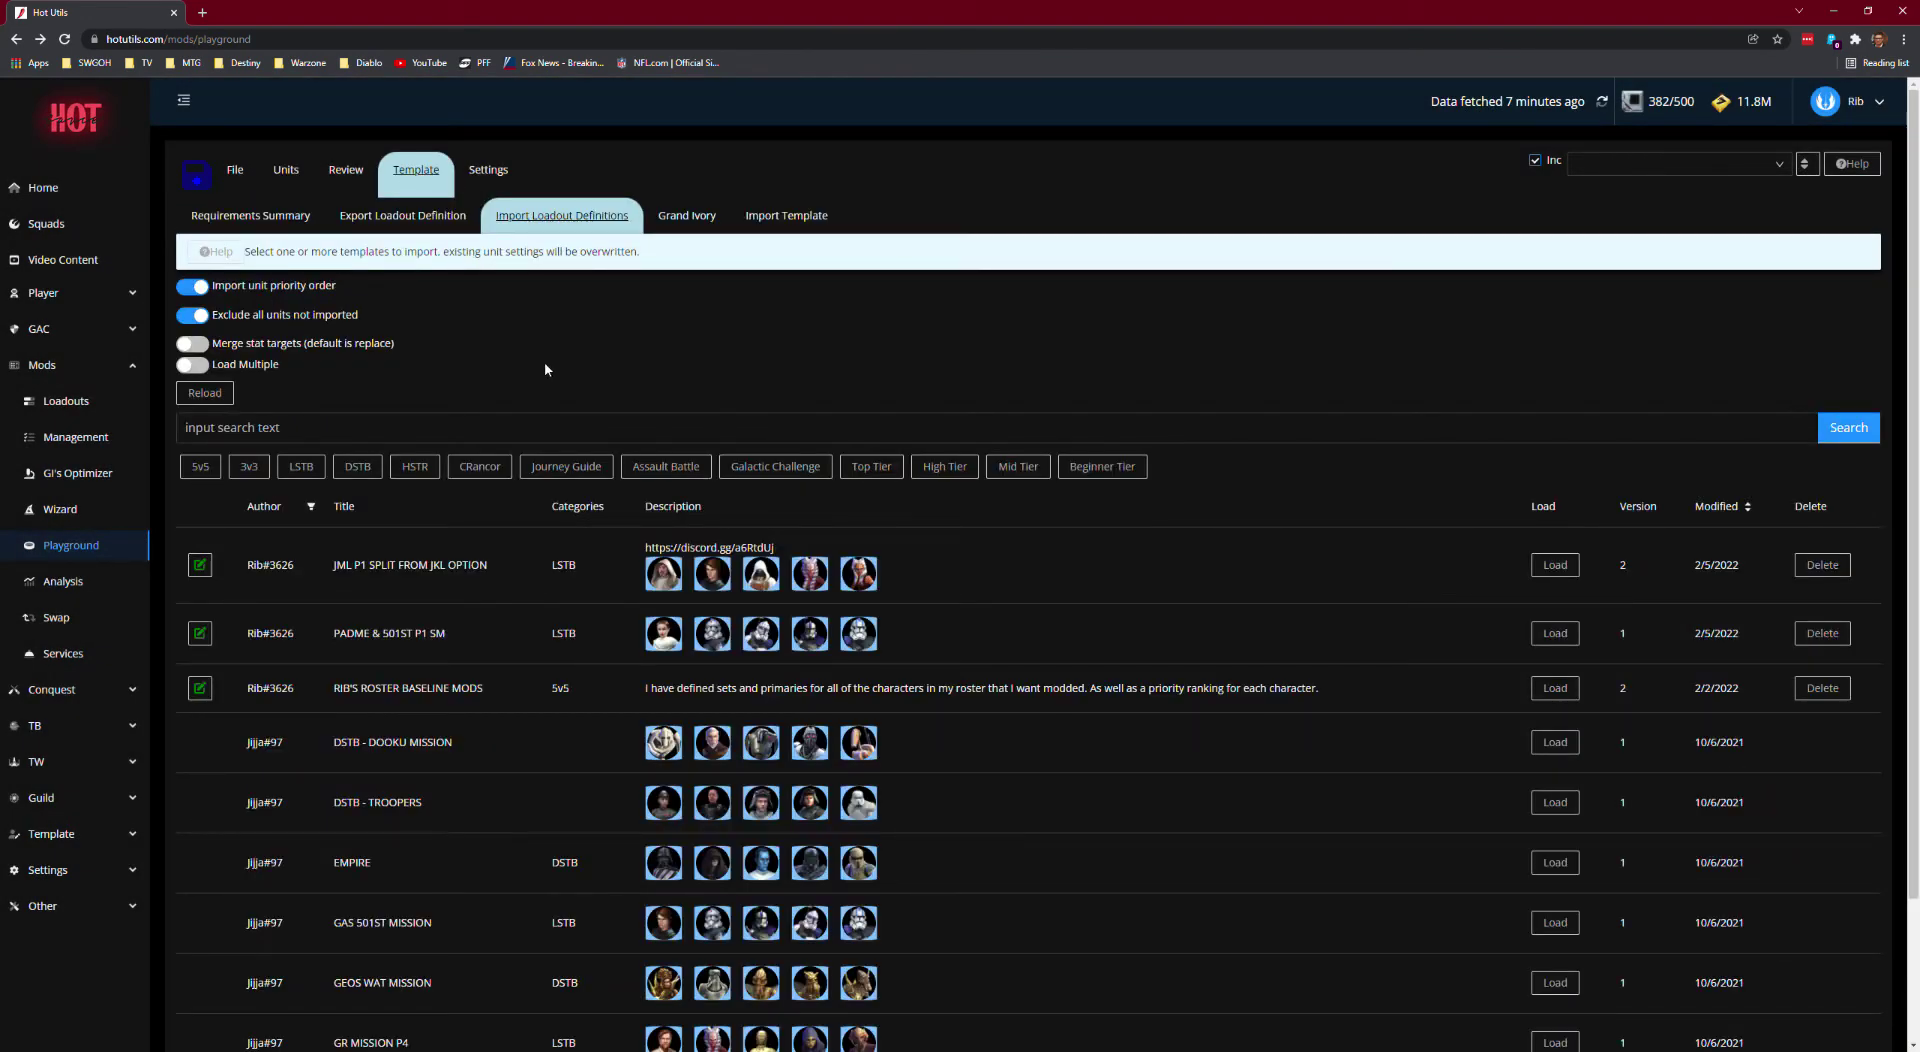
left_click(301, 466)
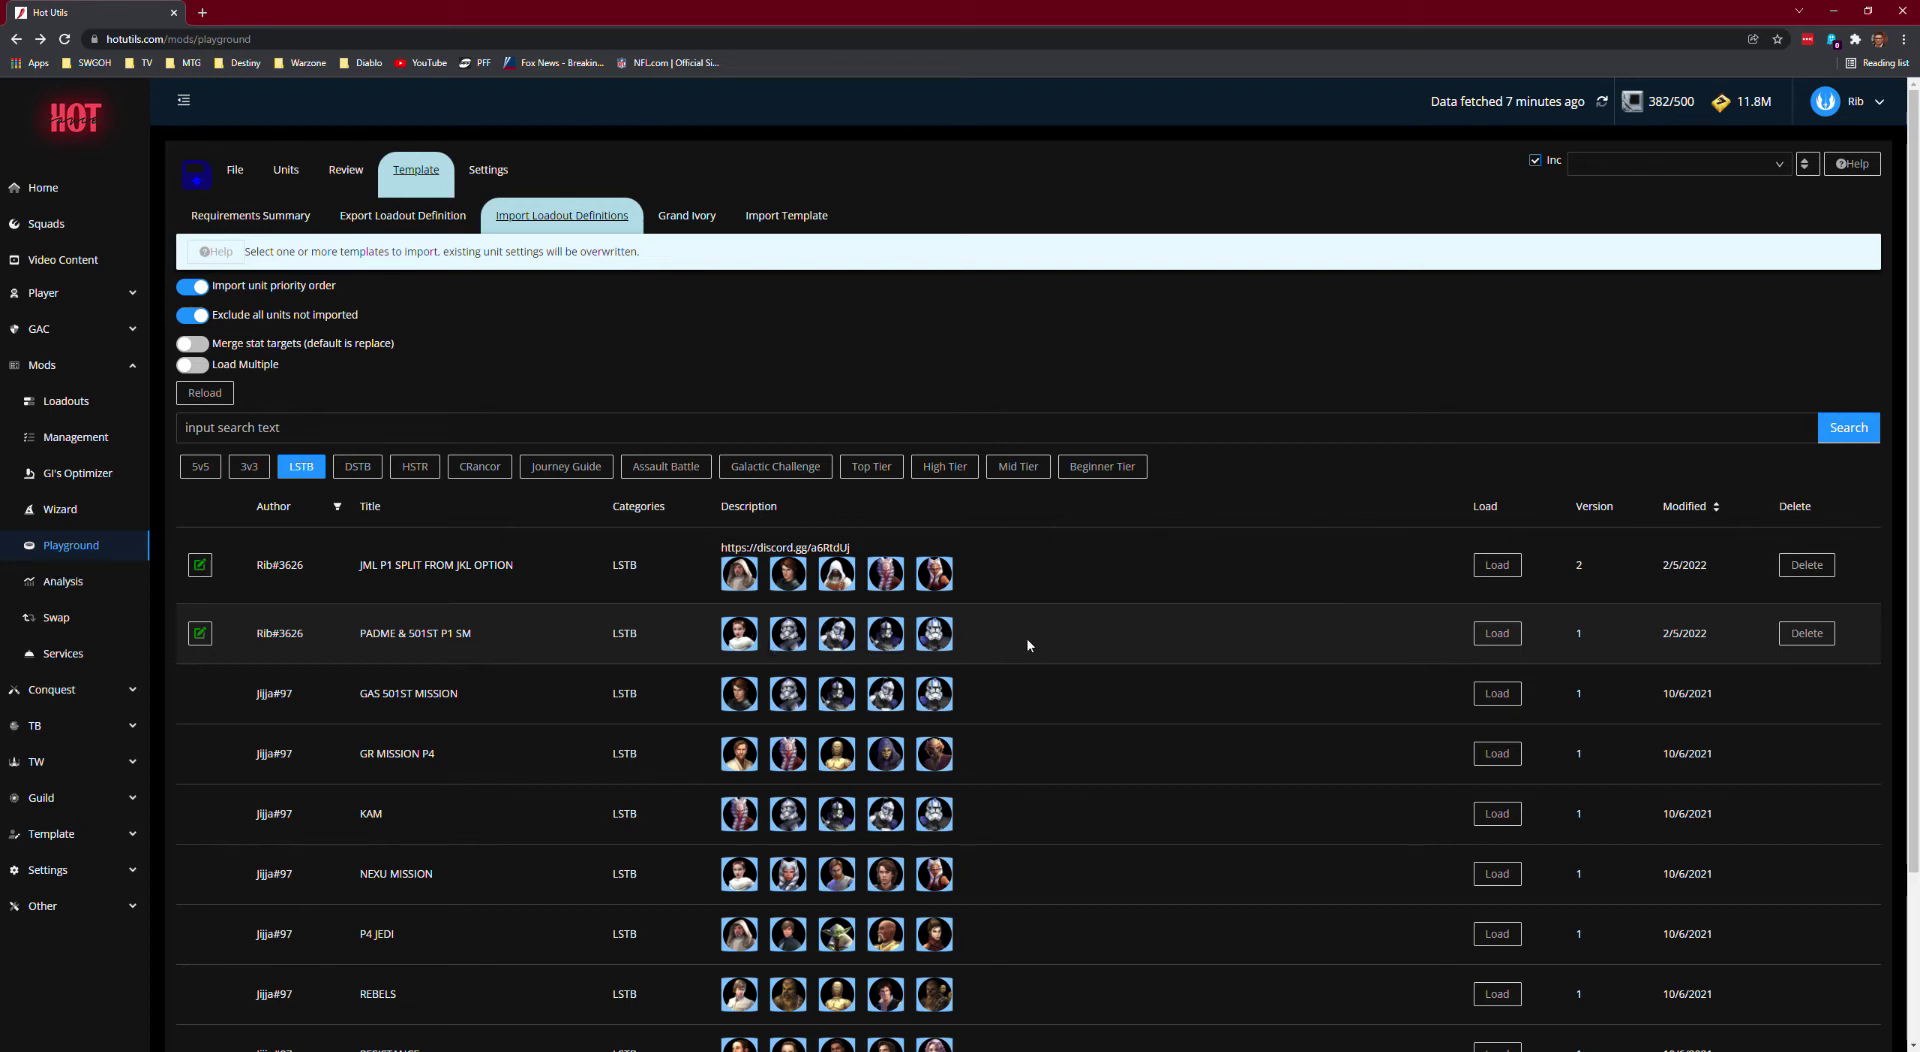
left_click(1490, 641)
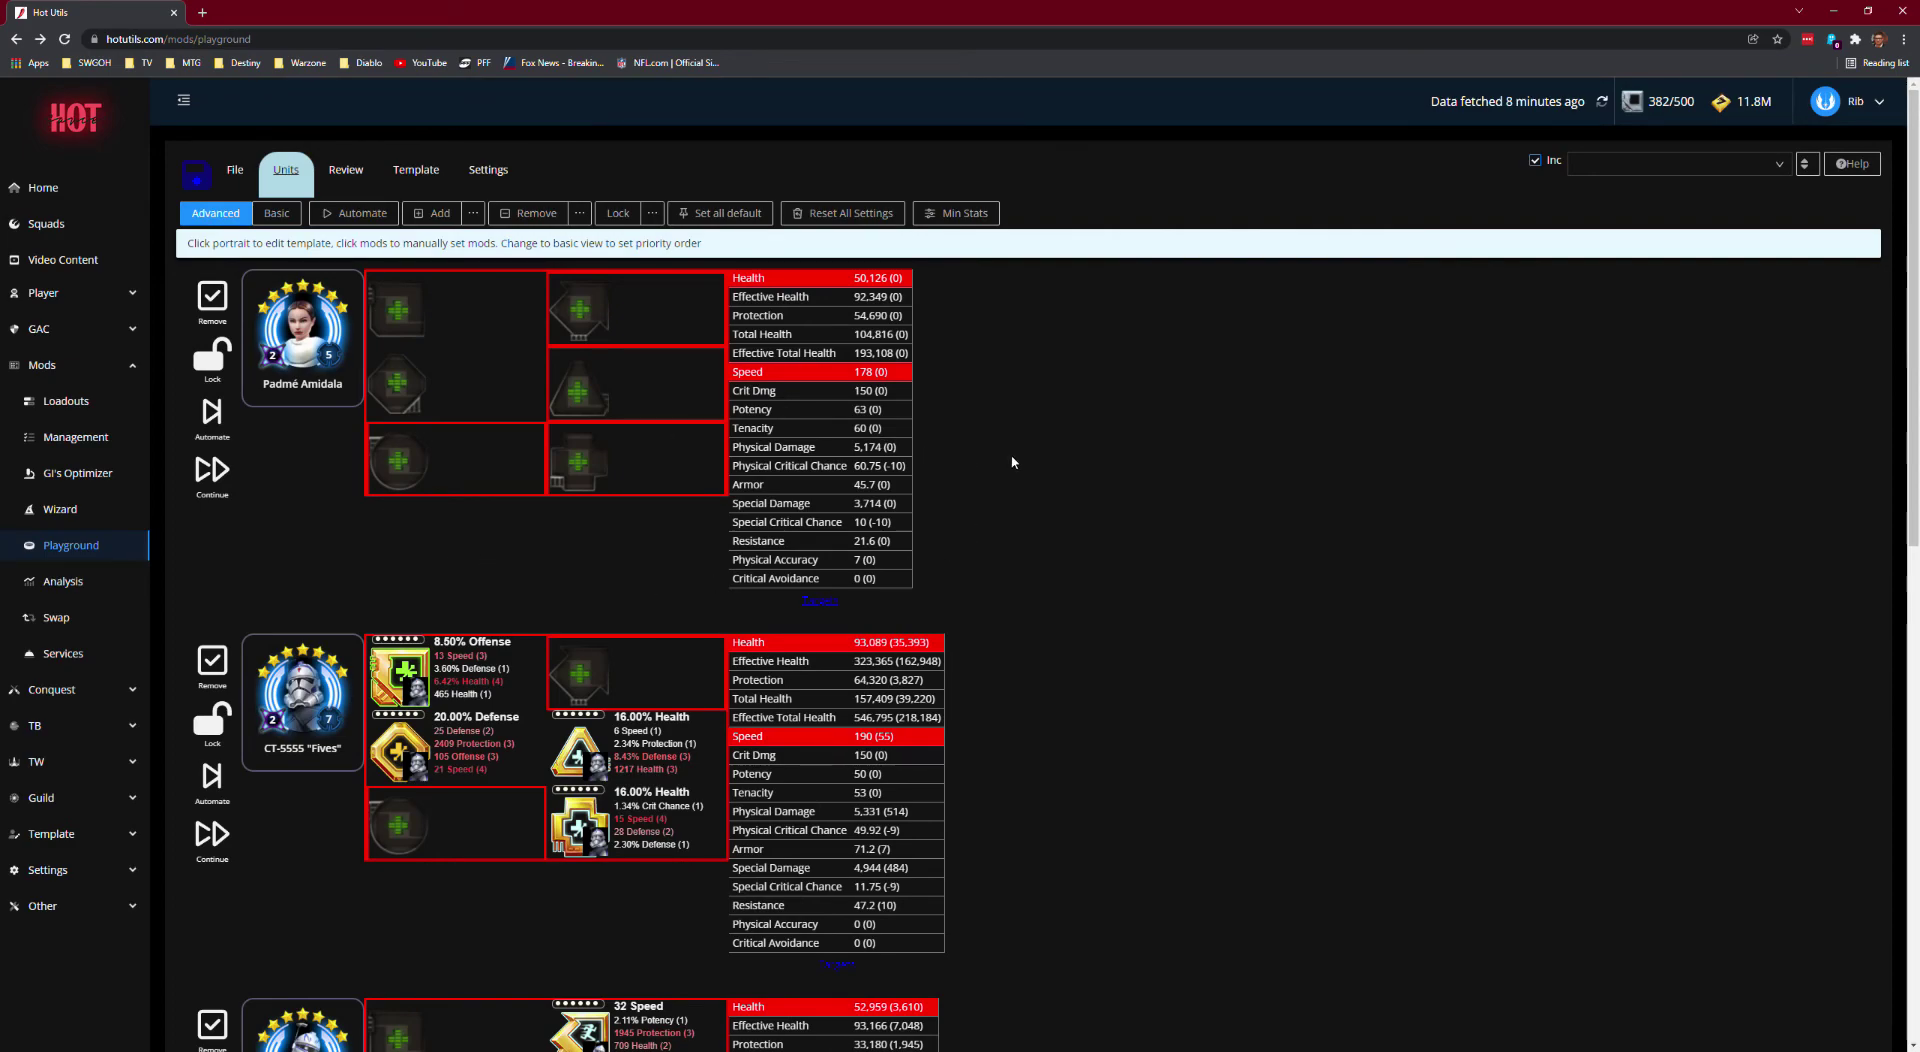
Step: Look over the loaded squad's mod slots and highlighted stats, from Padmé Amidala to Echo
scroll(1012, 462, "down", 10)
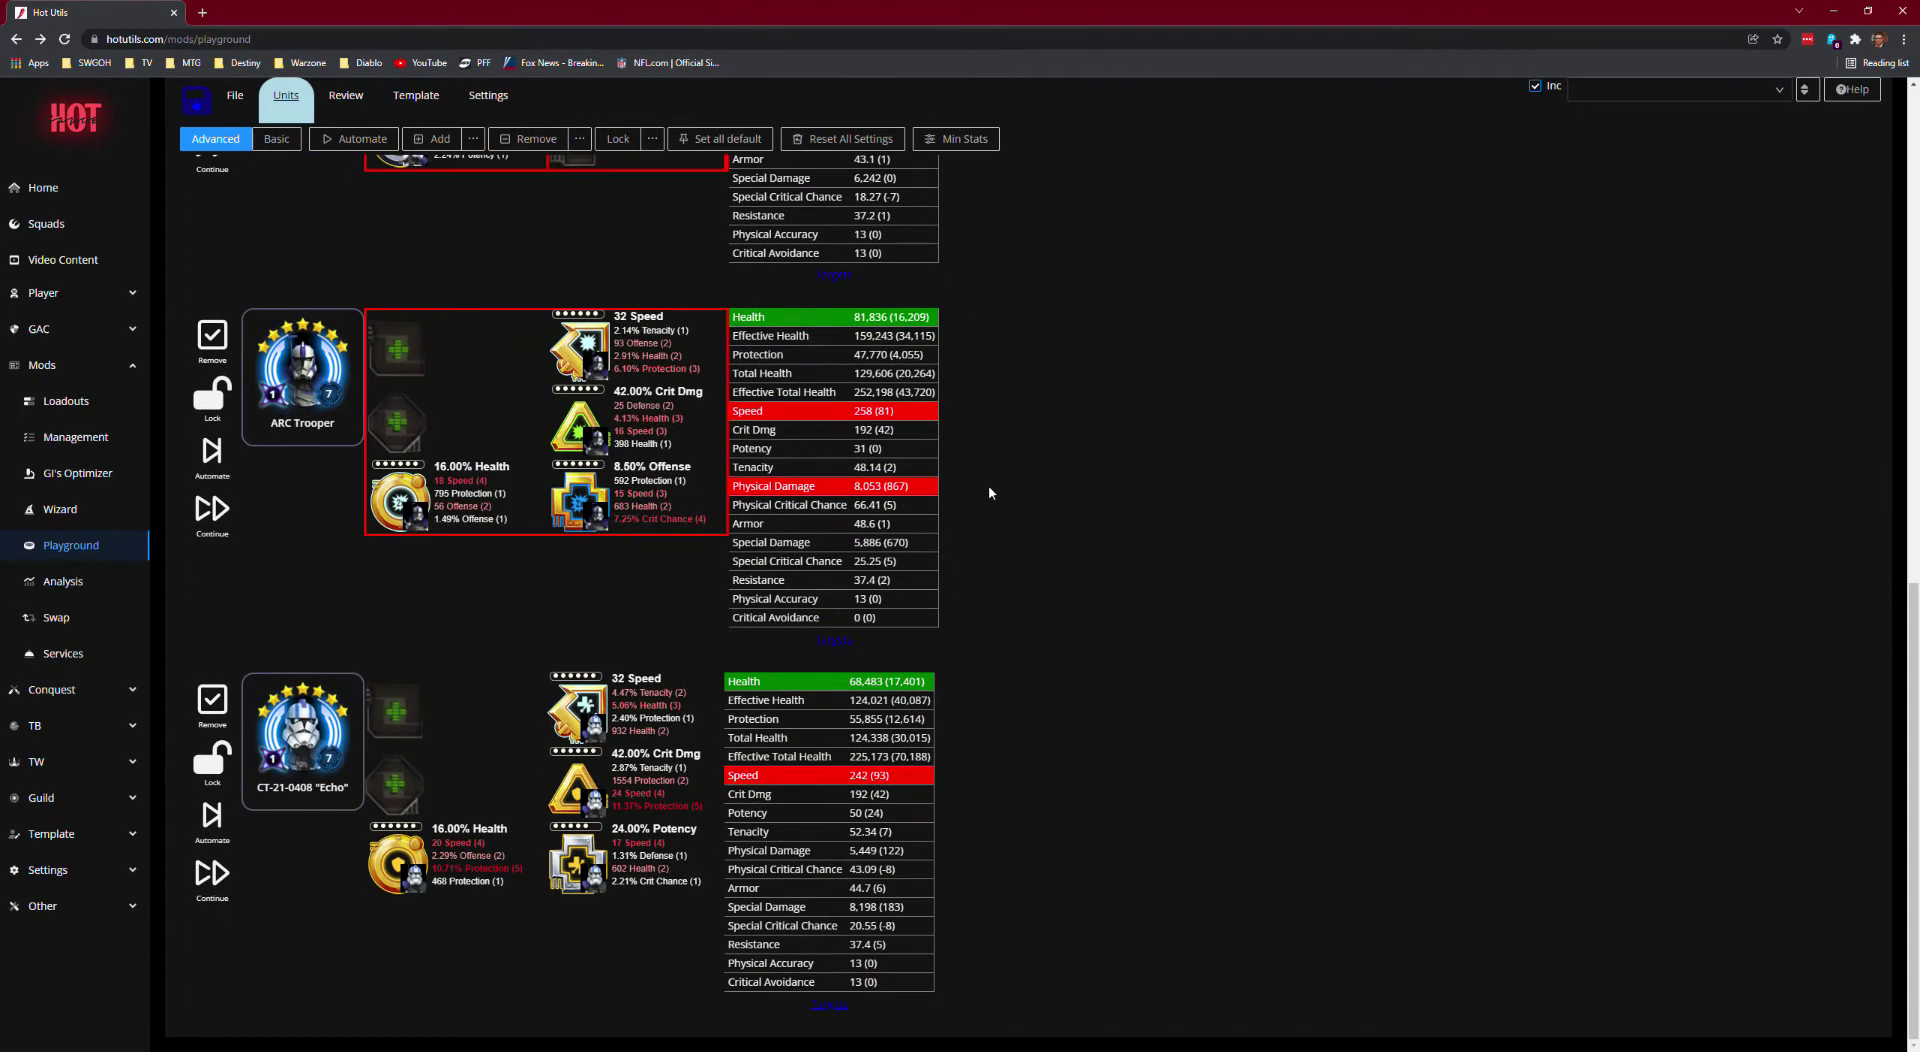
scroll(973, 686, "up", 8)
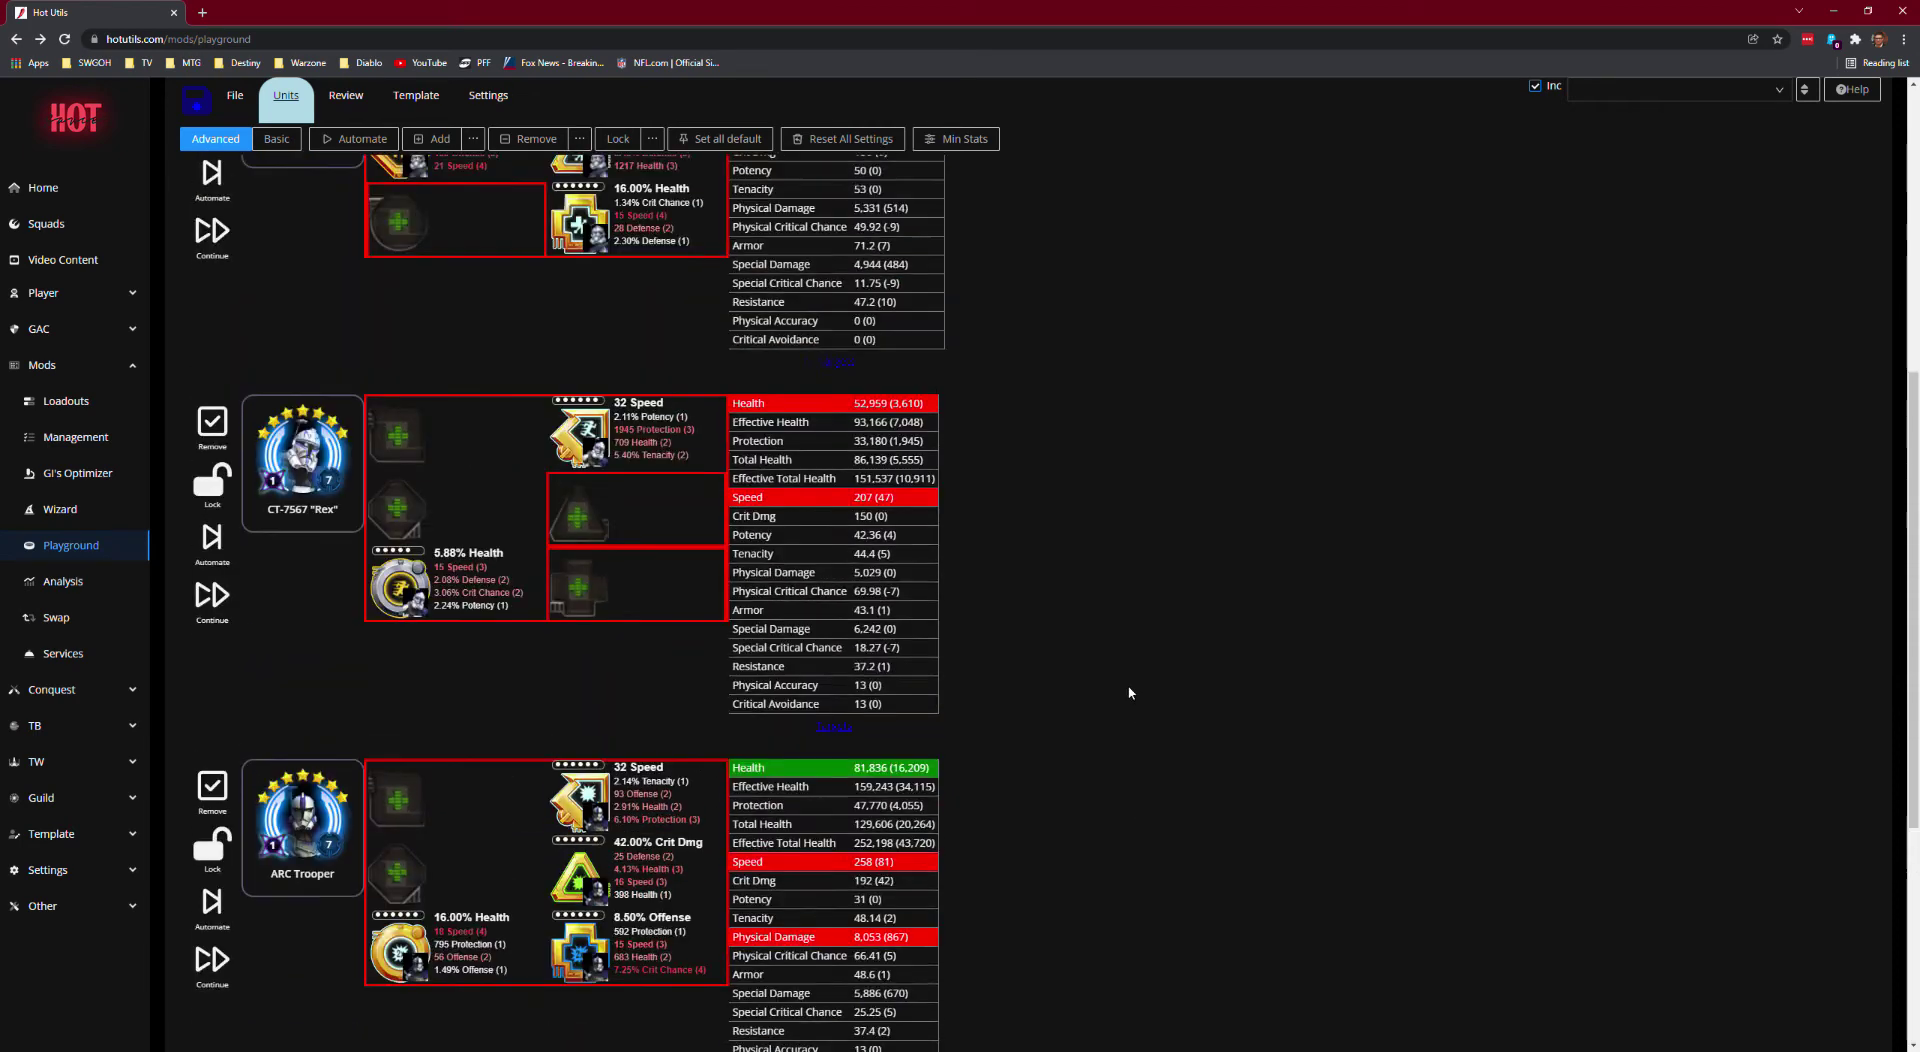
scroll(1084, 722, "up", 3)
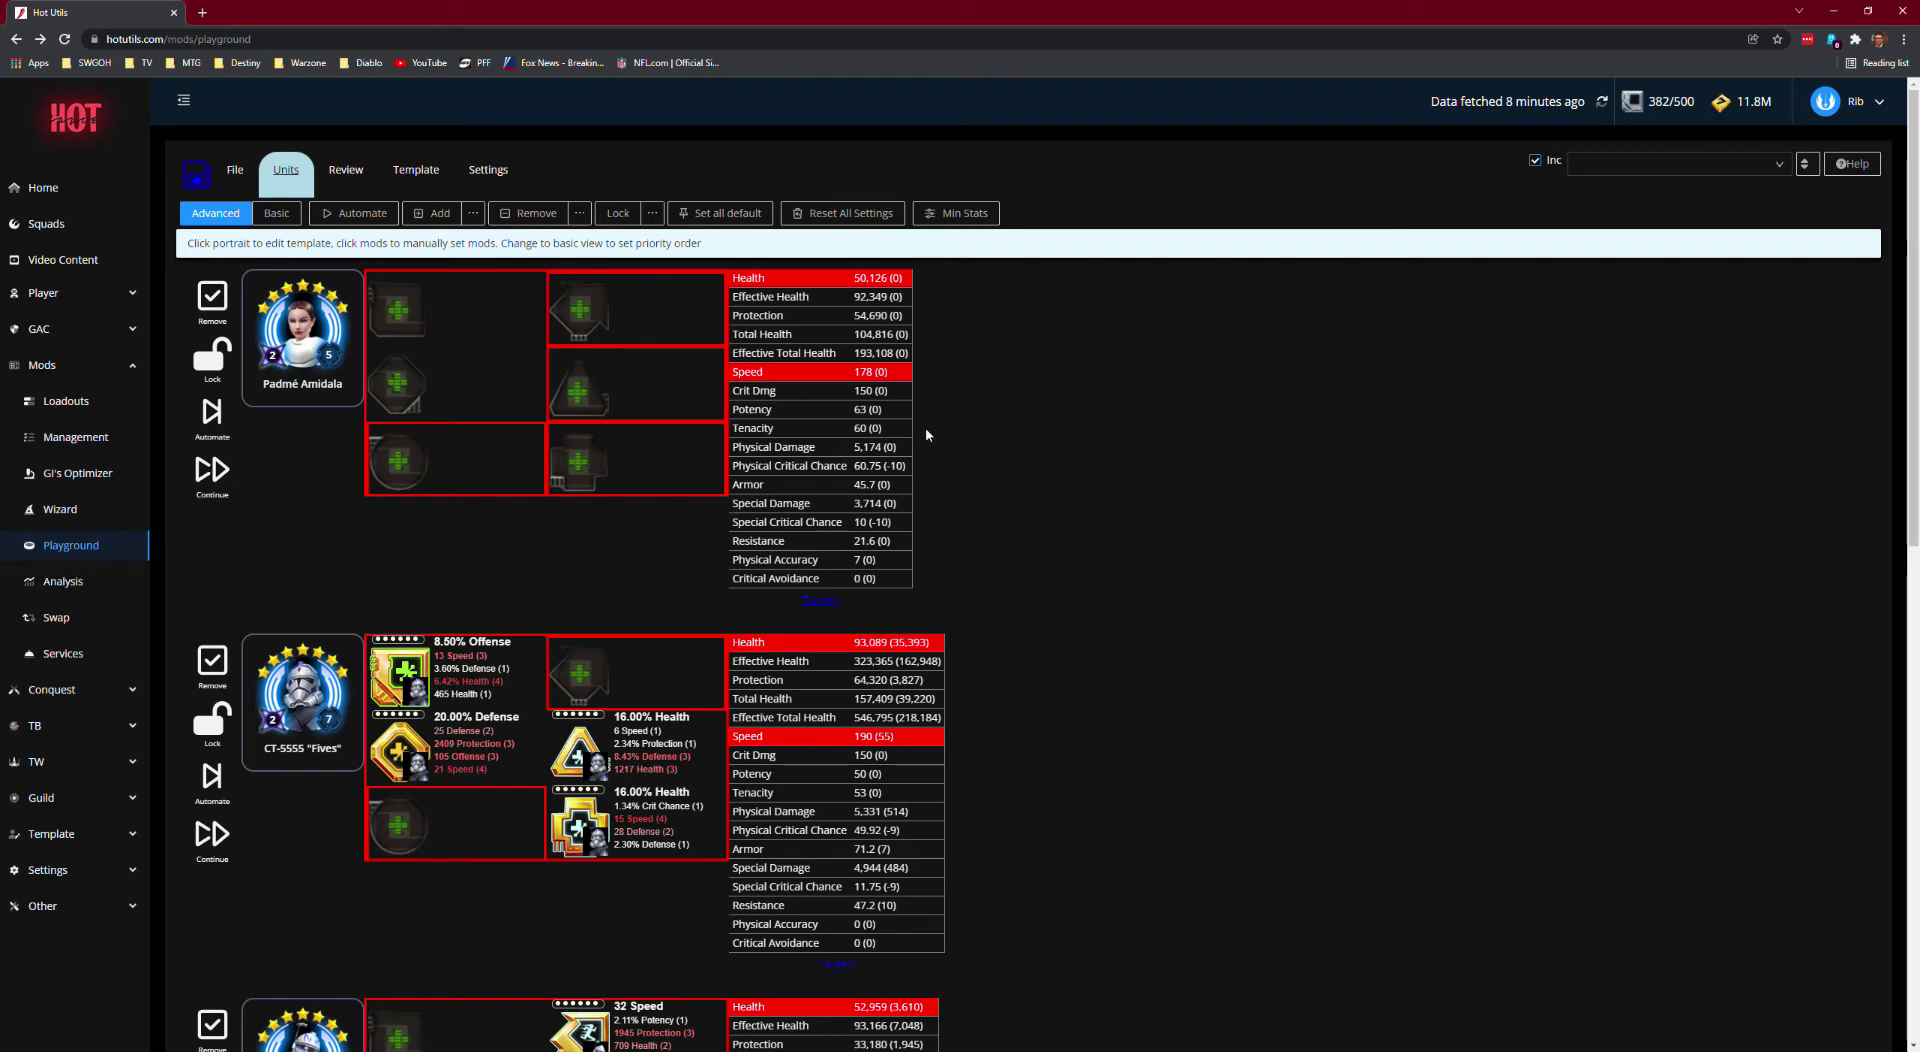
Step: Review Padmé Amidala's requirements summary, stat weights, primaries and mod sets, and return to the unit list
left_click(820, 601)
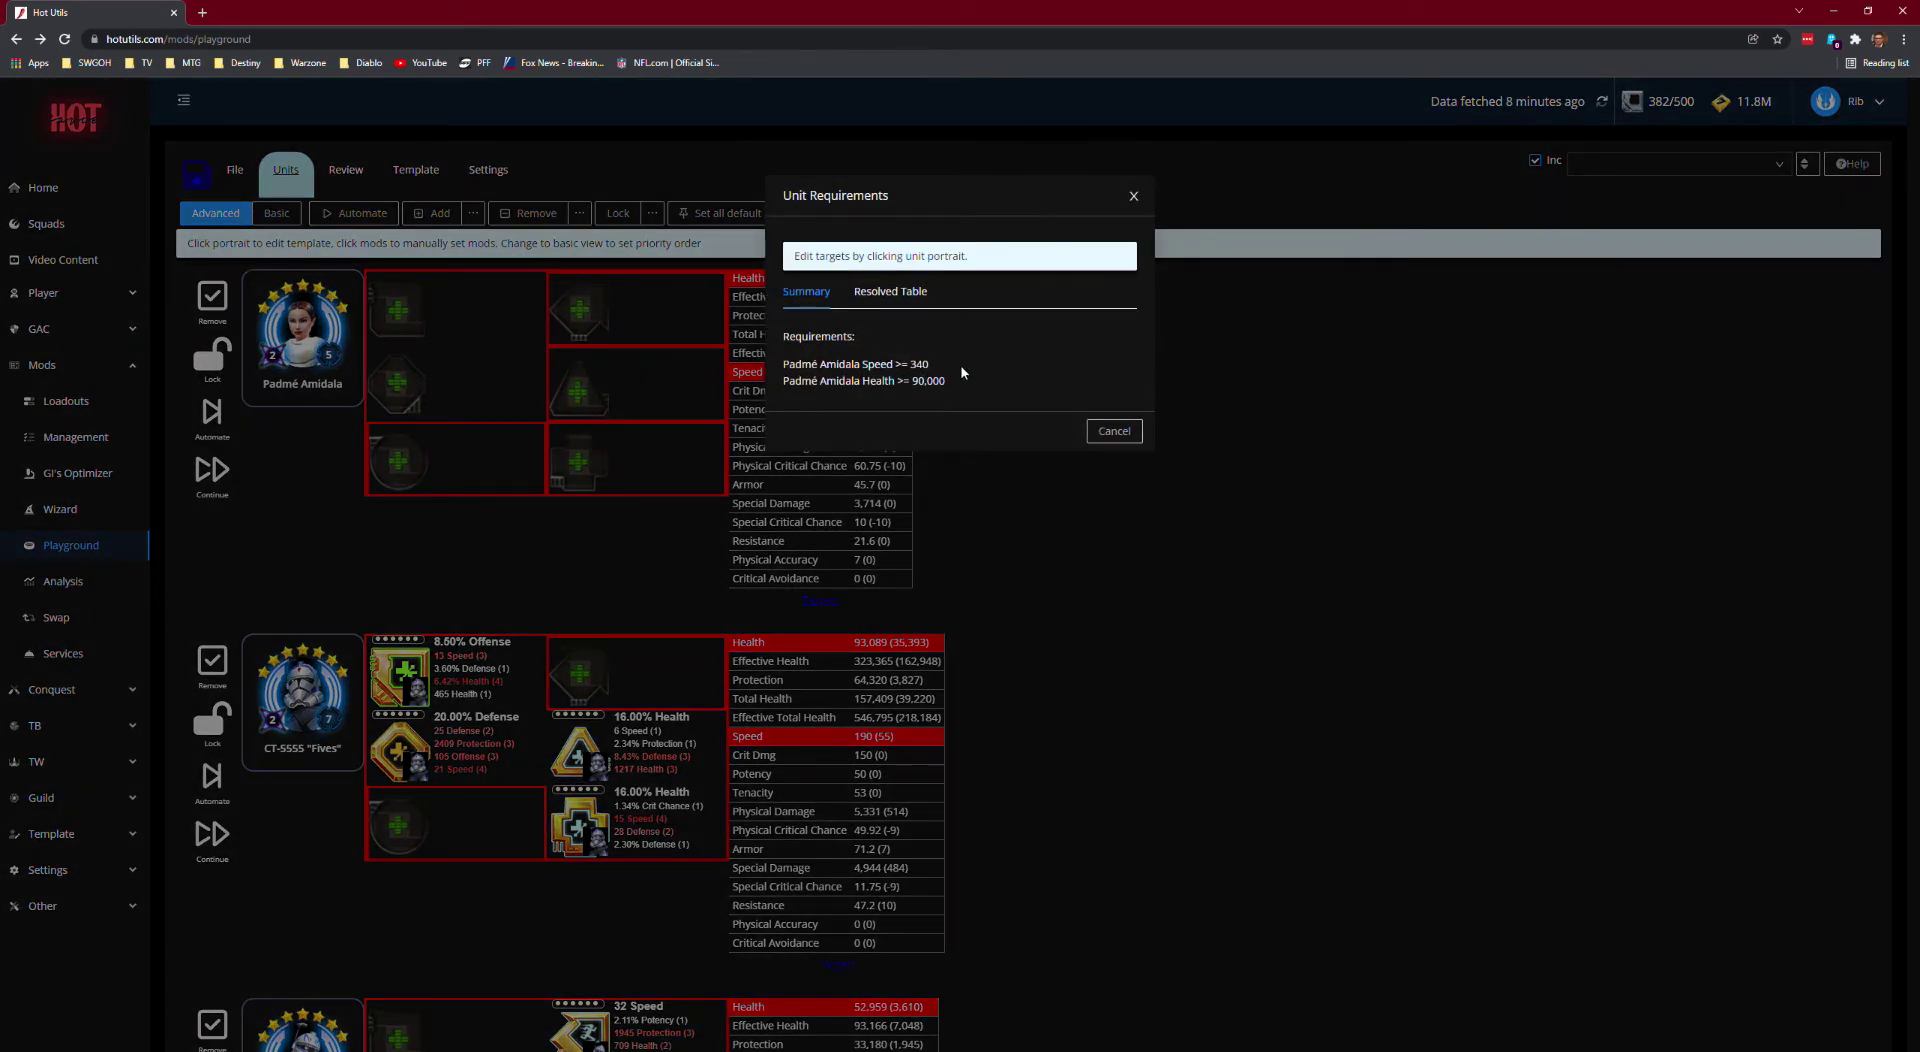
left_click(1134, 197)
left_click(315, 334)
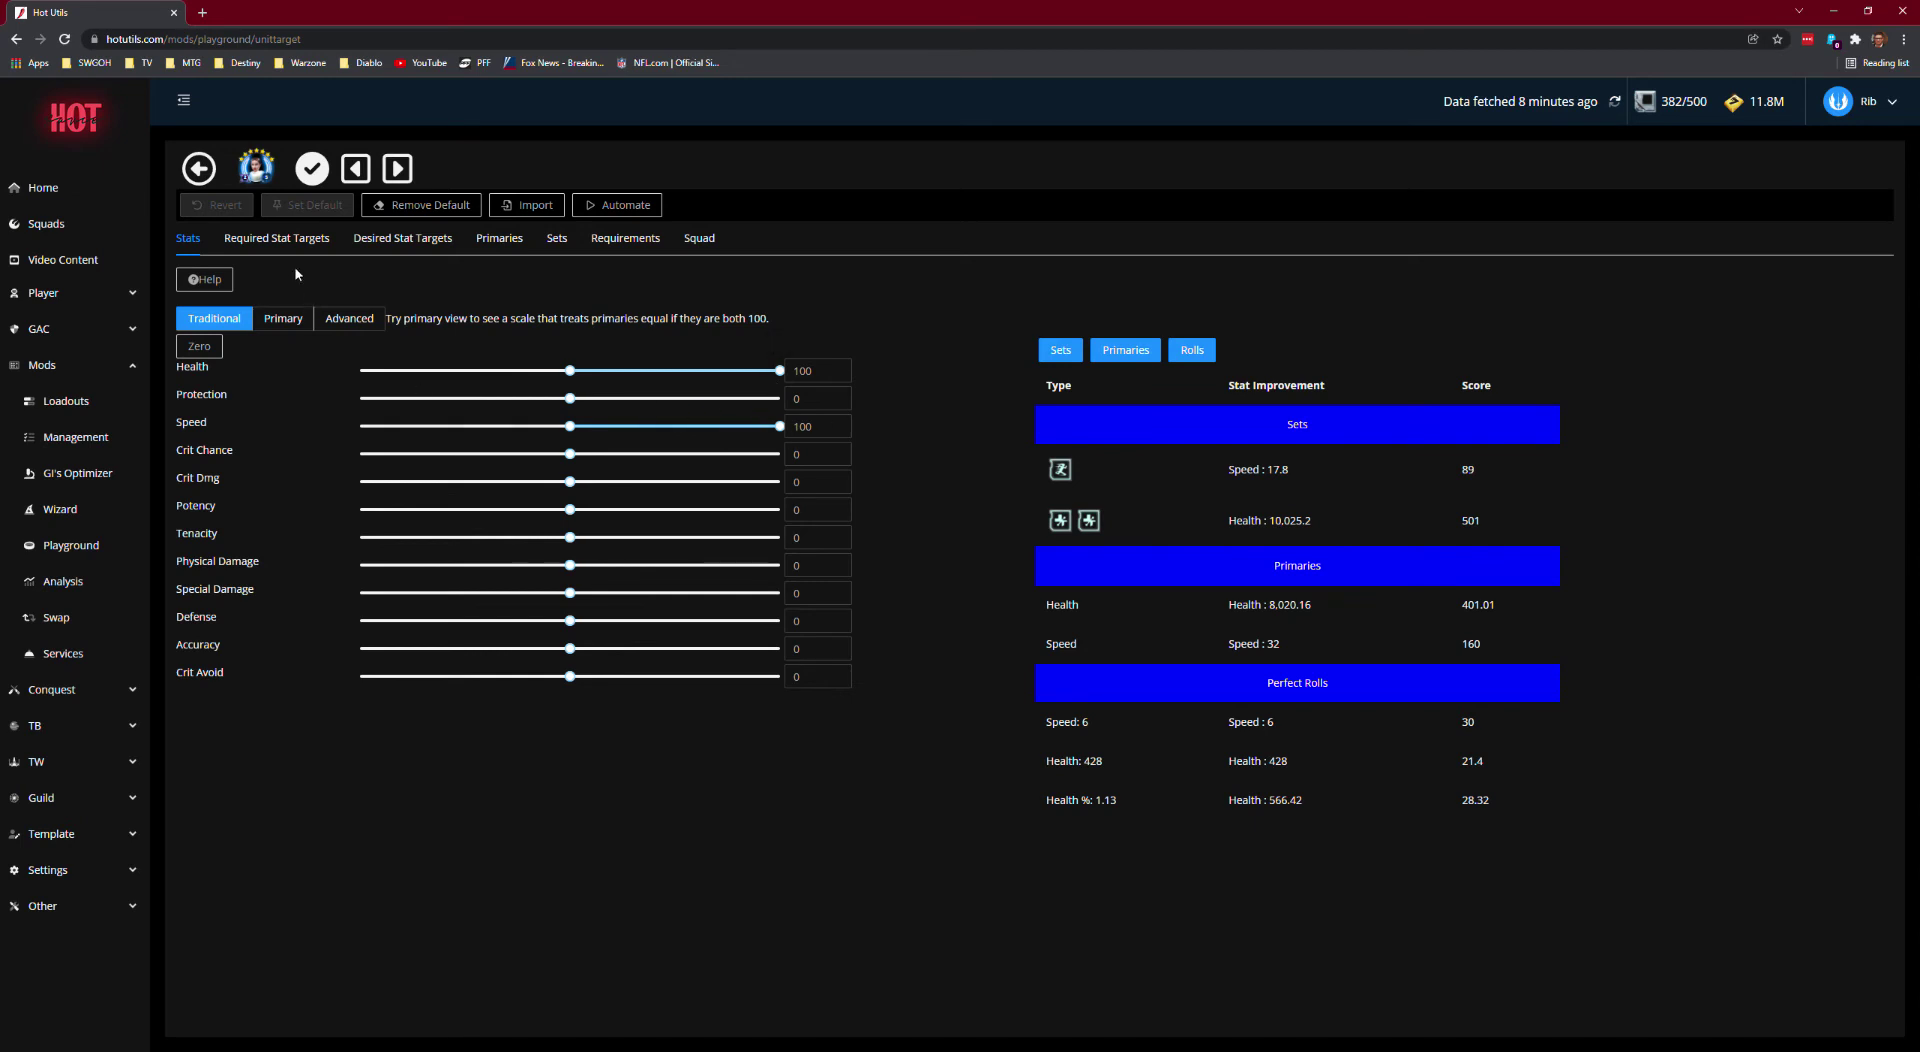
left_click(491, 242)
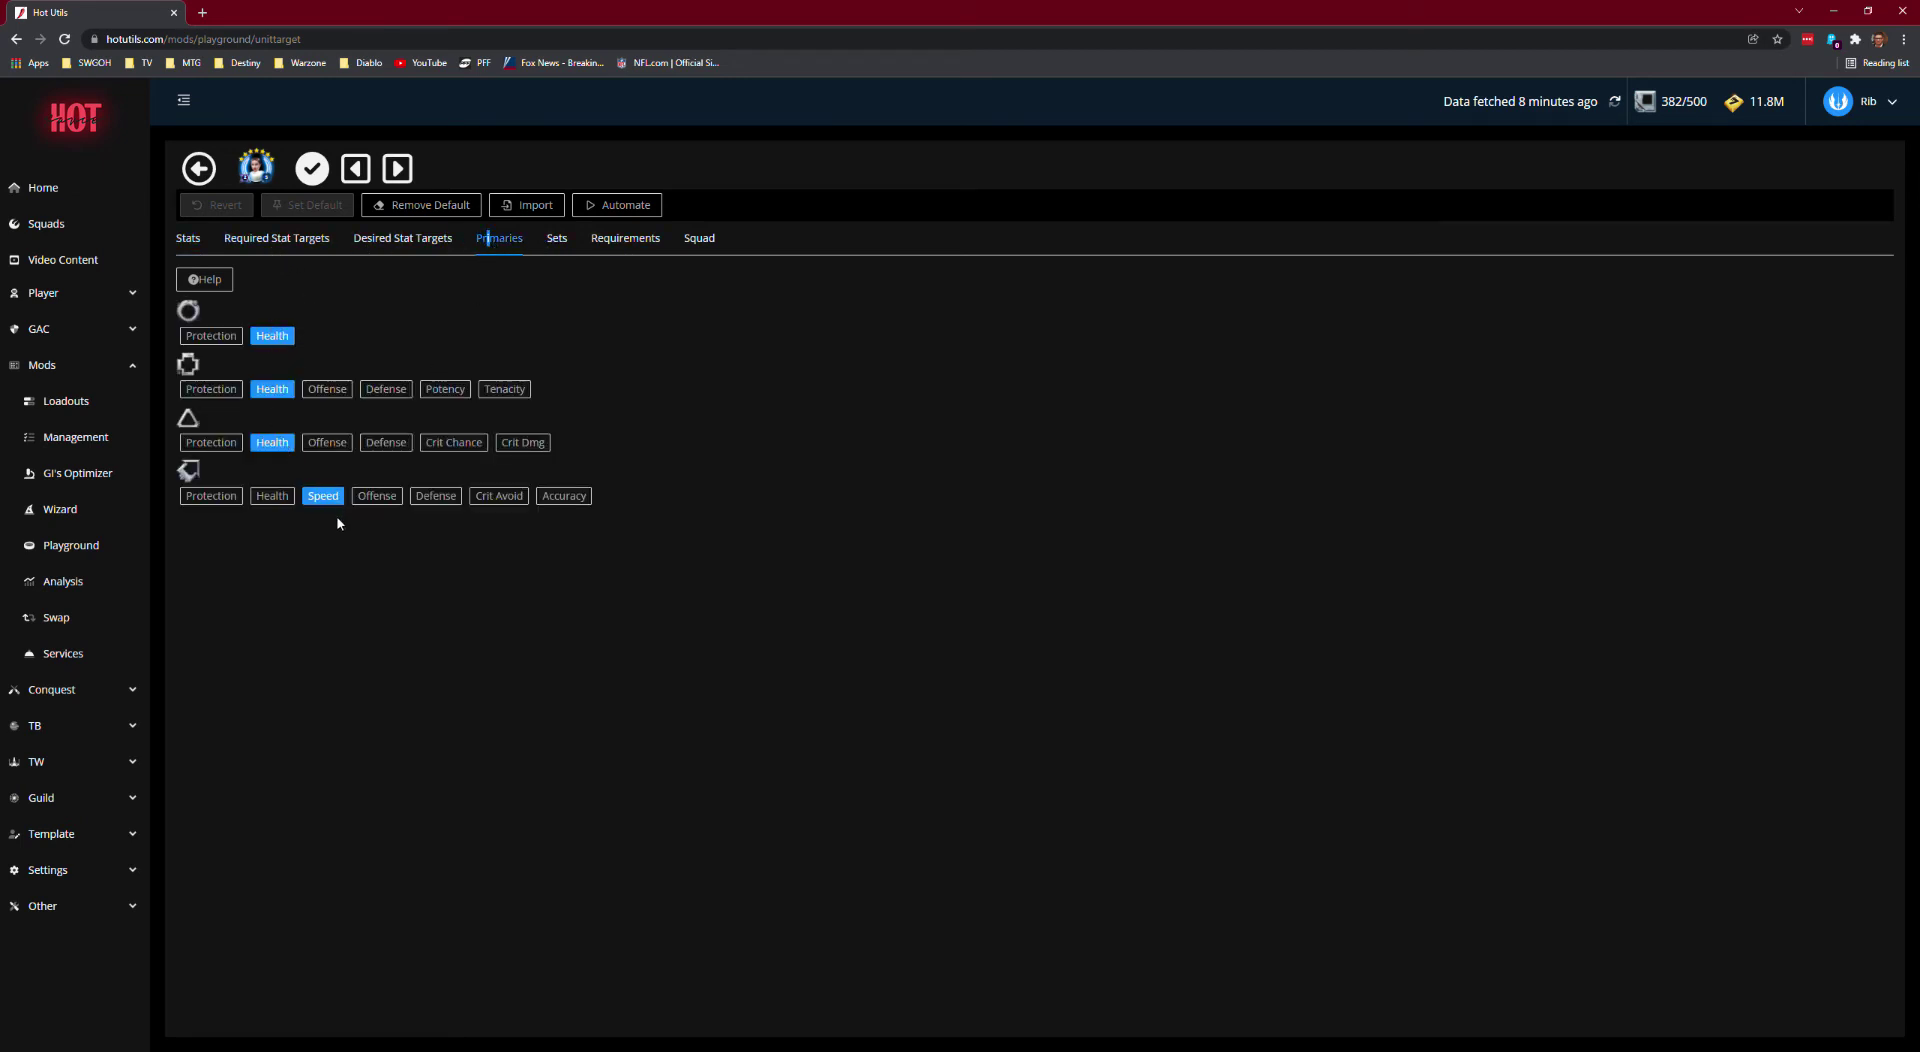
left_click(558, 242)
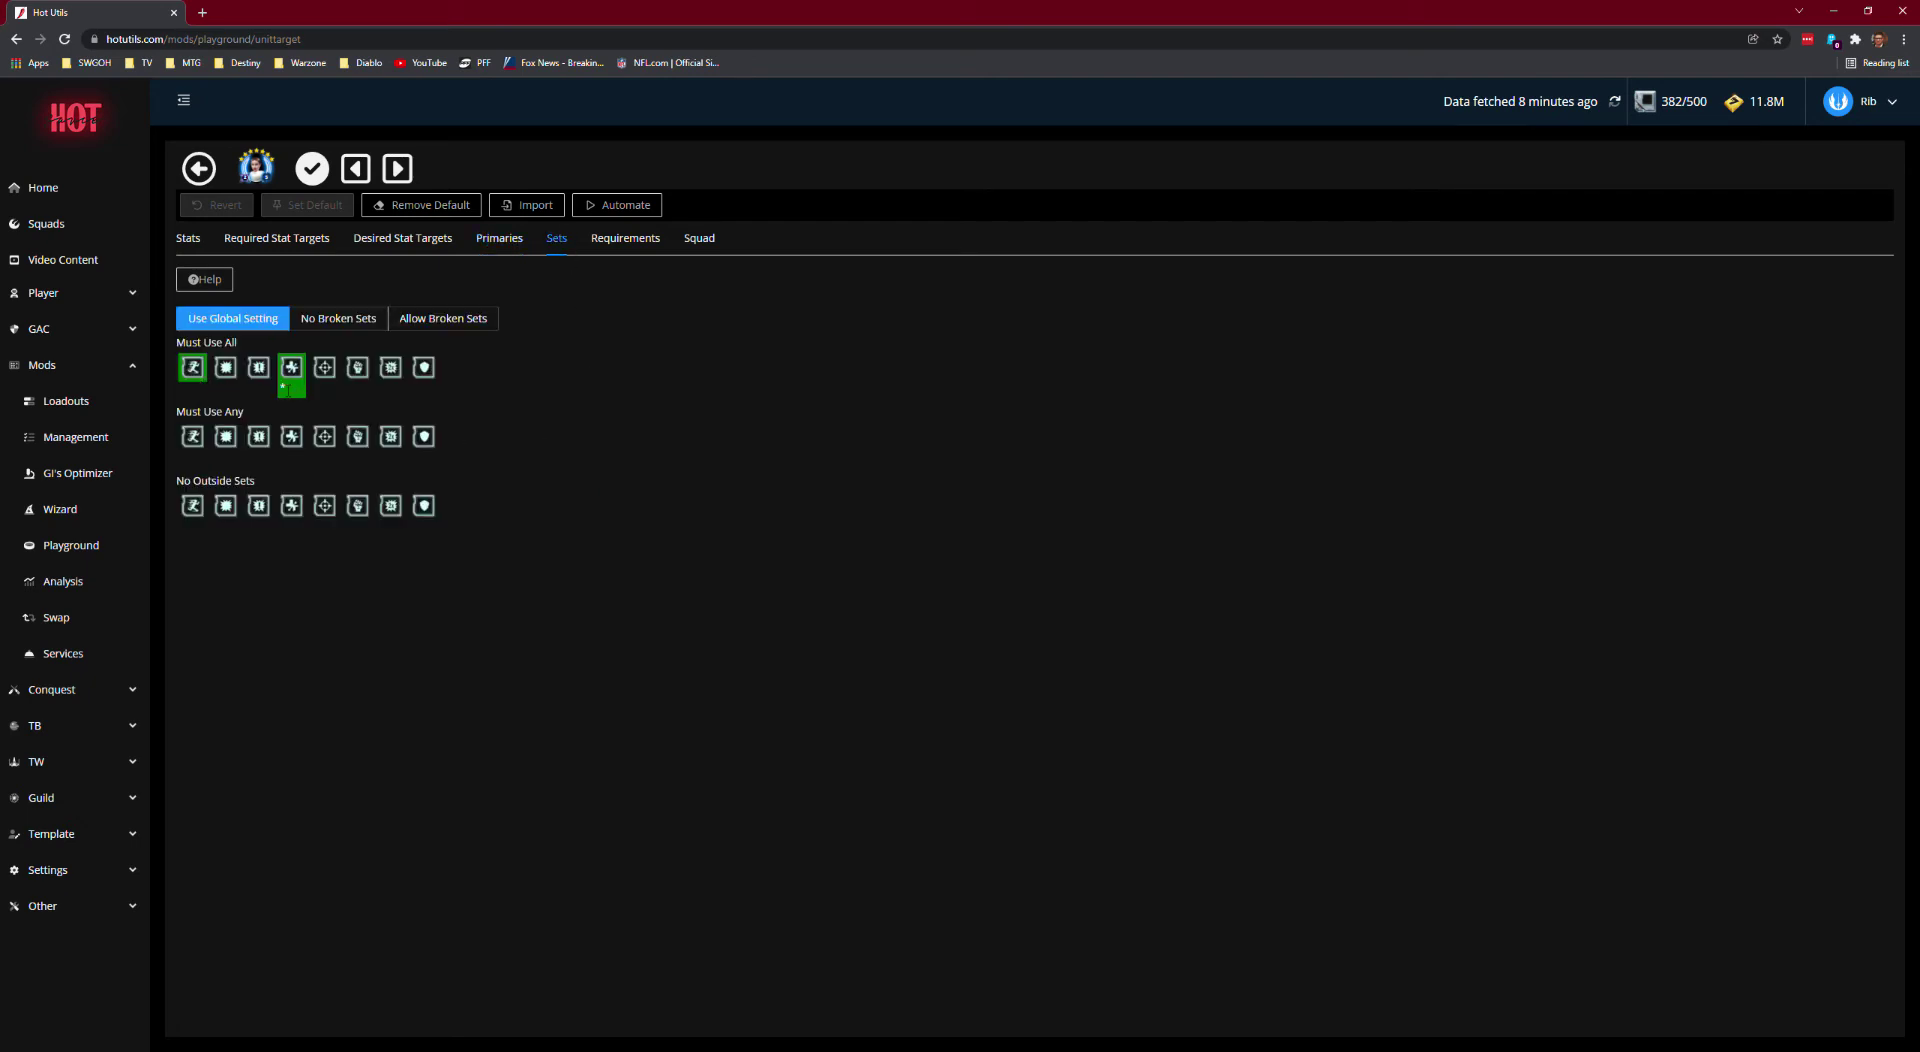
left_click(200, 172)
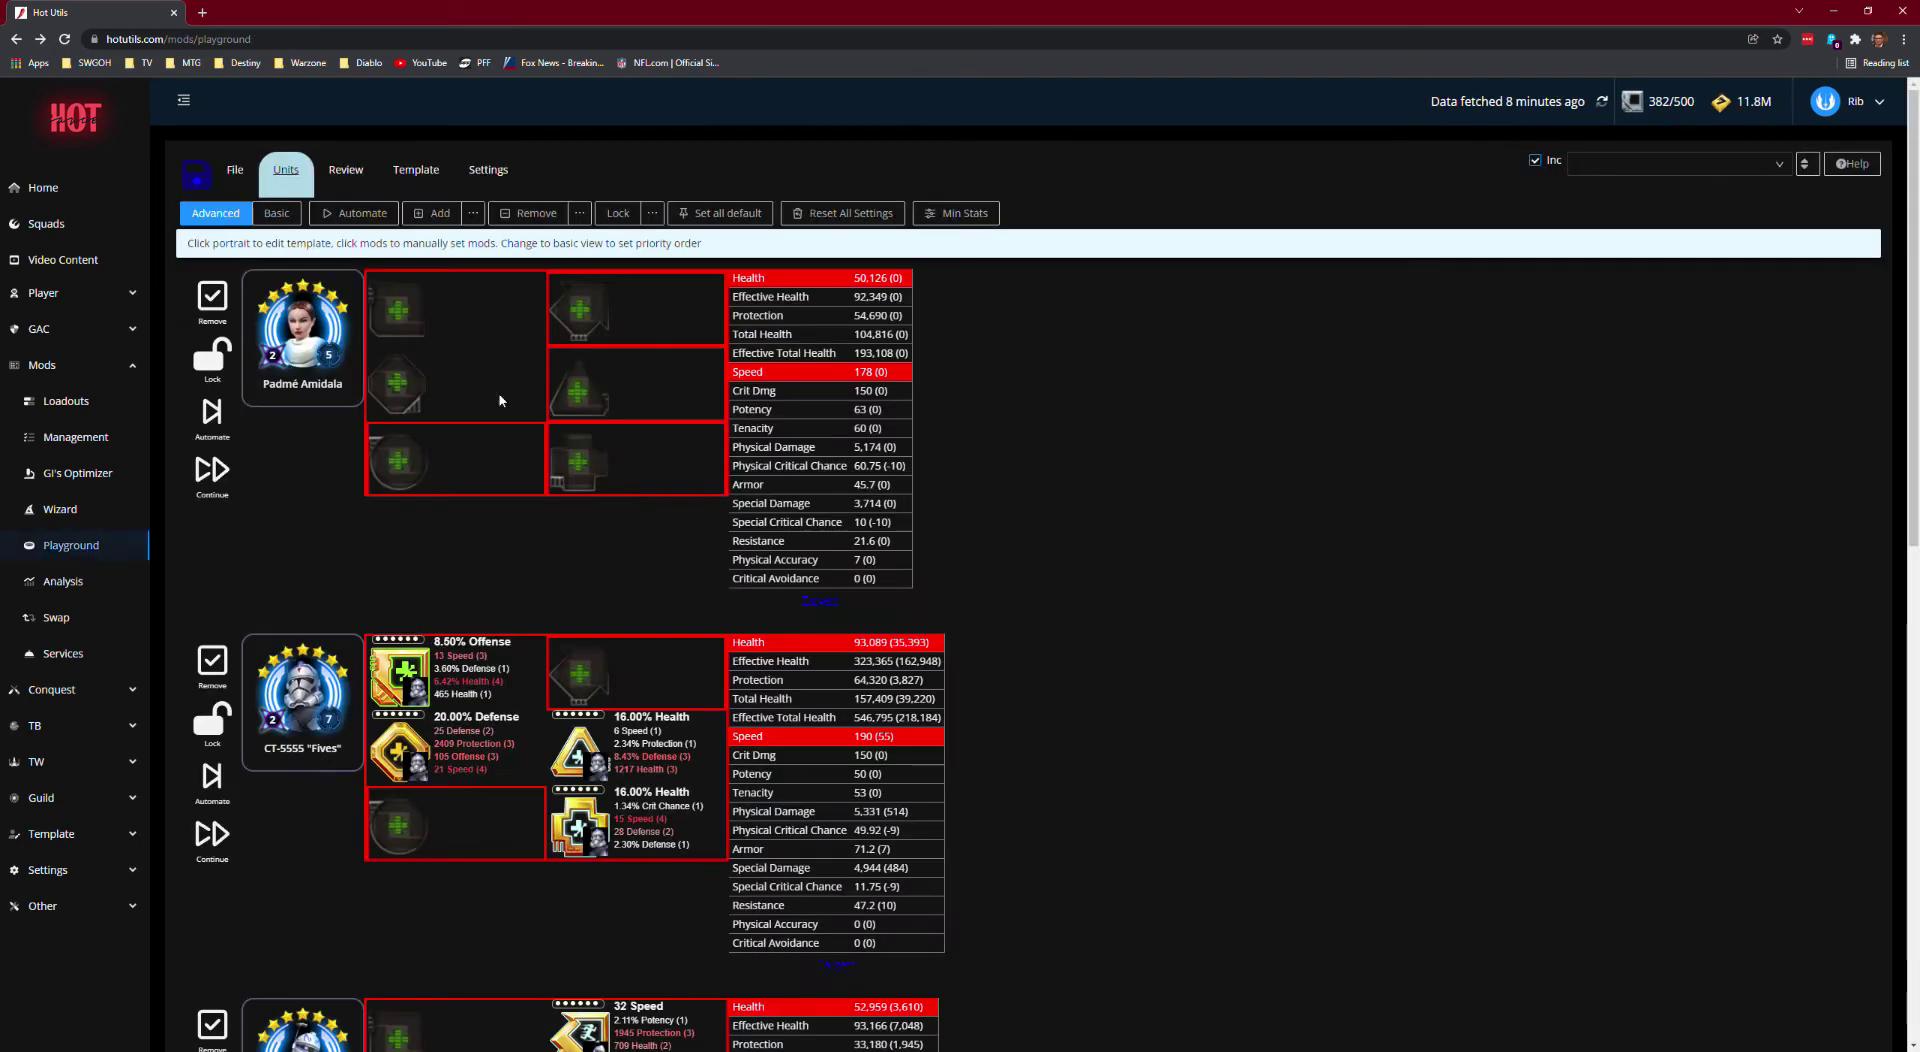
Step: Review ARC Trooper's stat weights, required stat targets, primaries and mod sets, and return to the unit list
scroll(260, 493, "down", 8)
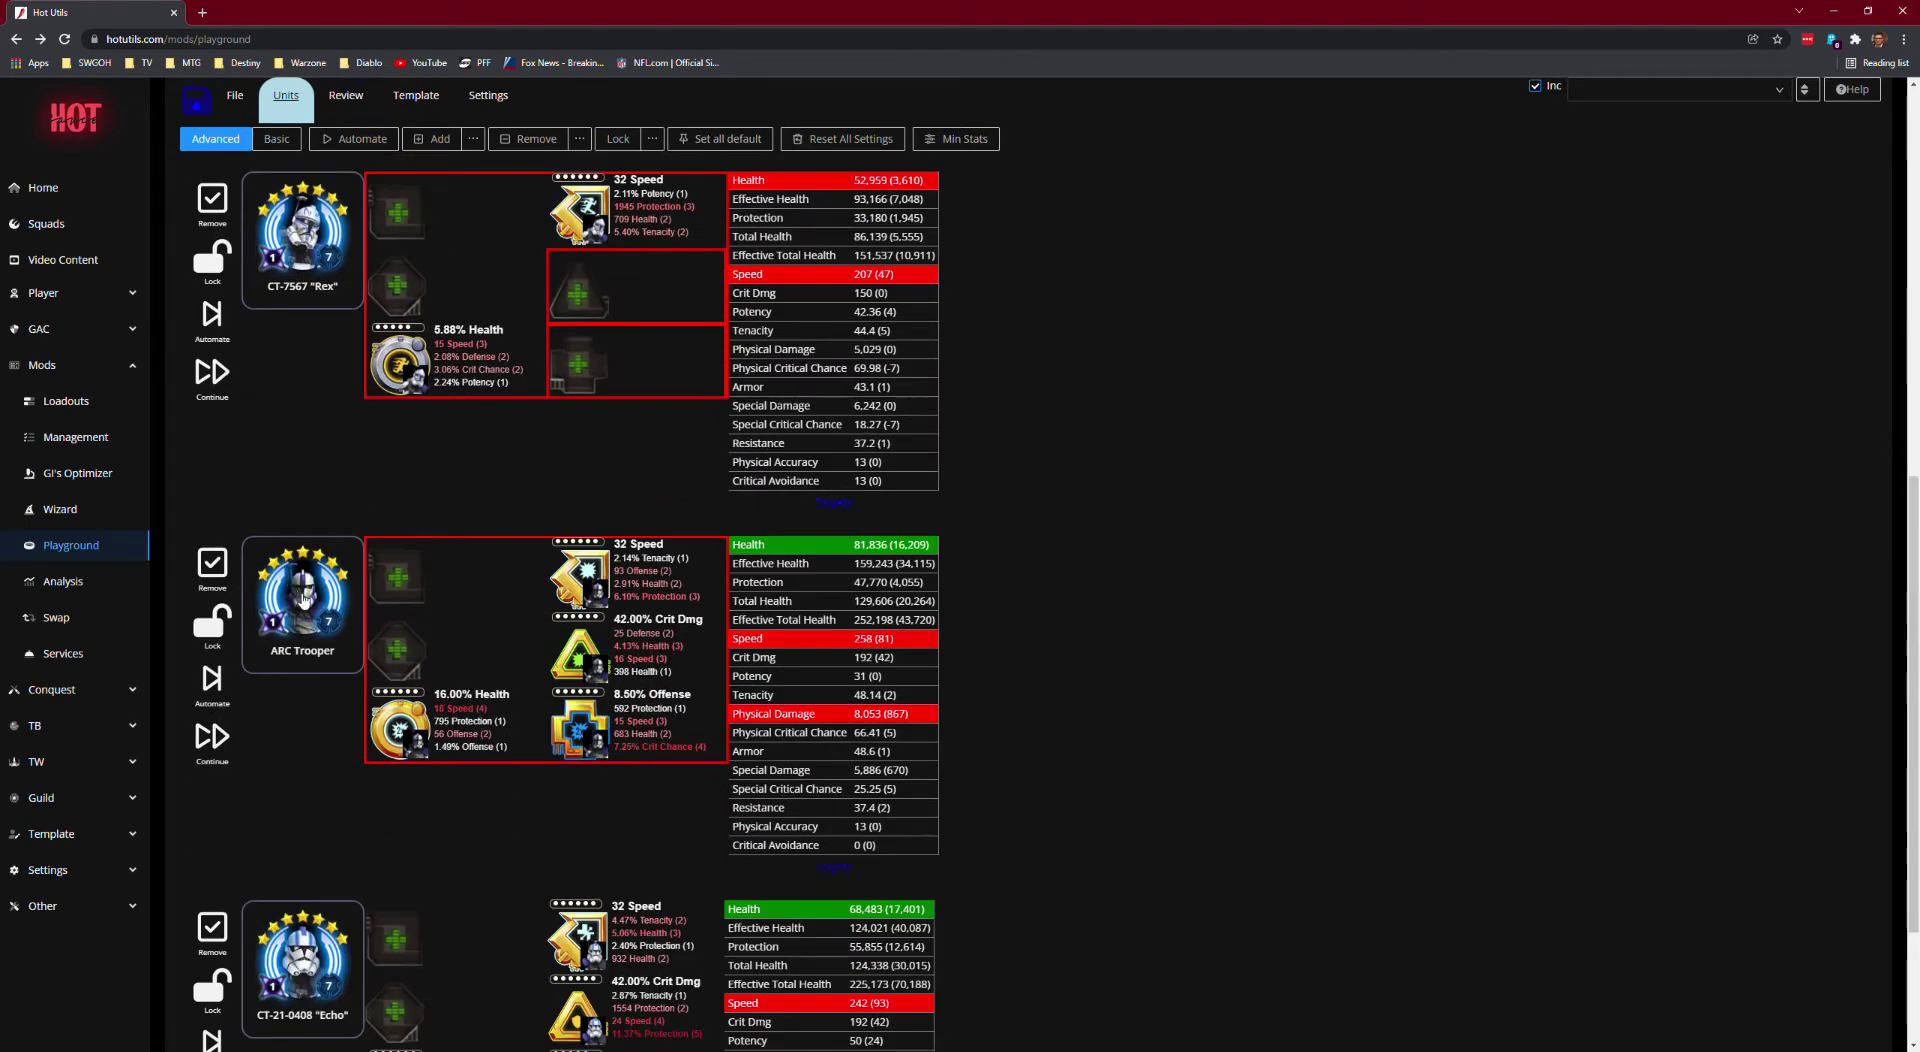
scroll(300, 620, "down", 2)
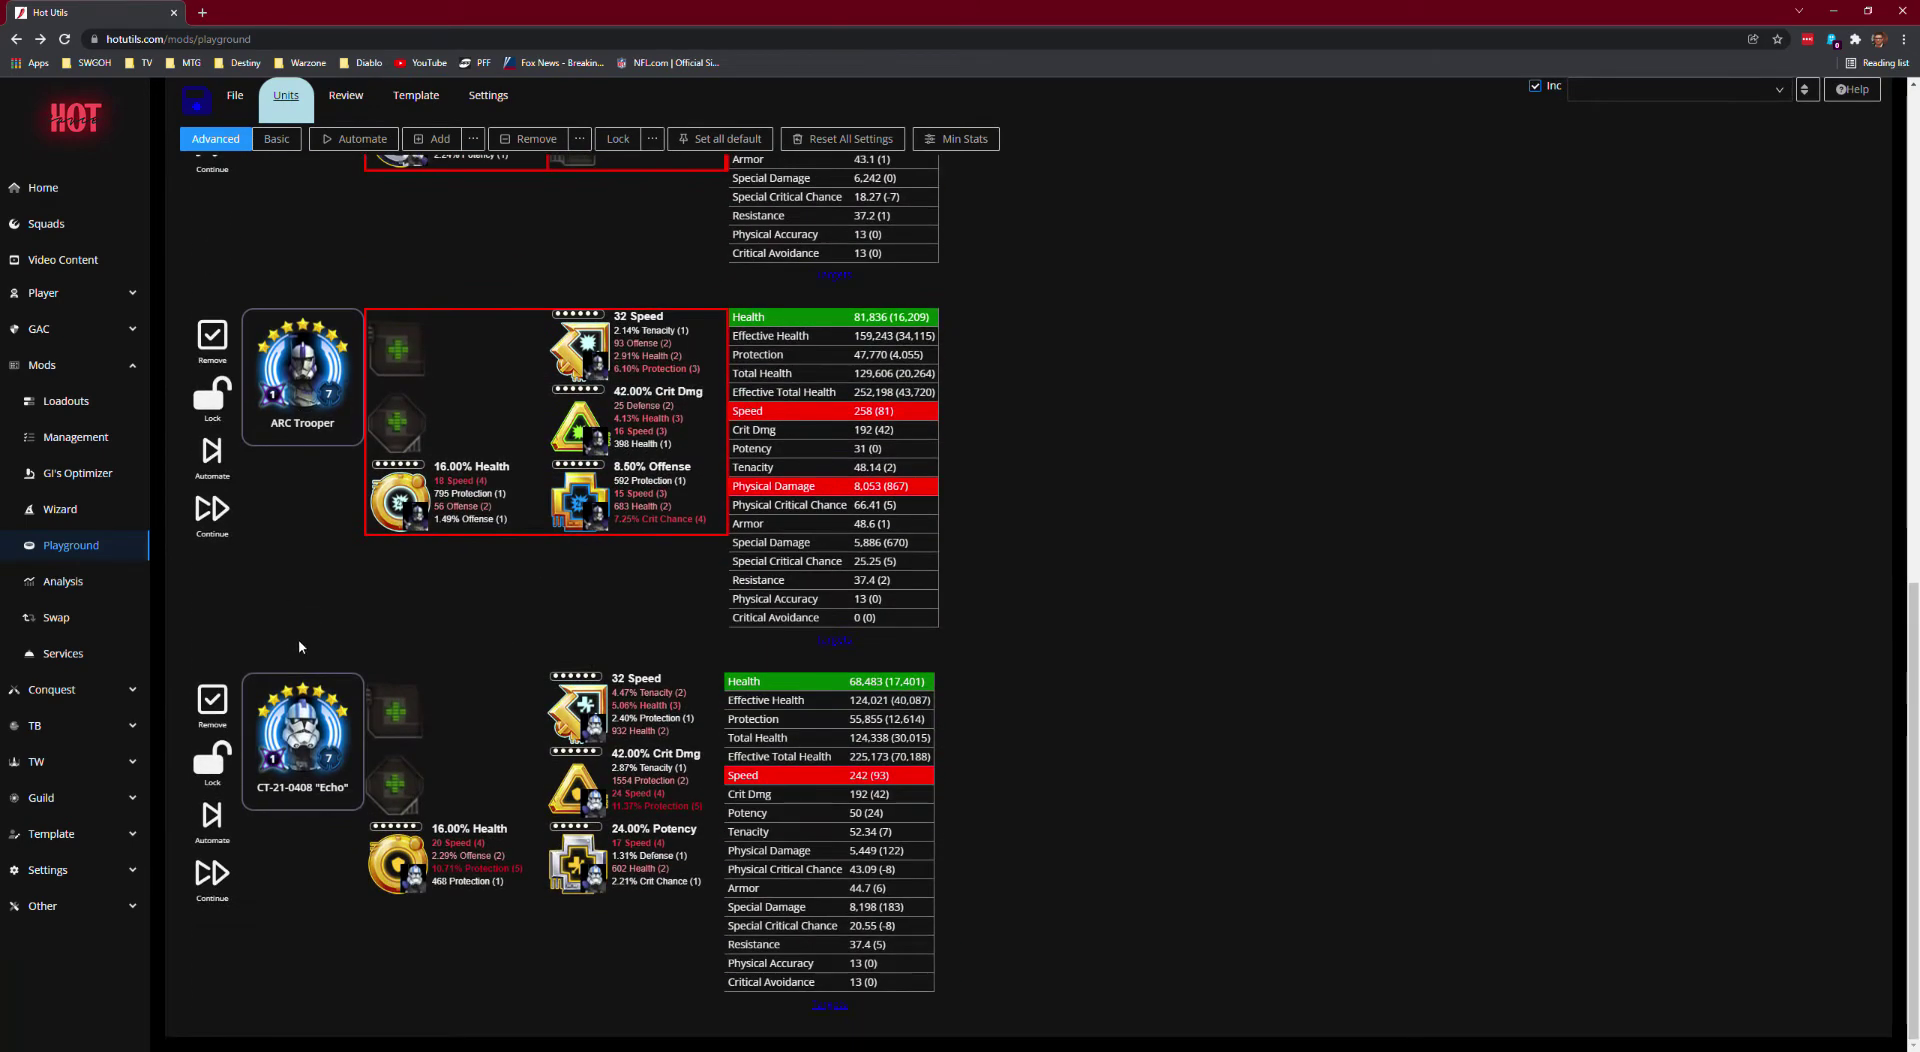
left_click(293, 396)
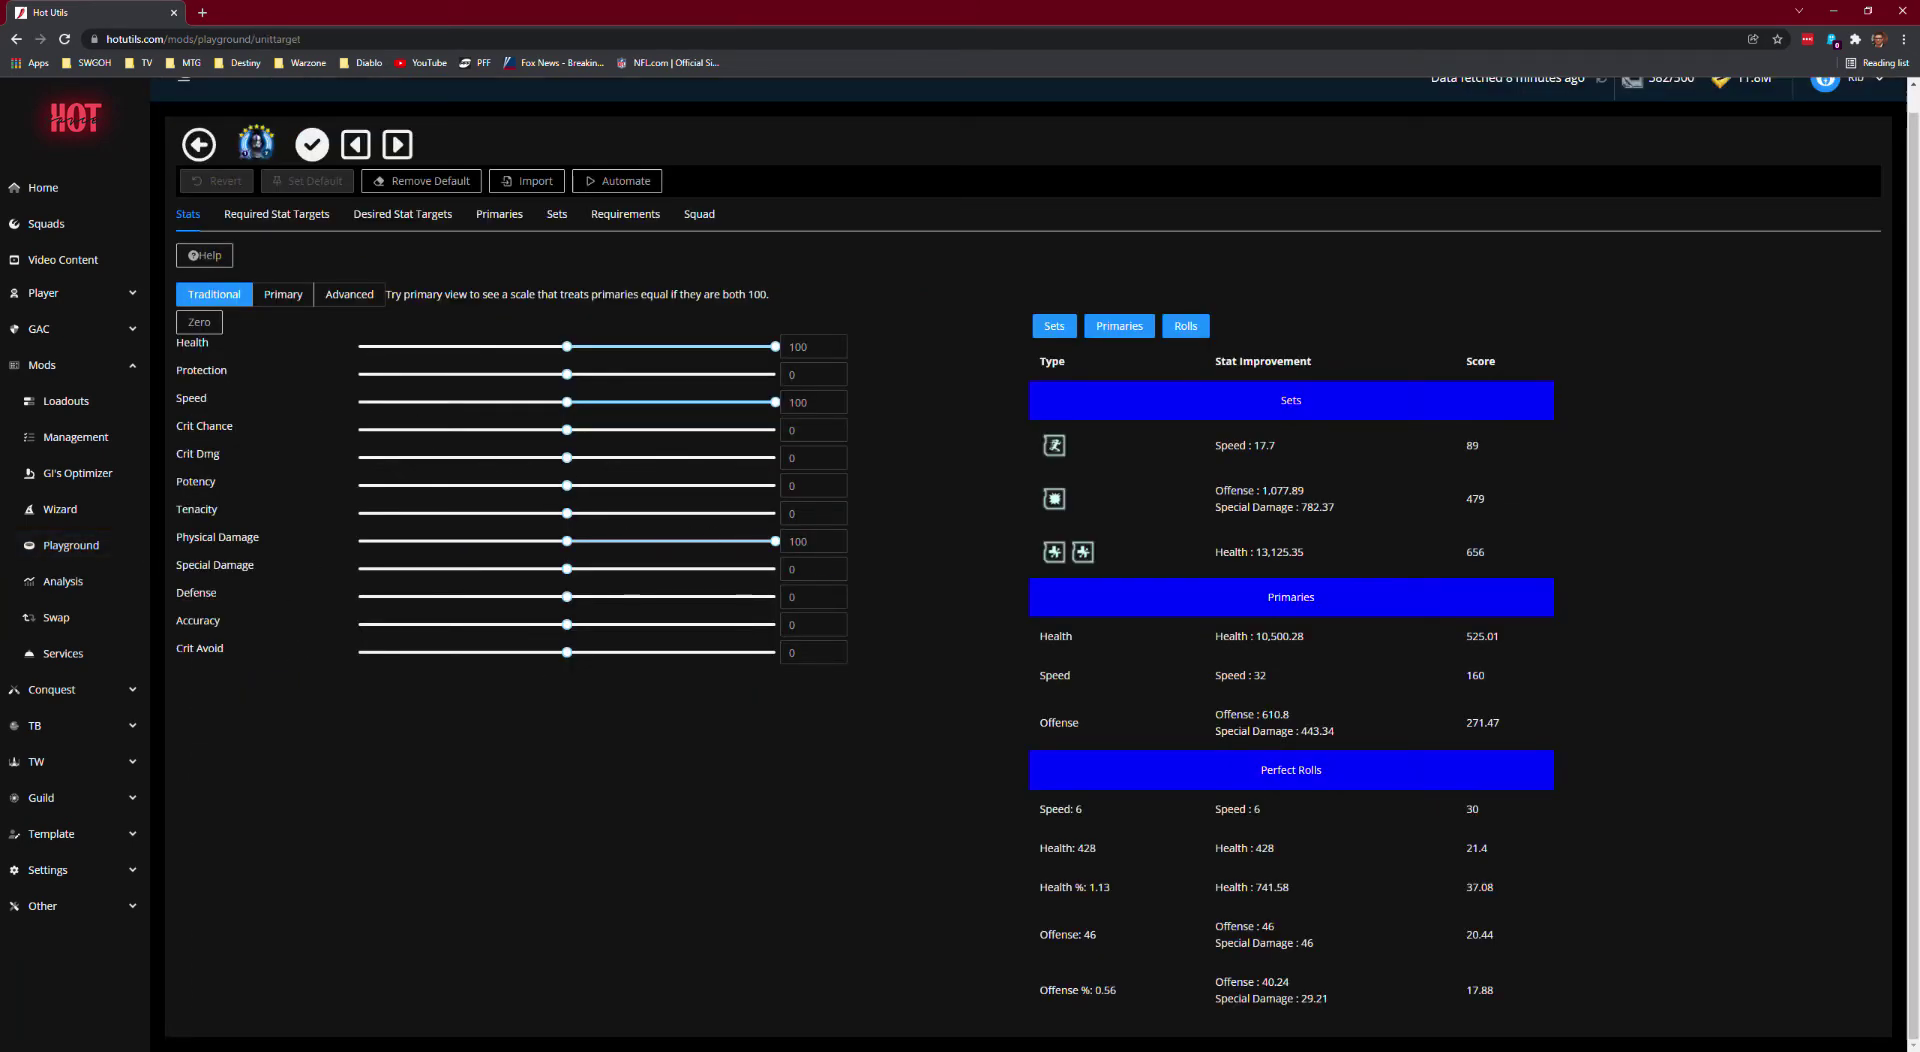
left_click(303, 215)
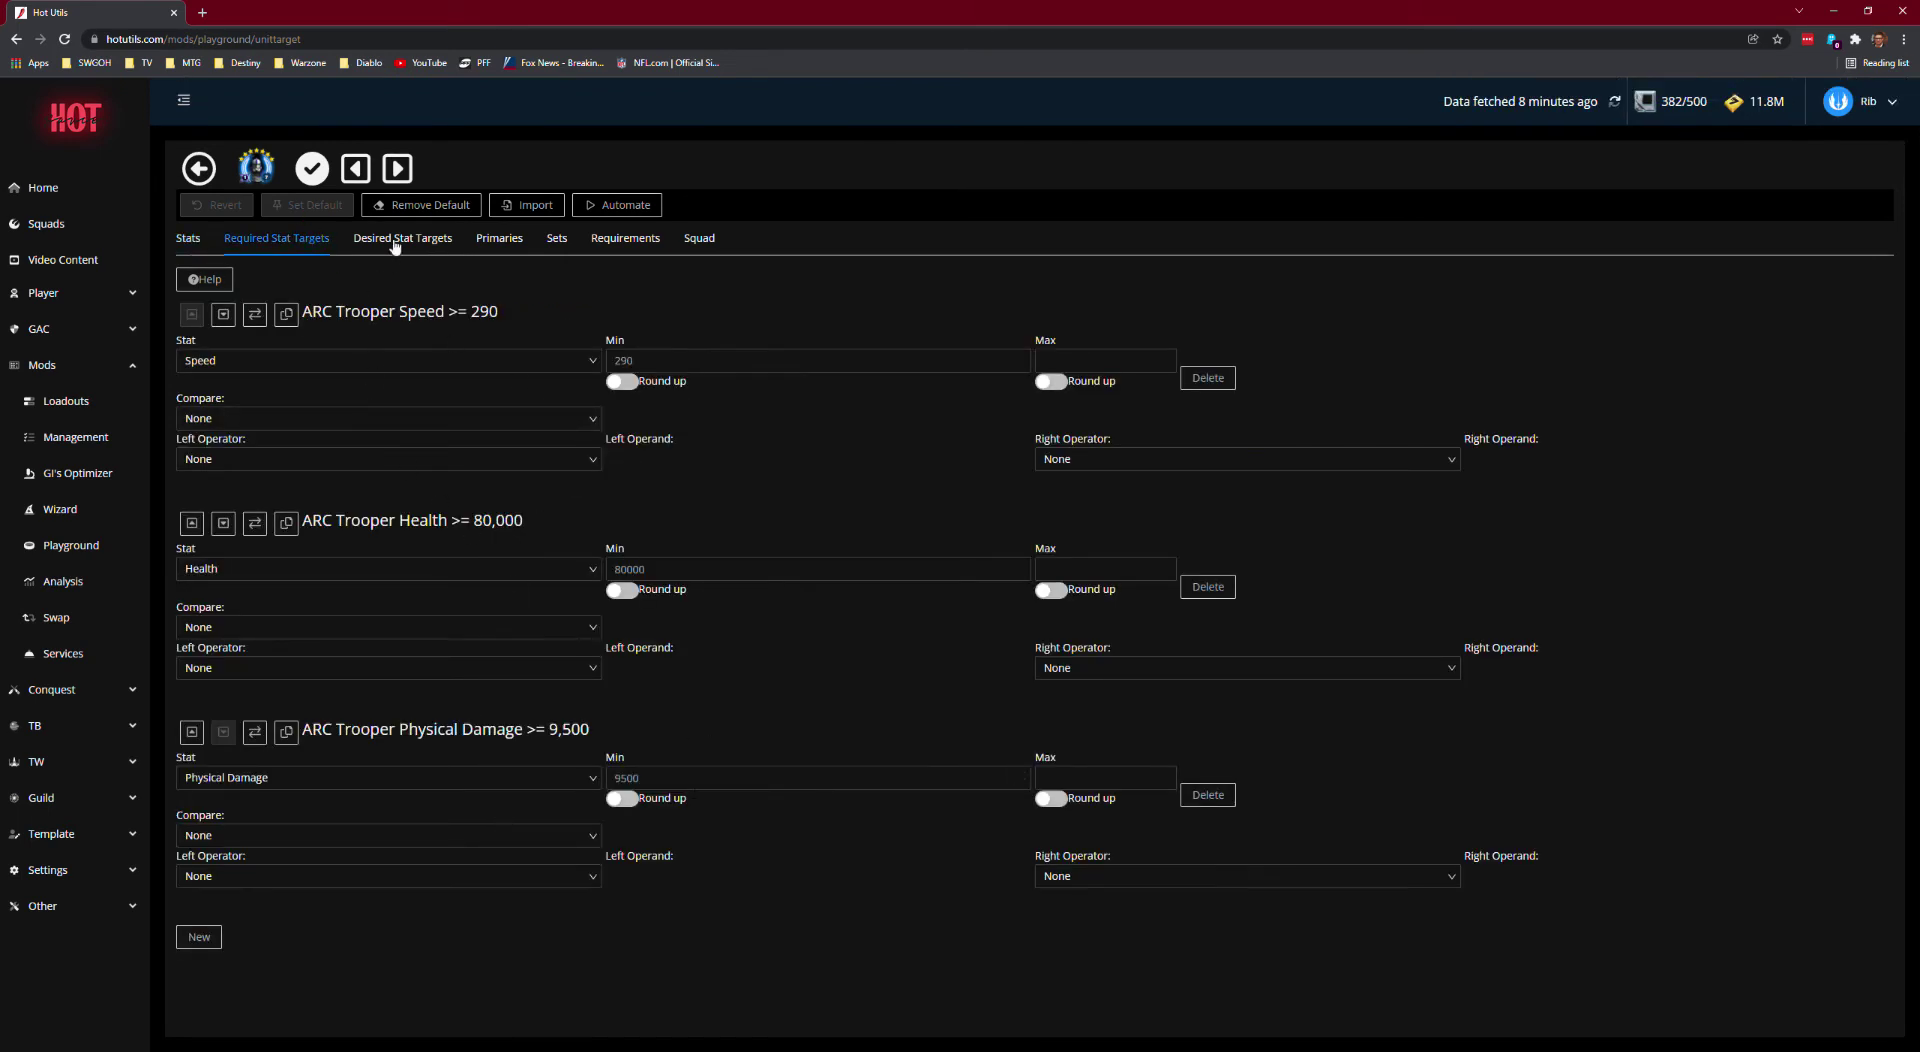
left_click(499, 240)
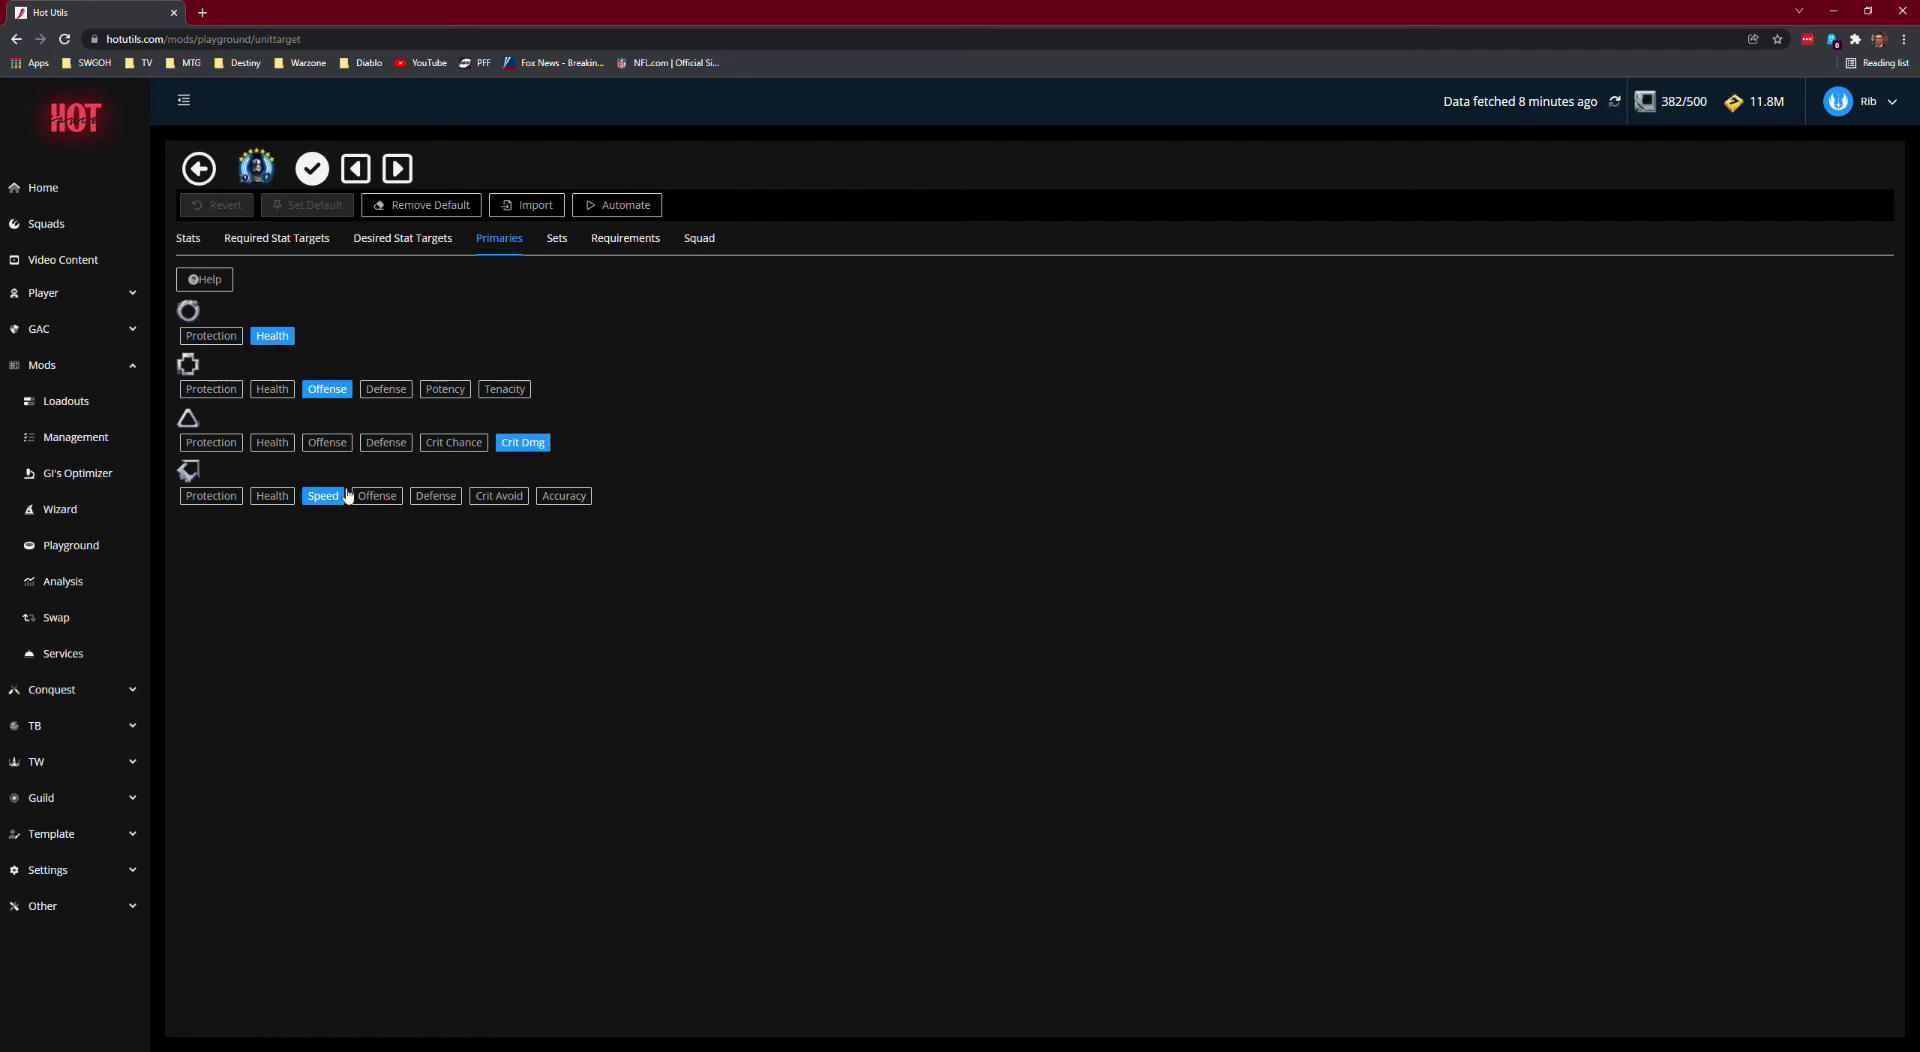
left_click(557, 243)
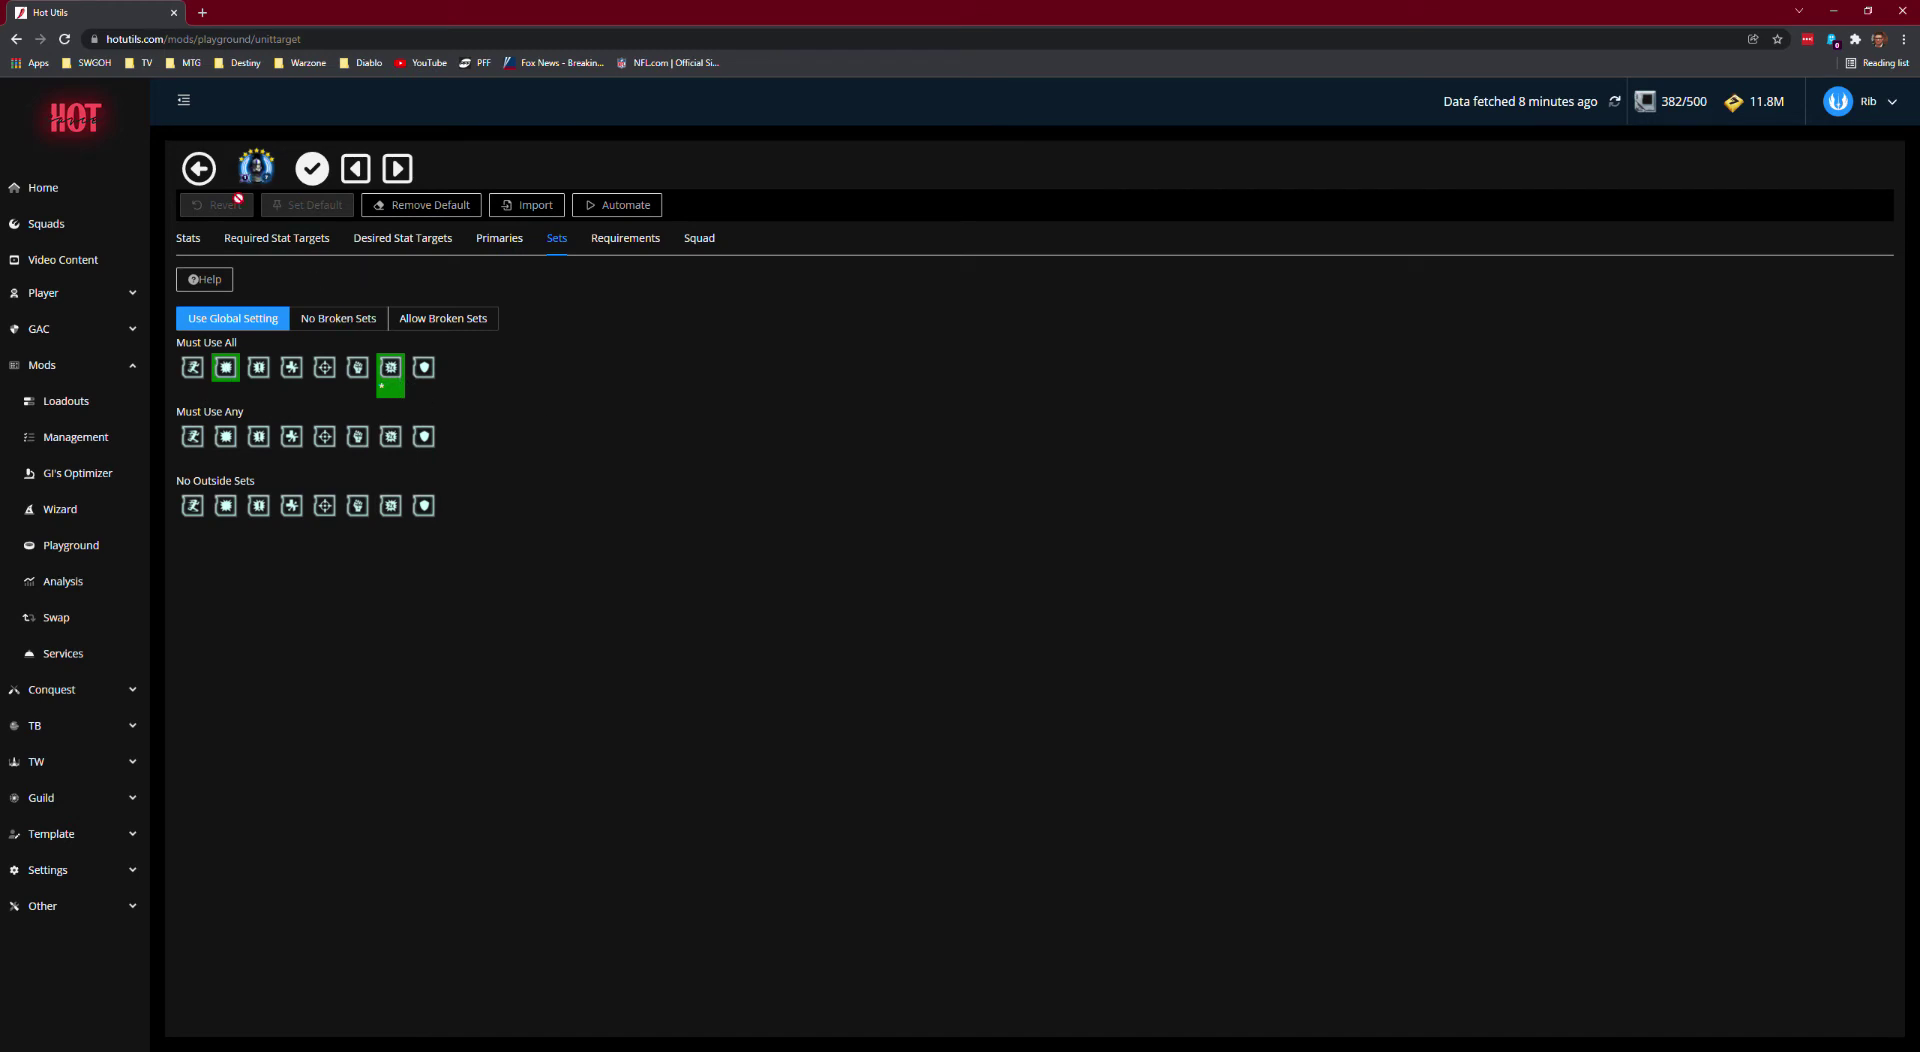
left_click(199, 168)
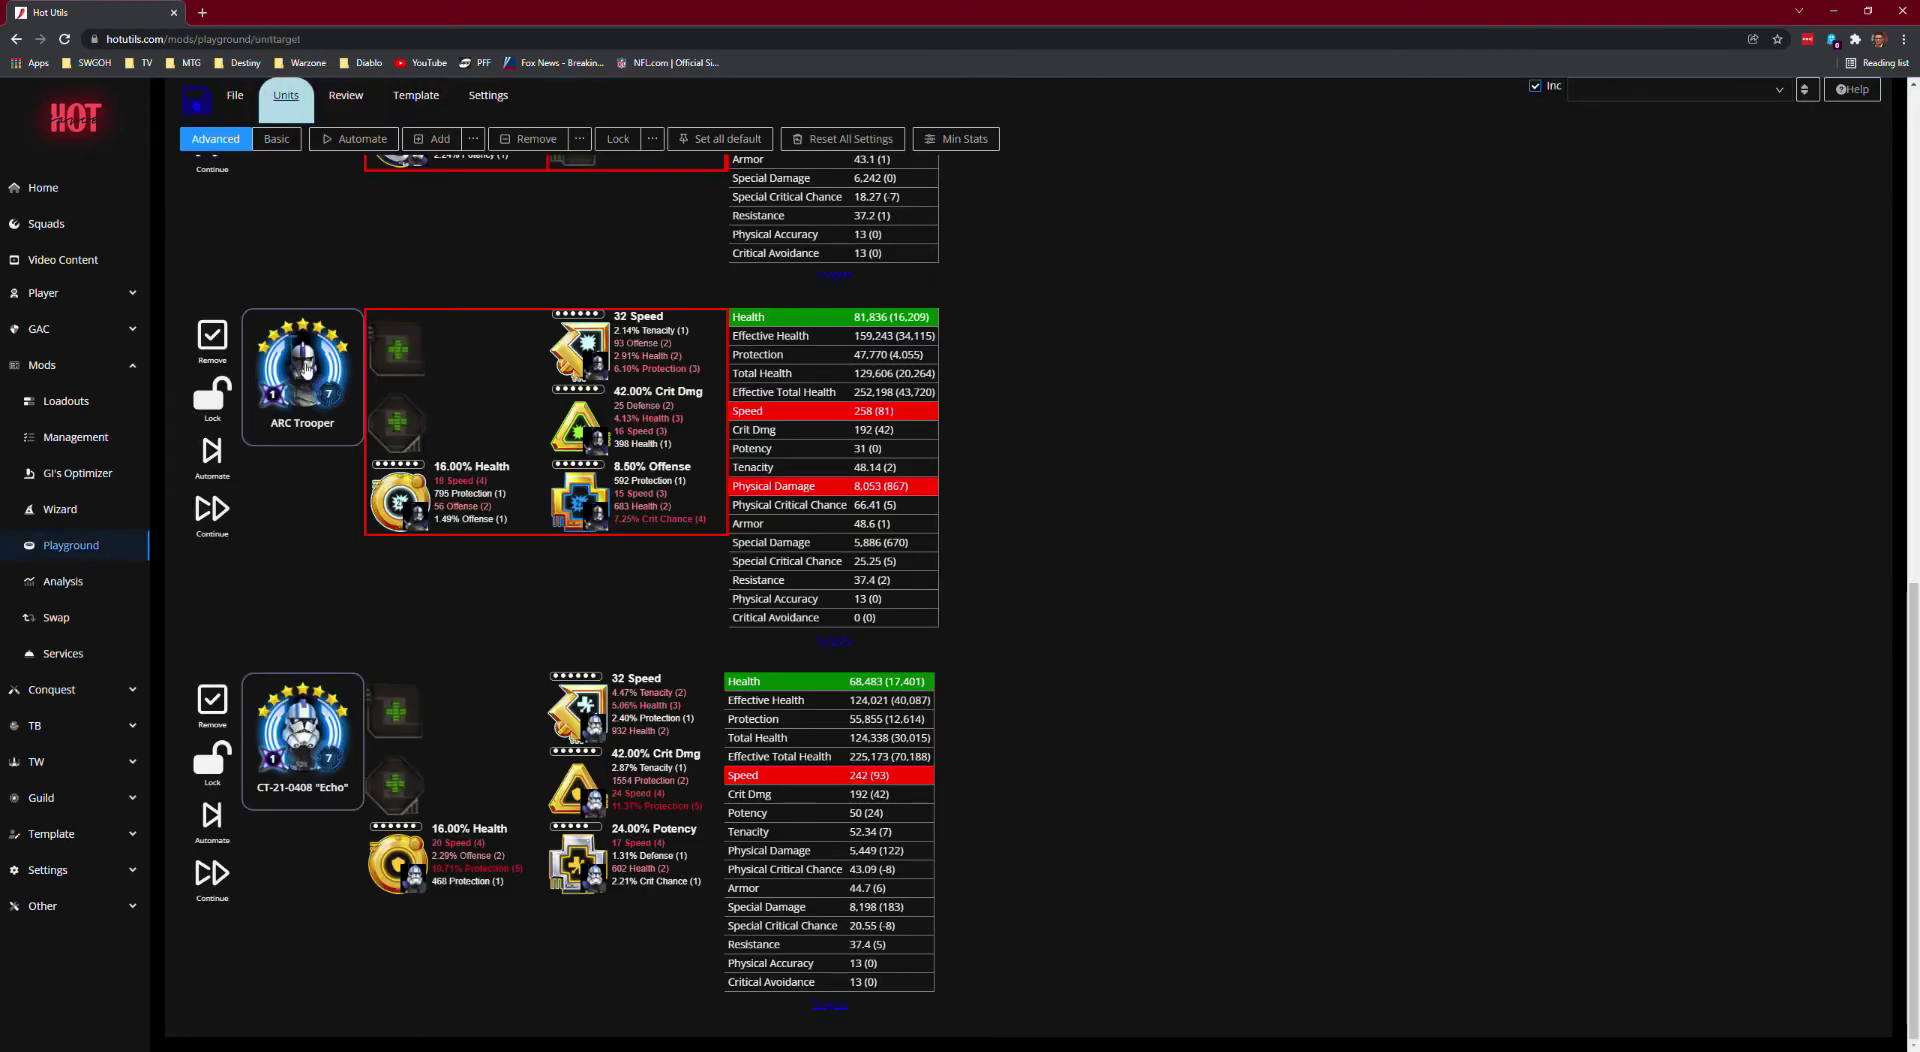
Step: Open ARC Trooper's mod sets, toggle Health among the must-use-all sets, and return to the unit list discarding the changes
left_click(300, 370)
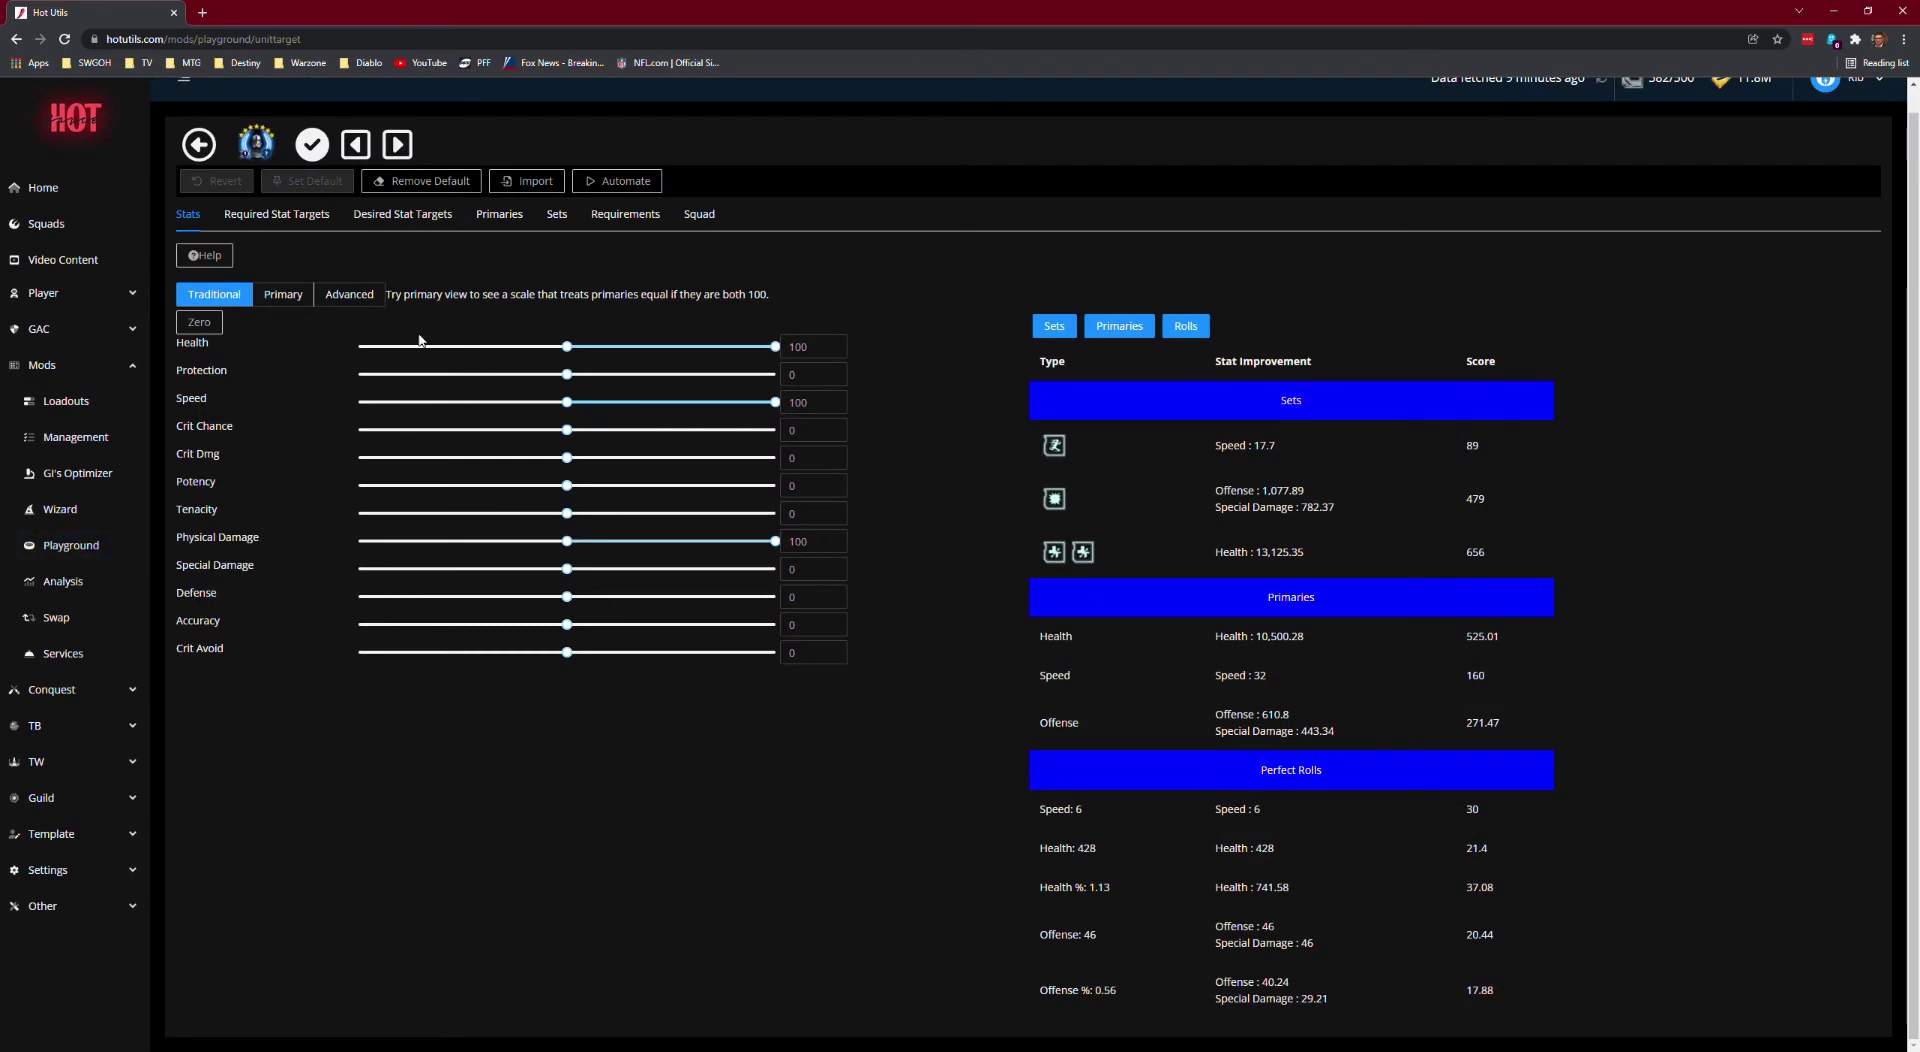
left_click(557, 214)
left_click(291, 367)
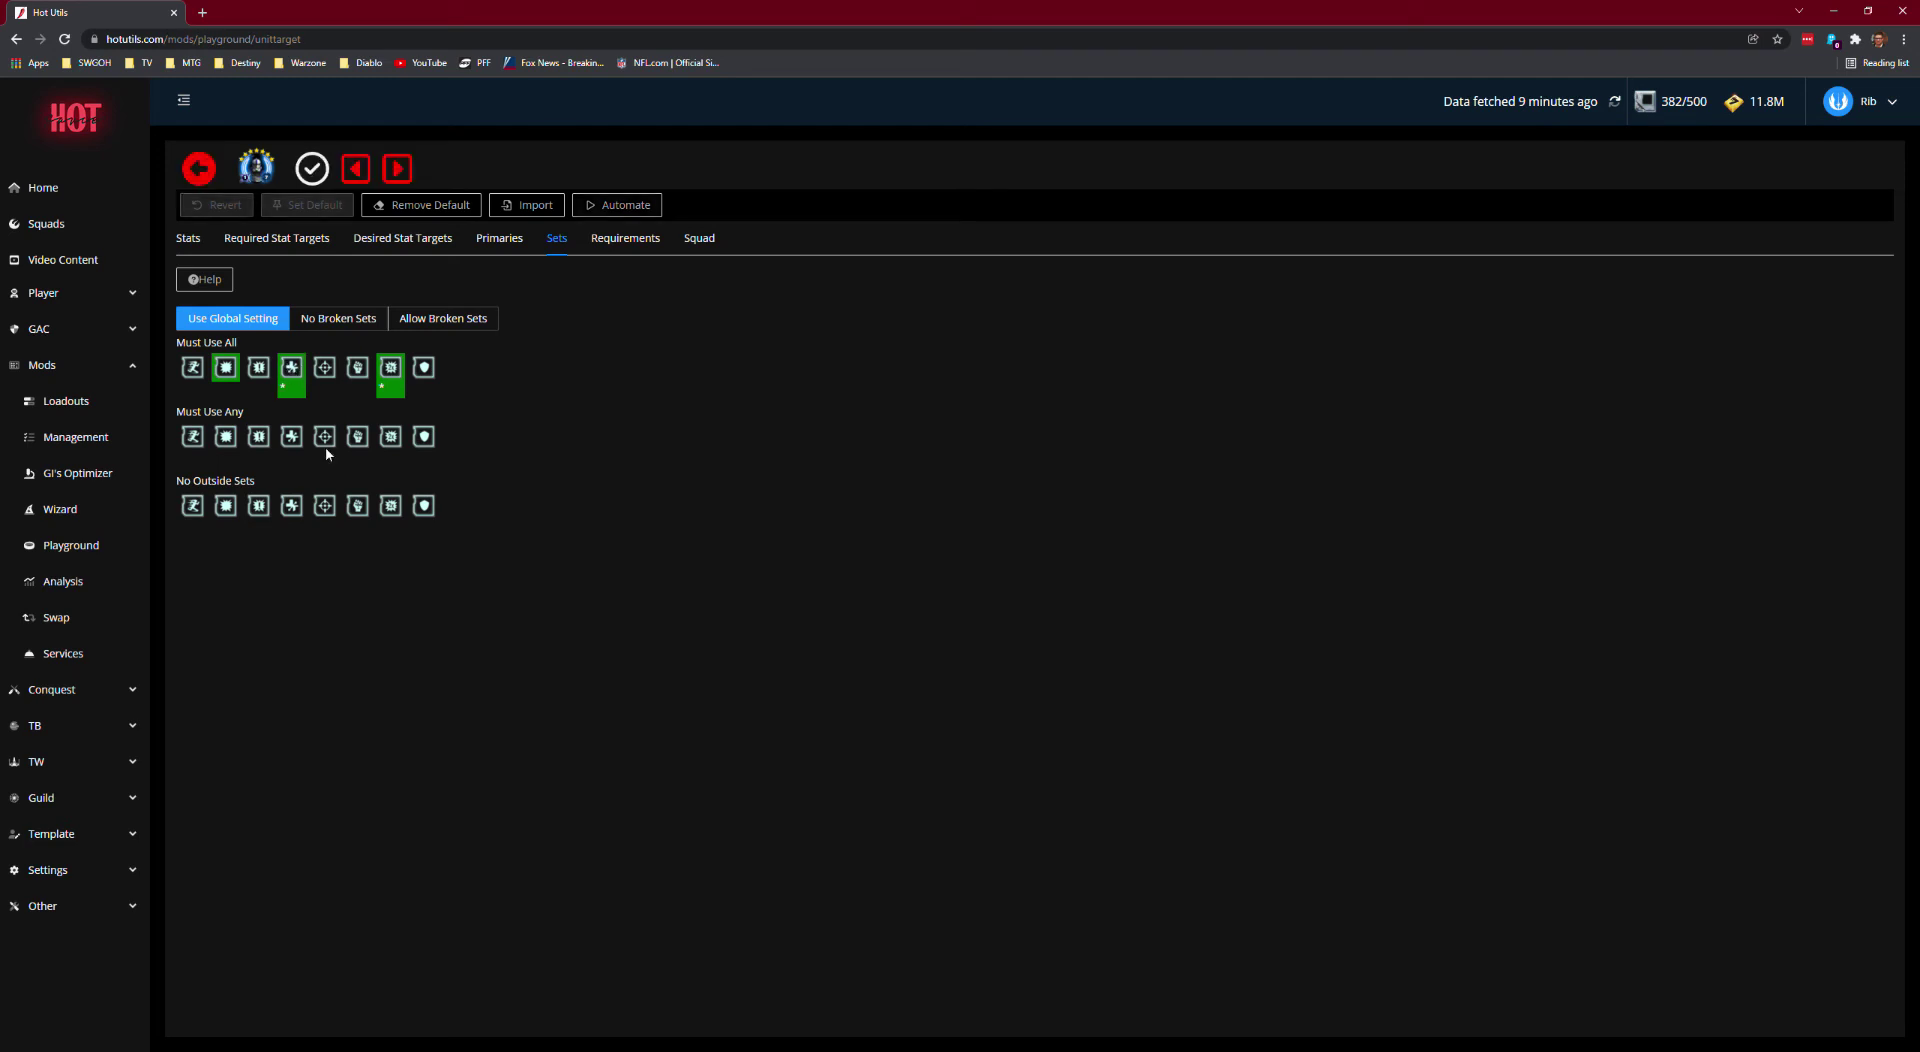
left_click(291, 366)
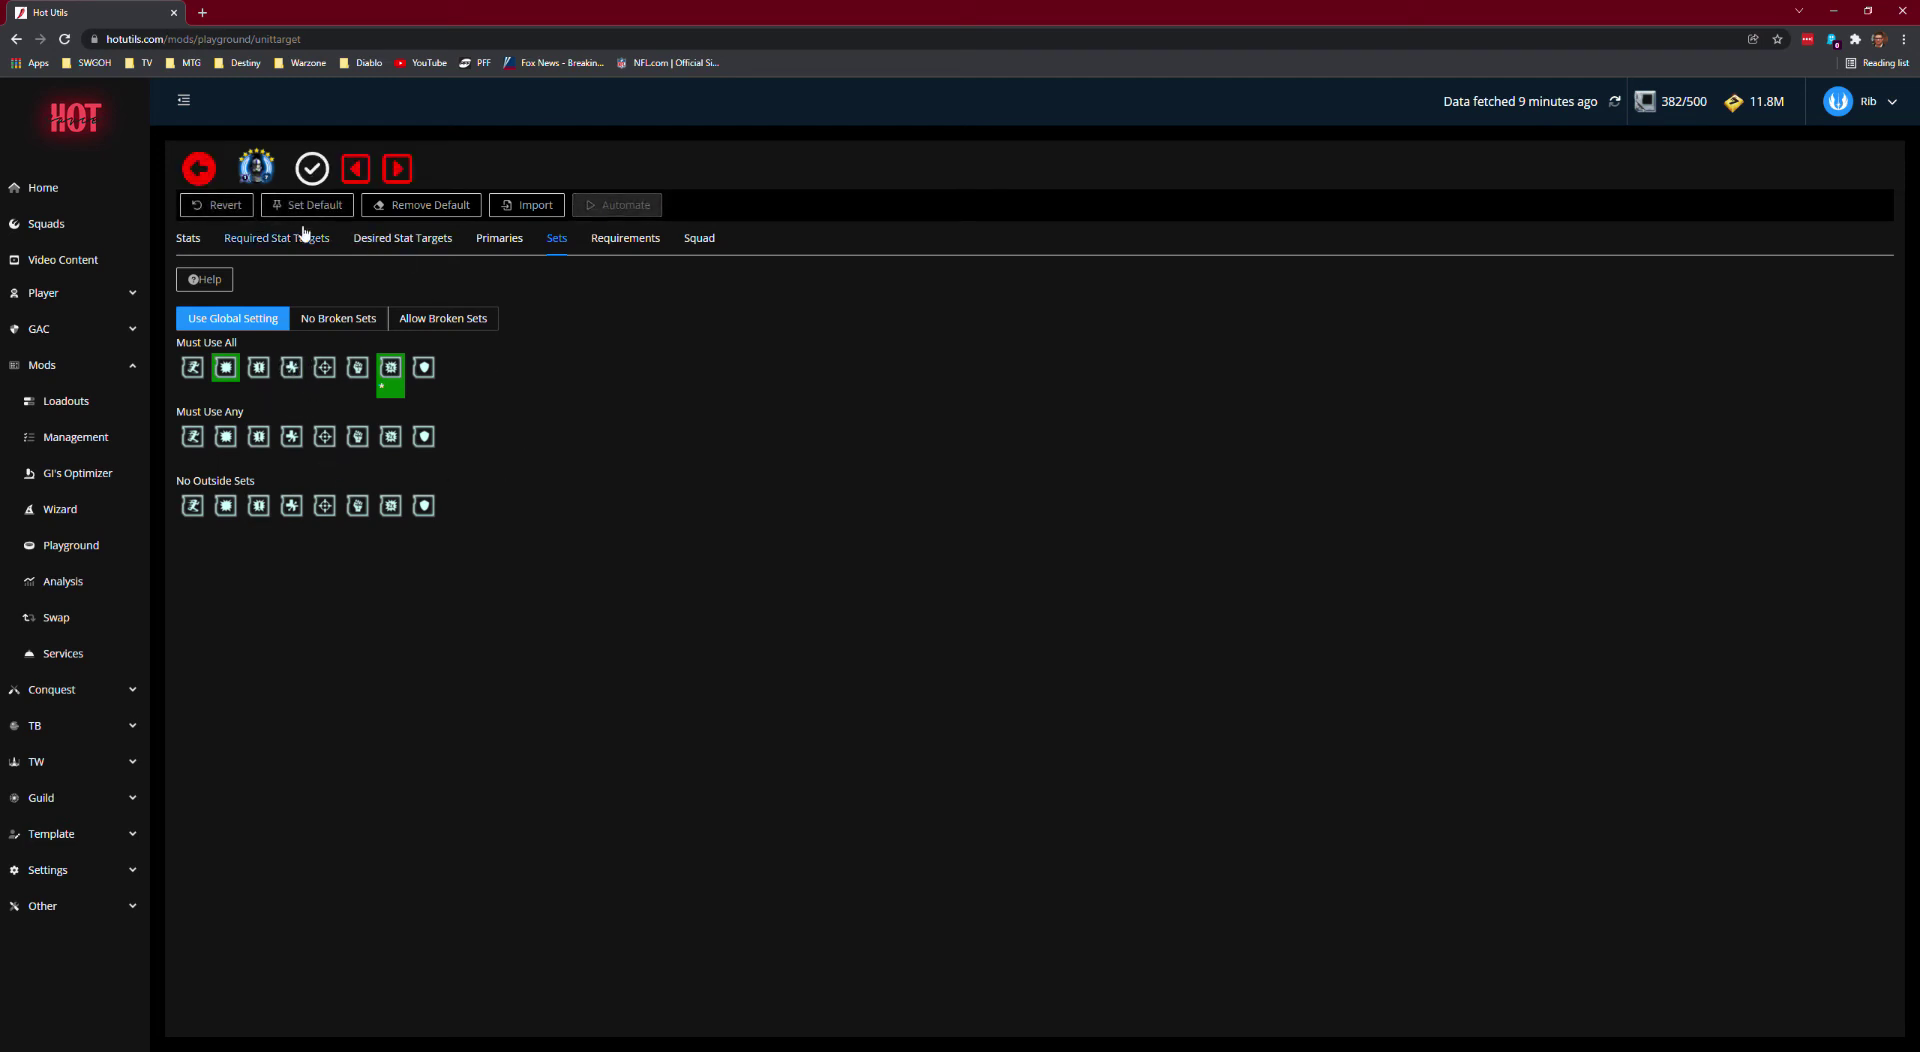
left_click(201, 172)
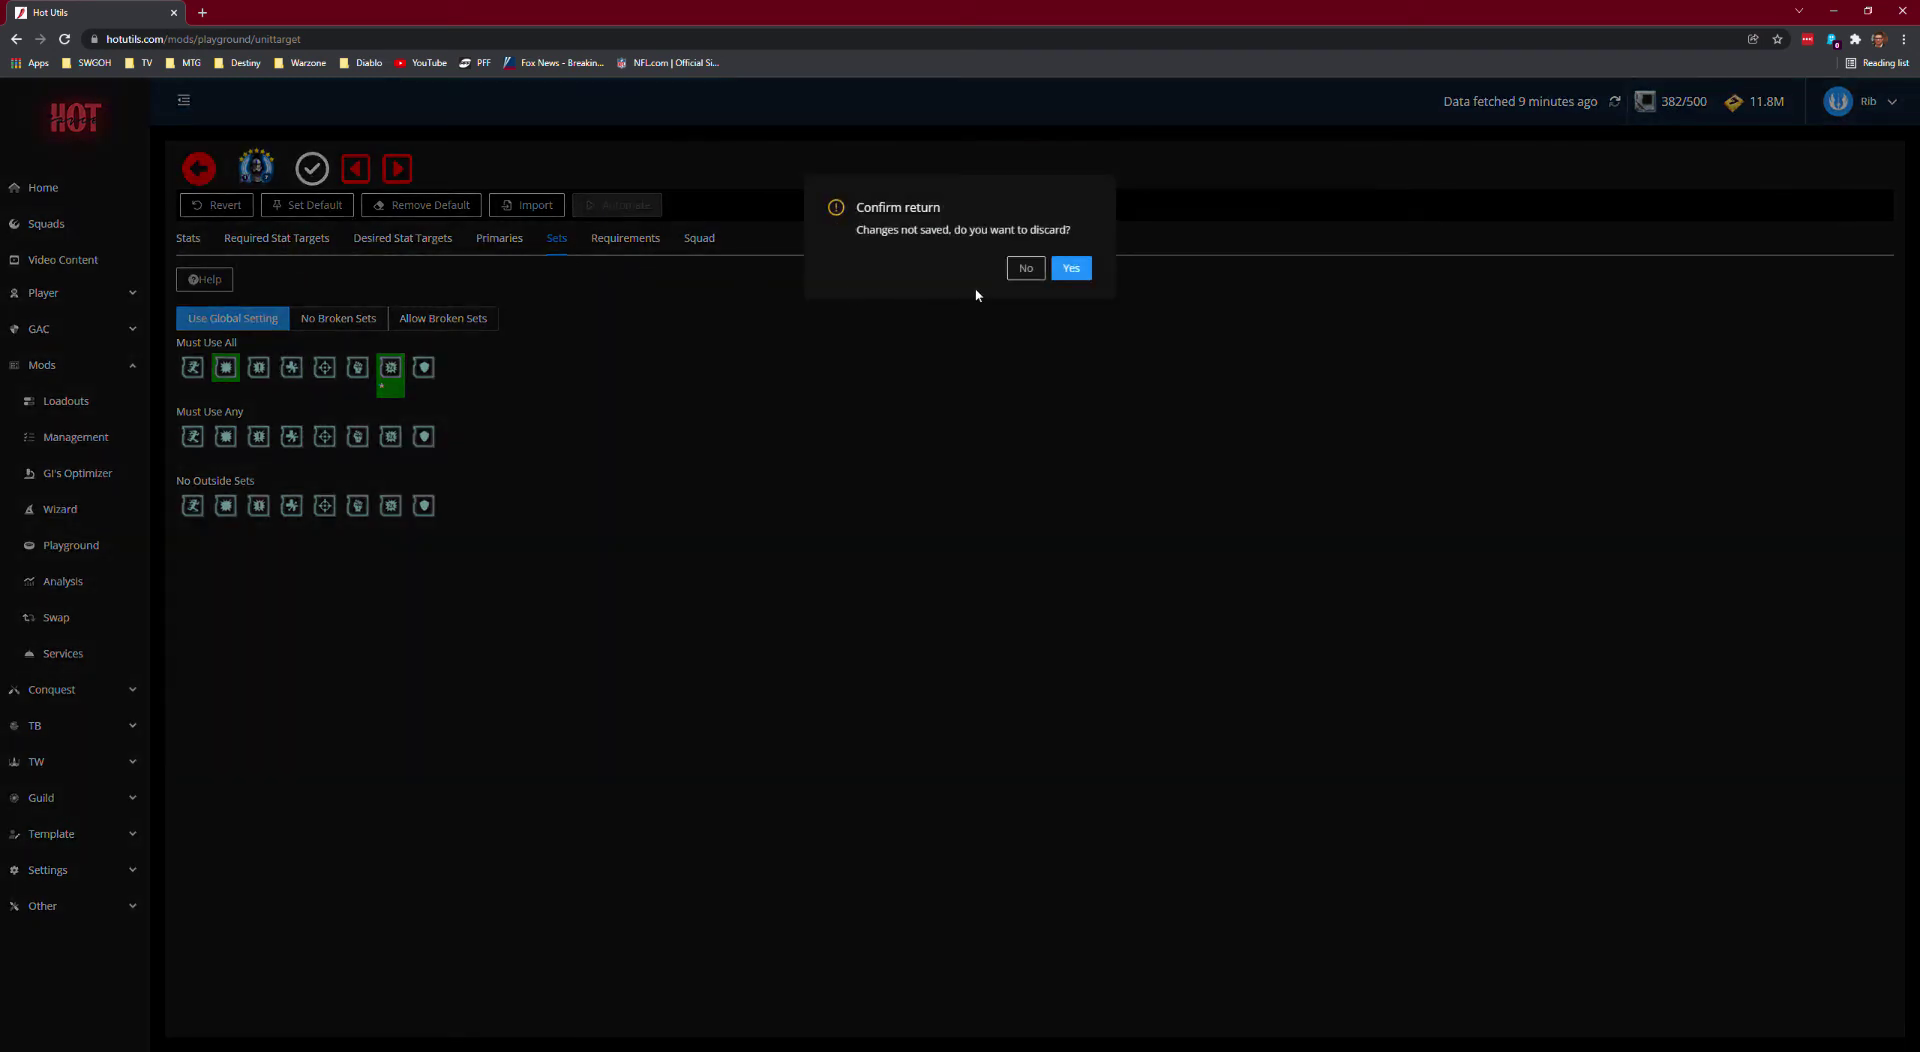
left_click(1071, 267)
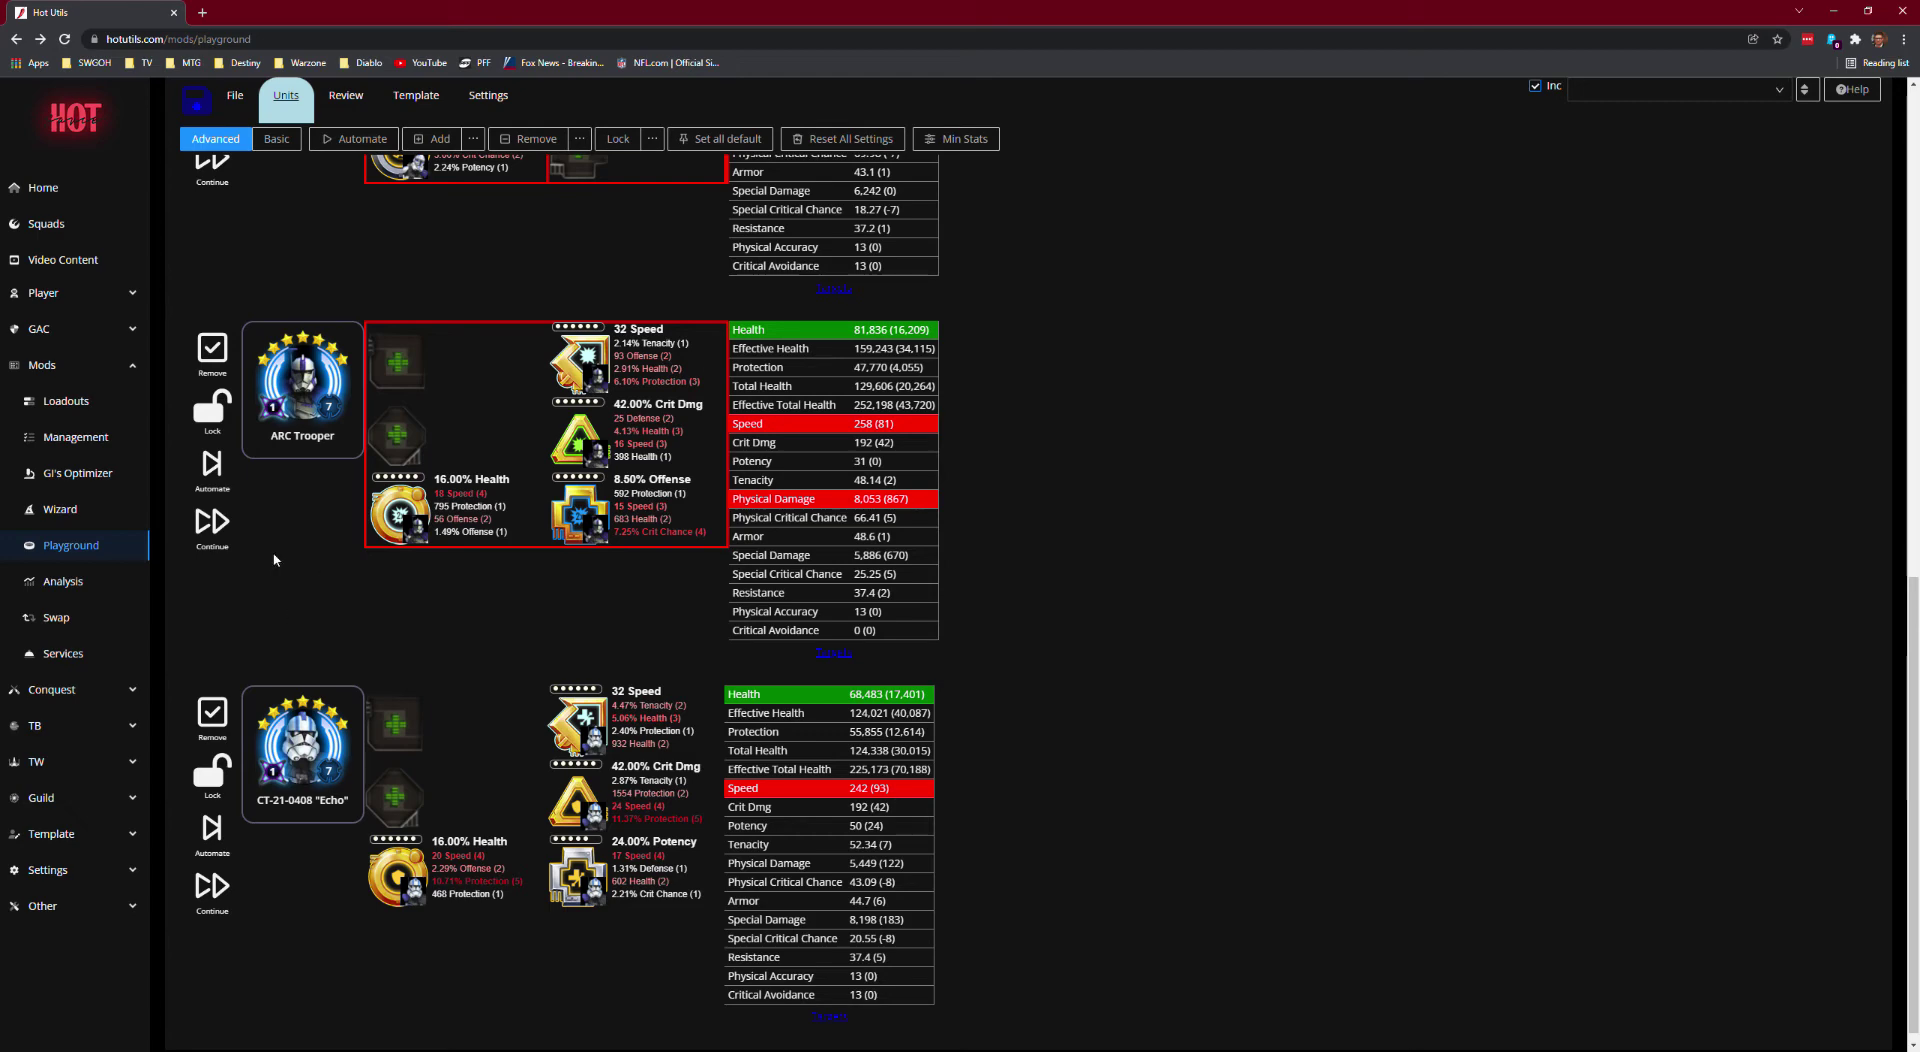
Step: Run the automated mod assignment for the whole squad, keeping mod sets unbroken and auto-reordering on failed targets
scroll(333, 560, "up", 10)
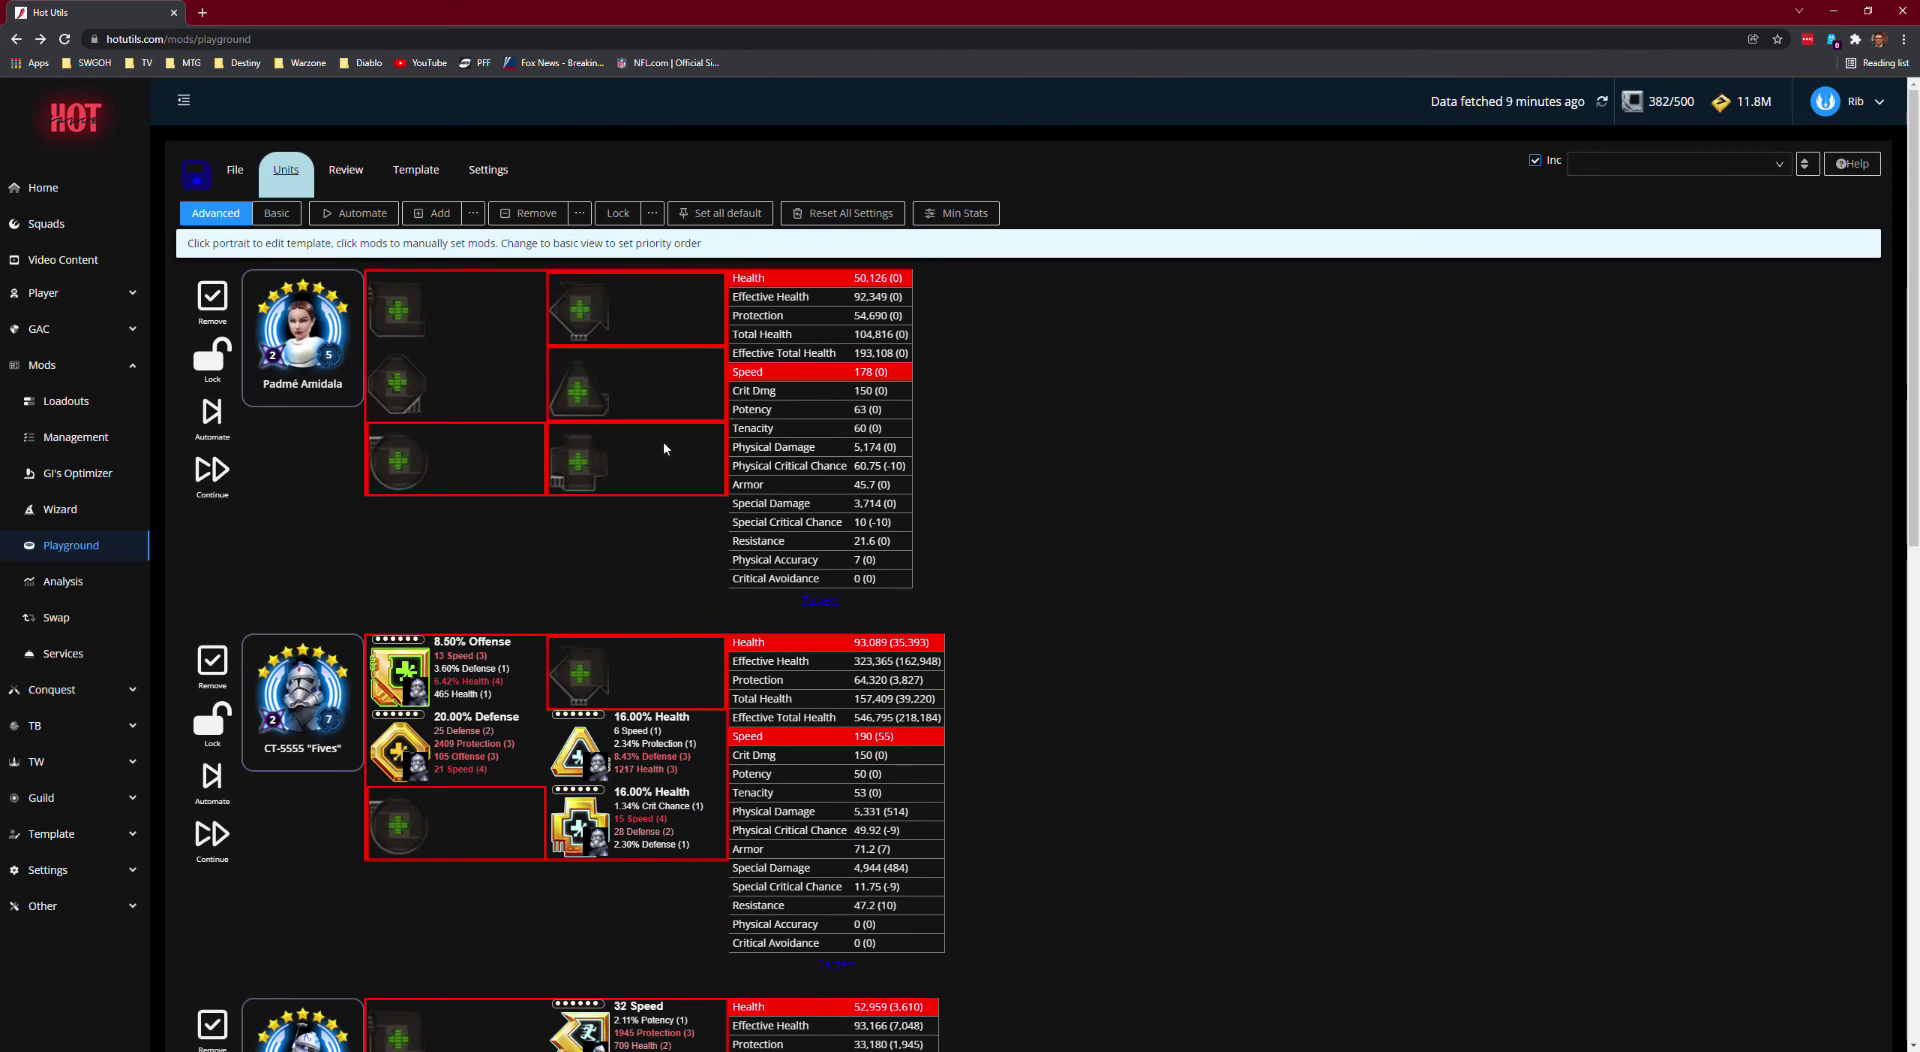
left_click(351, 214)
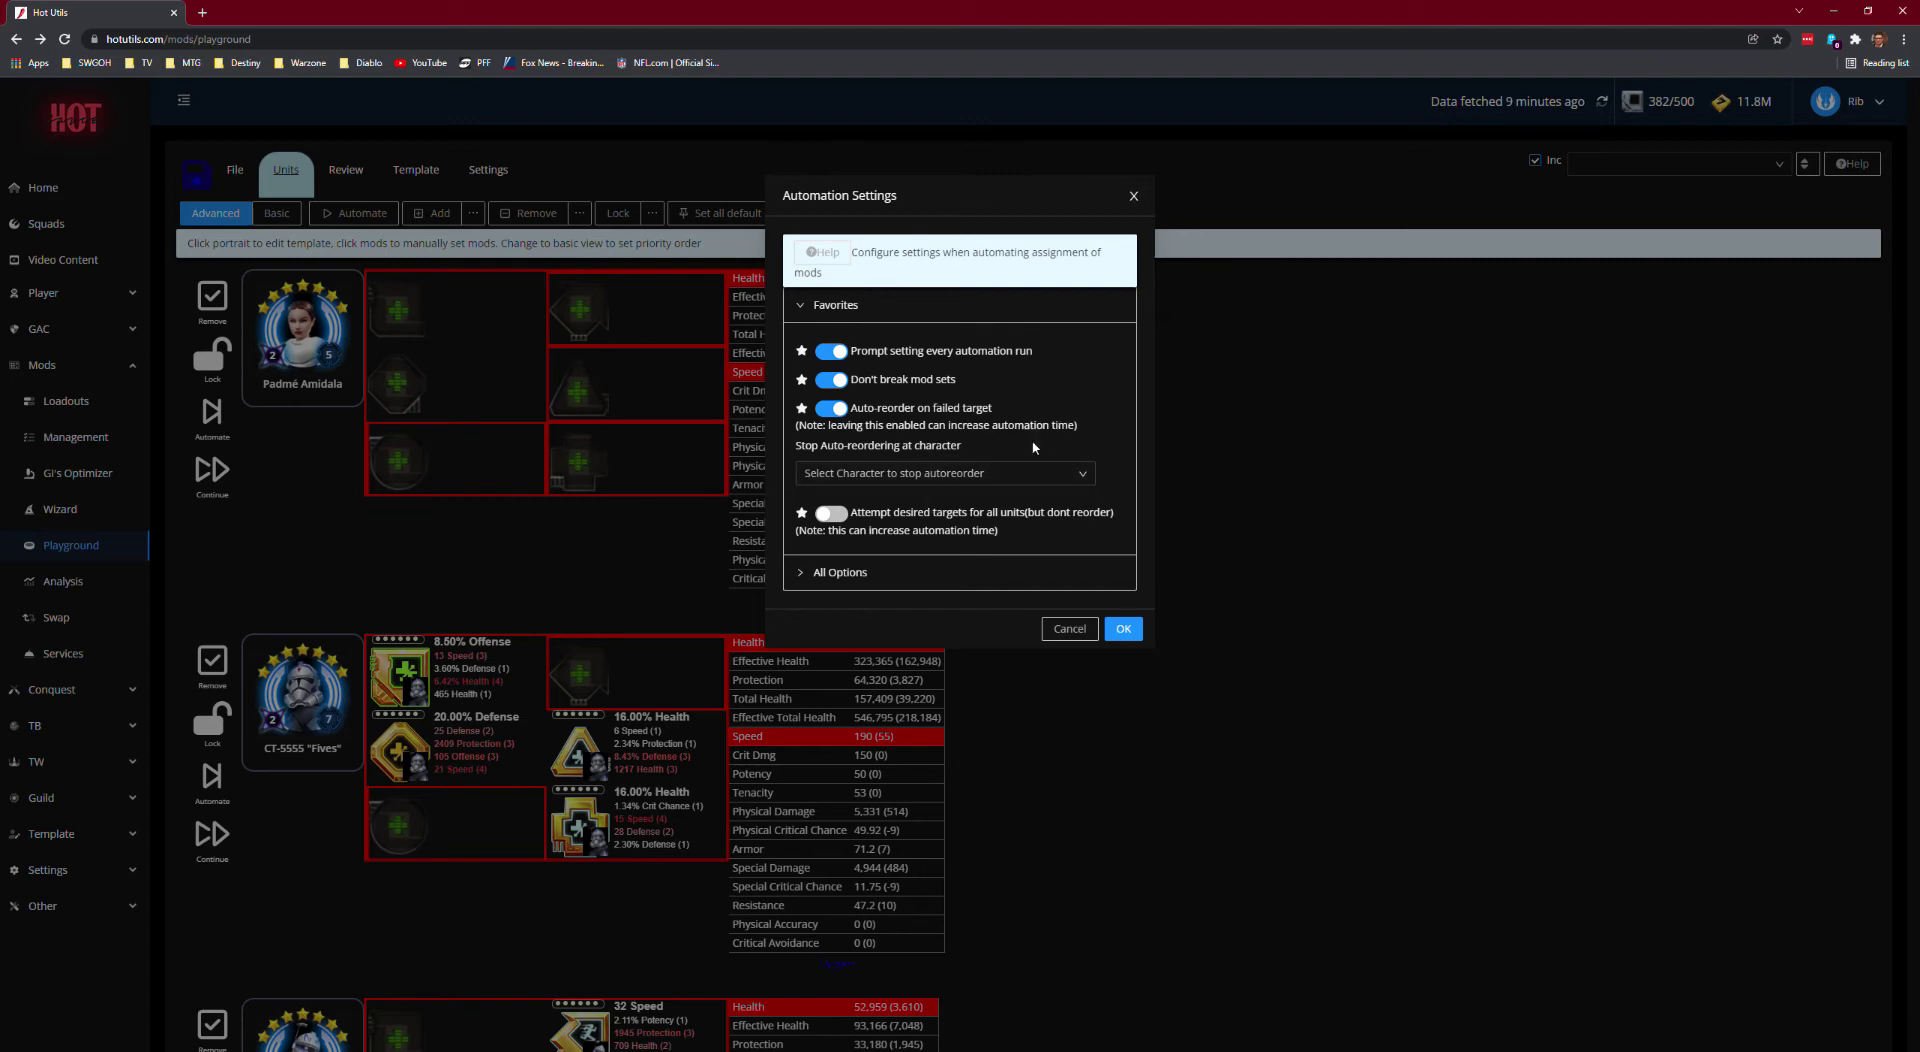
left_click(1123, 628)
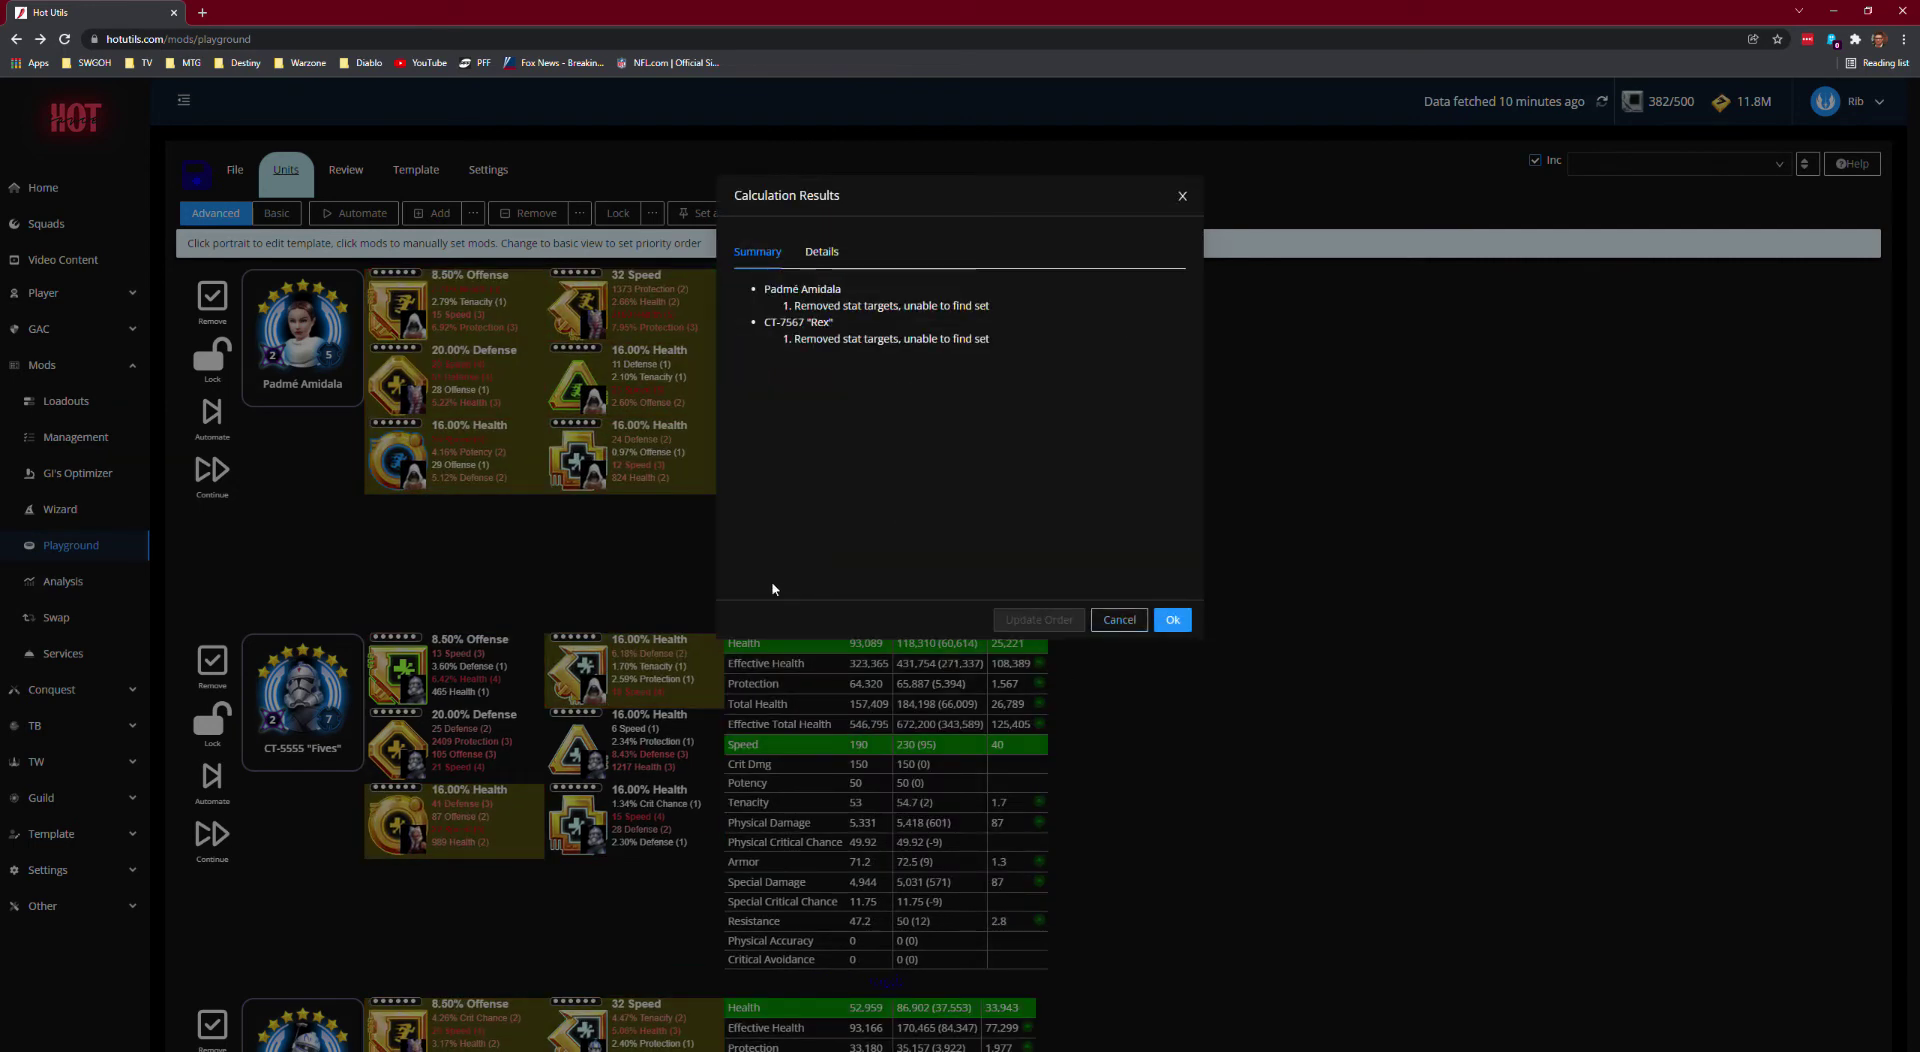
Step: Review the summary and per-unit details of the calculation results and accept them
left_click_drag(733, 196, 849, 200)
left_click(821, 250)
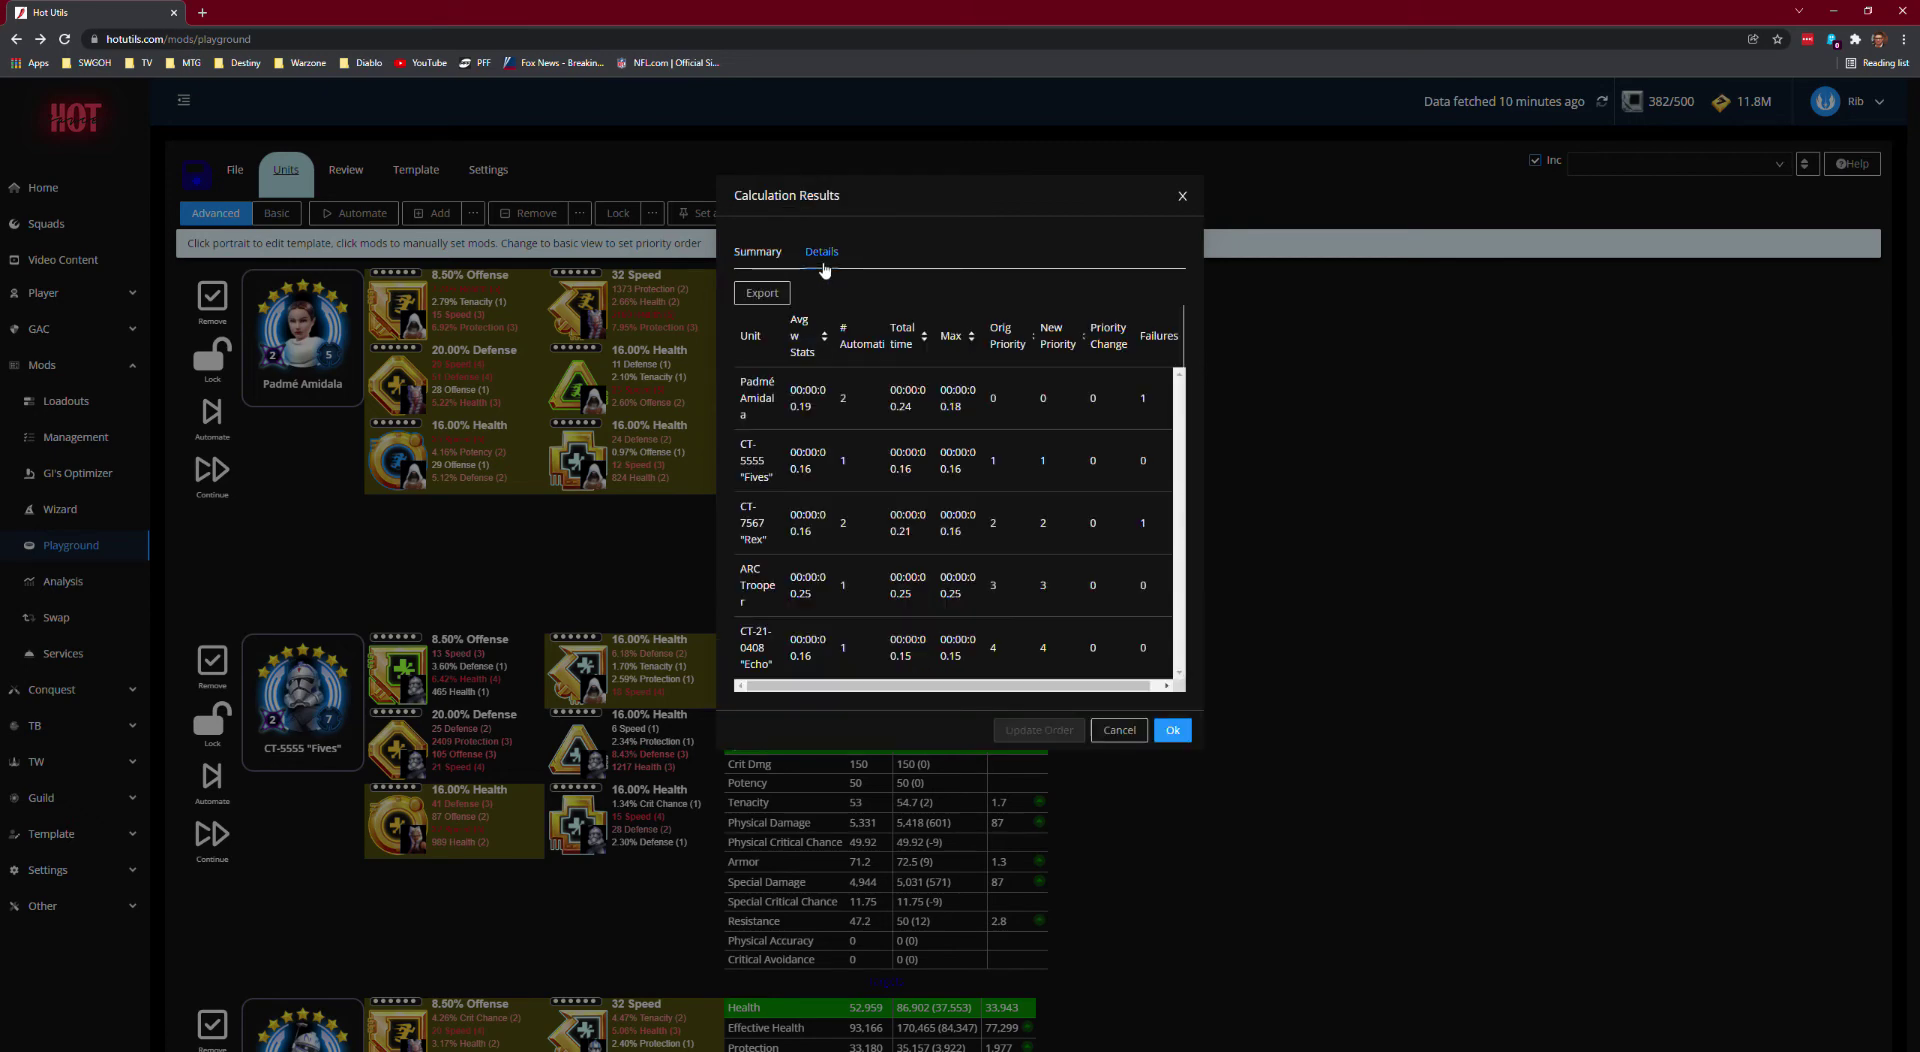
left_click(757, 251)
left_click(1172, 620)
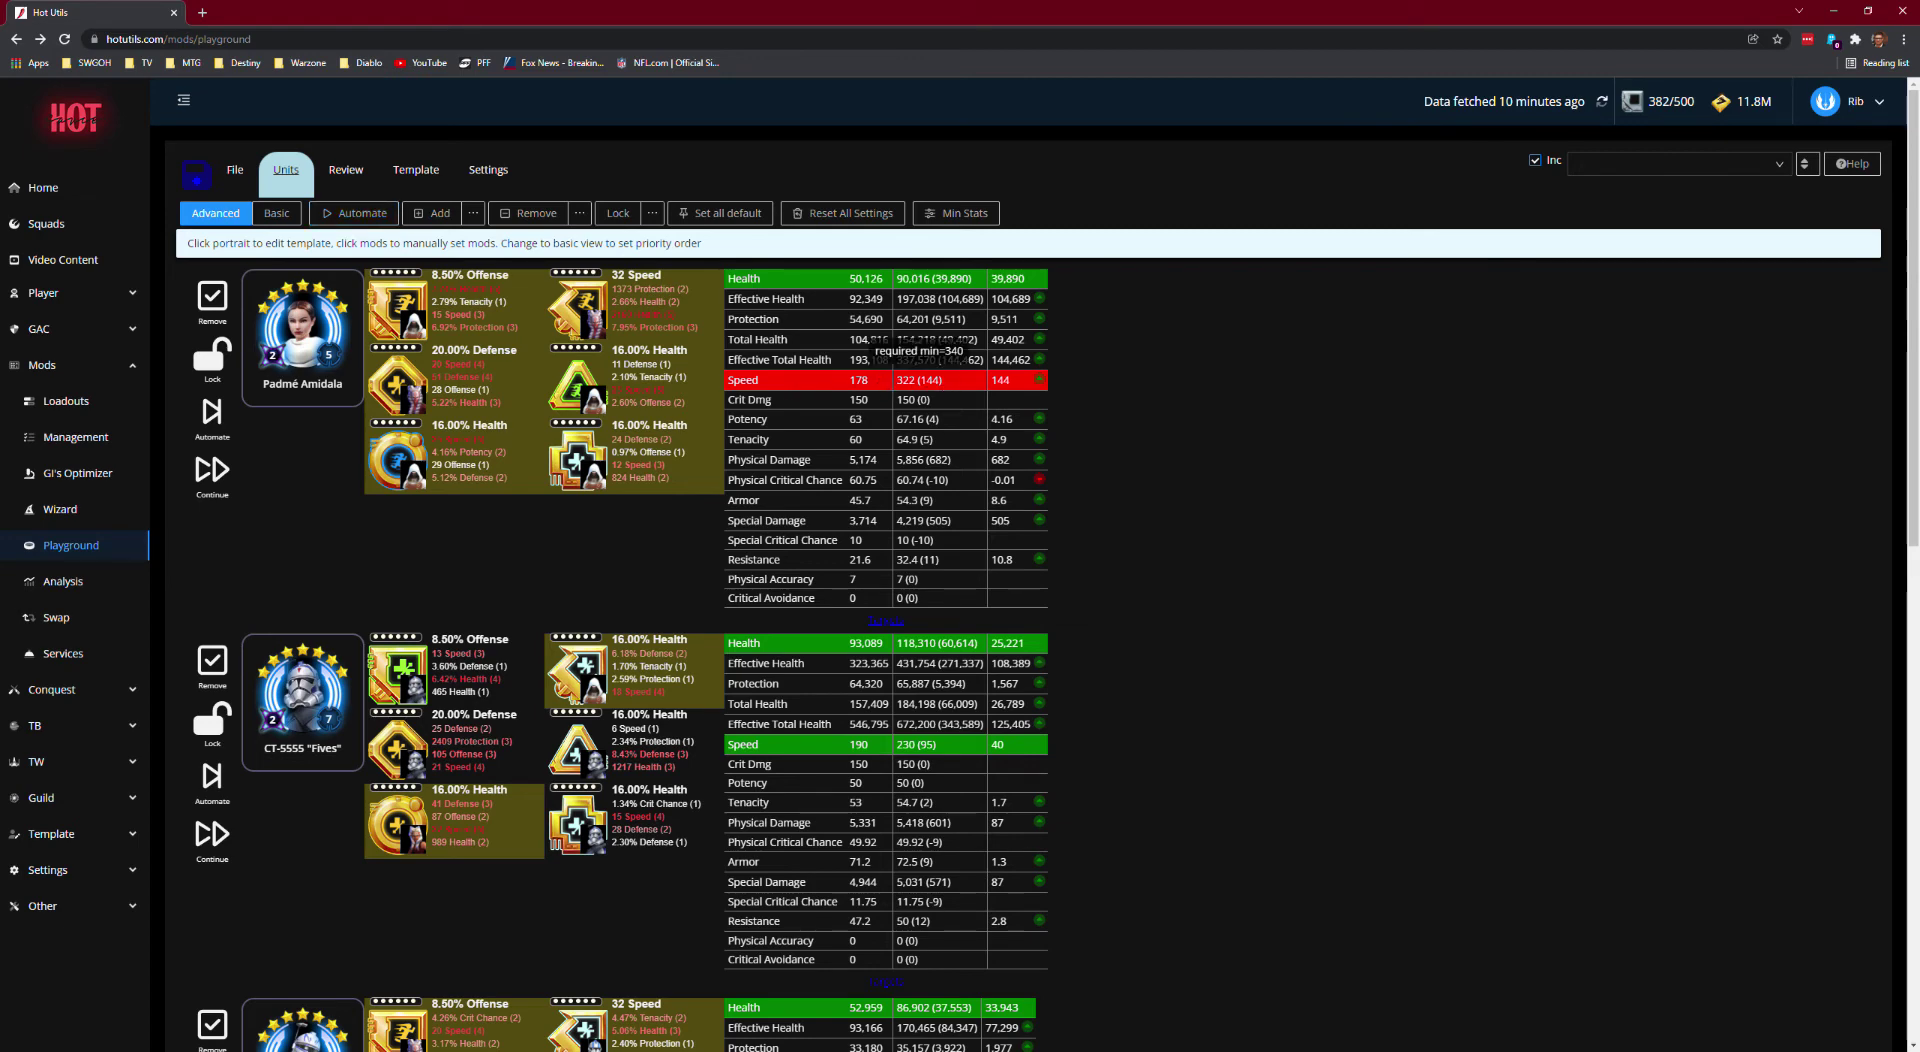
Step: Compare the assigned mods and stats with the required minimums for health and speed, from Padmé Amidala to Rex
mouse_move(940, 280)
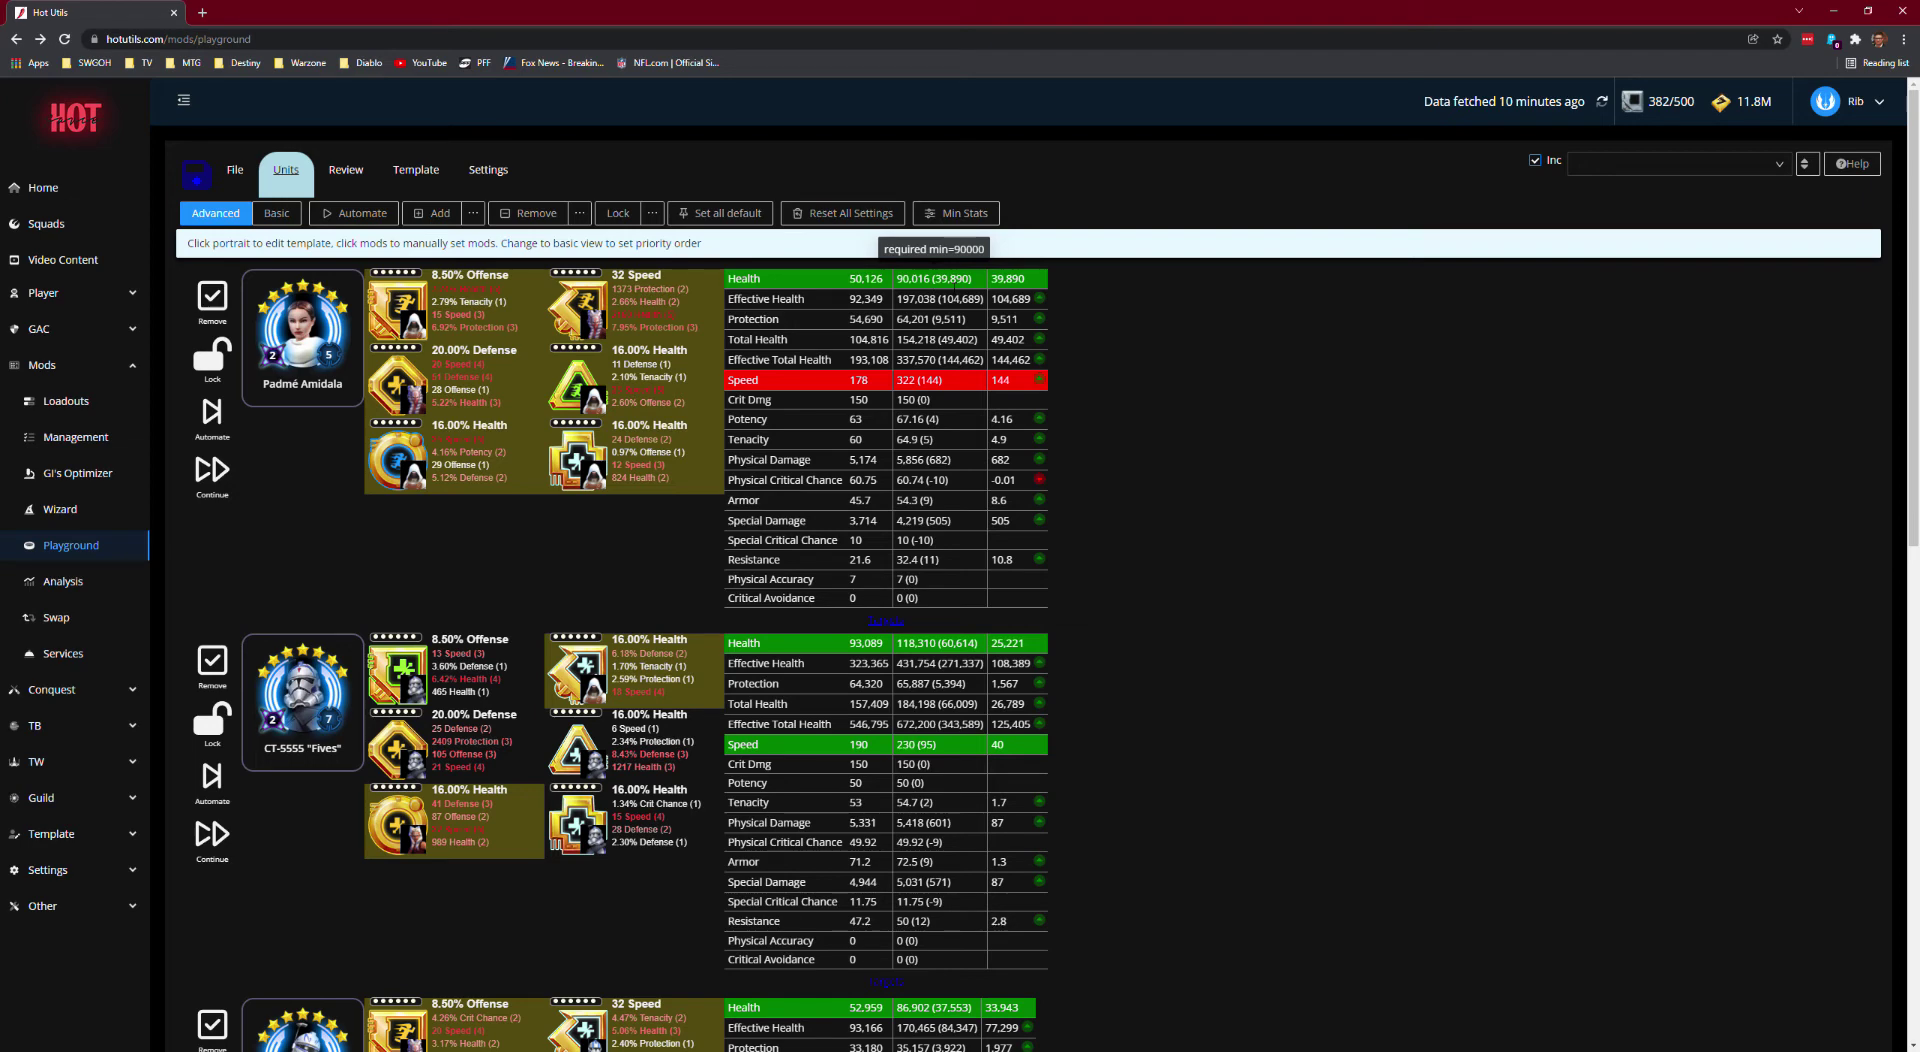
mouse_move(938, 383)
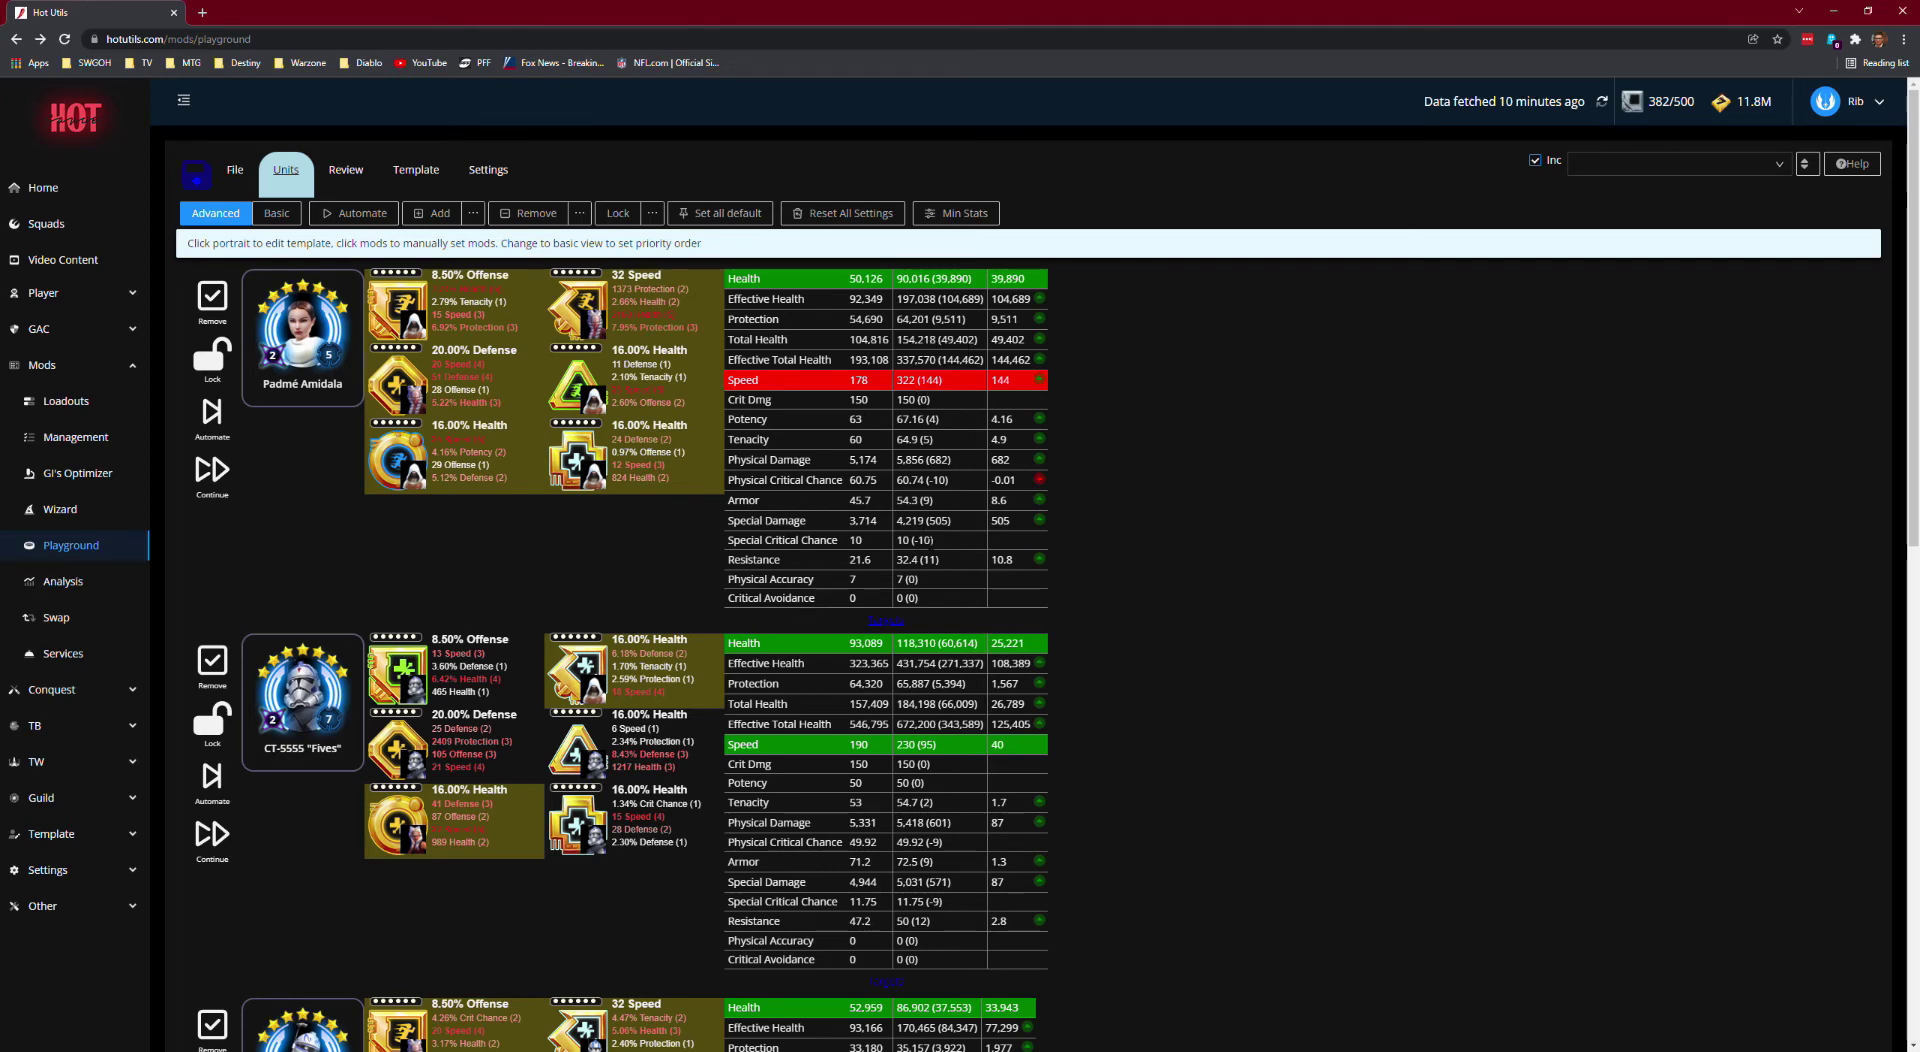
scroll(1035, 600, "down", 4)
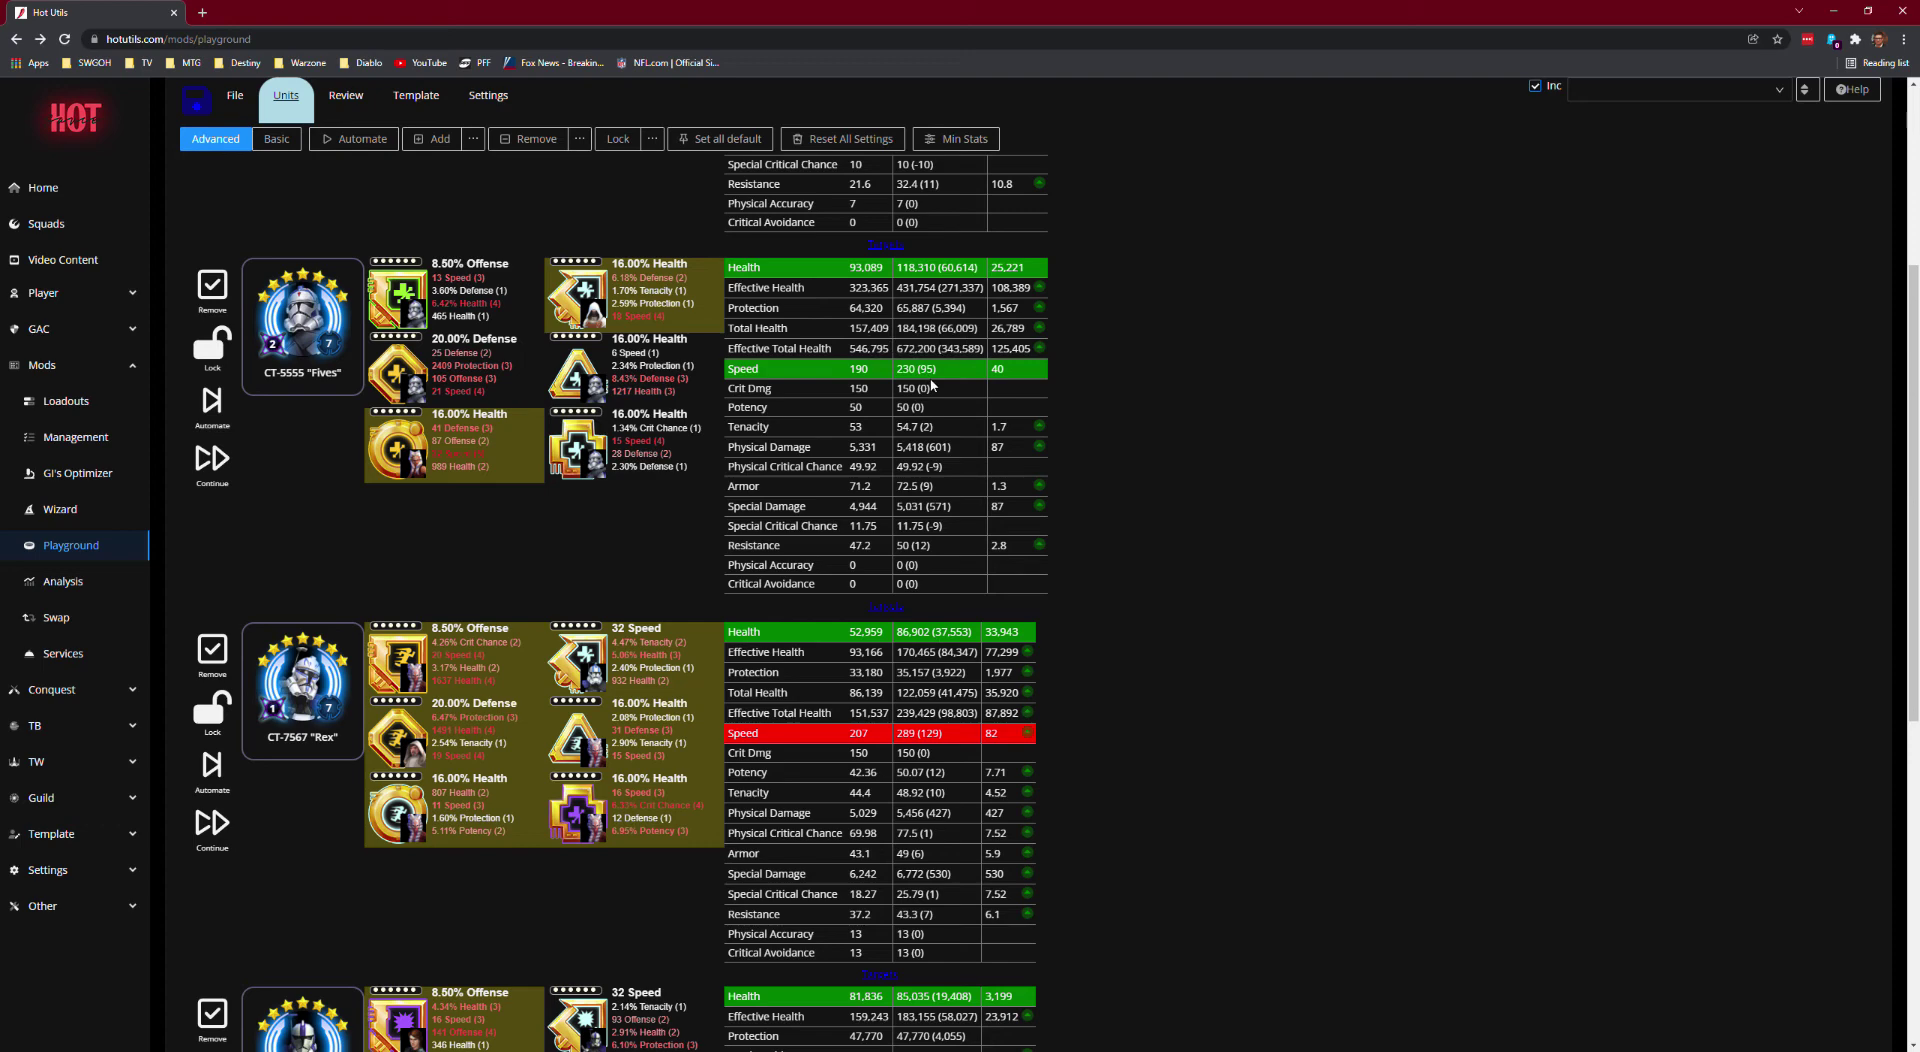
scroll(1070, 480, "down", 3)
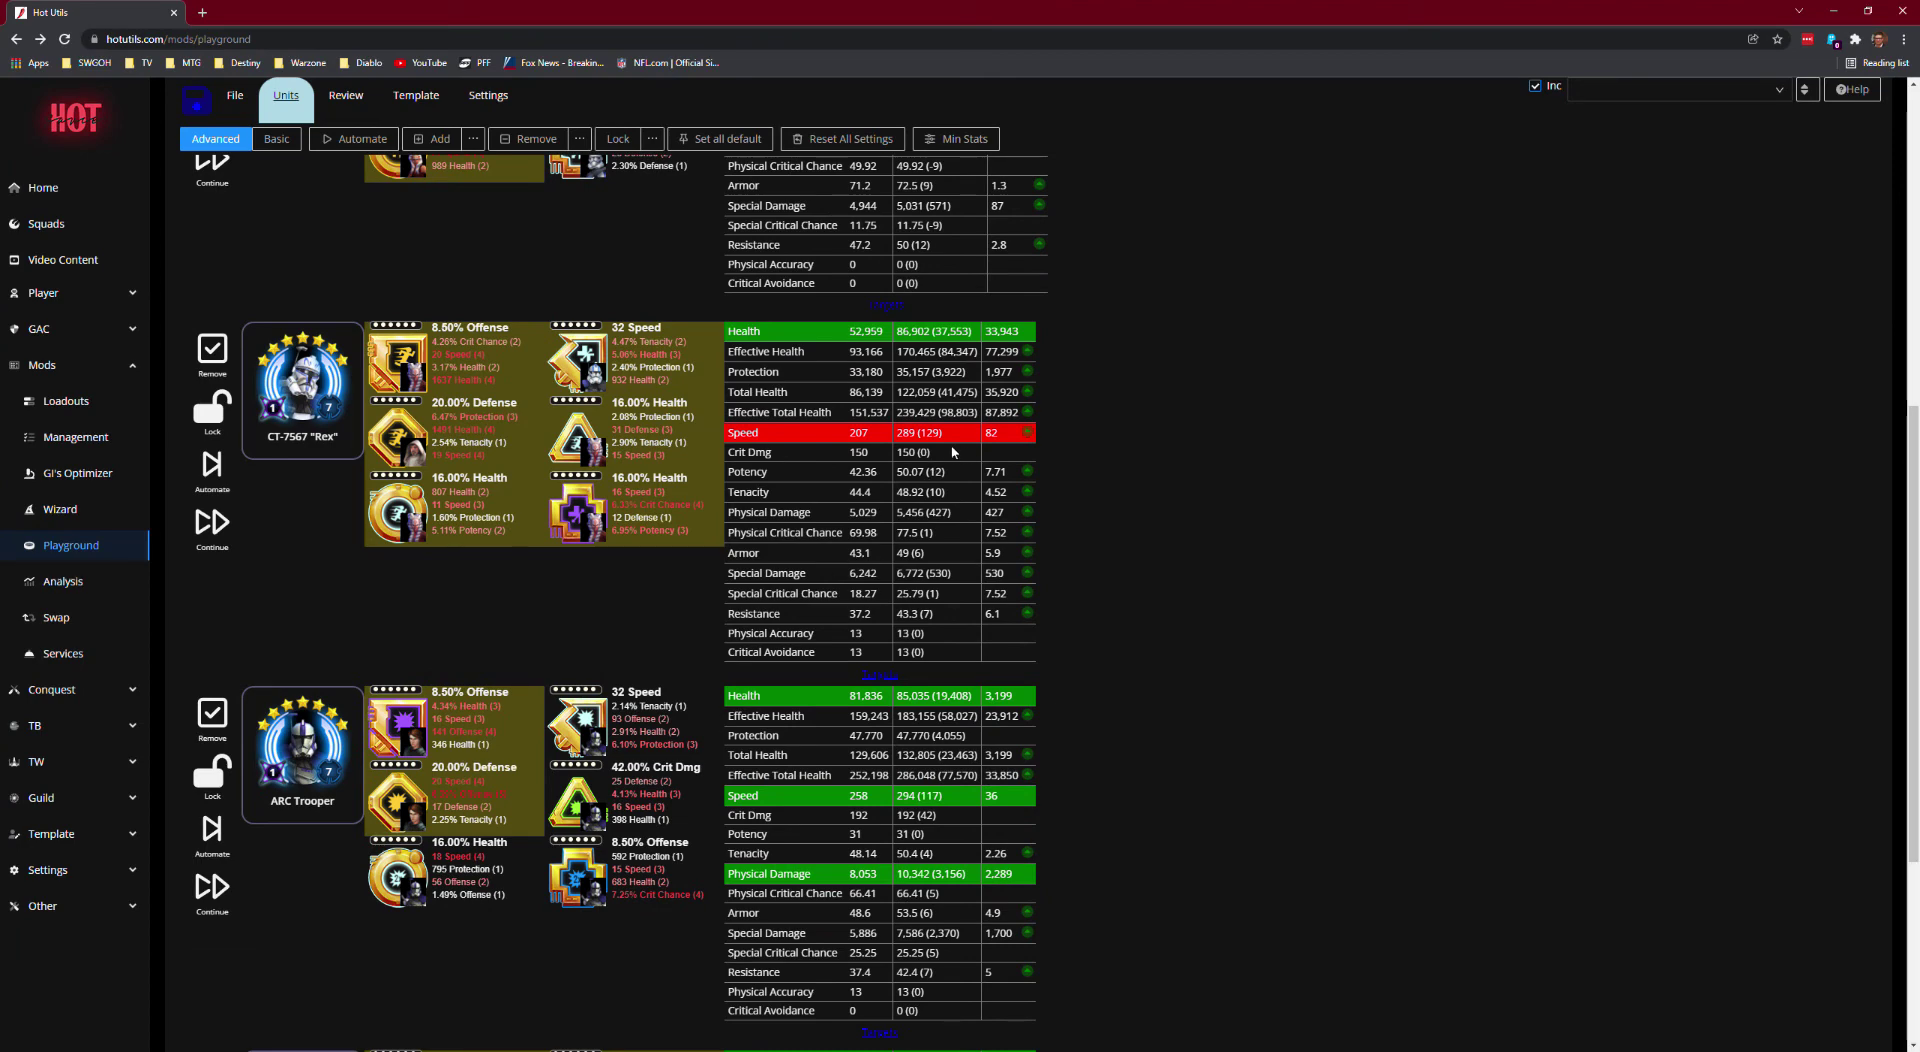
mouse_move(921, 440)
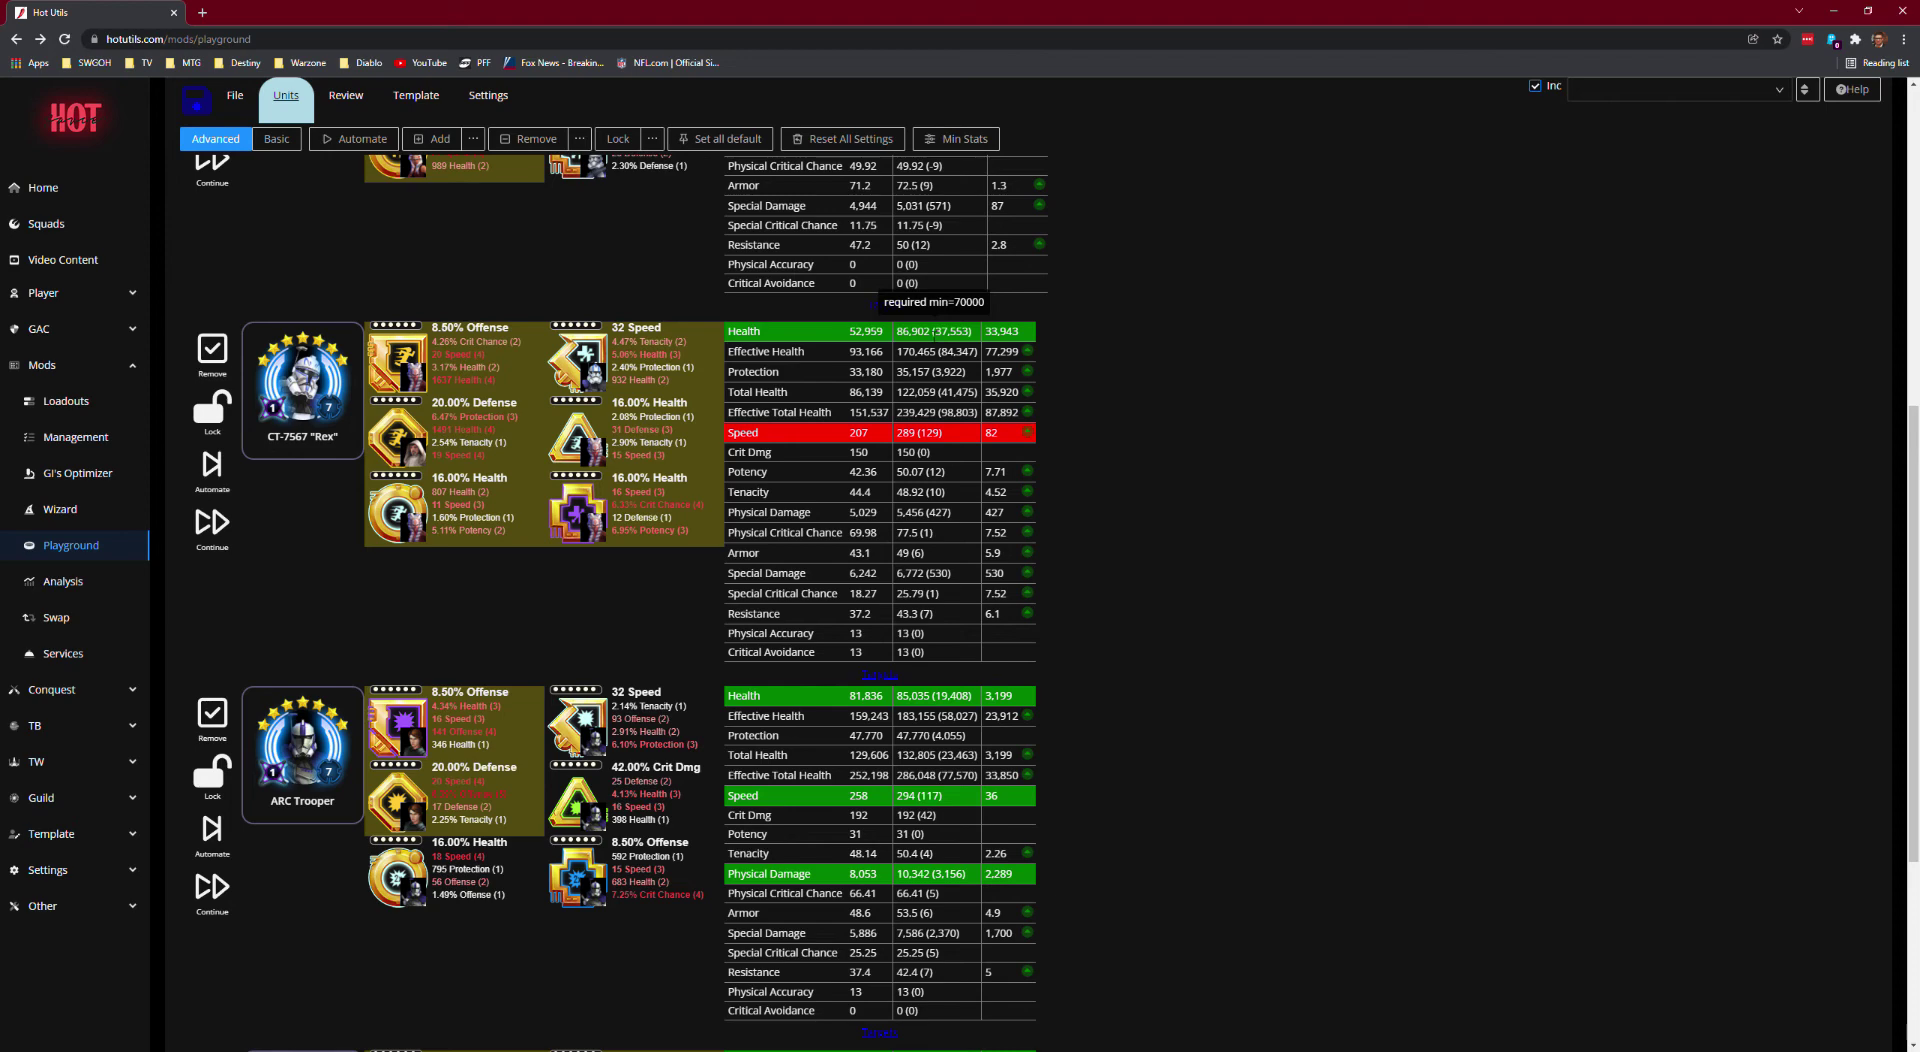
Step: Set Rex's Health stat weight to 75, save it and return to the unit list
left_click(297, 396)
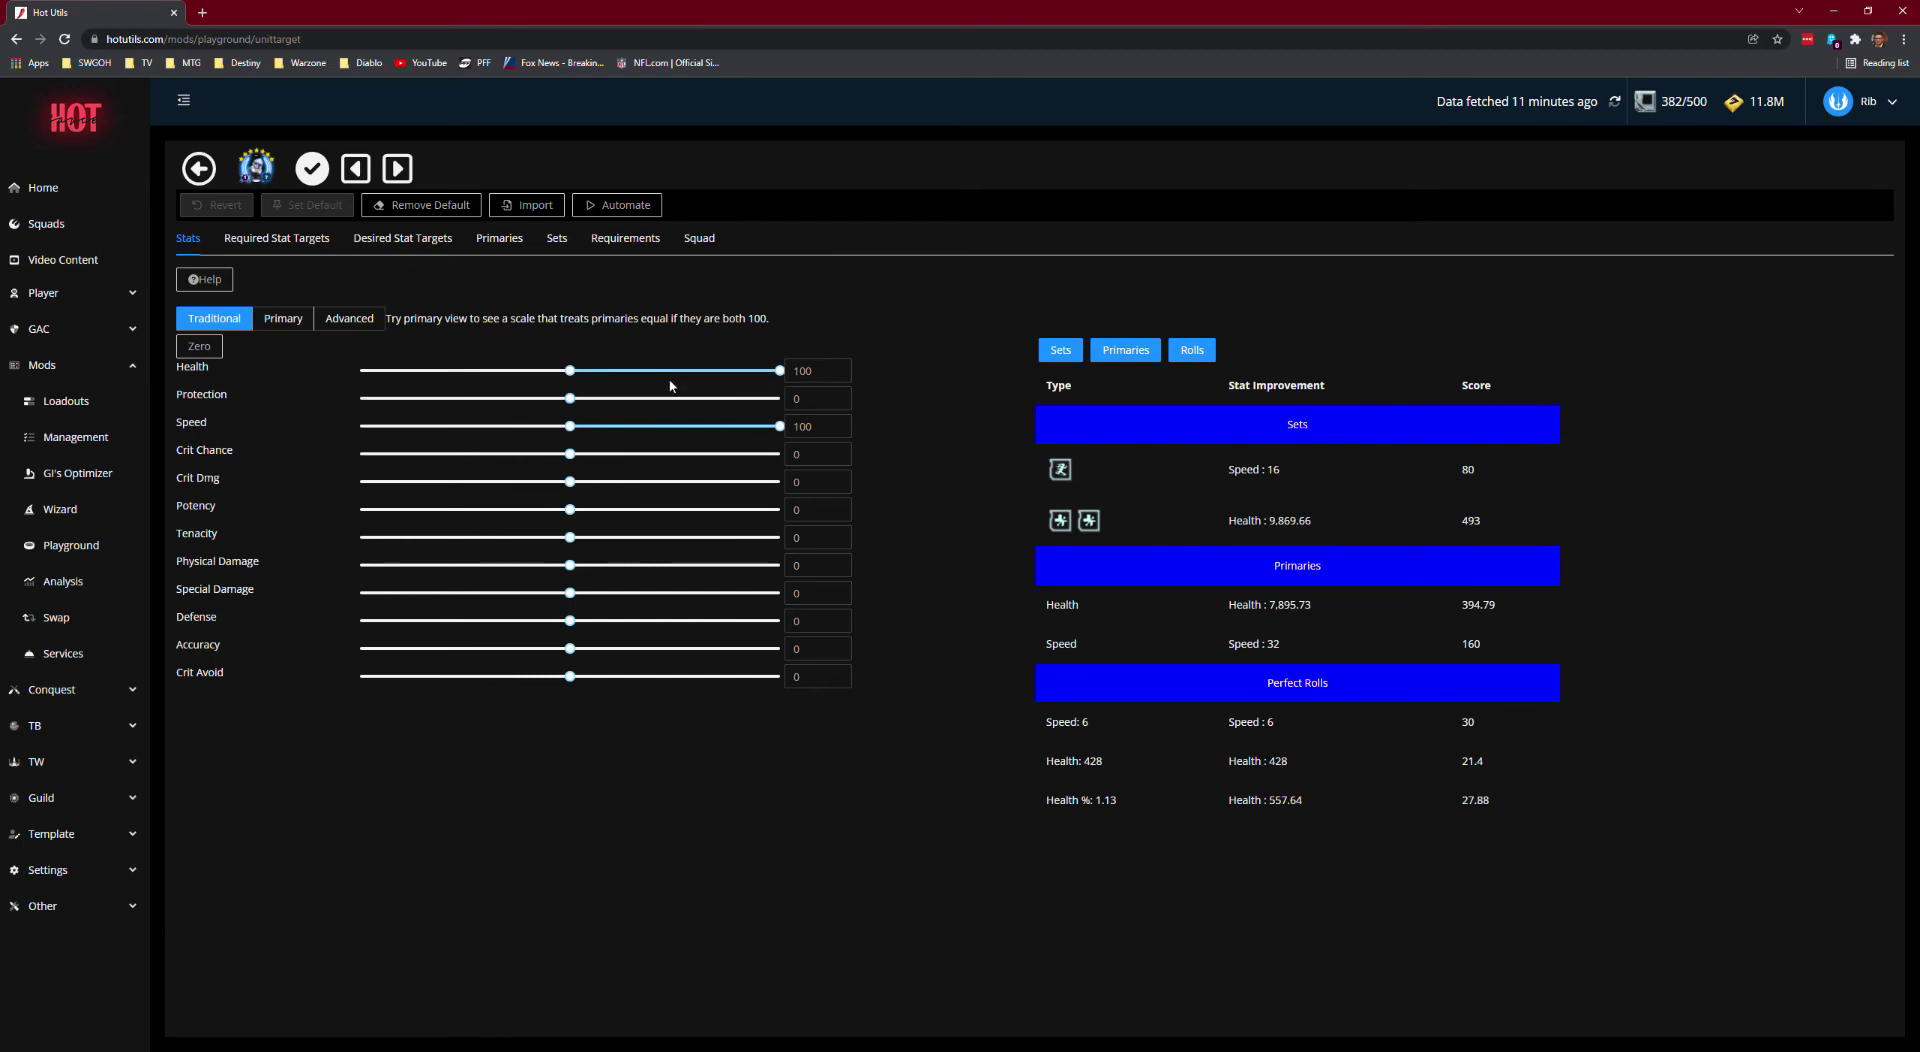
mouse_move(784, 433)
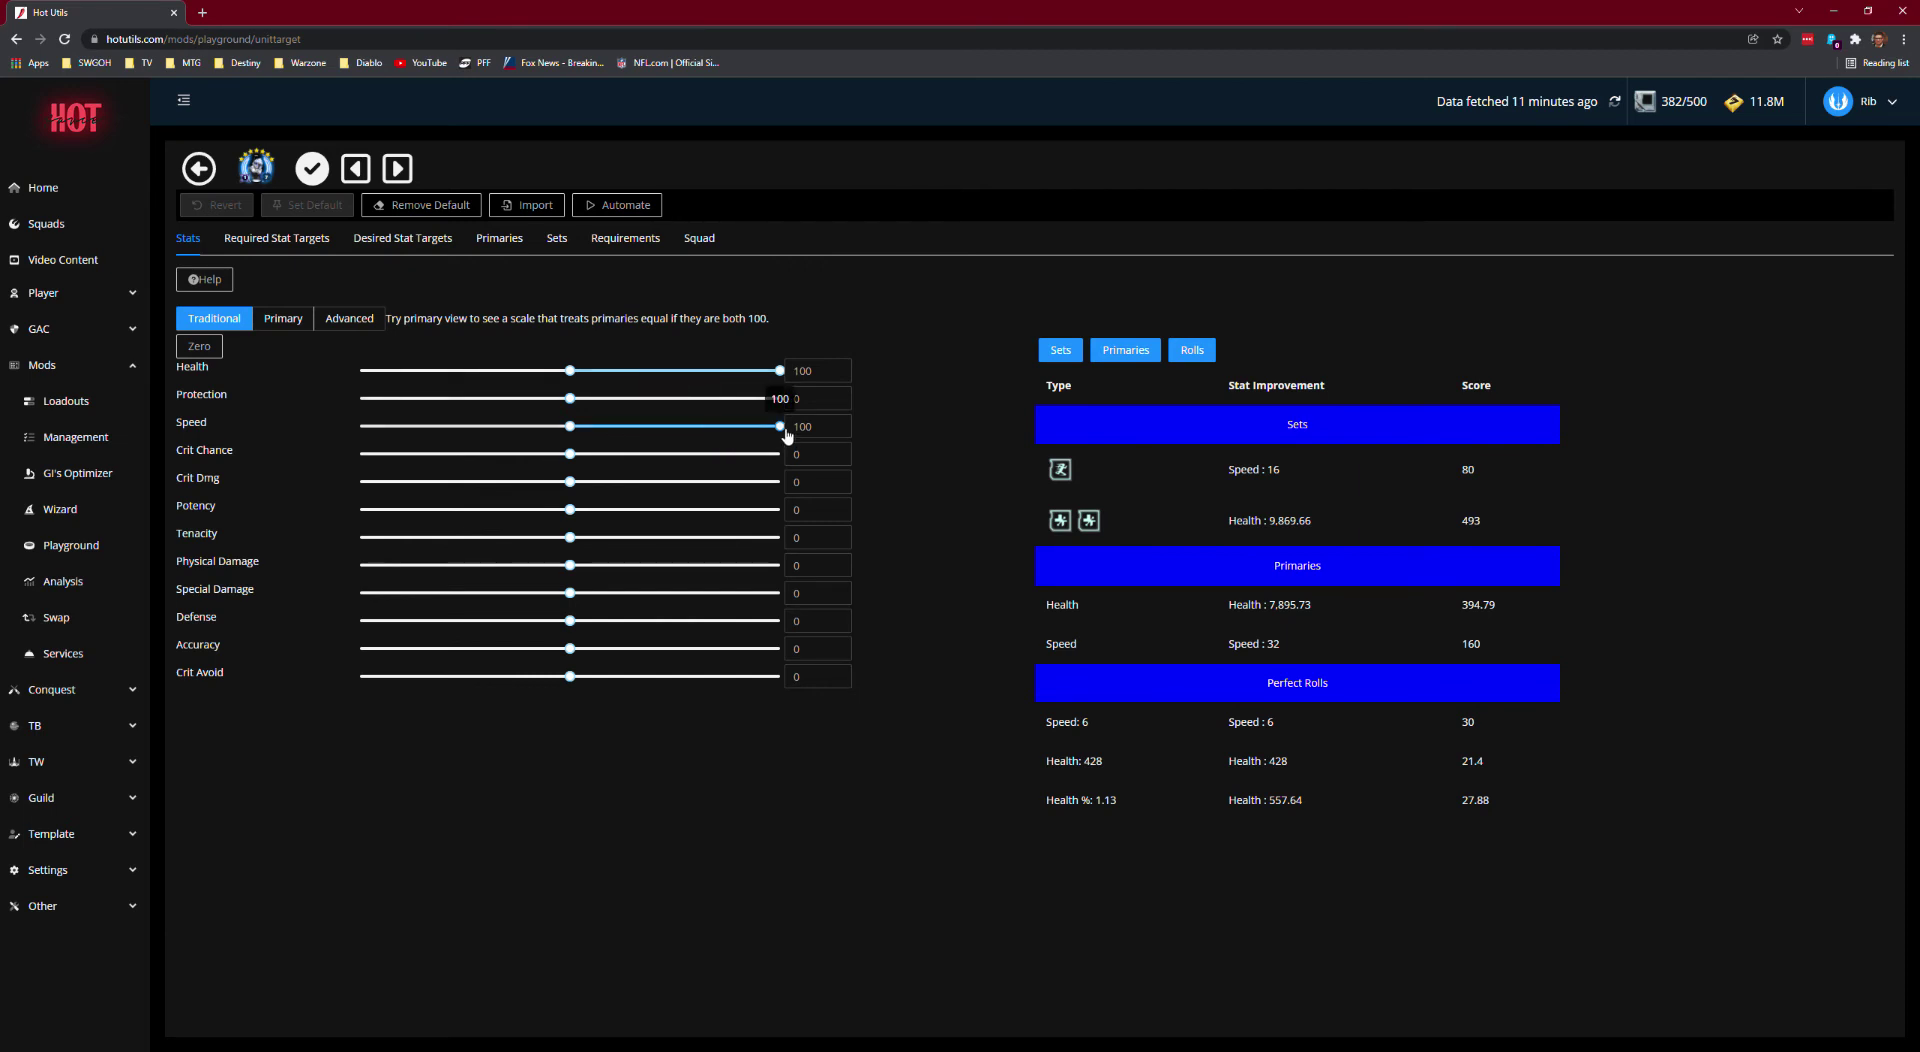
left_click(778, 374)
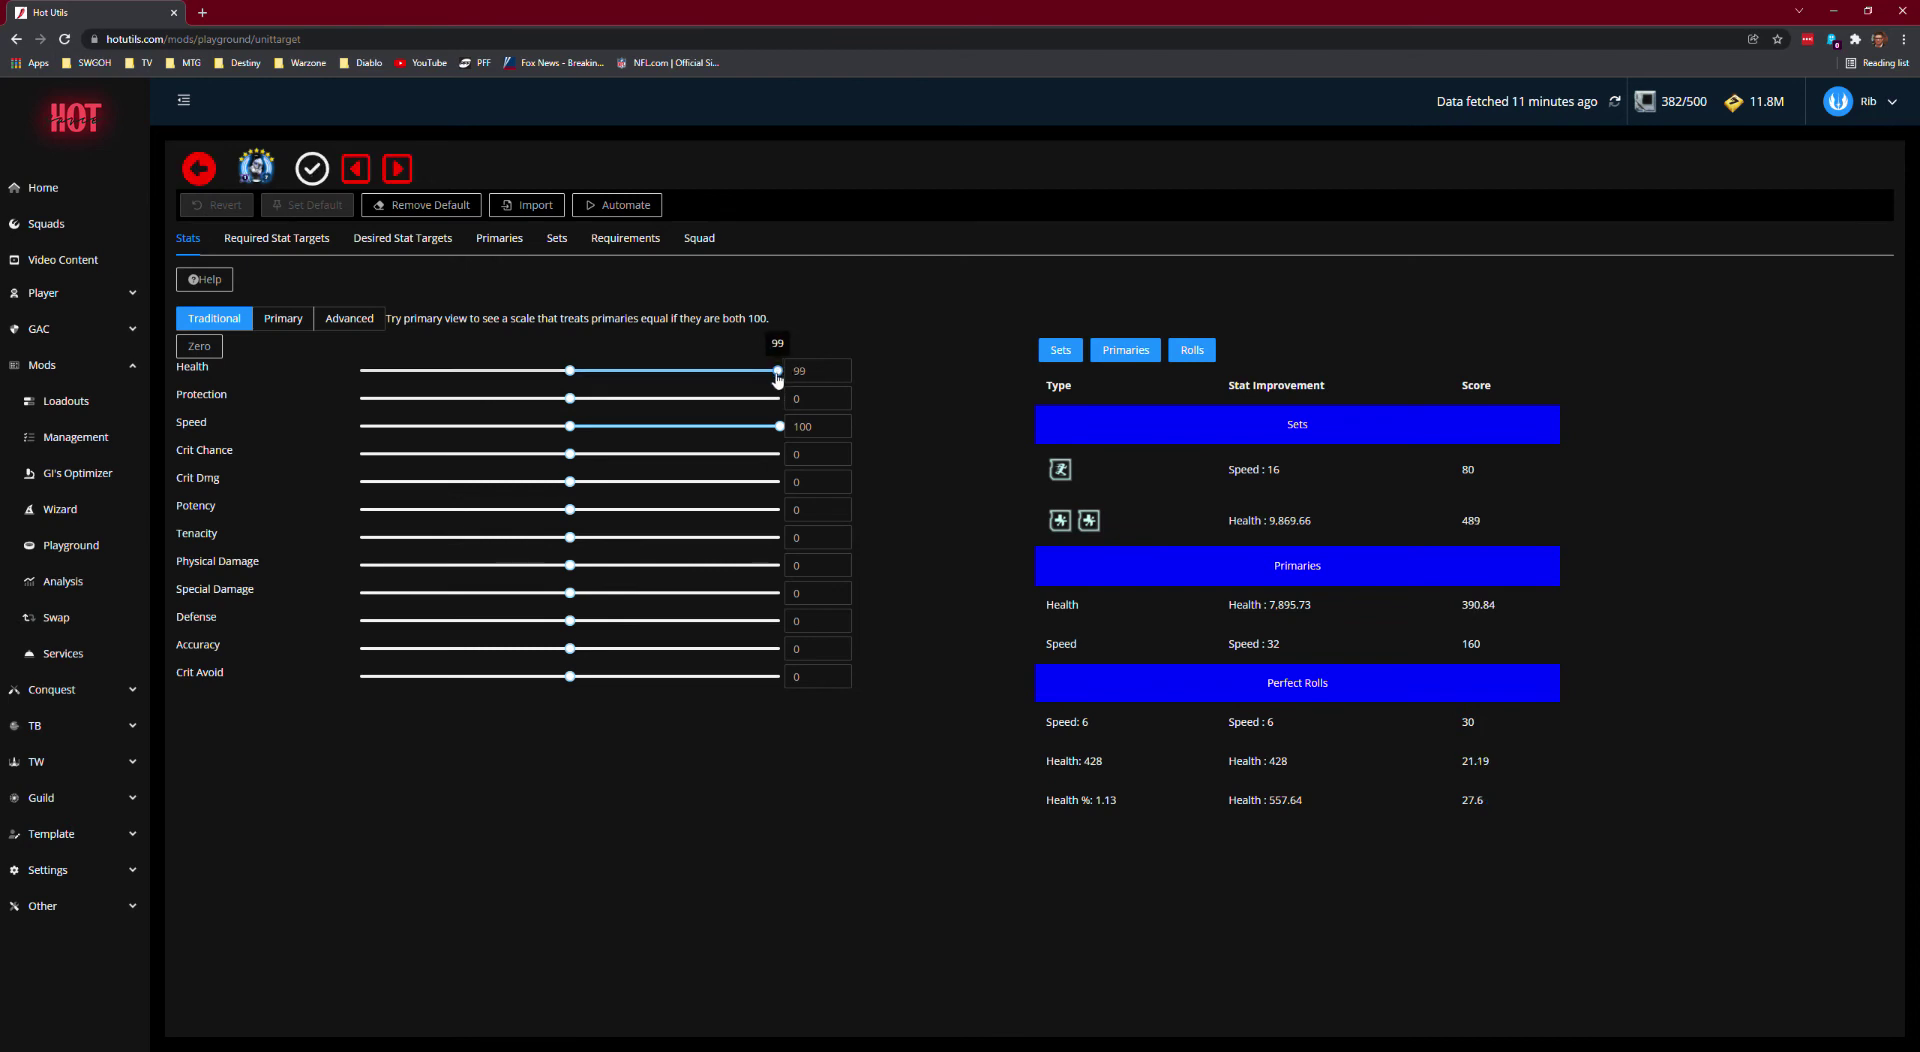
left_click_drag(778, 378, 727, 382)
left_click(313, 170)
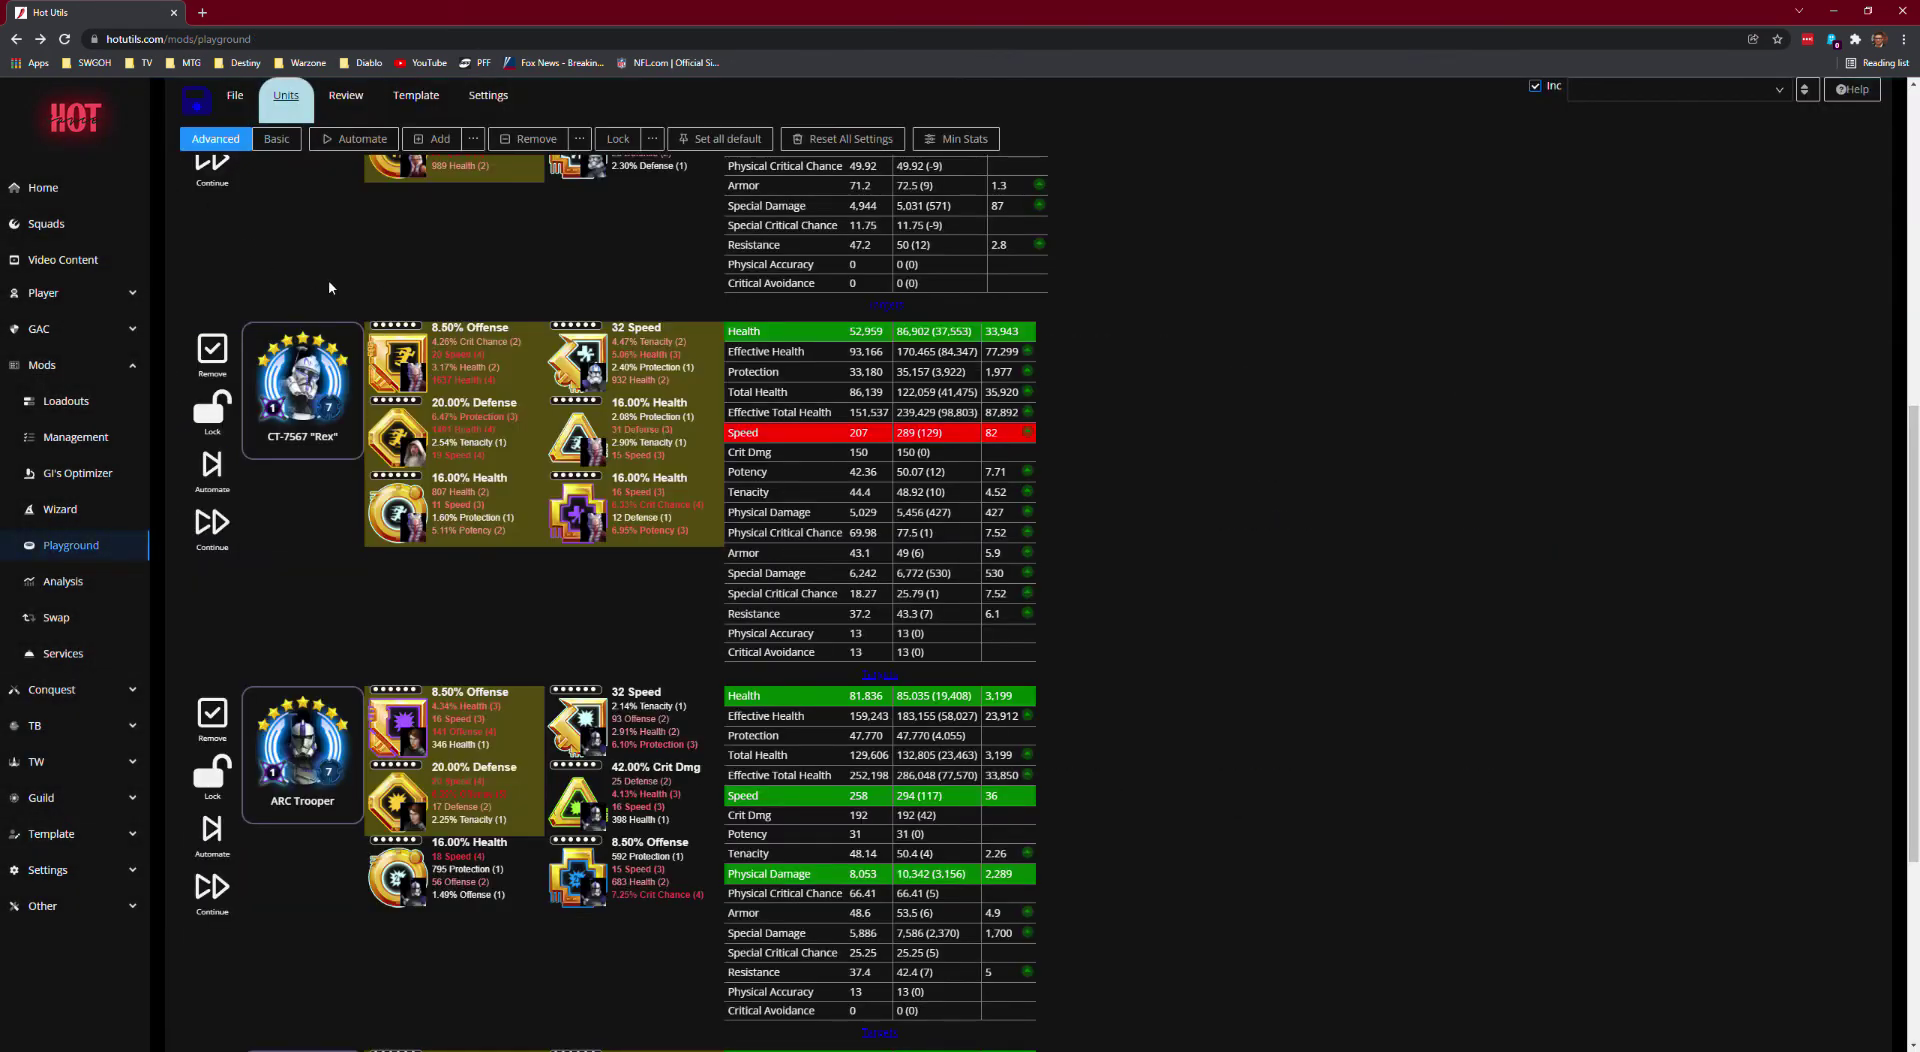
Step: Rerun the squad's mod automation with Rex's adjusted Health weight and accept the results
left_click(355, 142)
left_click(1122, 629)
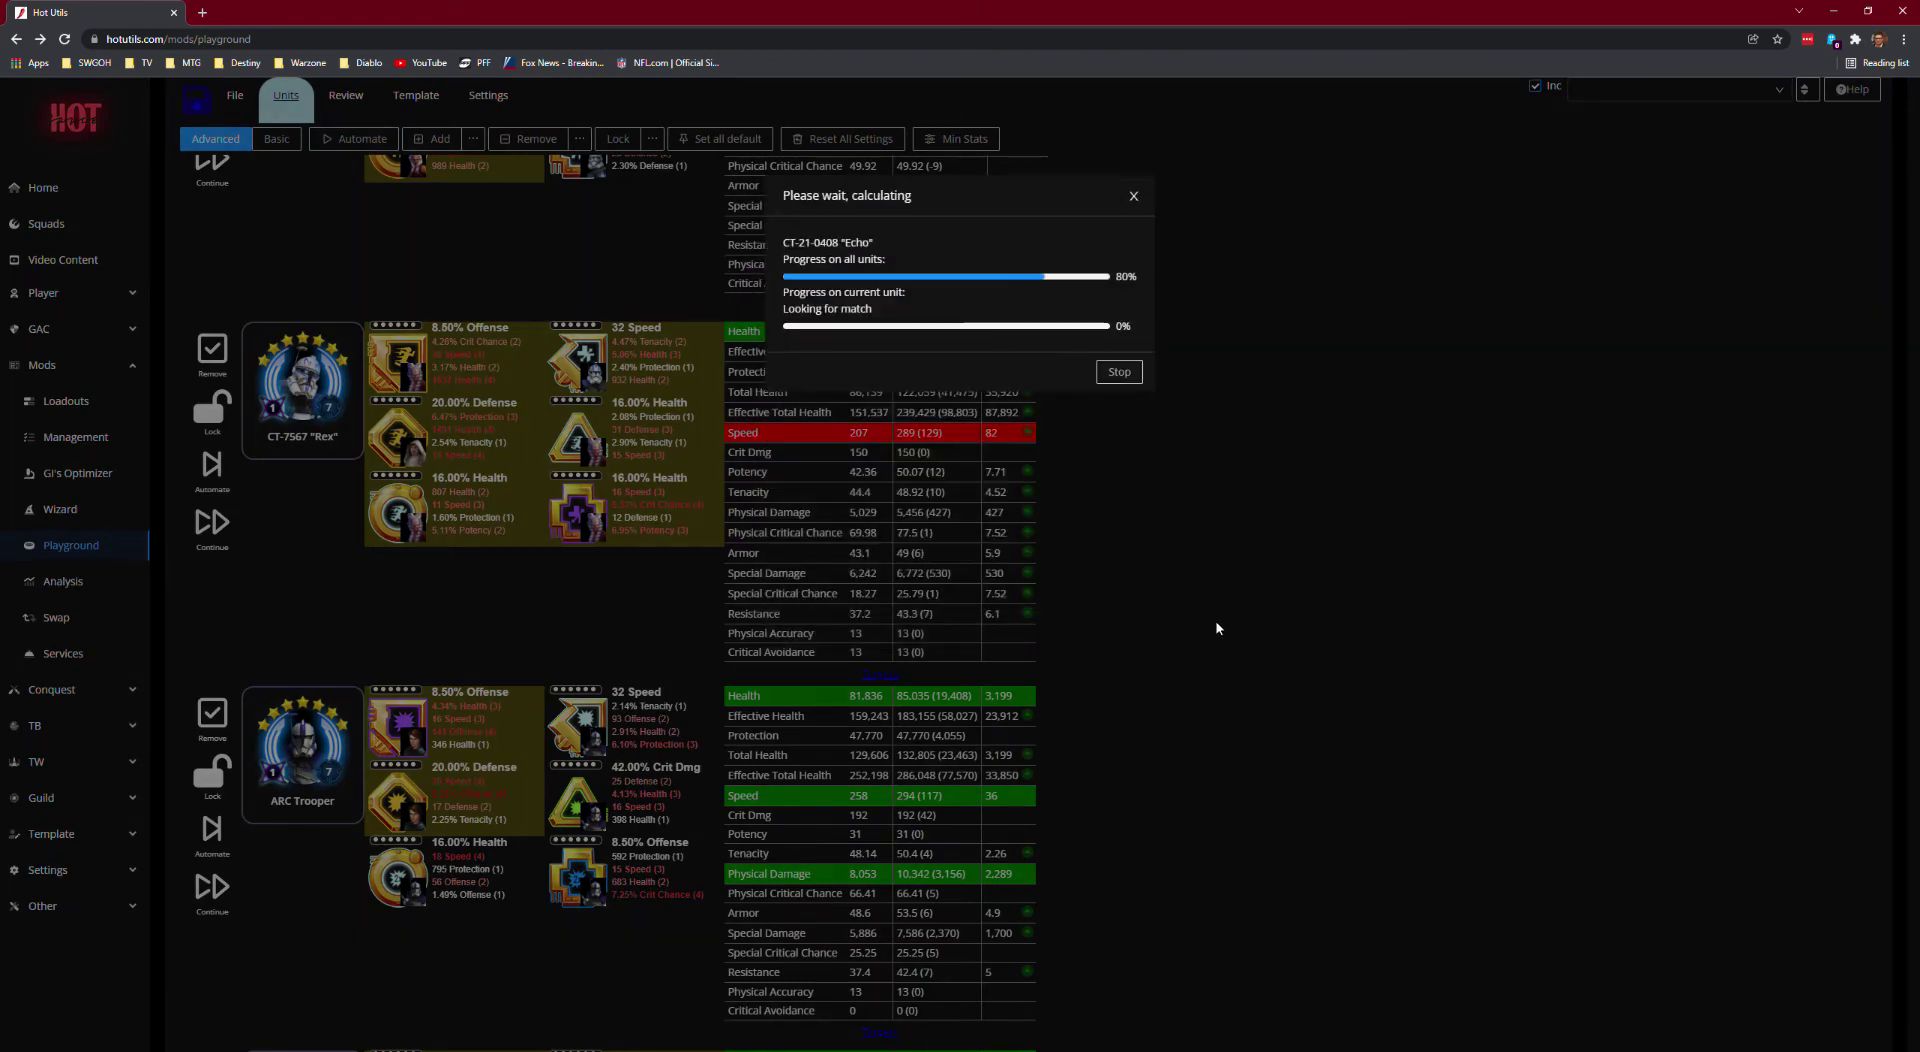
left_click(1175, 619)
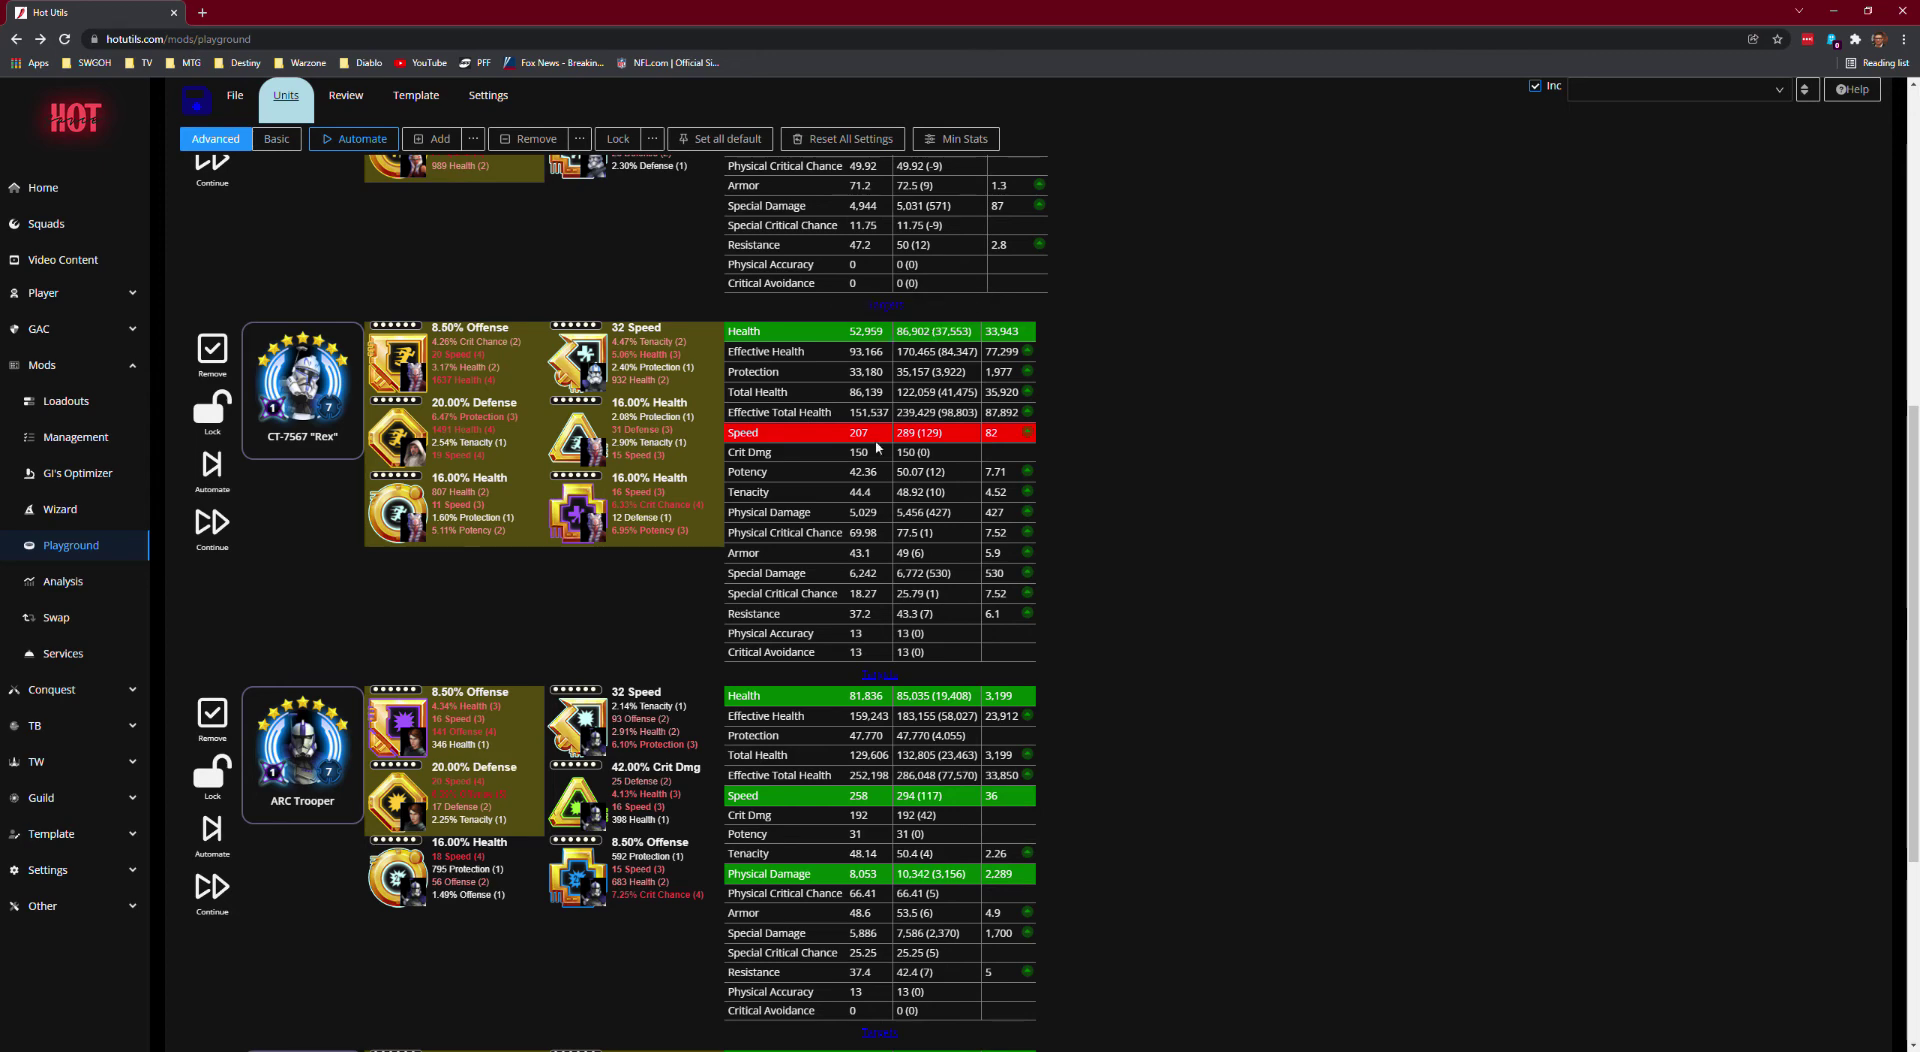
Step: Lower Rex's Health stat weight to 25, save it and return to the unit list
left_click(285, 409)
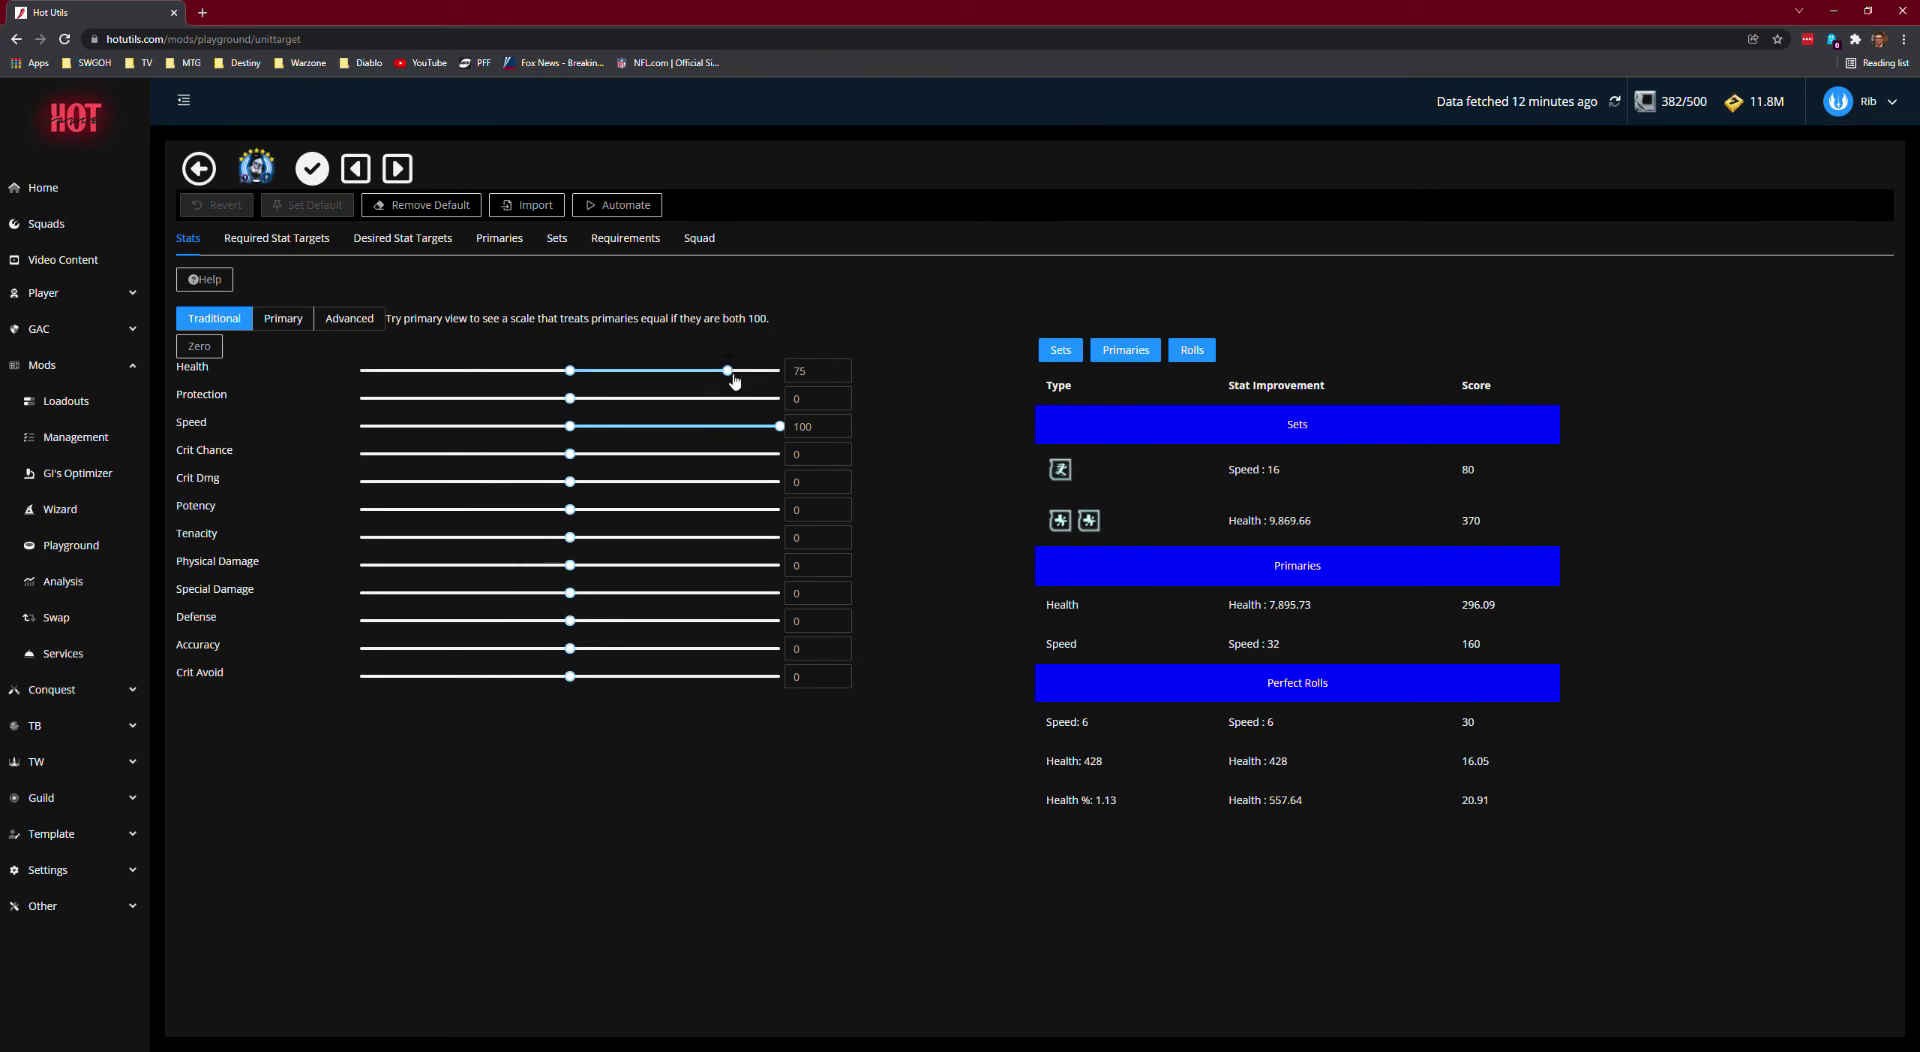
left_click_drag(727, 370, 623, 373)
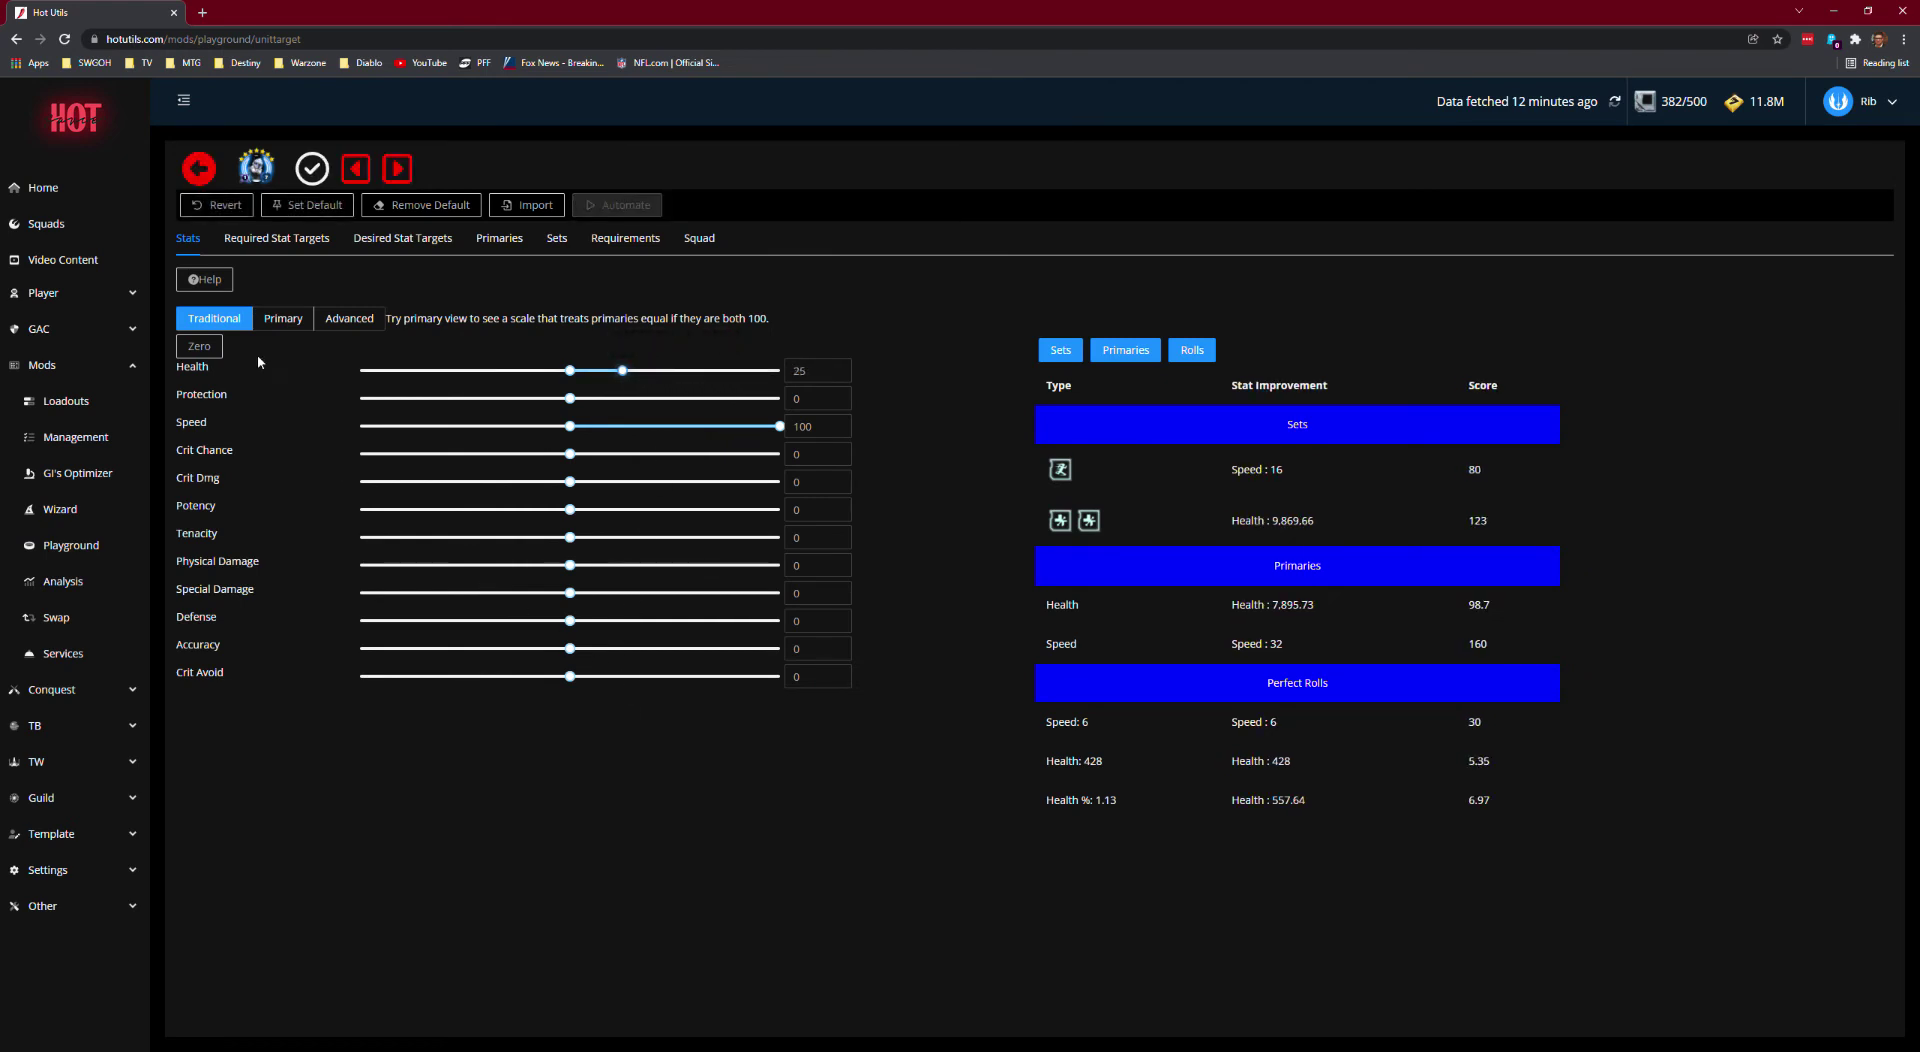
left_click(314, 170)
left_click(209, 170)
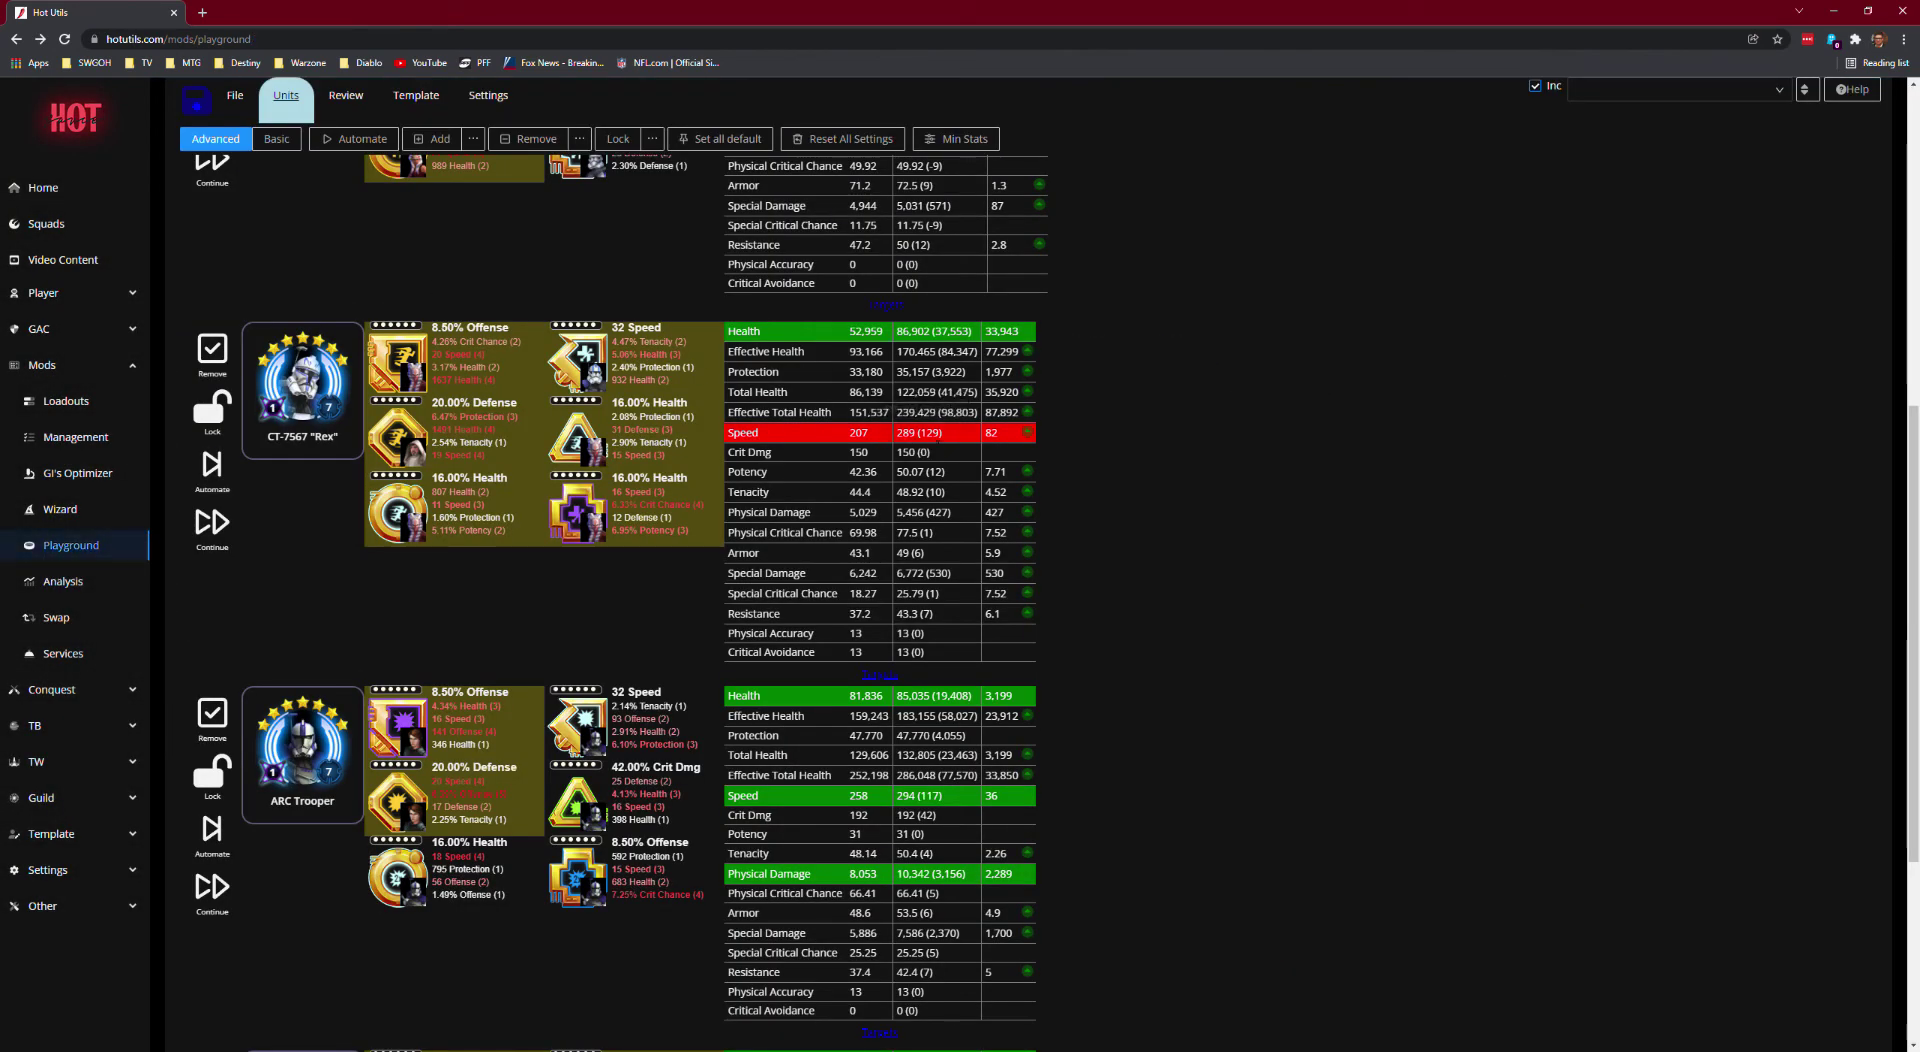
Step: Automate the squad's mods again, accept the results, and check Rex's health and speed against their required minimums
mouse_move(894, 339)
left_click(348, 140)
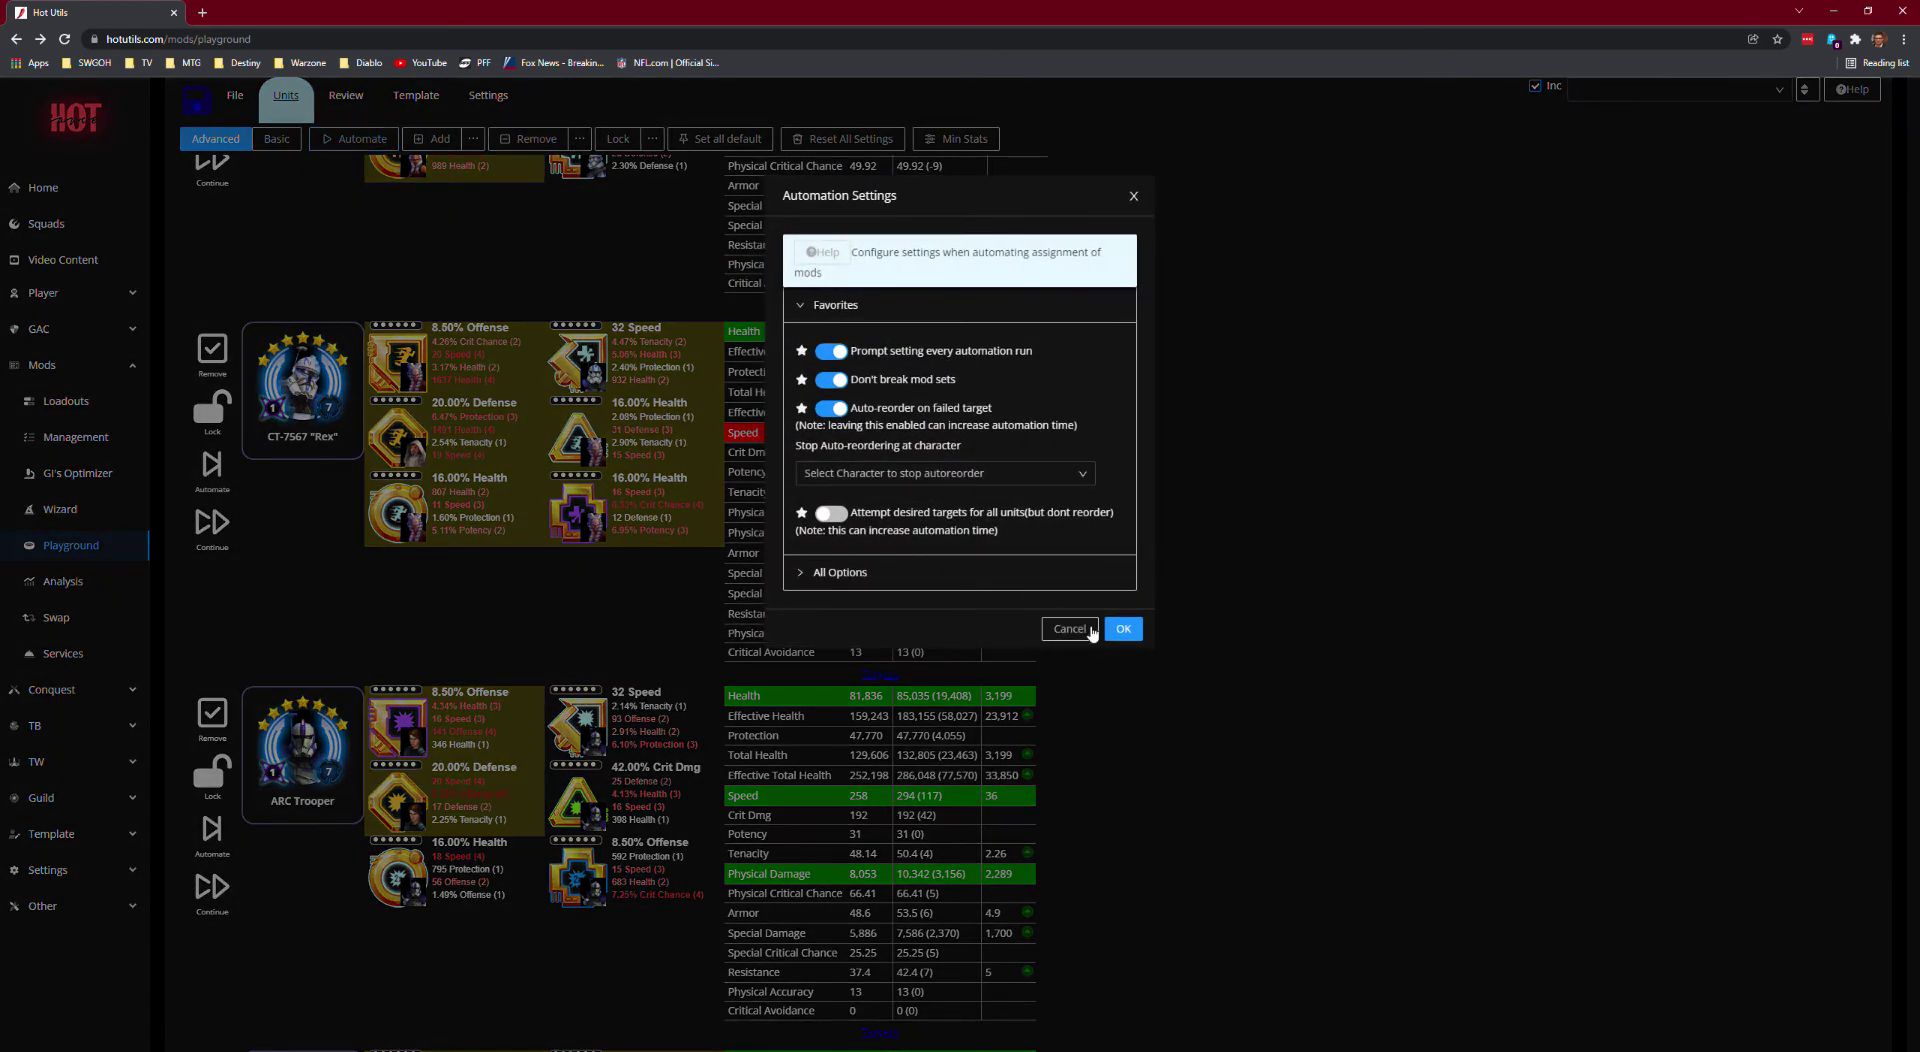
left_click(1123, 629)
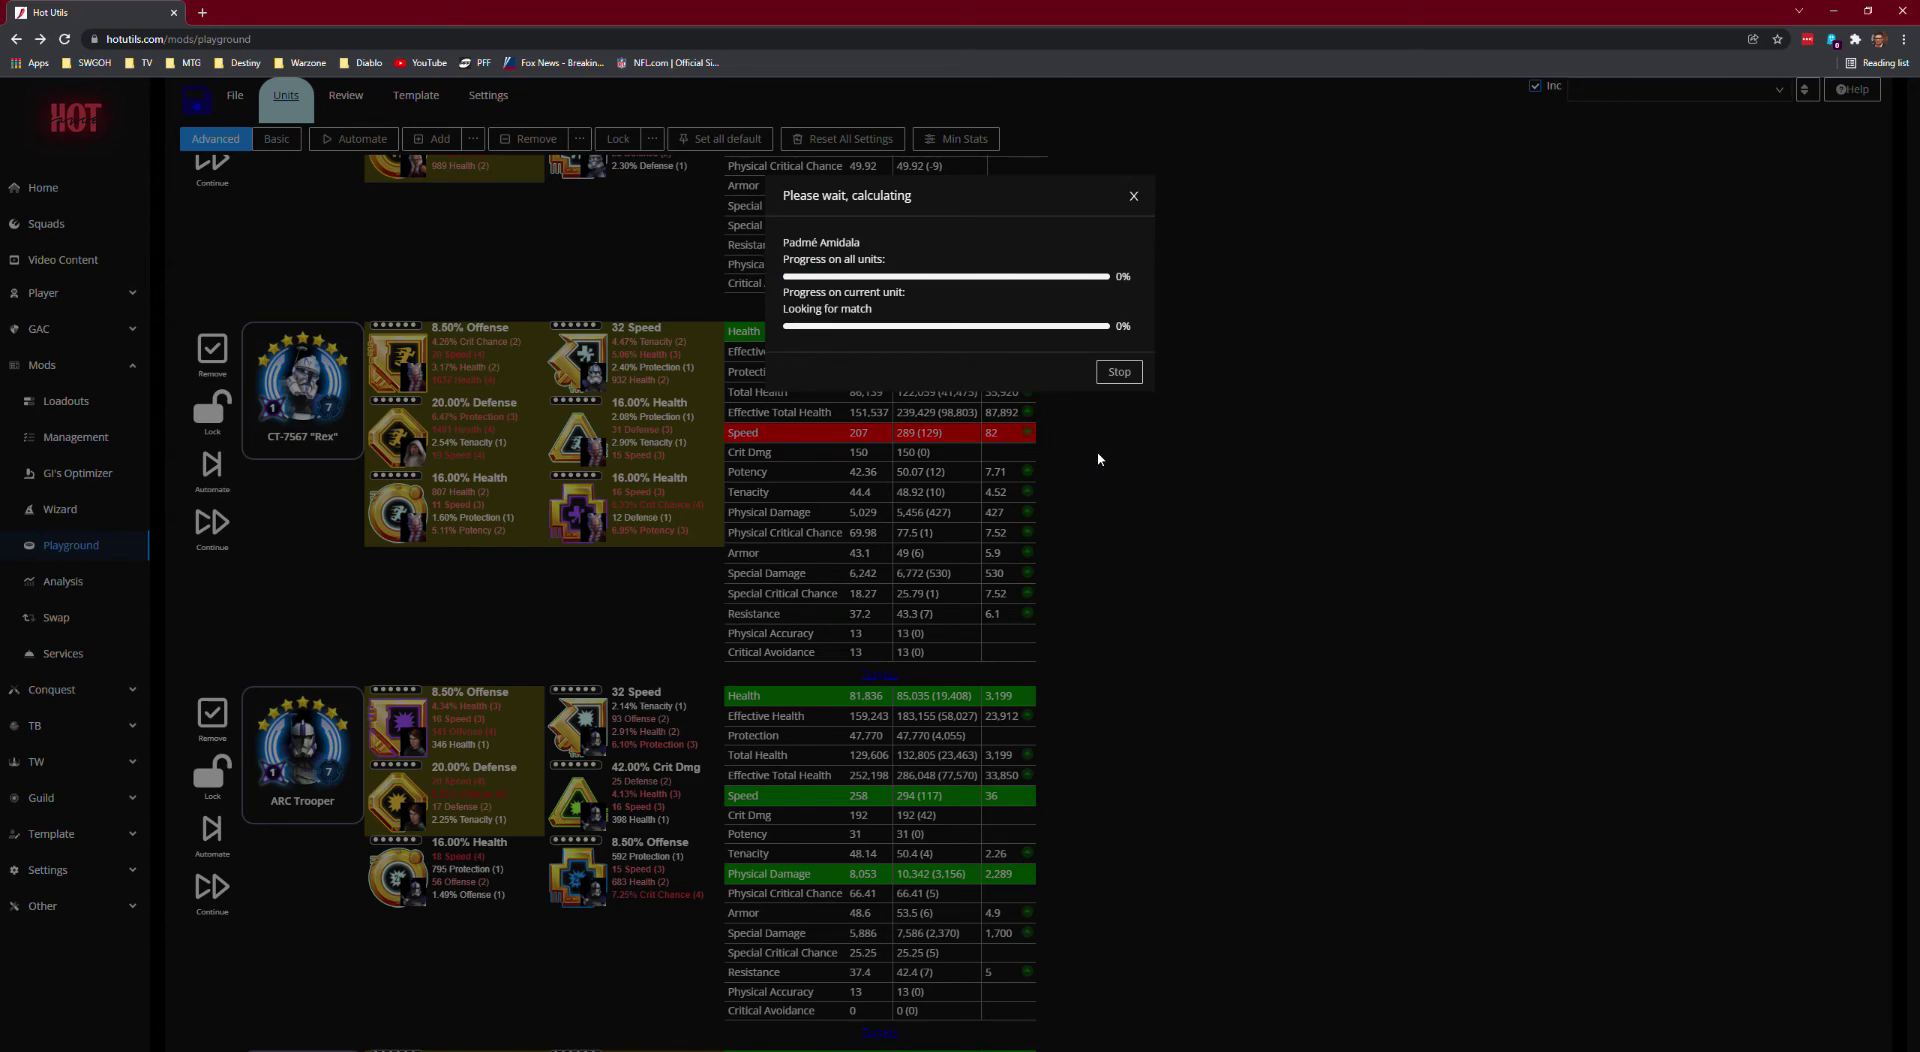
left_click(1172, 616)
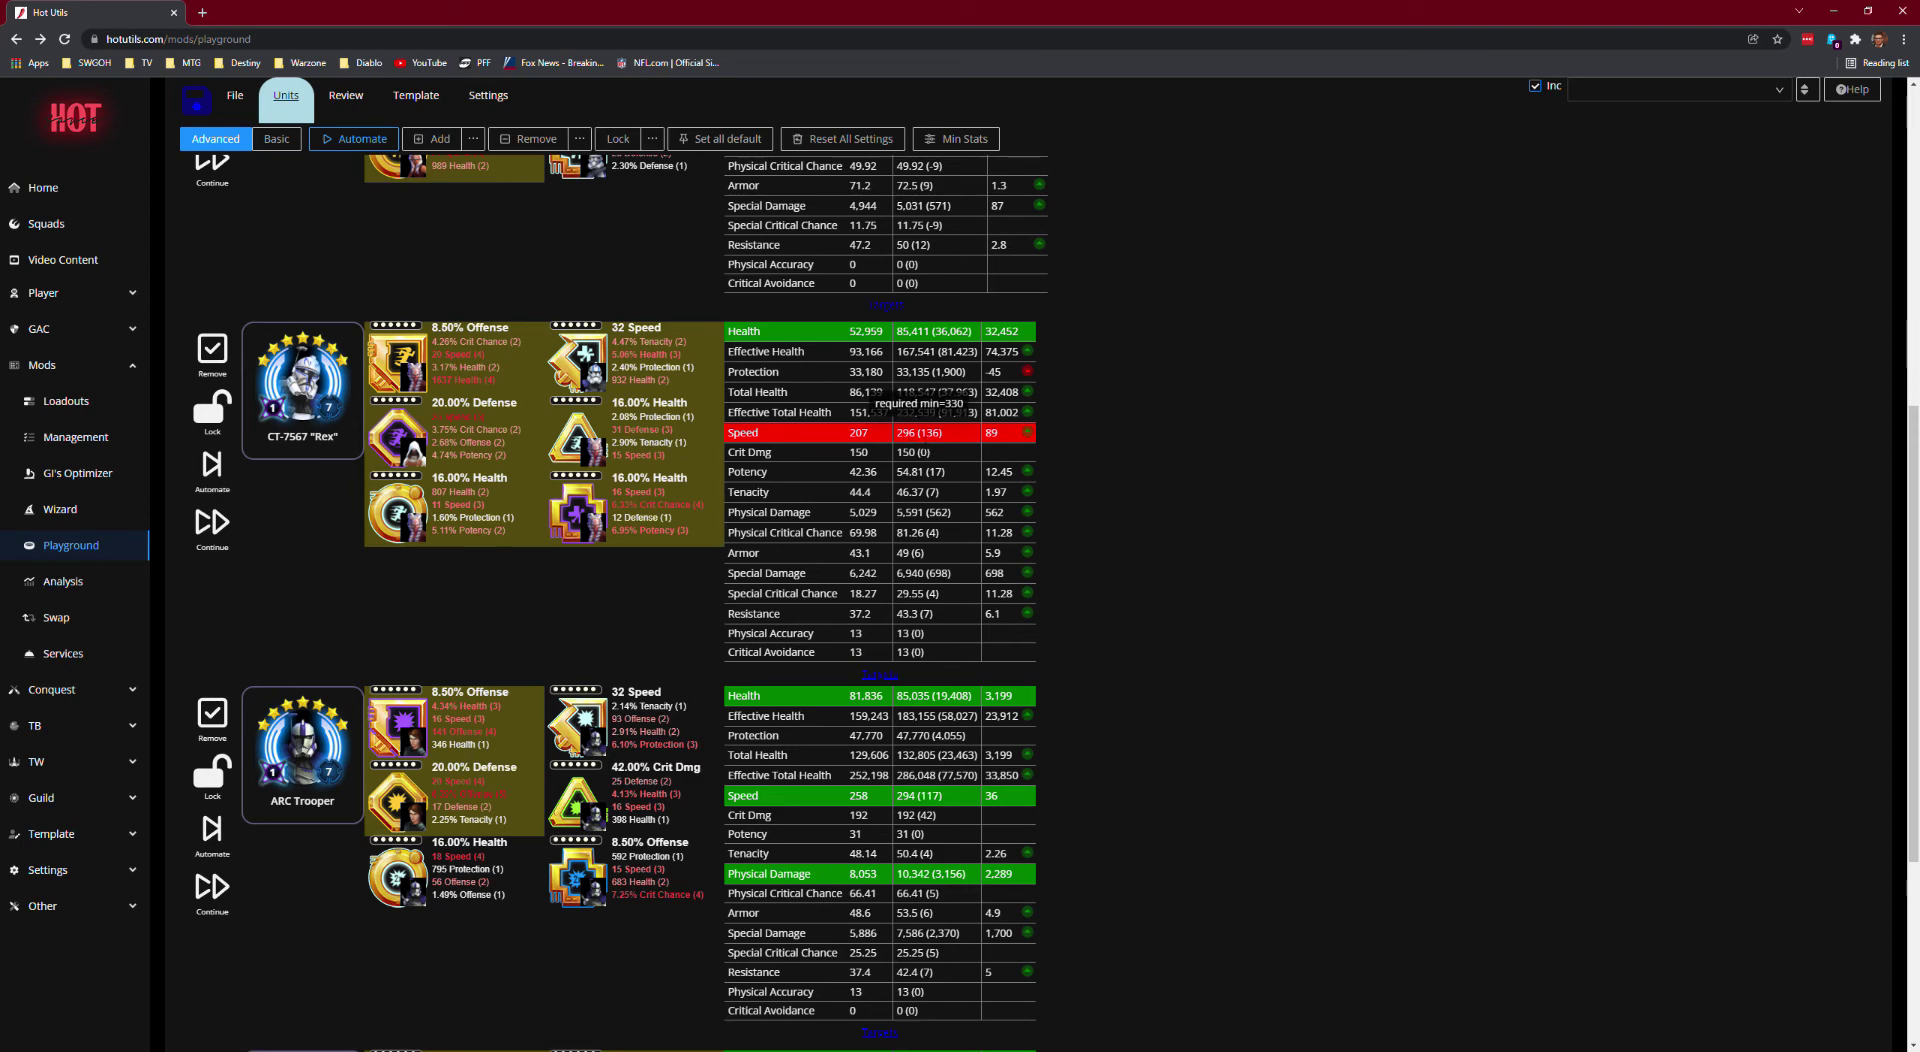
mouse_move(924, 335)
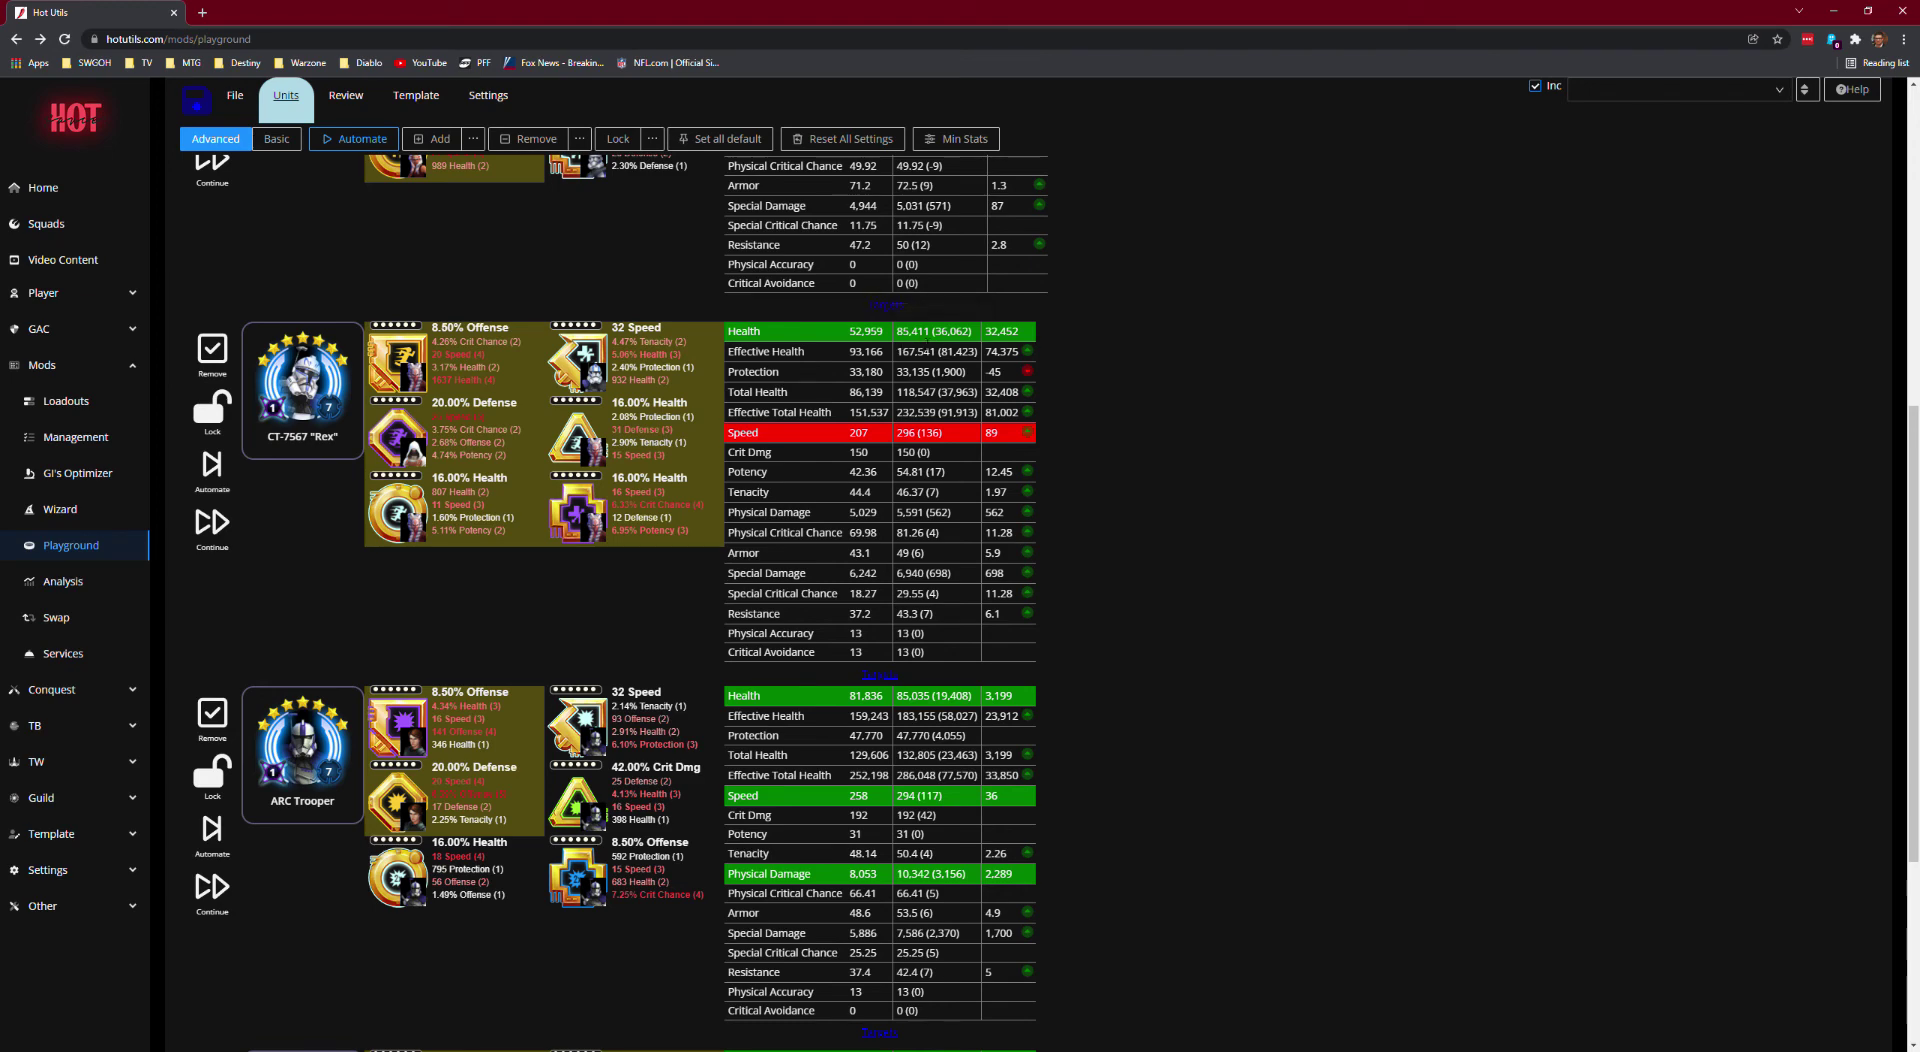
Step: Reduce Rex's Health stat weight to 1, save it and return to the unit list
left_click(325, 409)
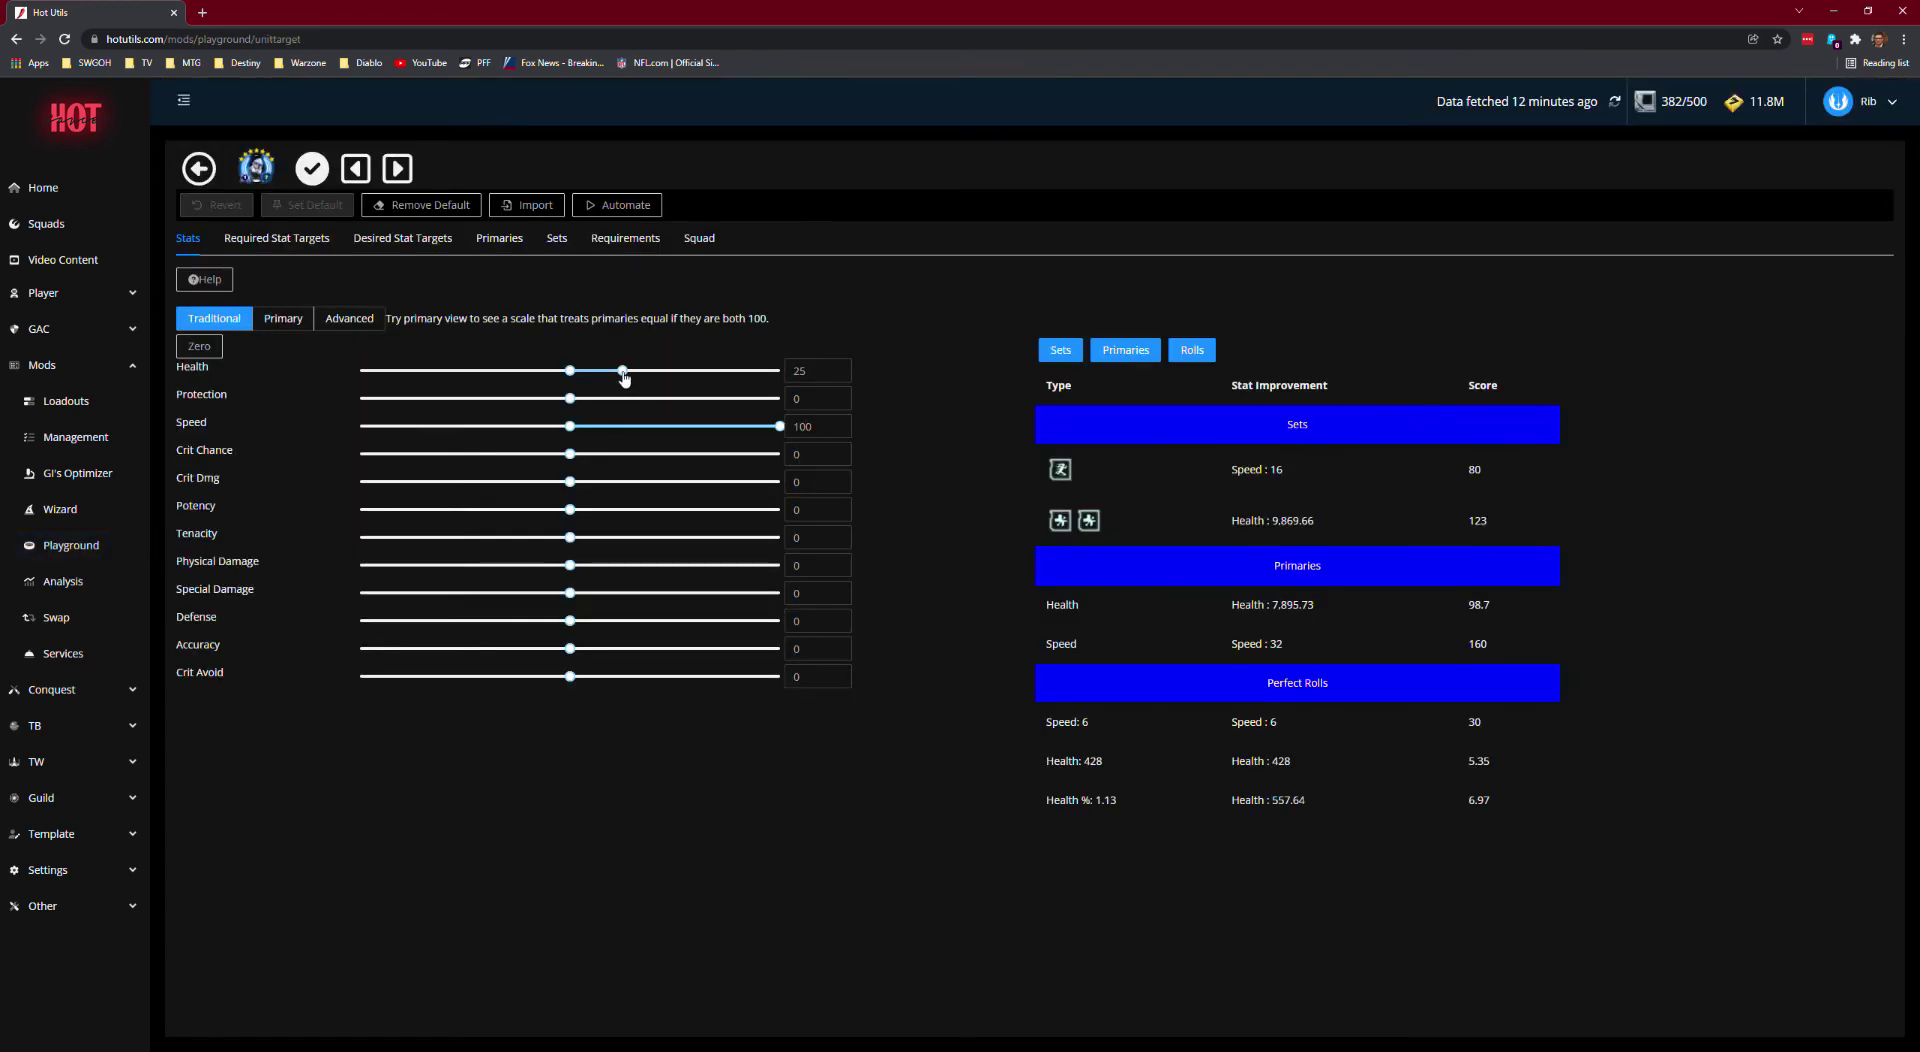
left_click_drag(622, 370, 572, 384)
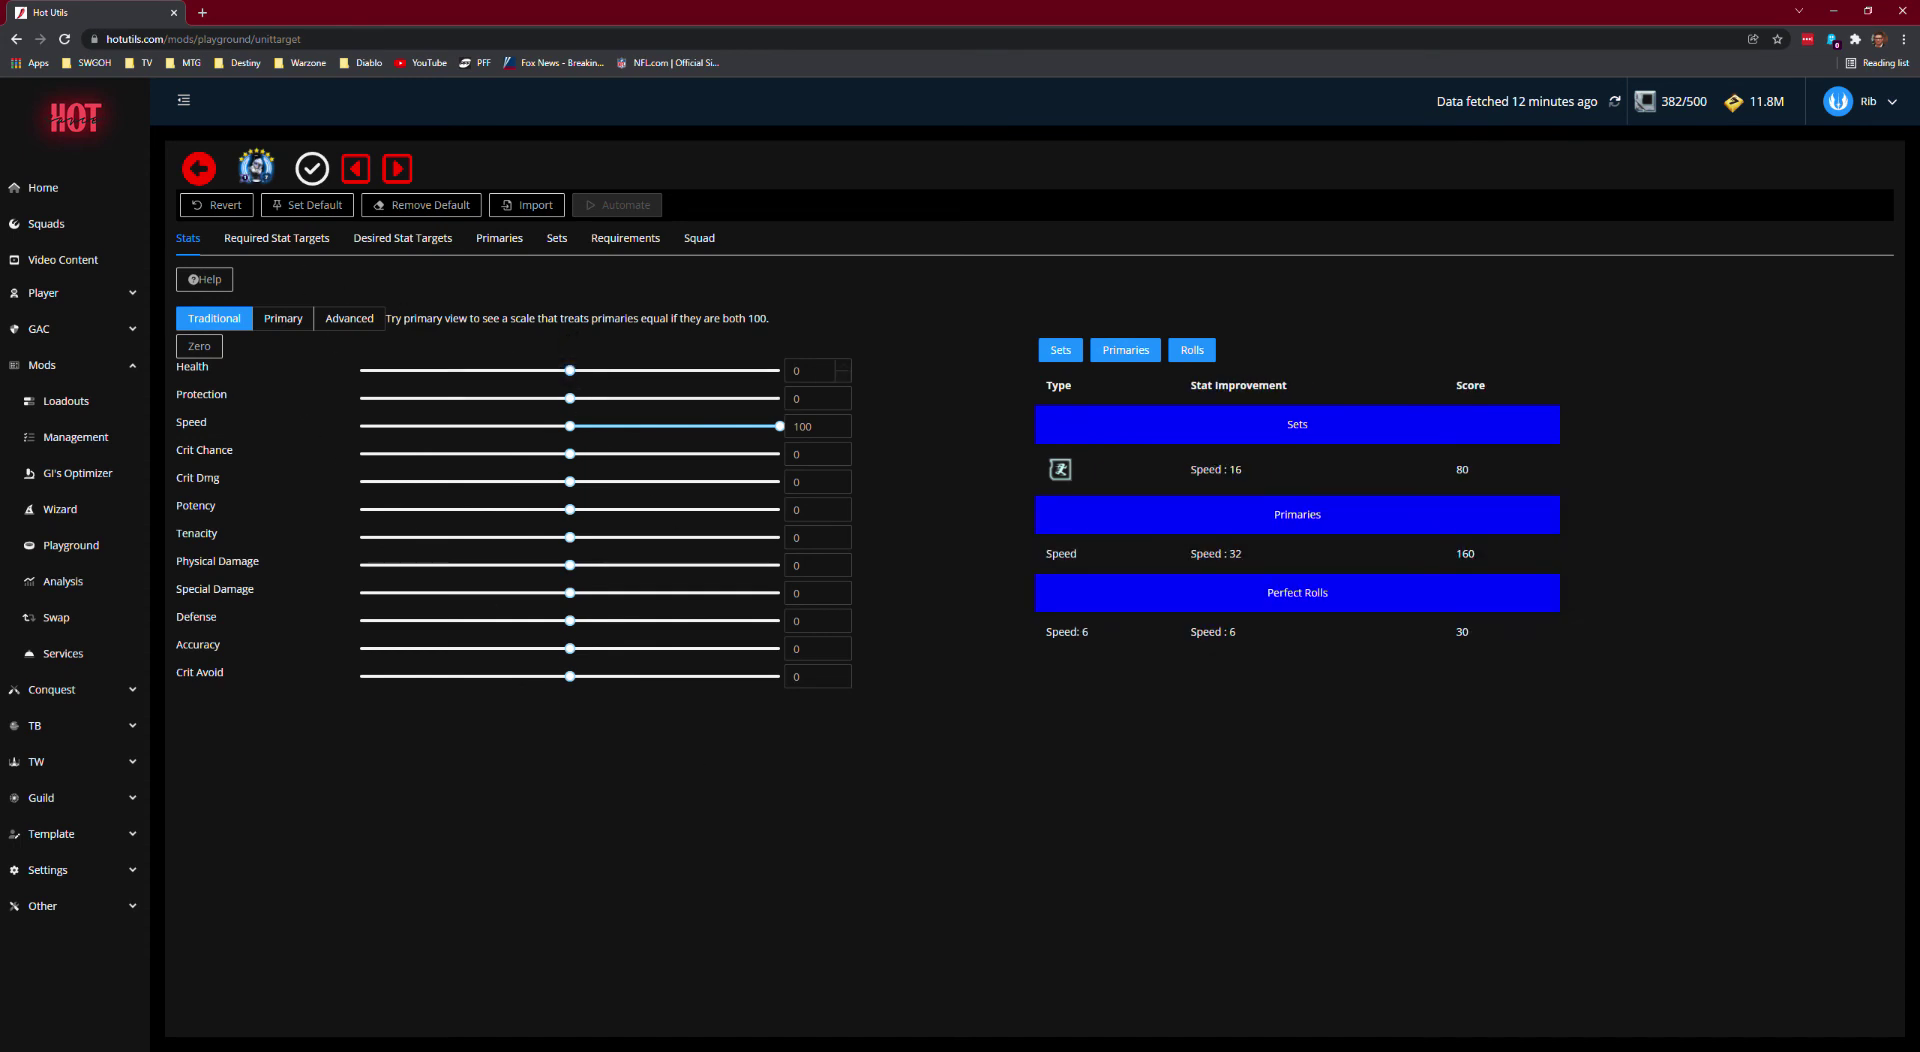
left_click(846, 366)
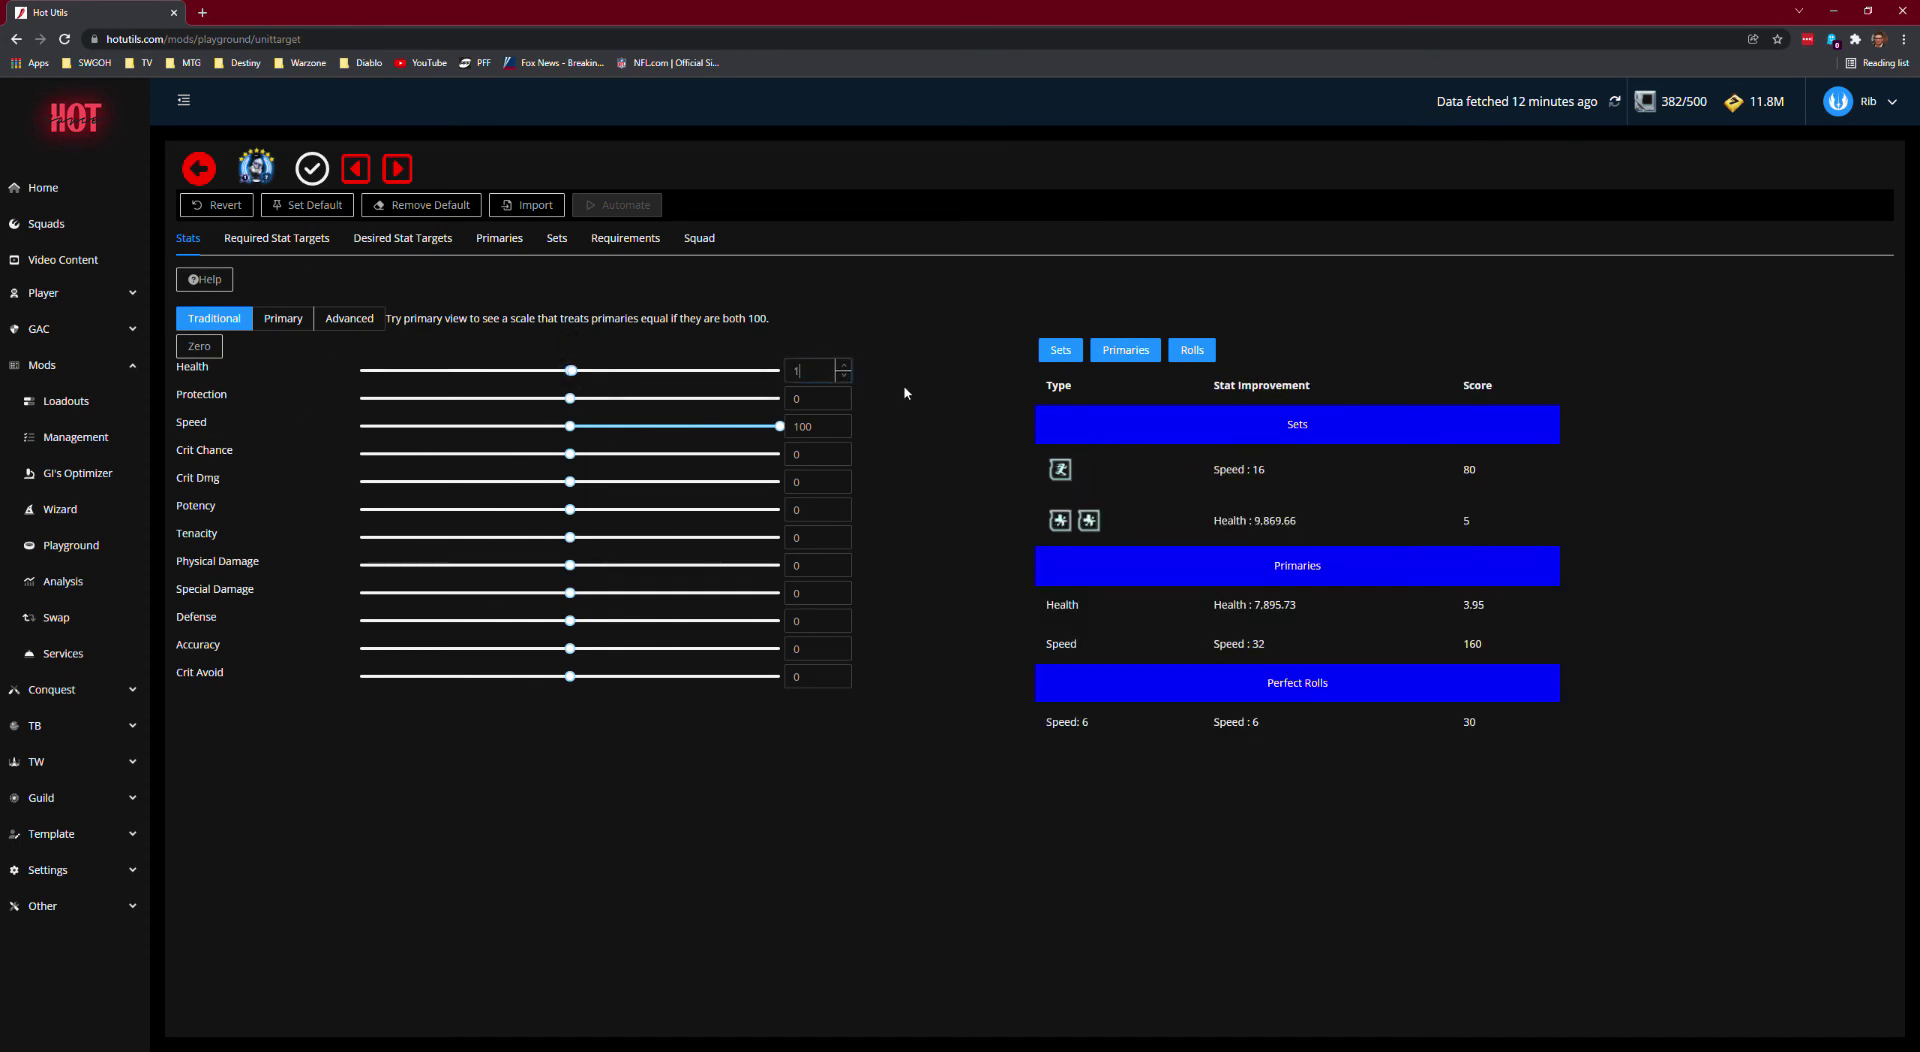
left_click(312, 168)
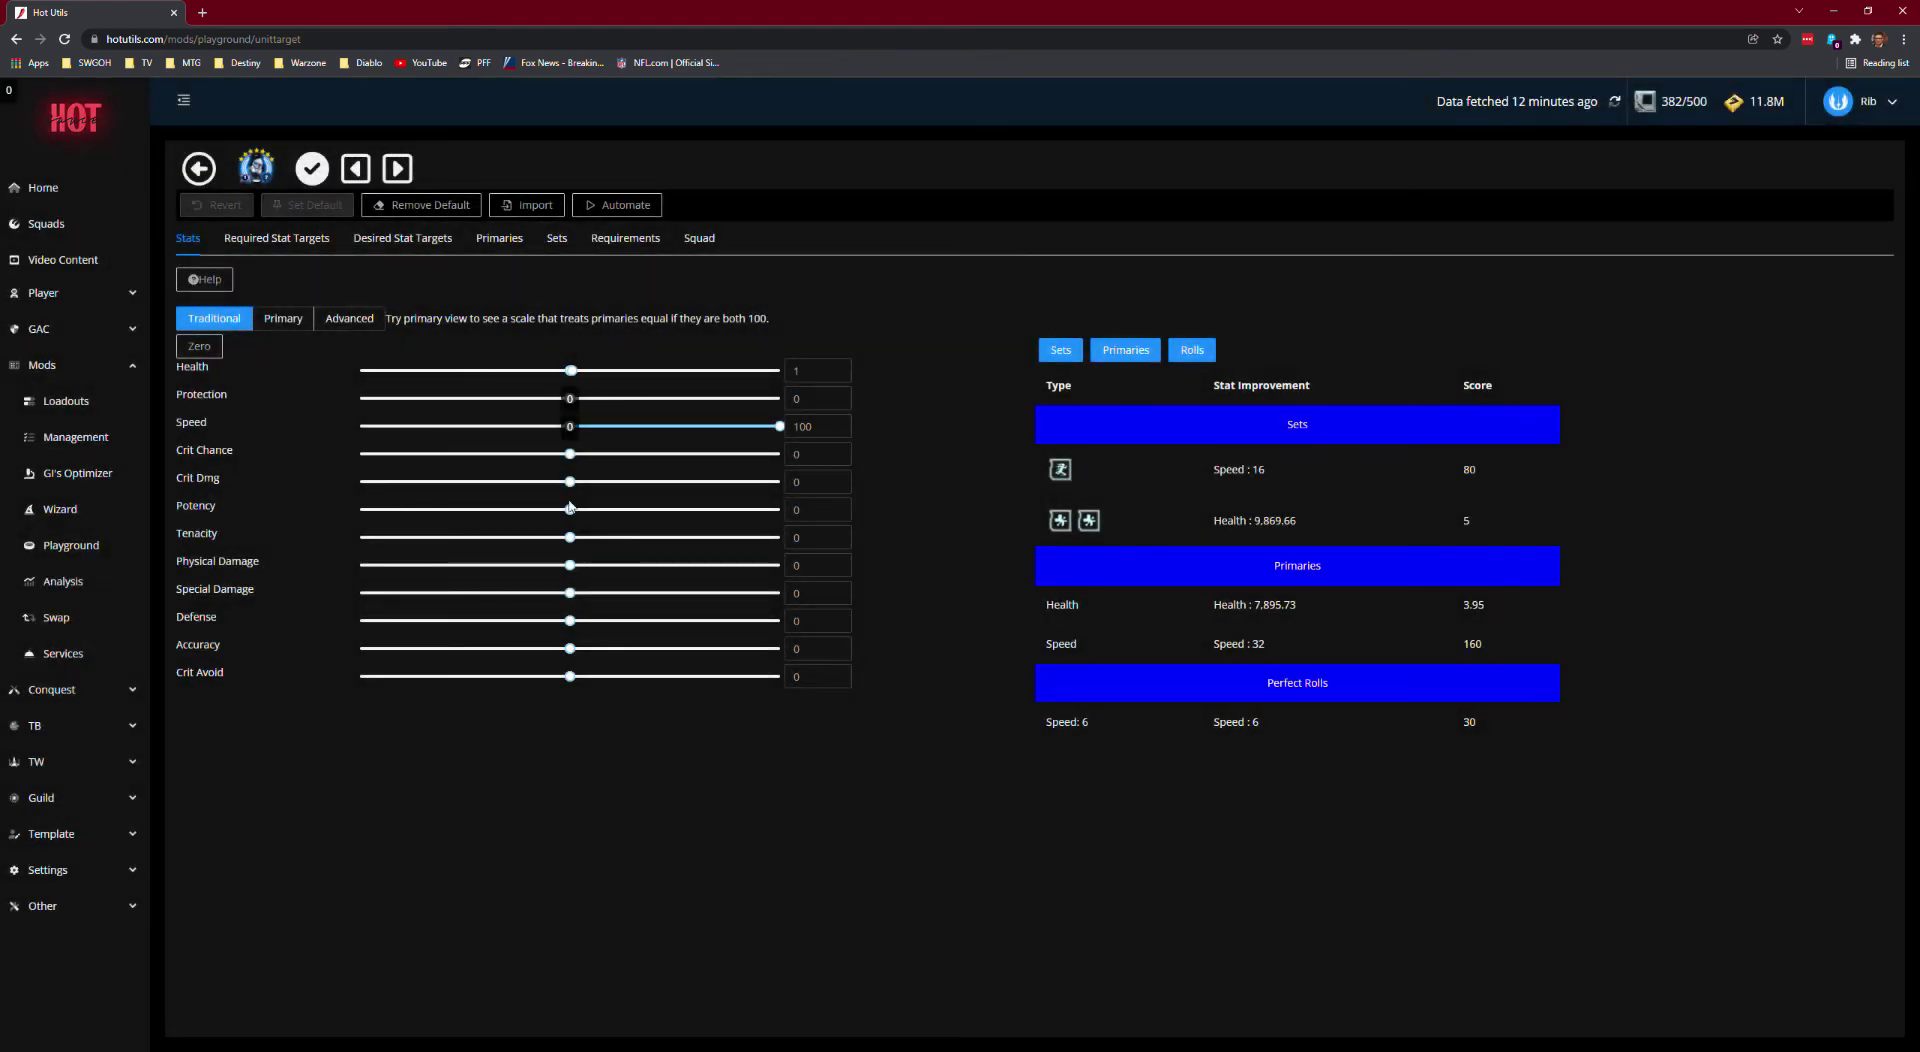
left_click(201, 170)
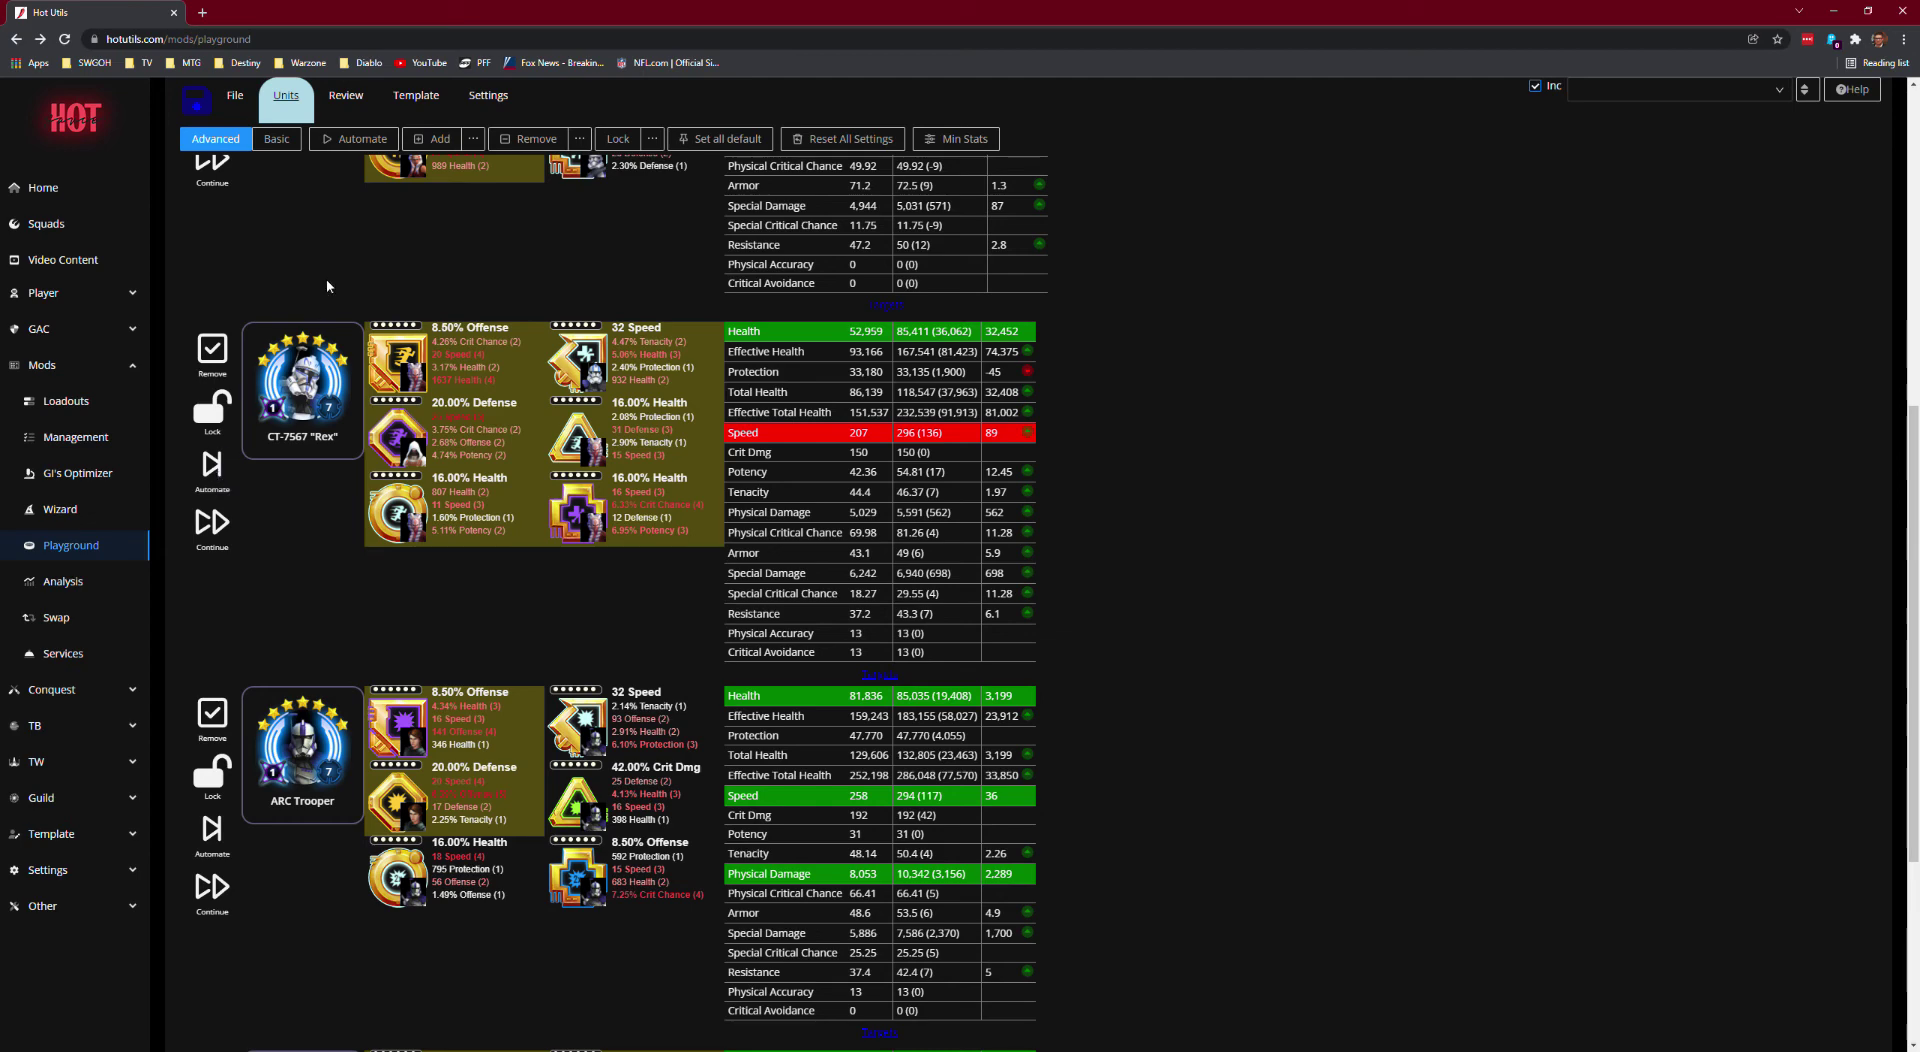
Step: Run the squad's mod automation with Rex's Health weight at 1 and accept the results
left_click(345, 142)
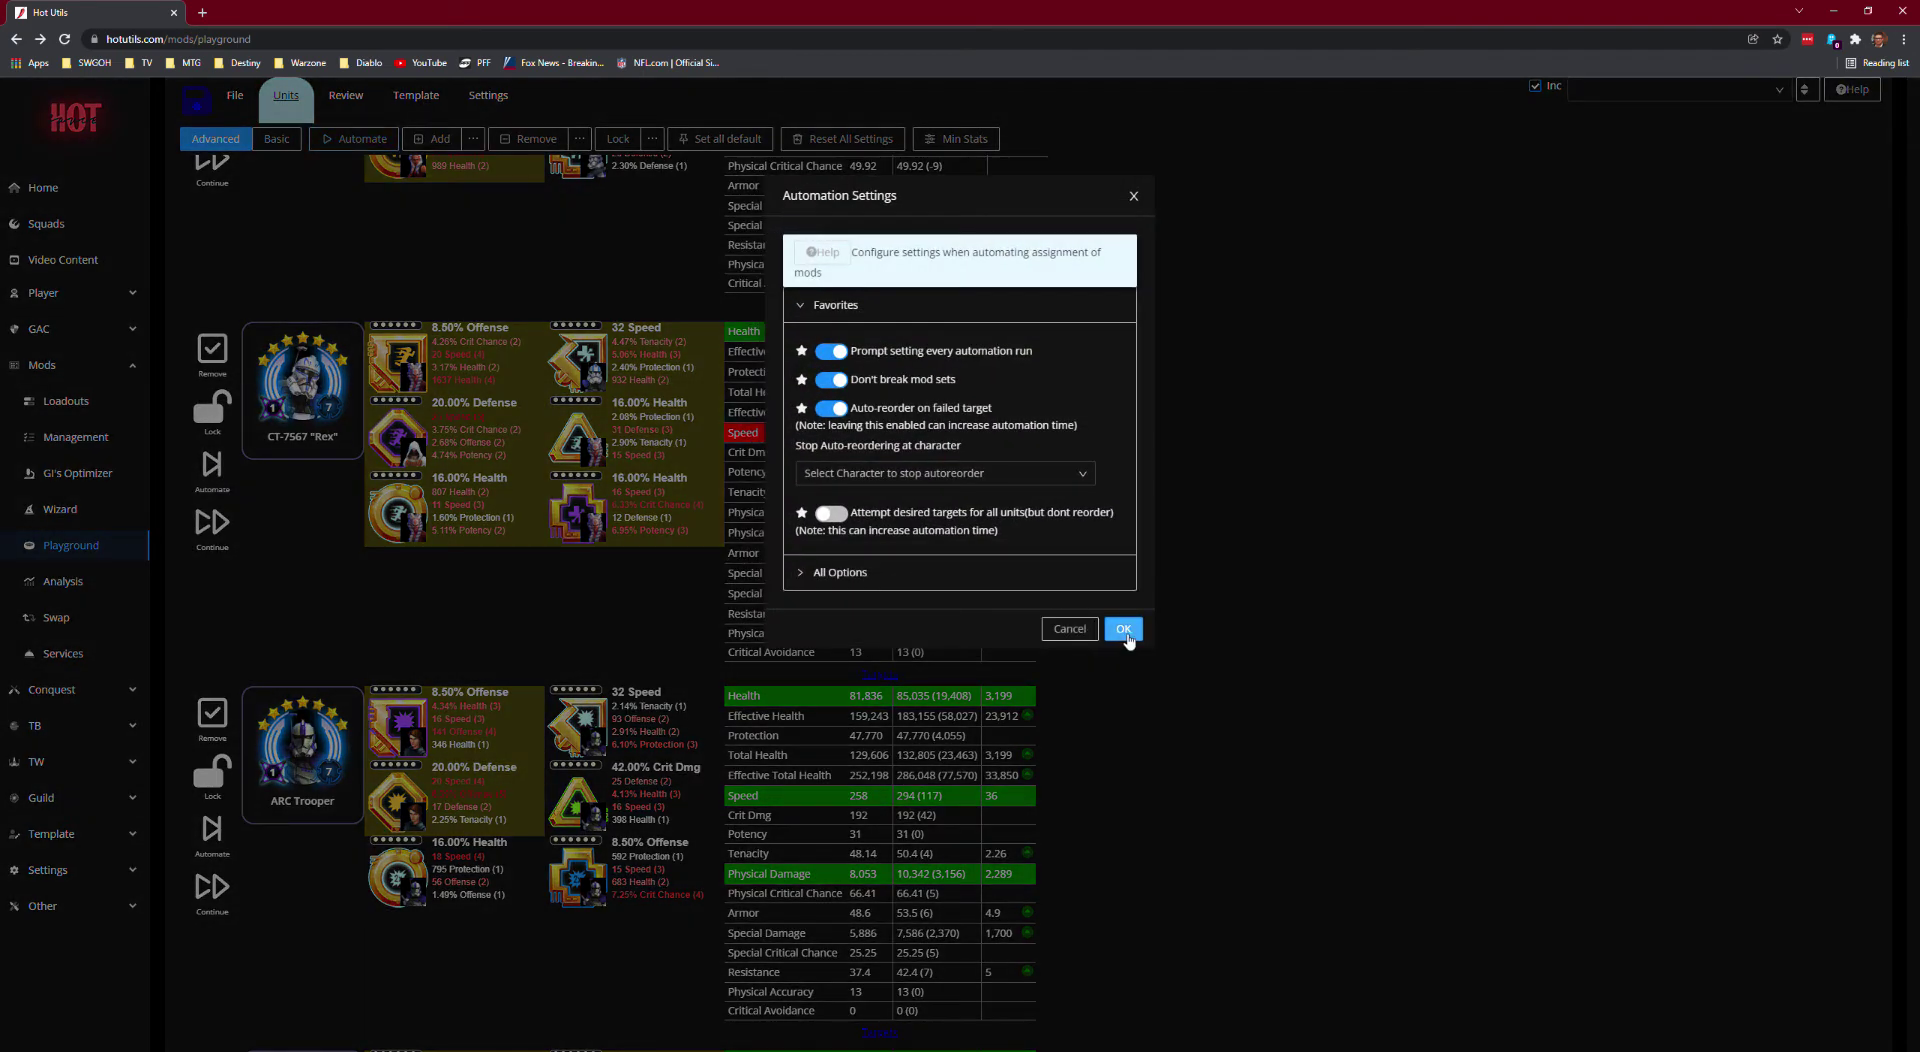
left_click(1122, 629)
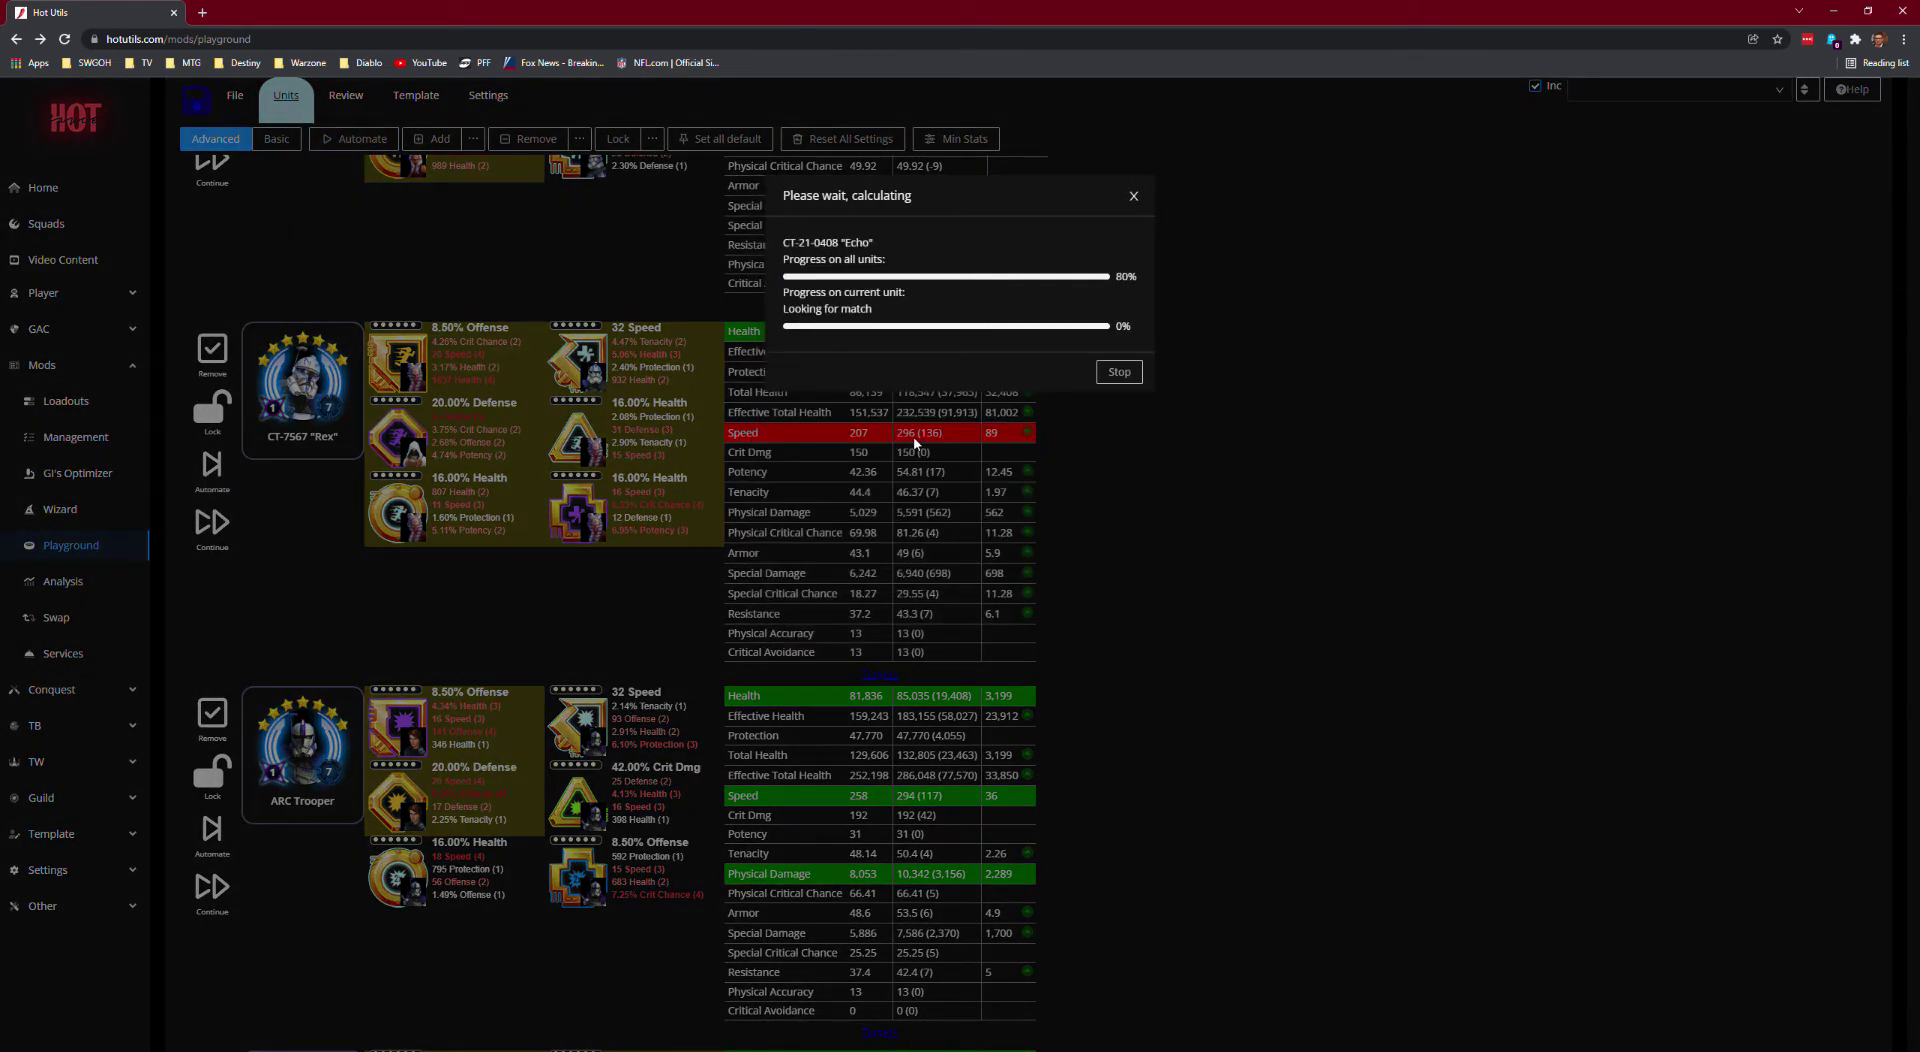
left_click(1173, 620)
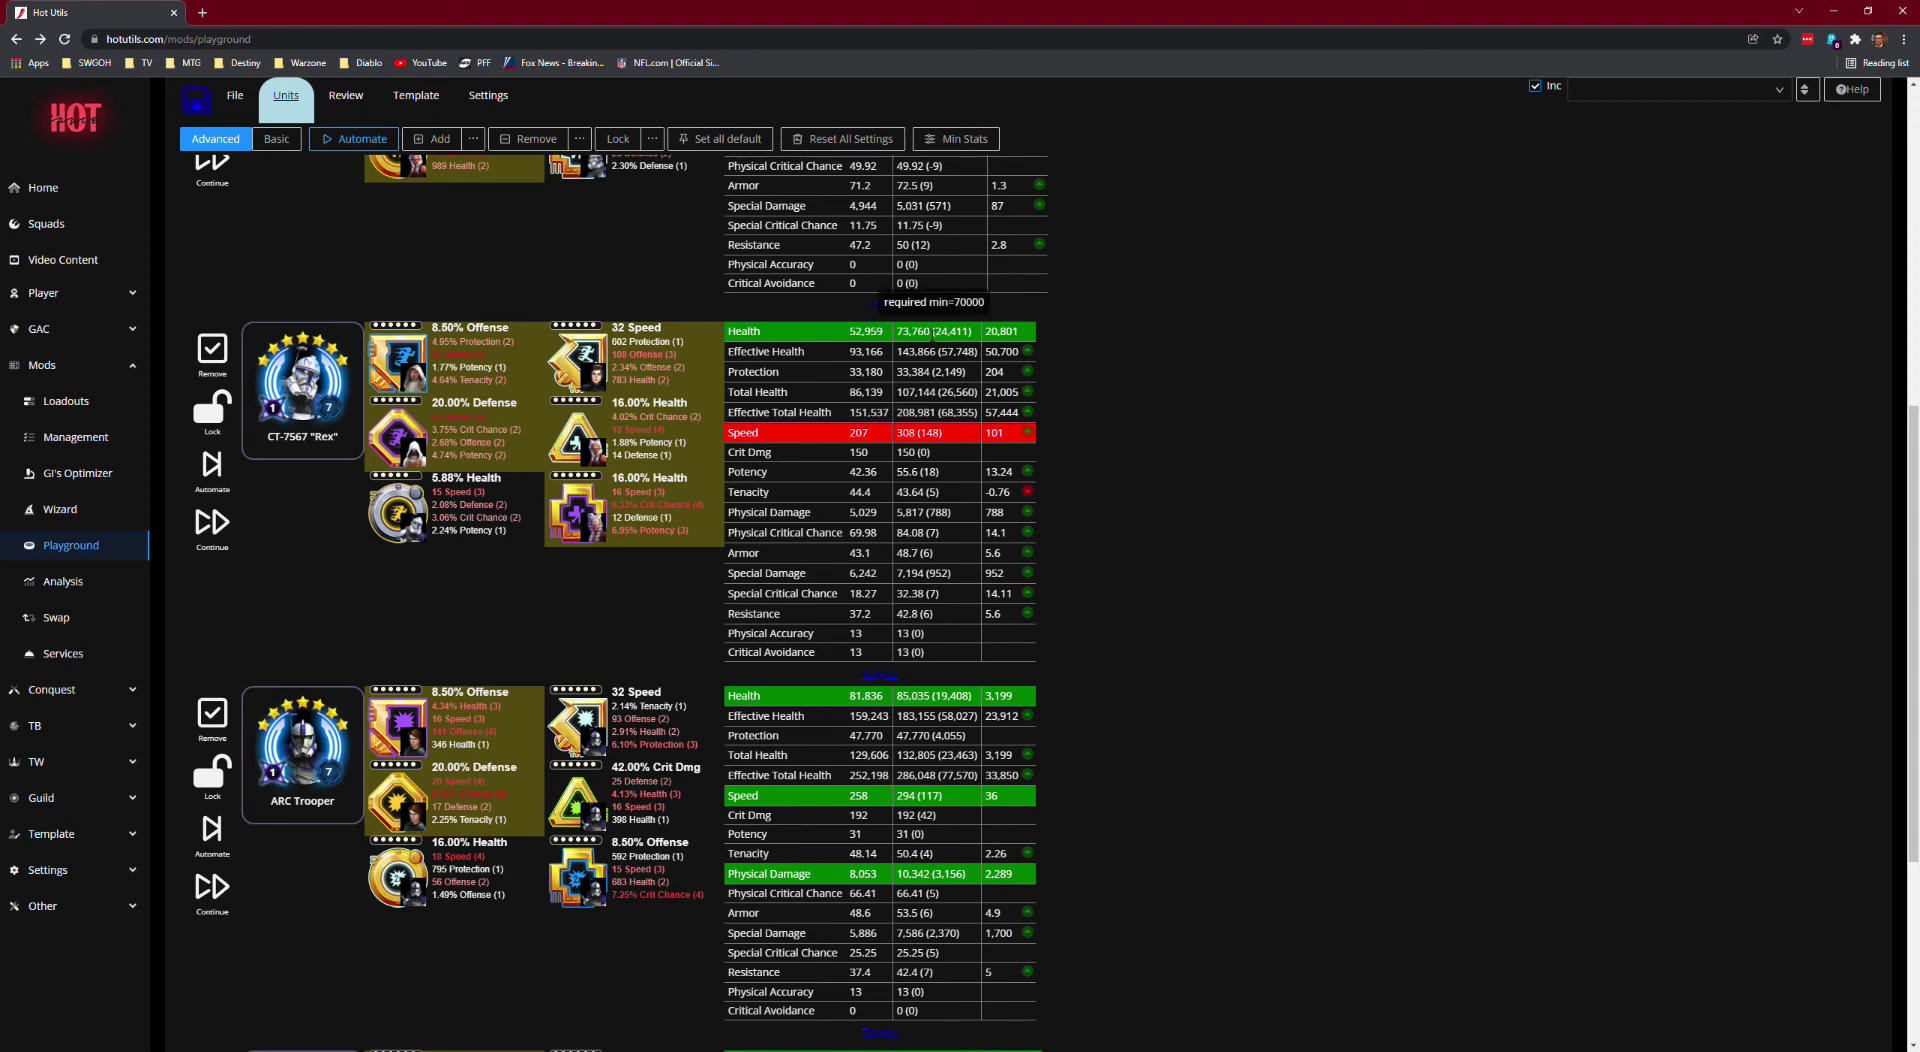
Step: Lower Rex's Health stat weight to -5, save it and return to the unit list
left_click(306, 414)
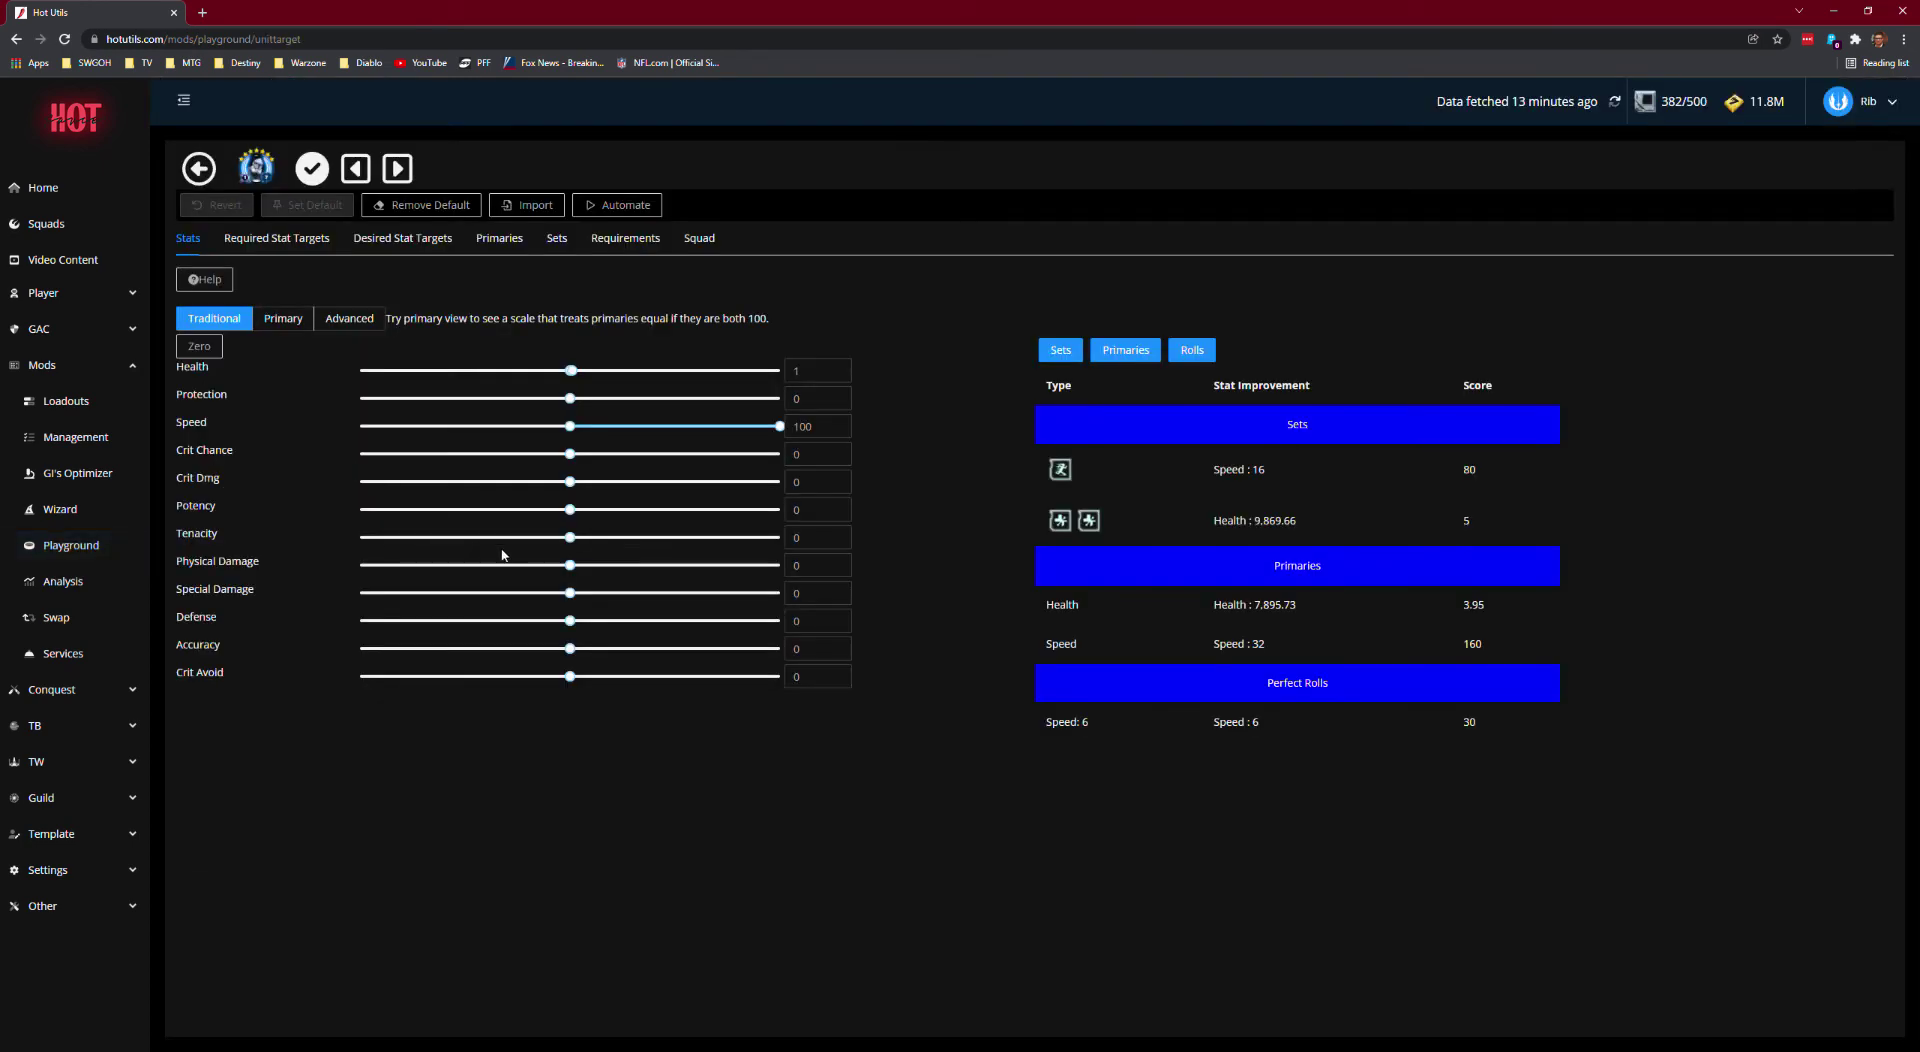
left_click_drag(578, 377, 561, 381)
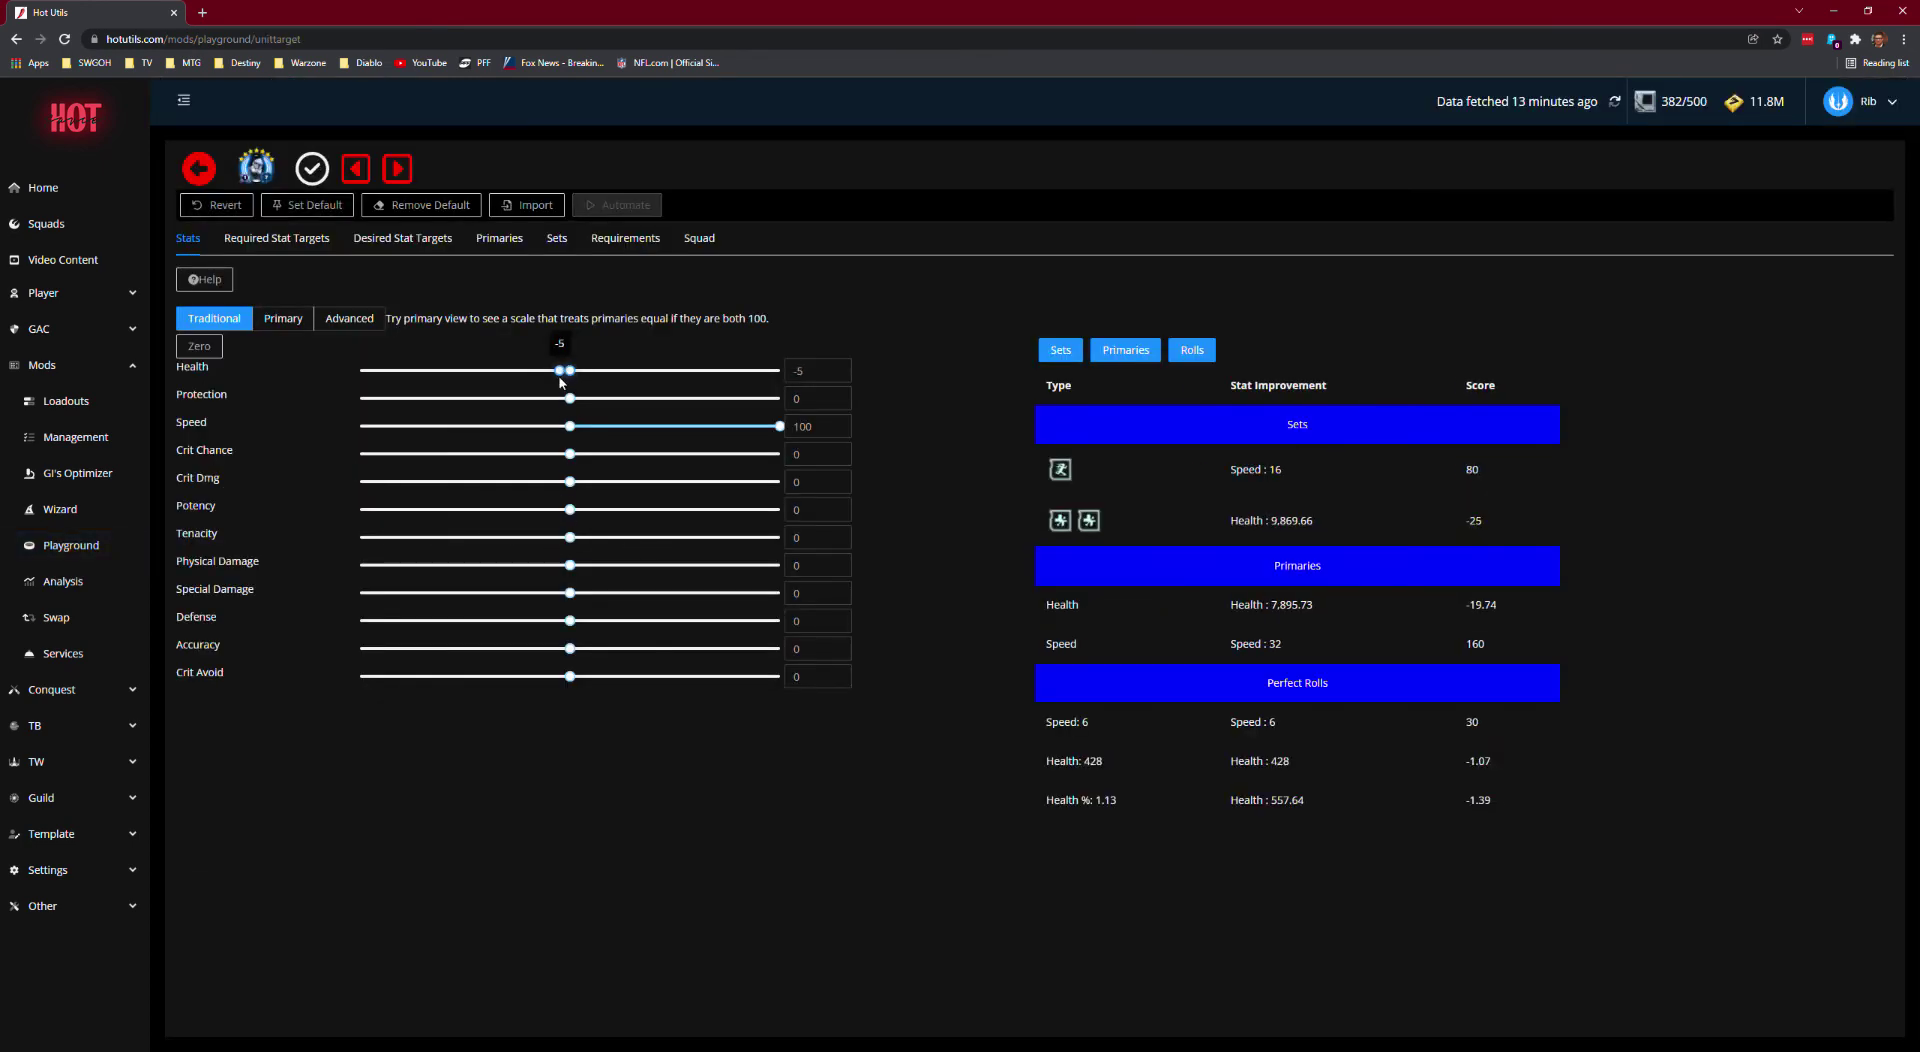
left_click(314, 178)
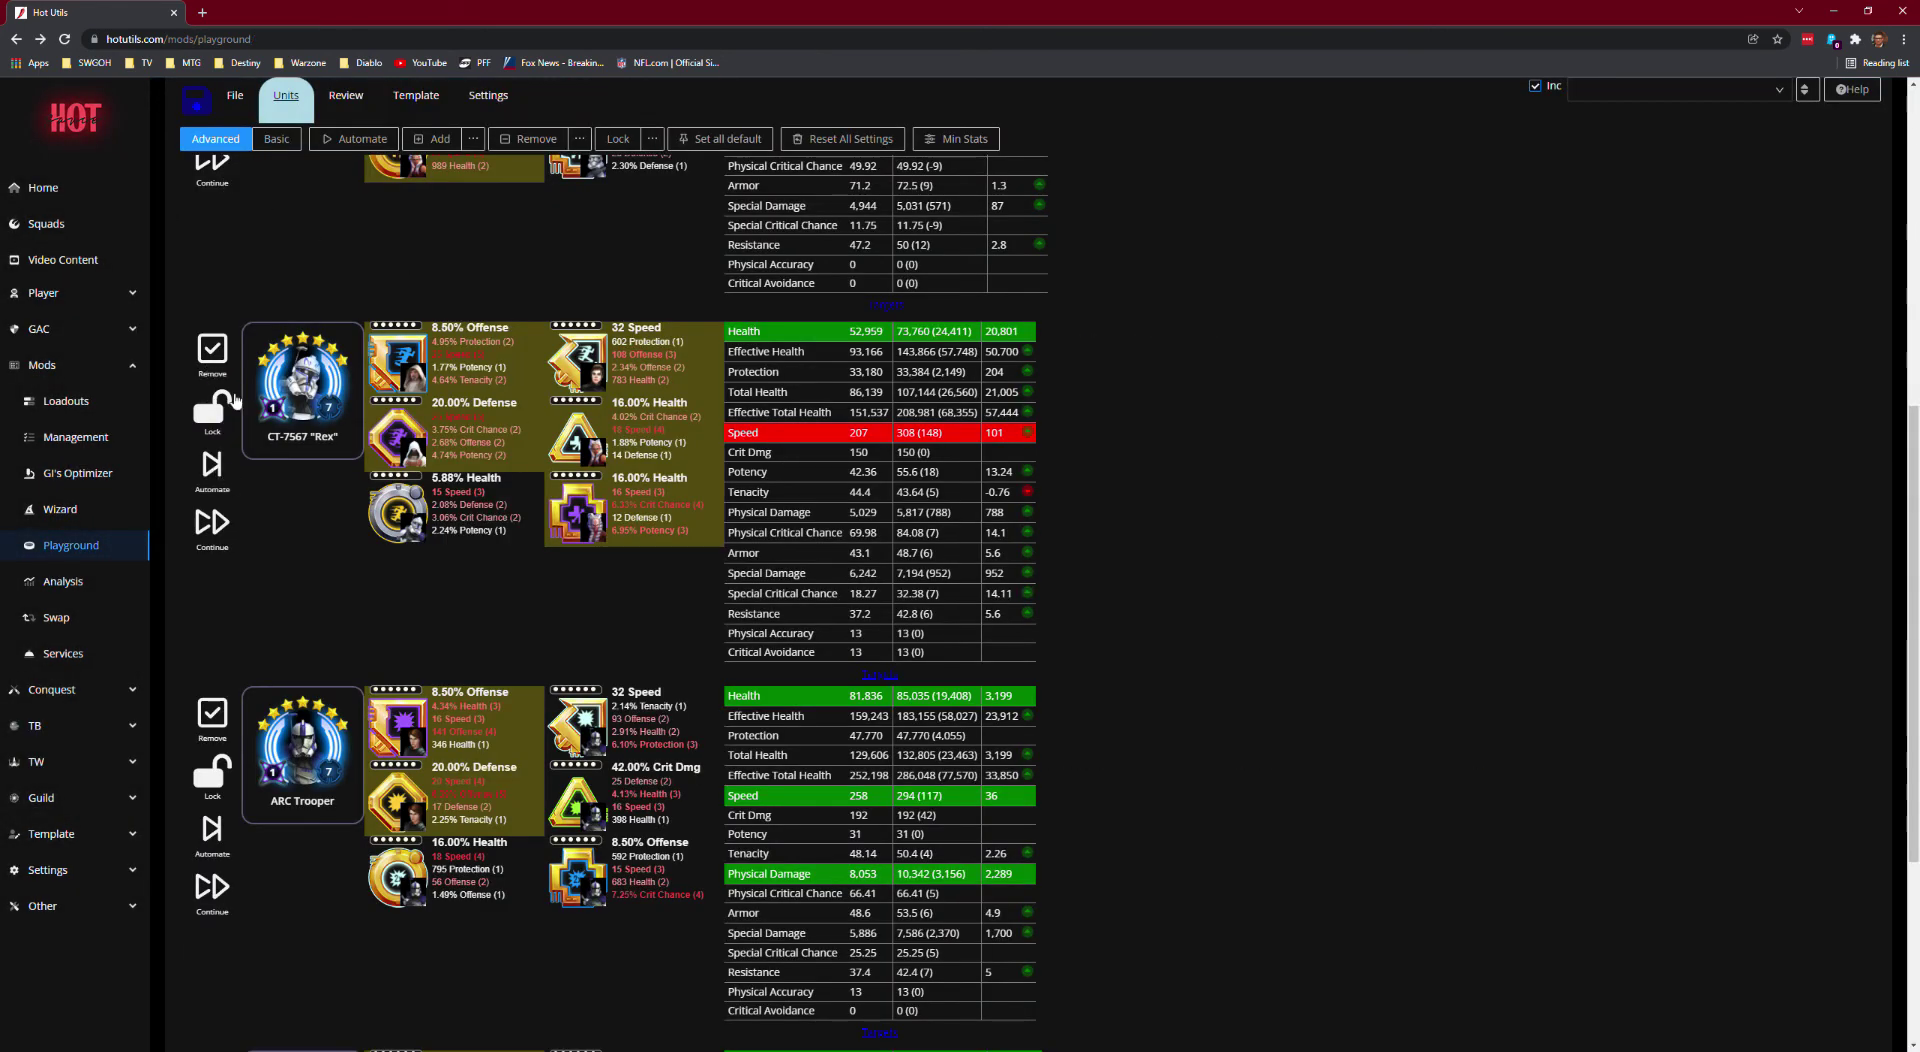
Step: Rerun the squad's mod automation with Rex's negative Health weight, keeping the automation settings, and accept the results
left_click(358, 140)
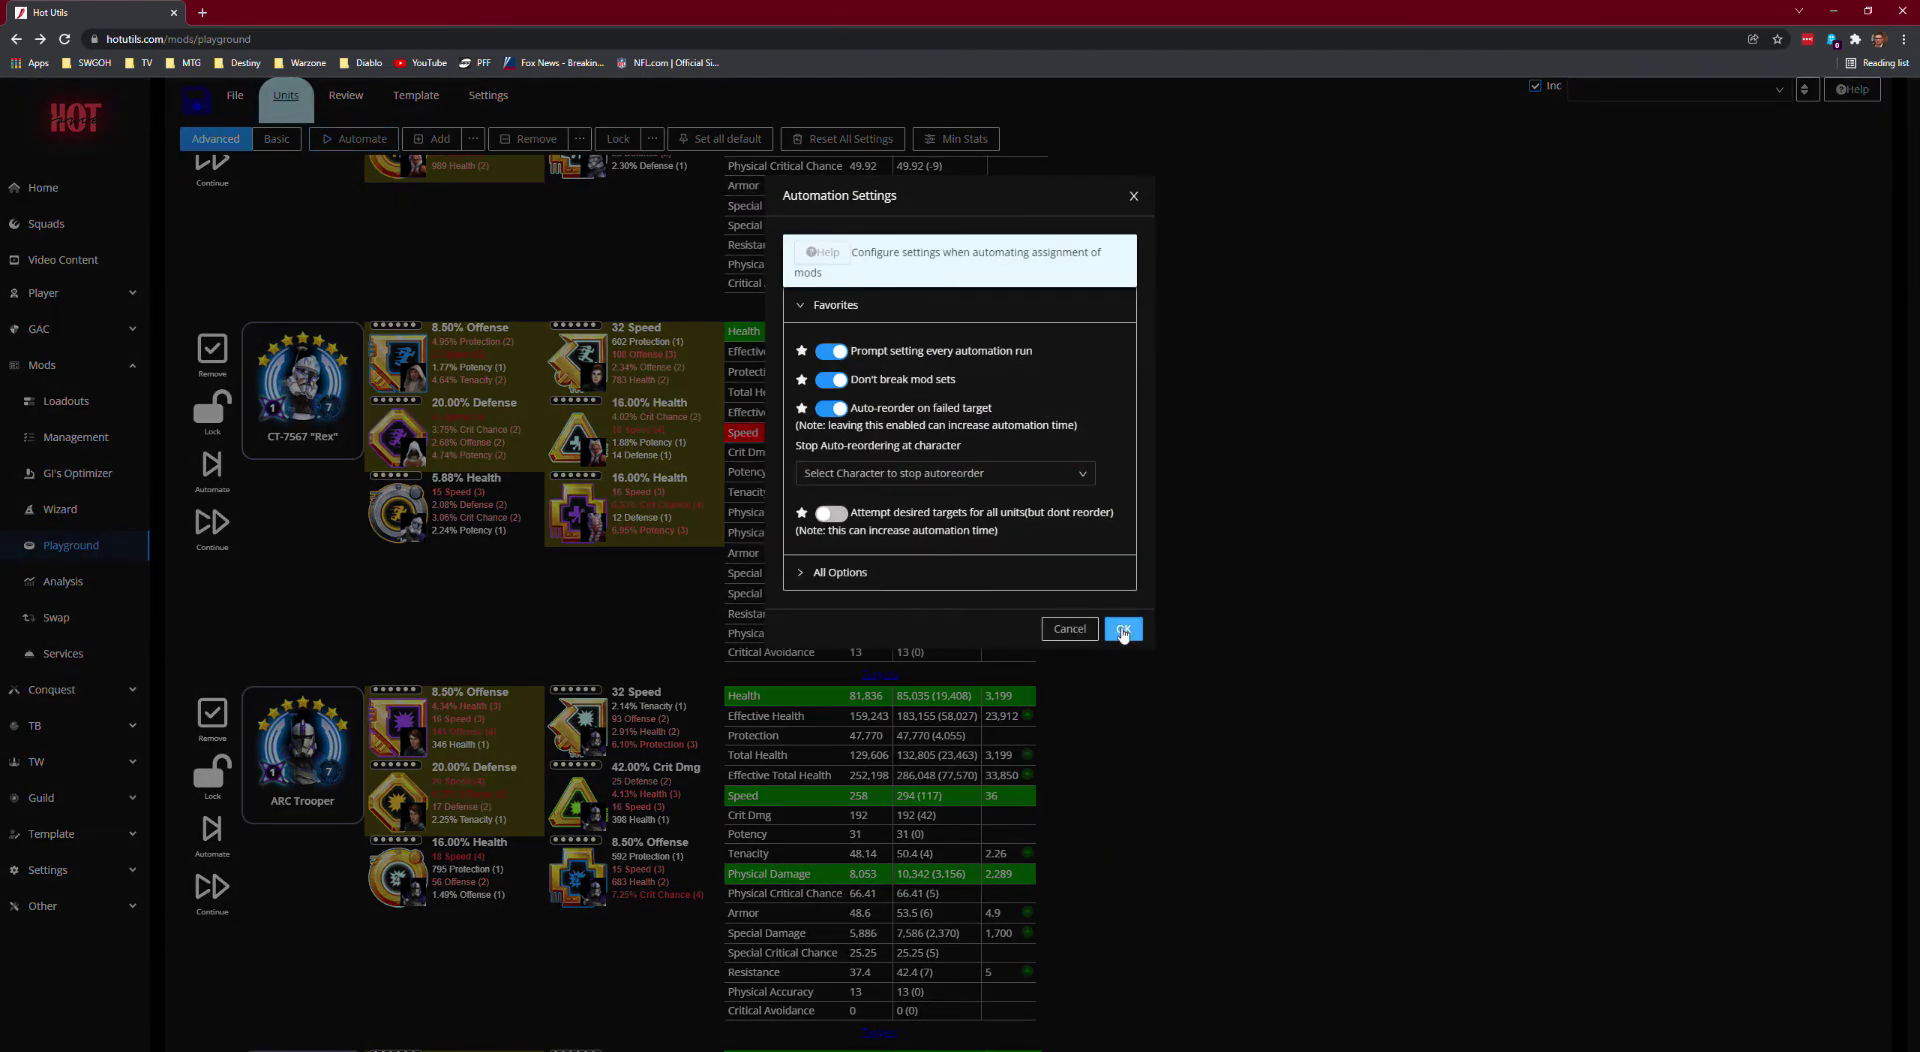
left_click(1121, 632)
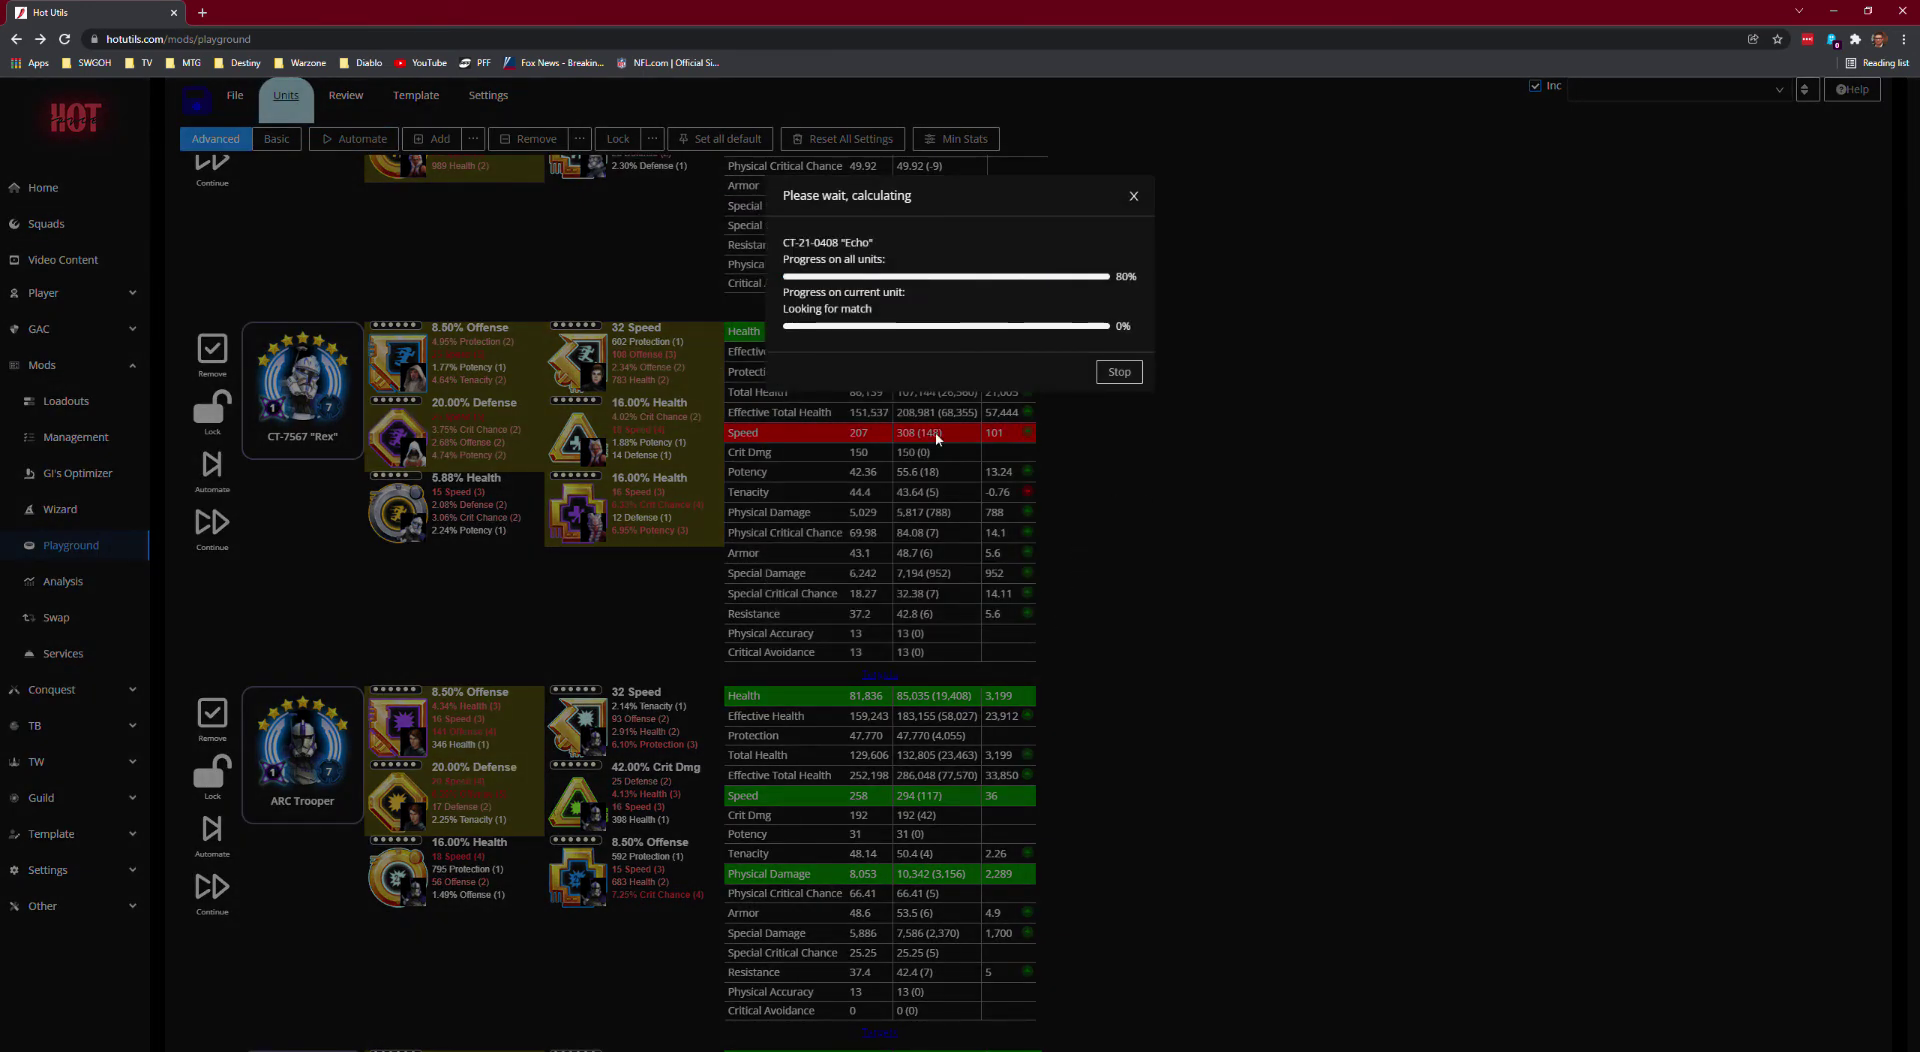
left_click(1160, 618)
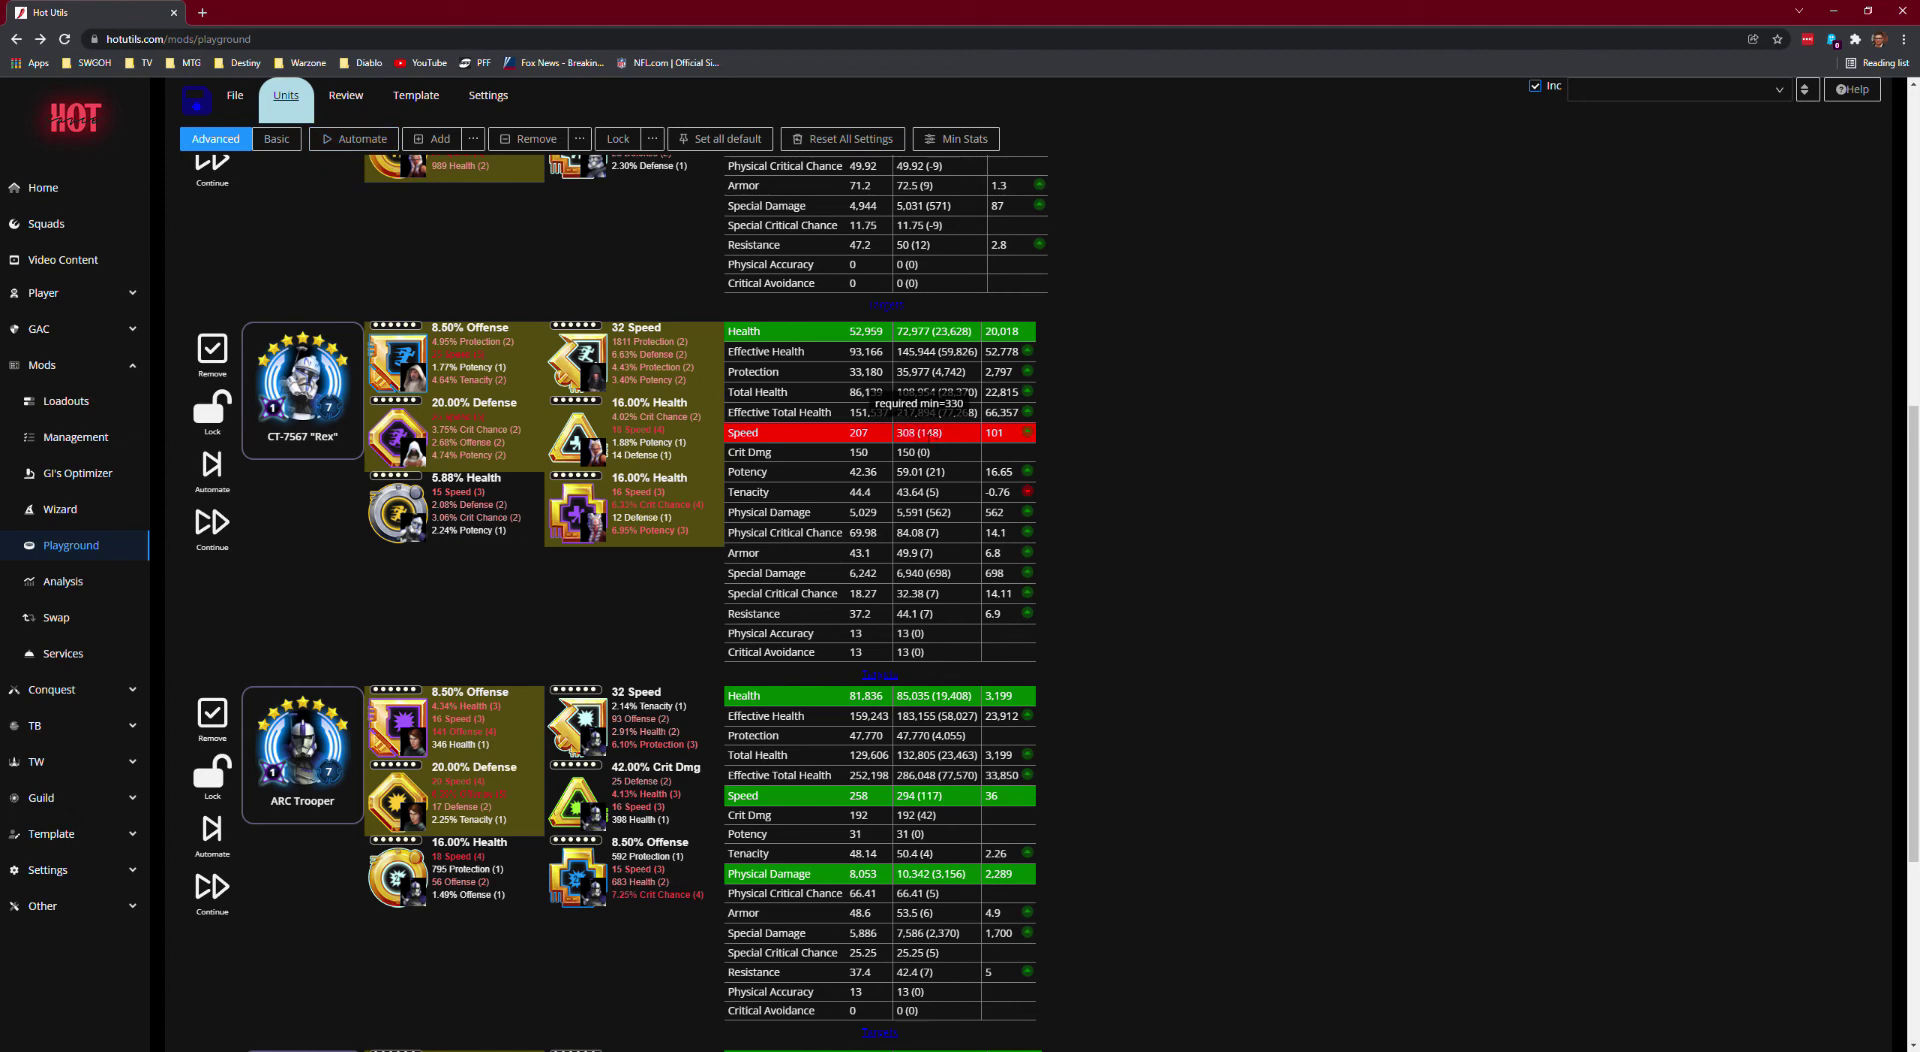
Step: Examine Echo's required stat targets and stat weights, and return to the unit list without changing anything
scroll(1079, 457, "down", 4)
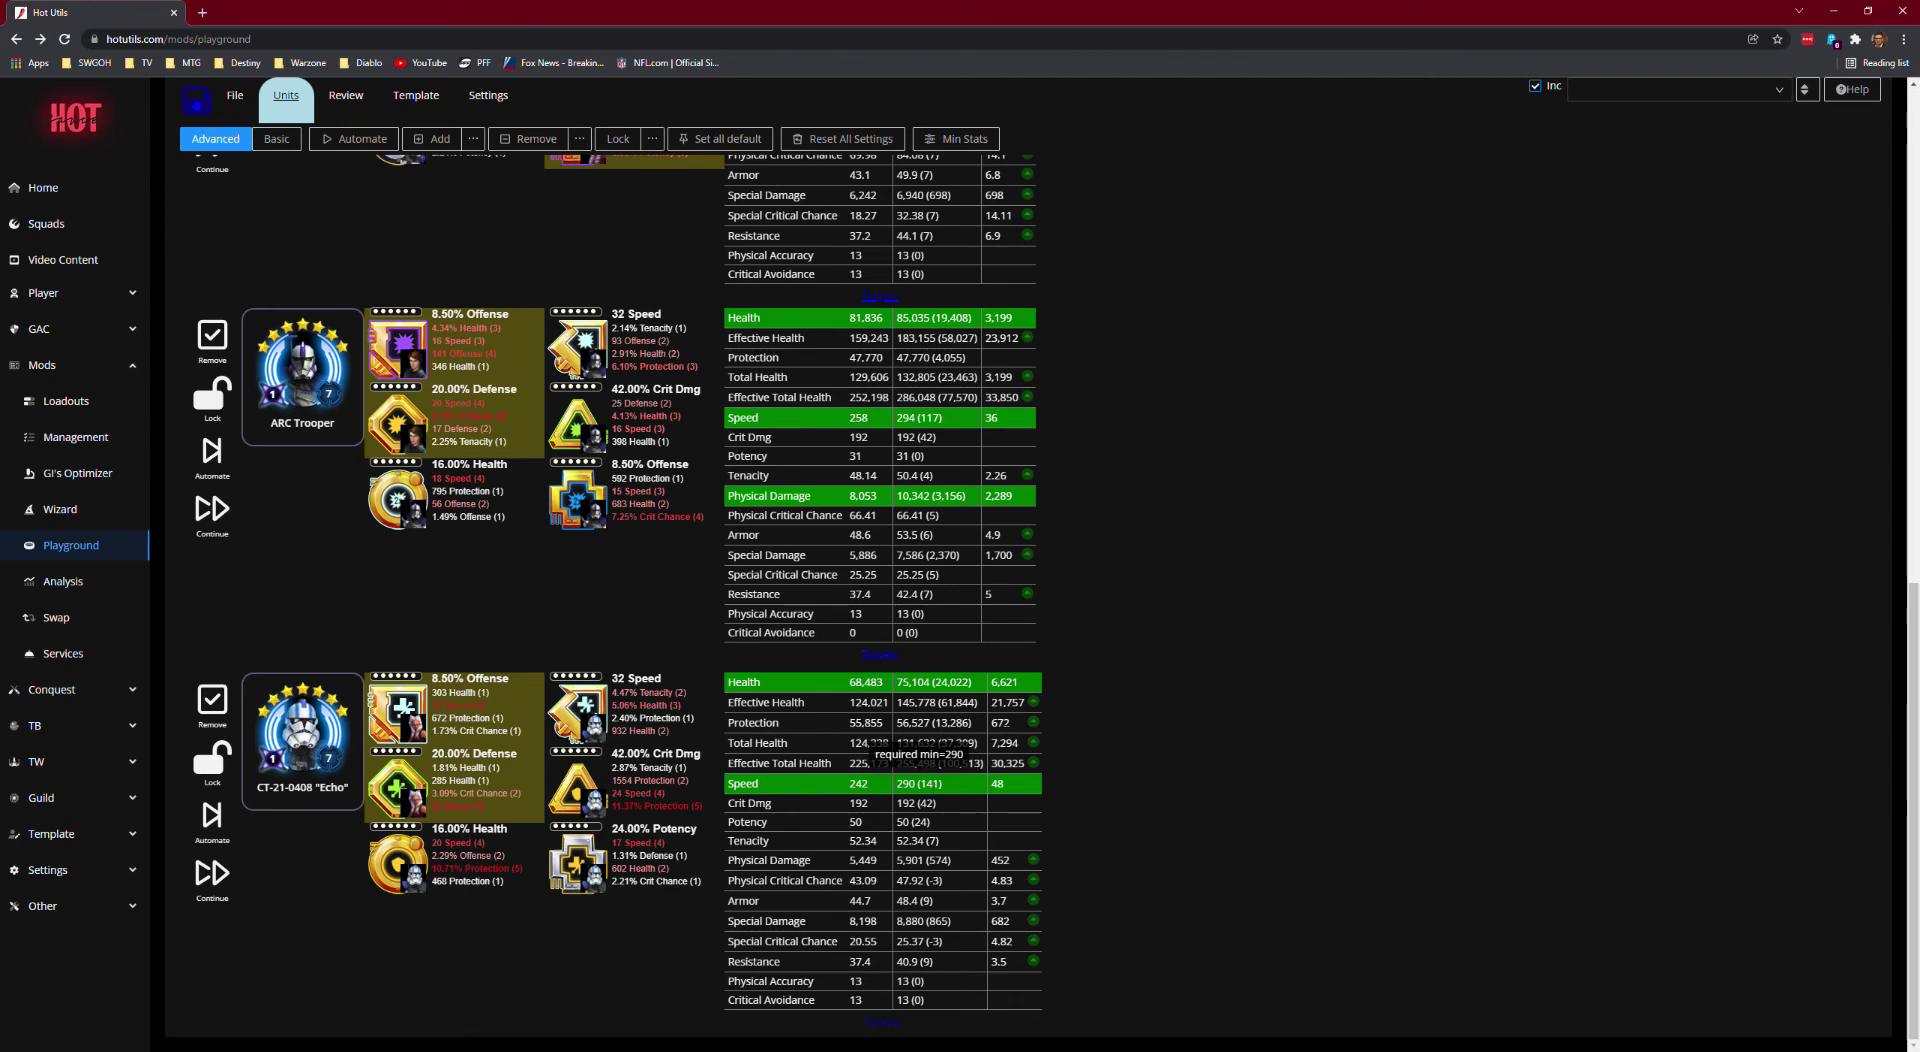
left_click(303, 752)
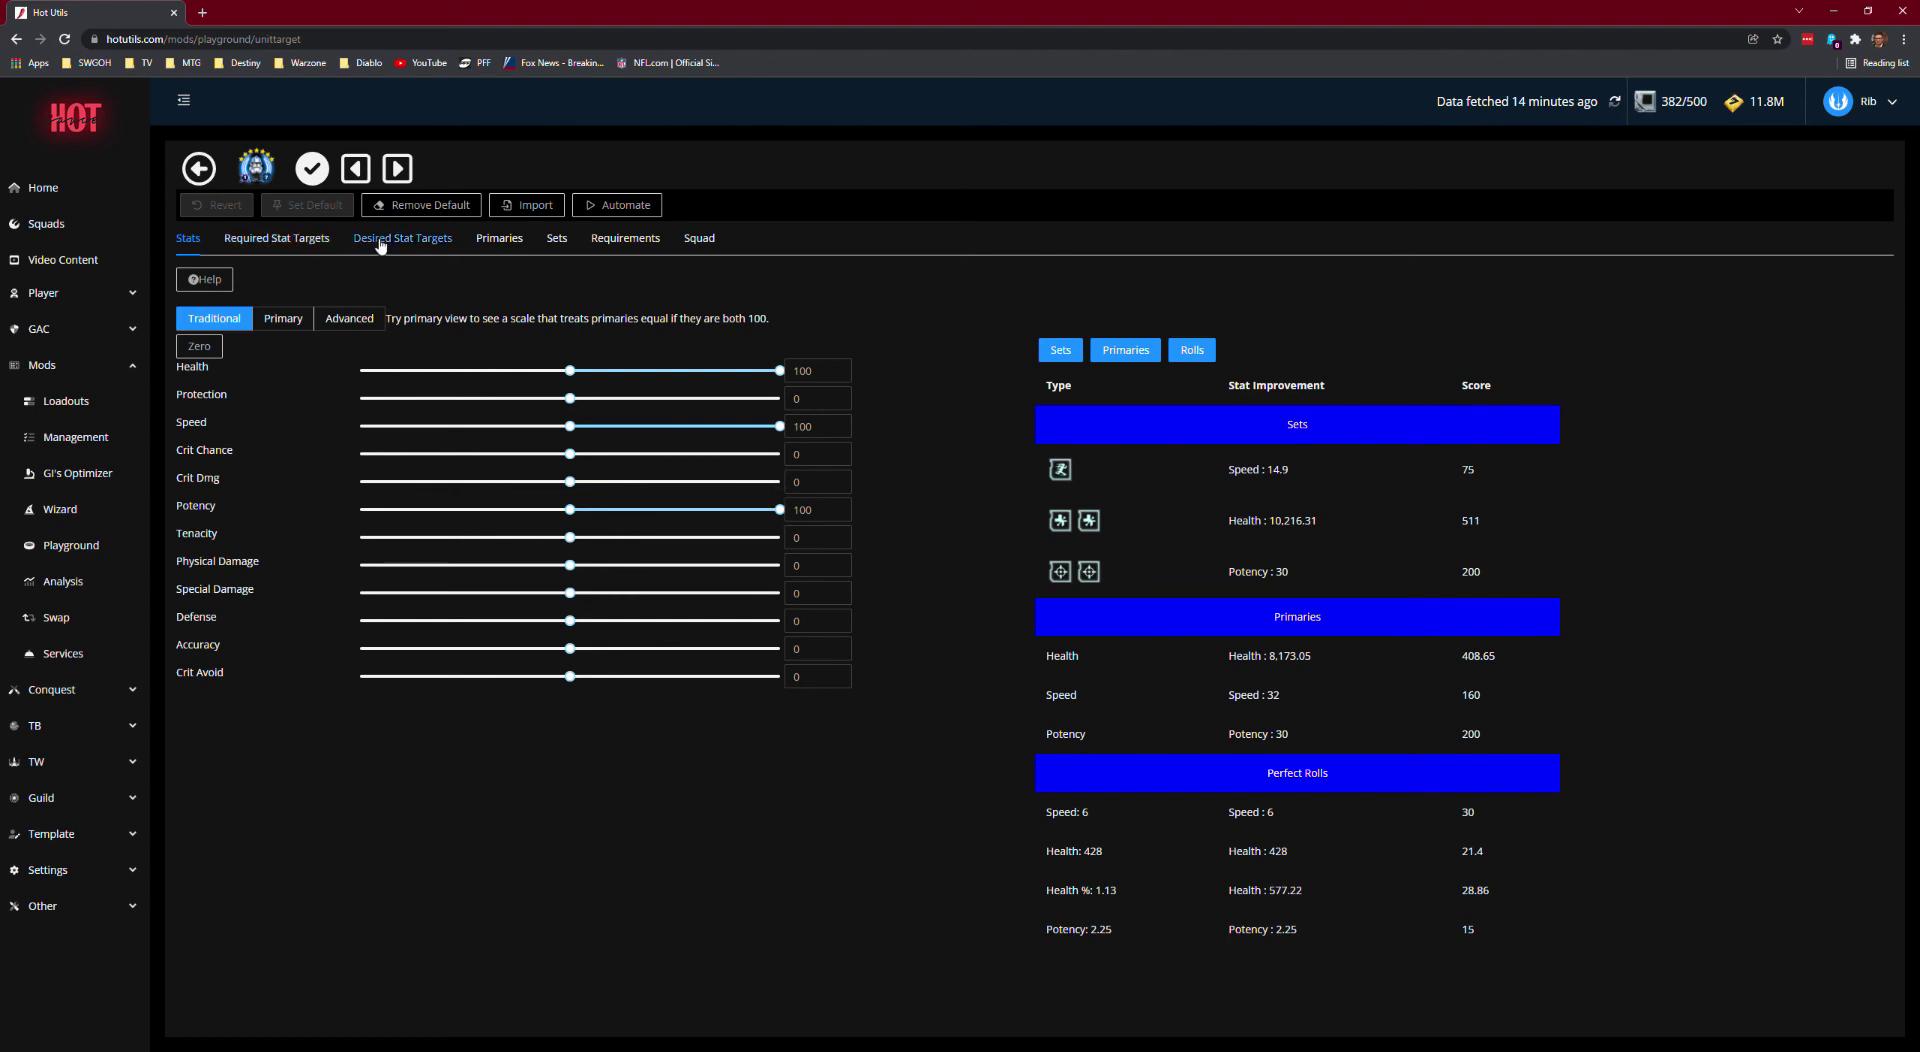
left_click(325, 245)
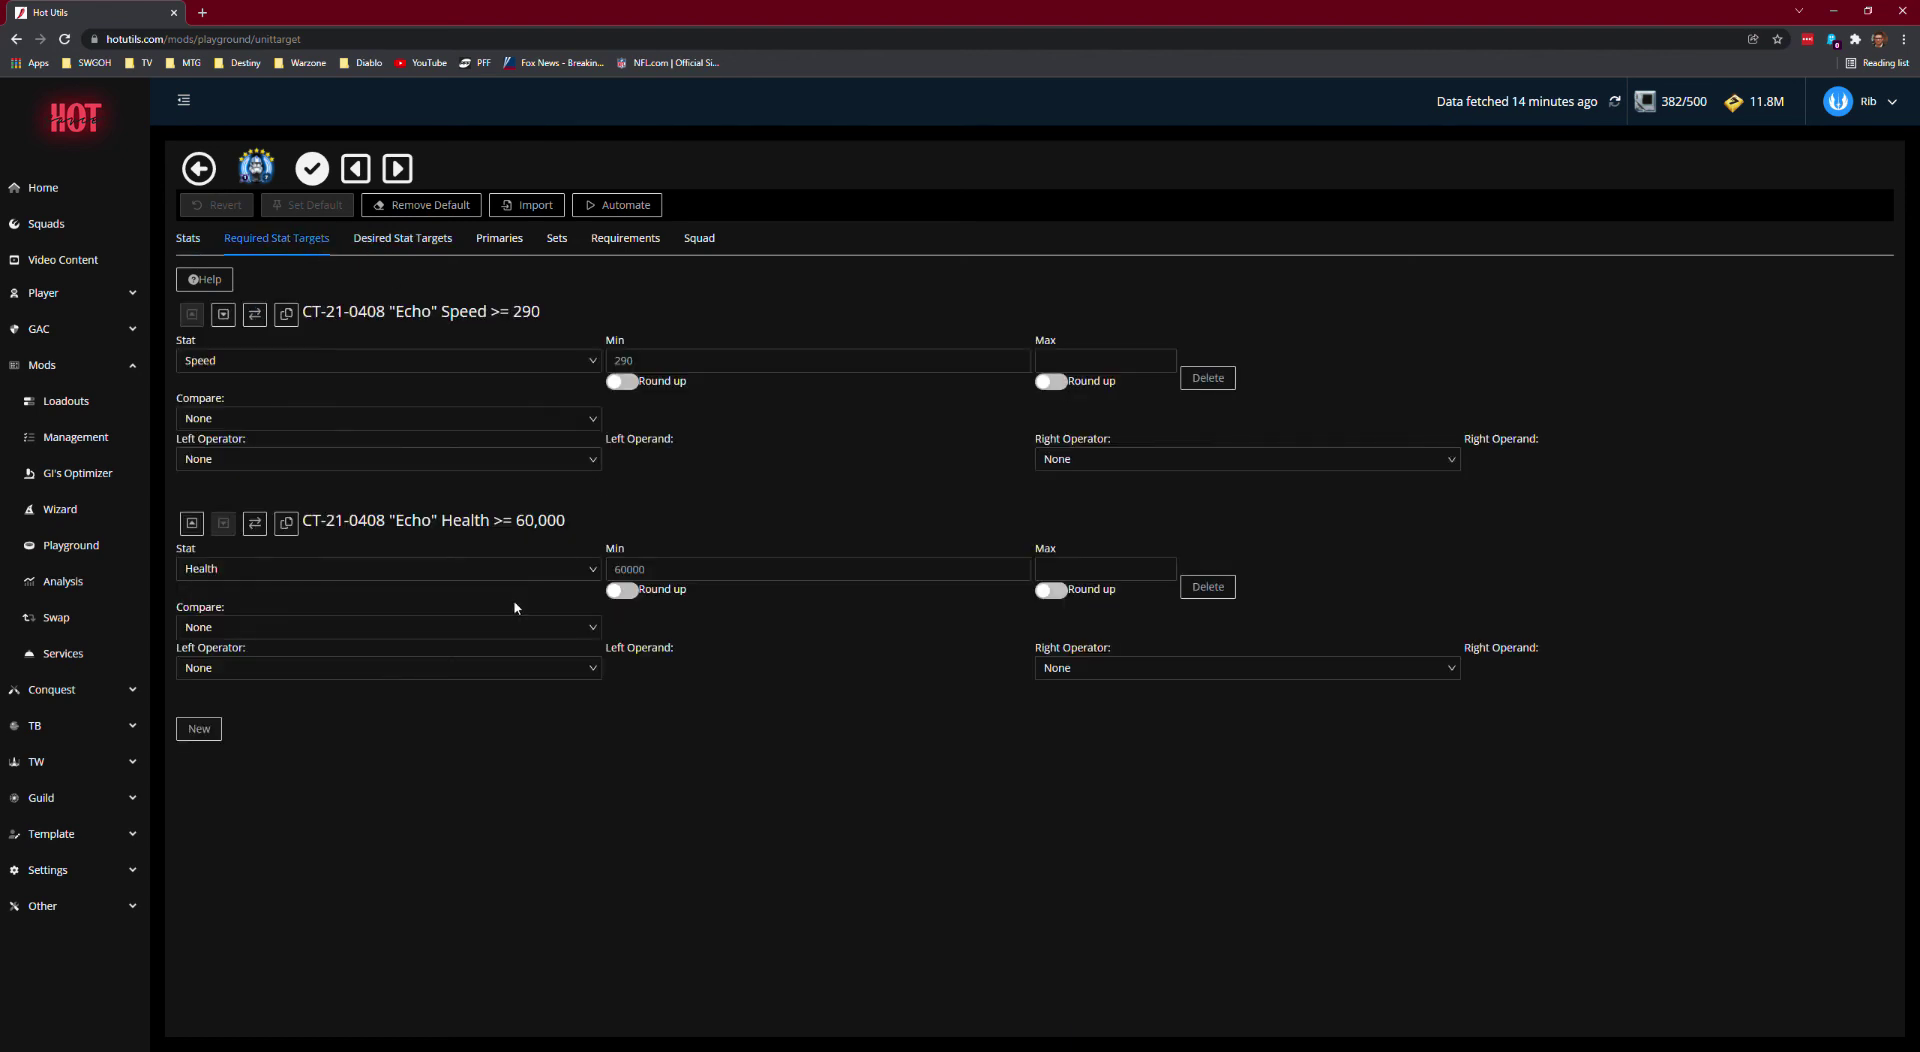
left_click(199, 168)
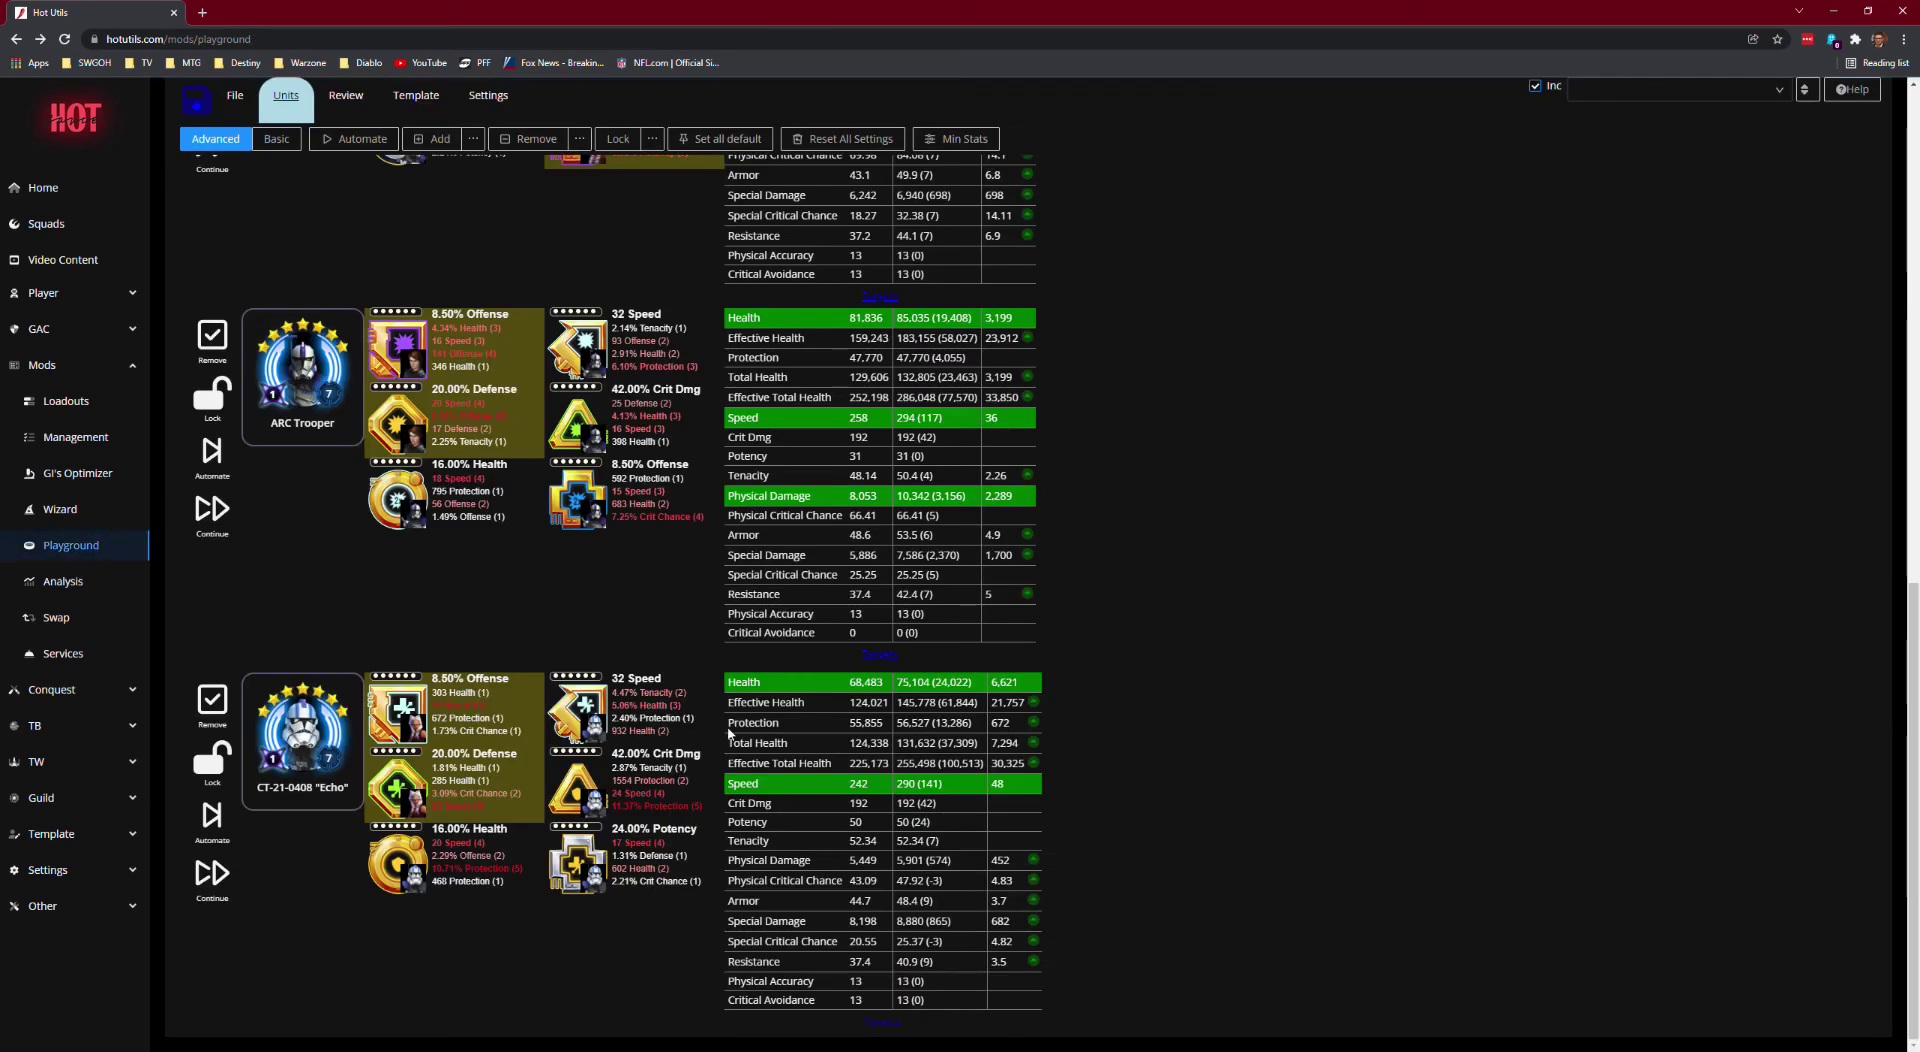
left_click(314, 716)
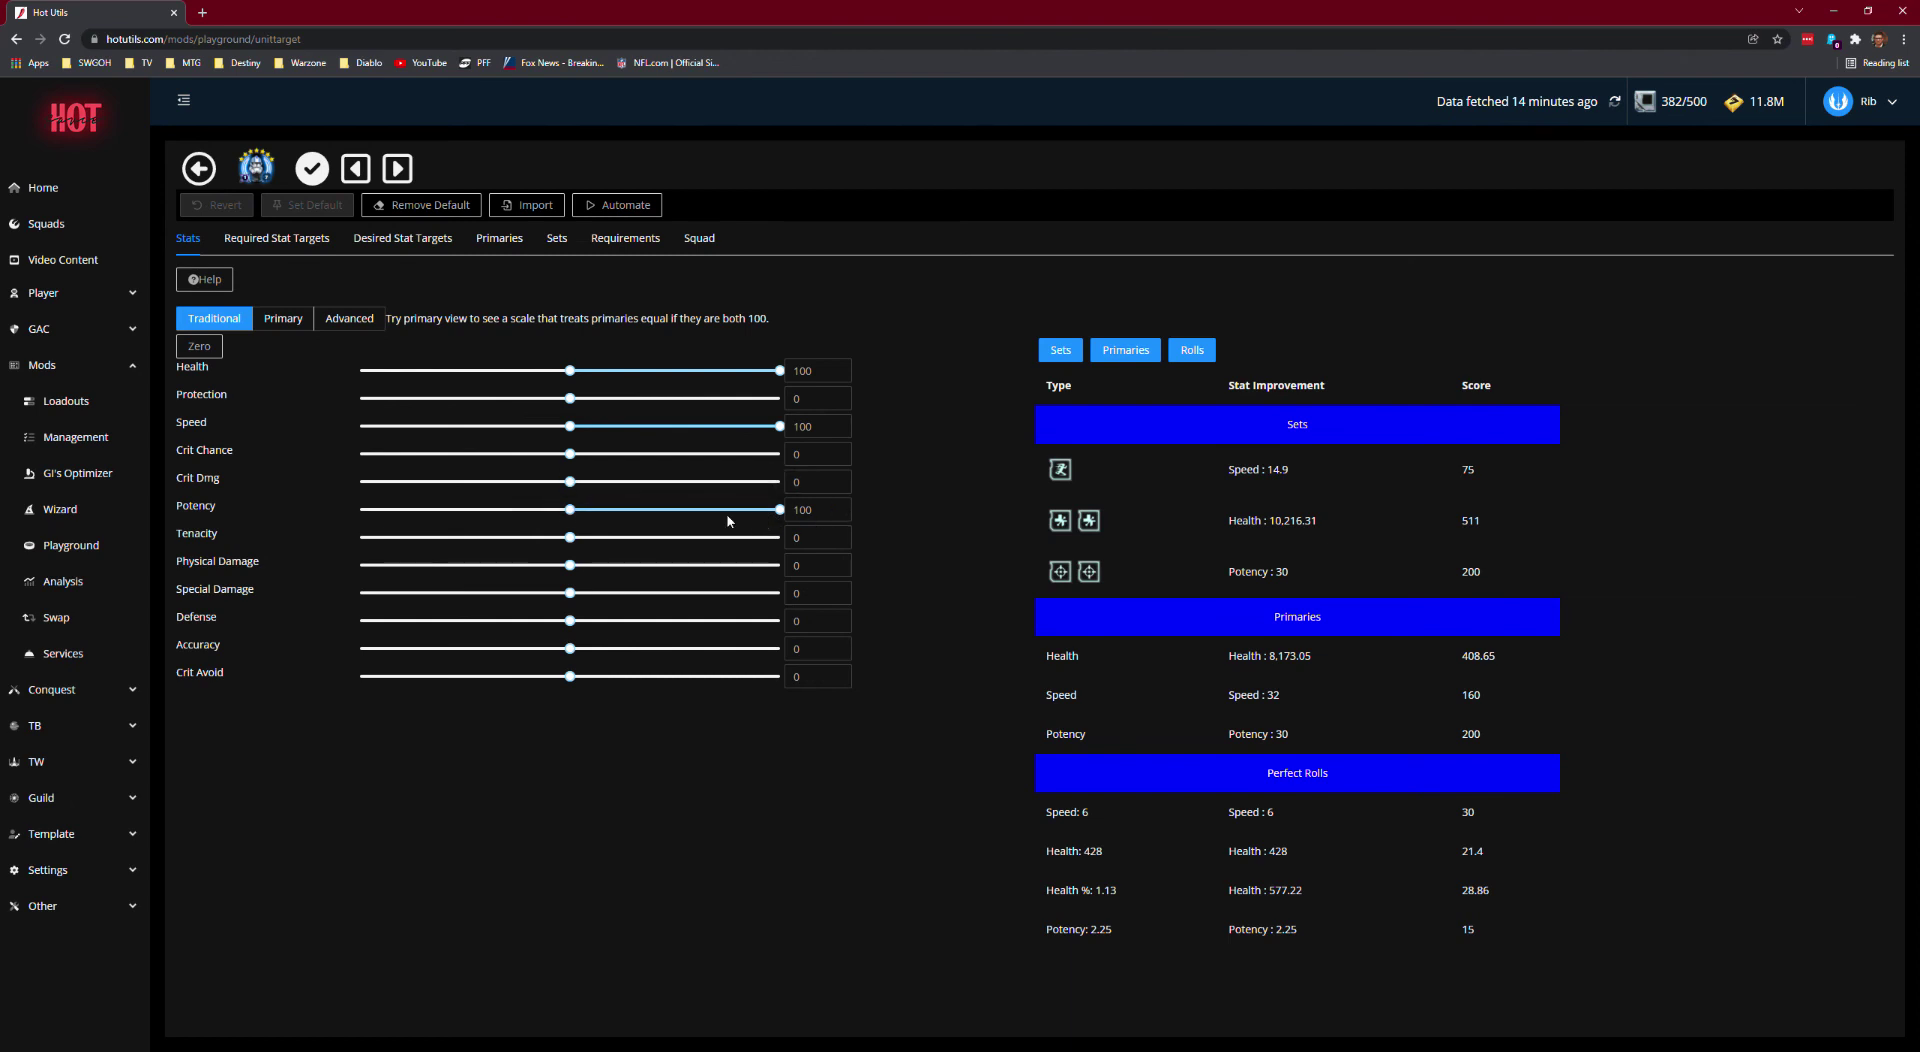
left_click(200, 178)
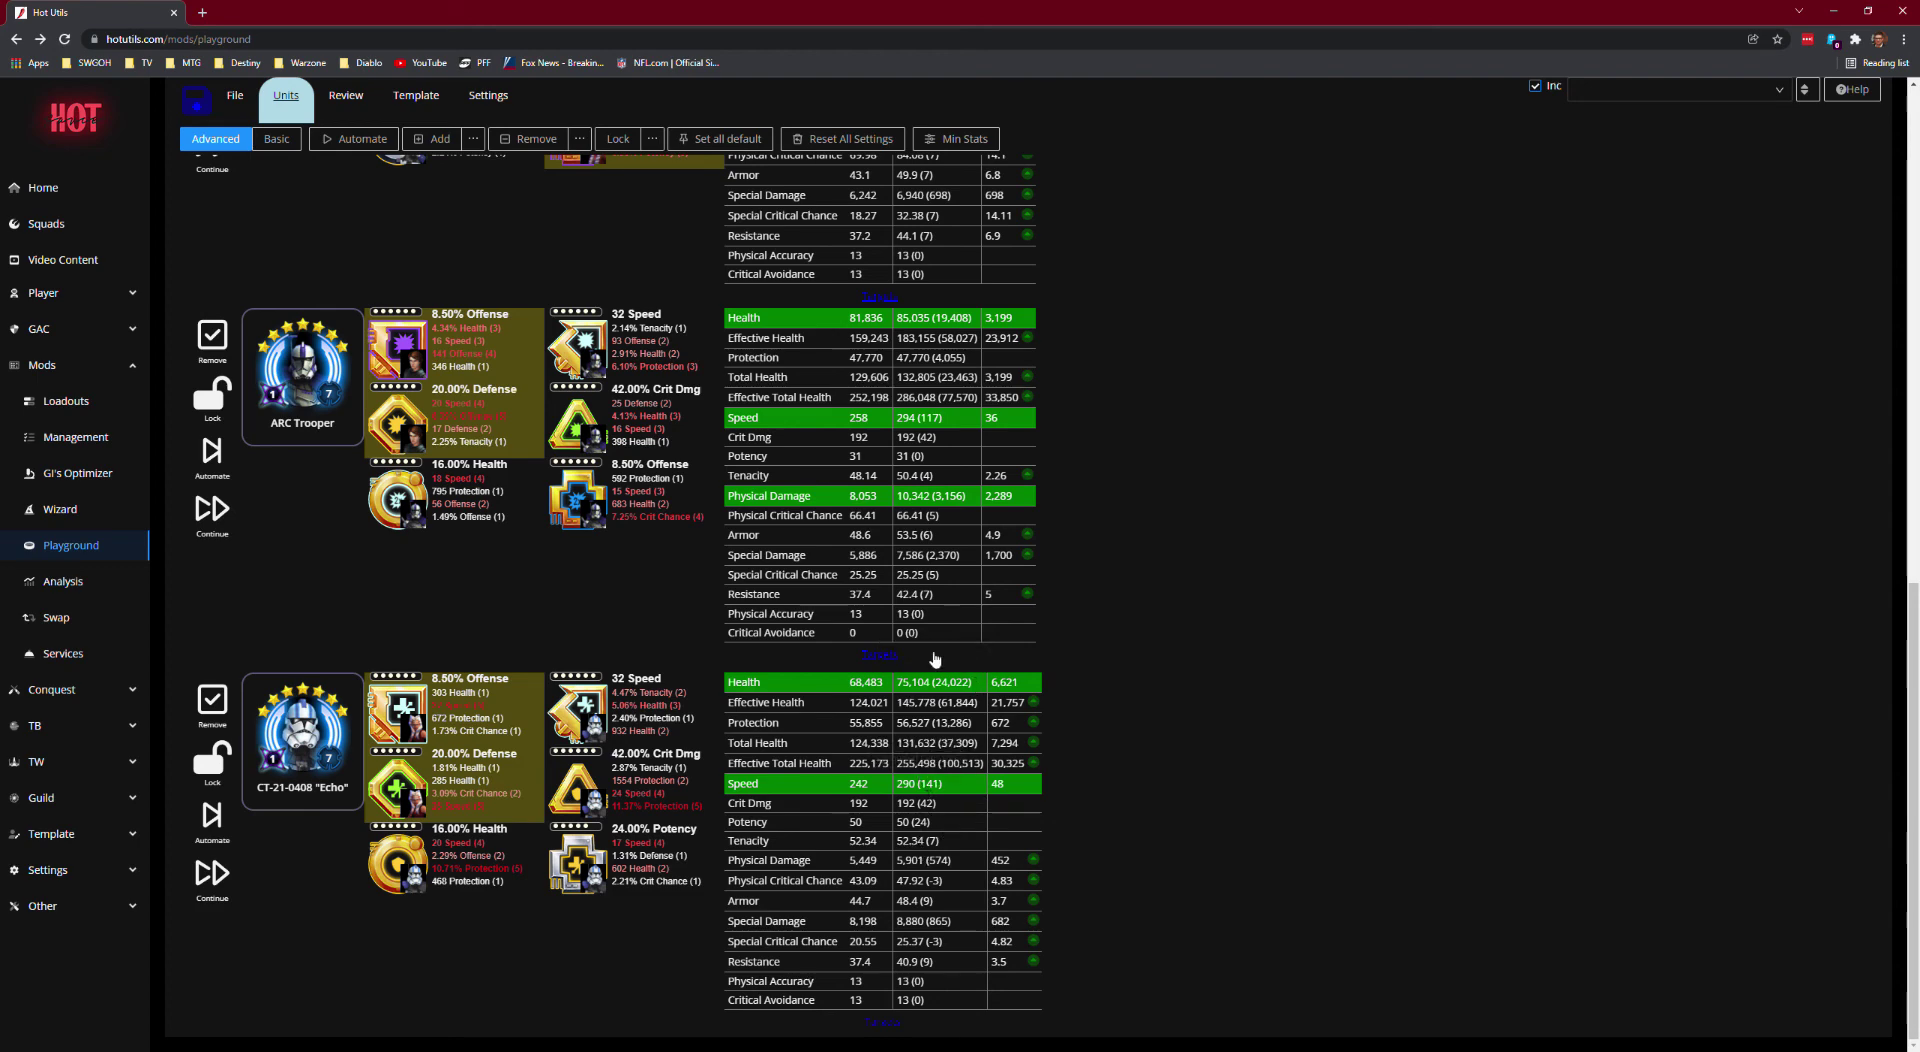
Step: Save the five-unit squad as loadout JML P1 SPLIT FROM JKL OPTION in the LSGTB P1 category, including the loadout definition
scroll(1018, 717, "up", 15)
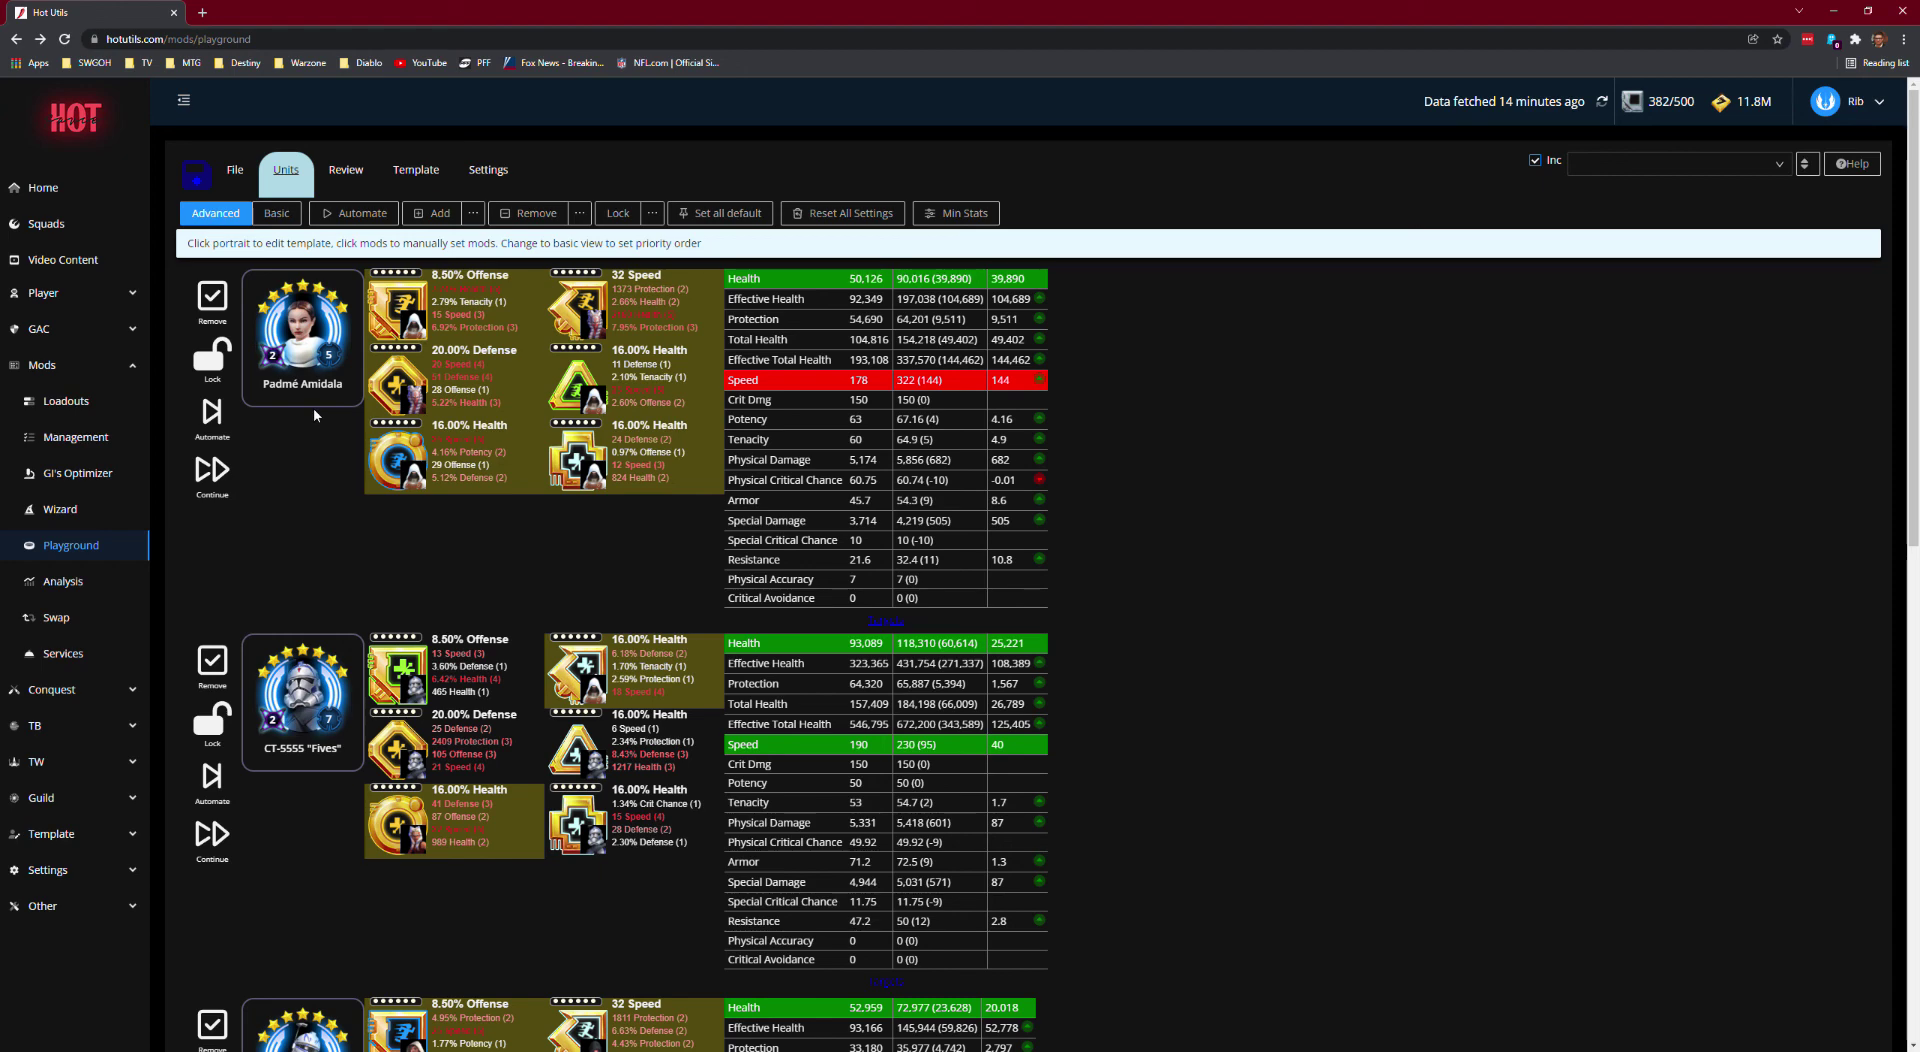
left_click(238, 192)
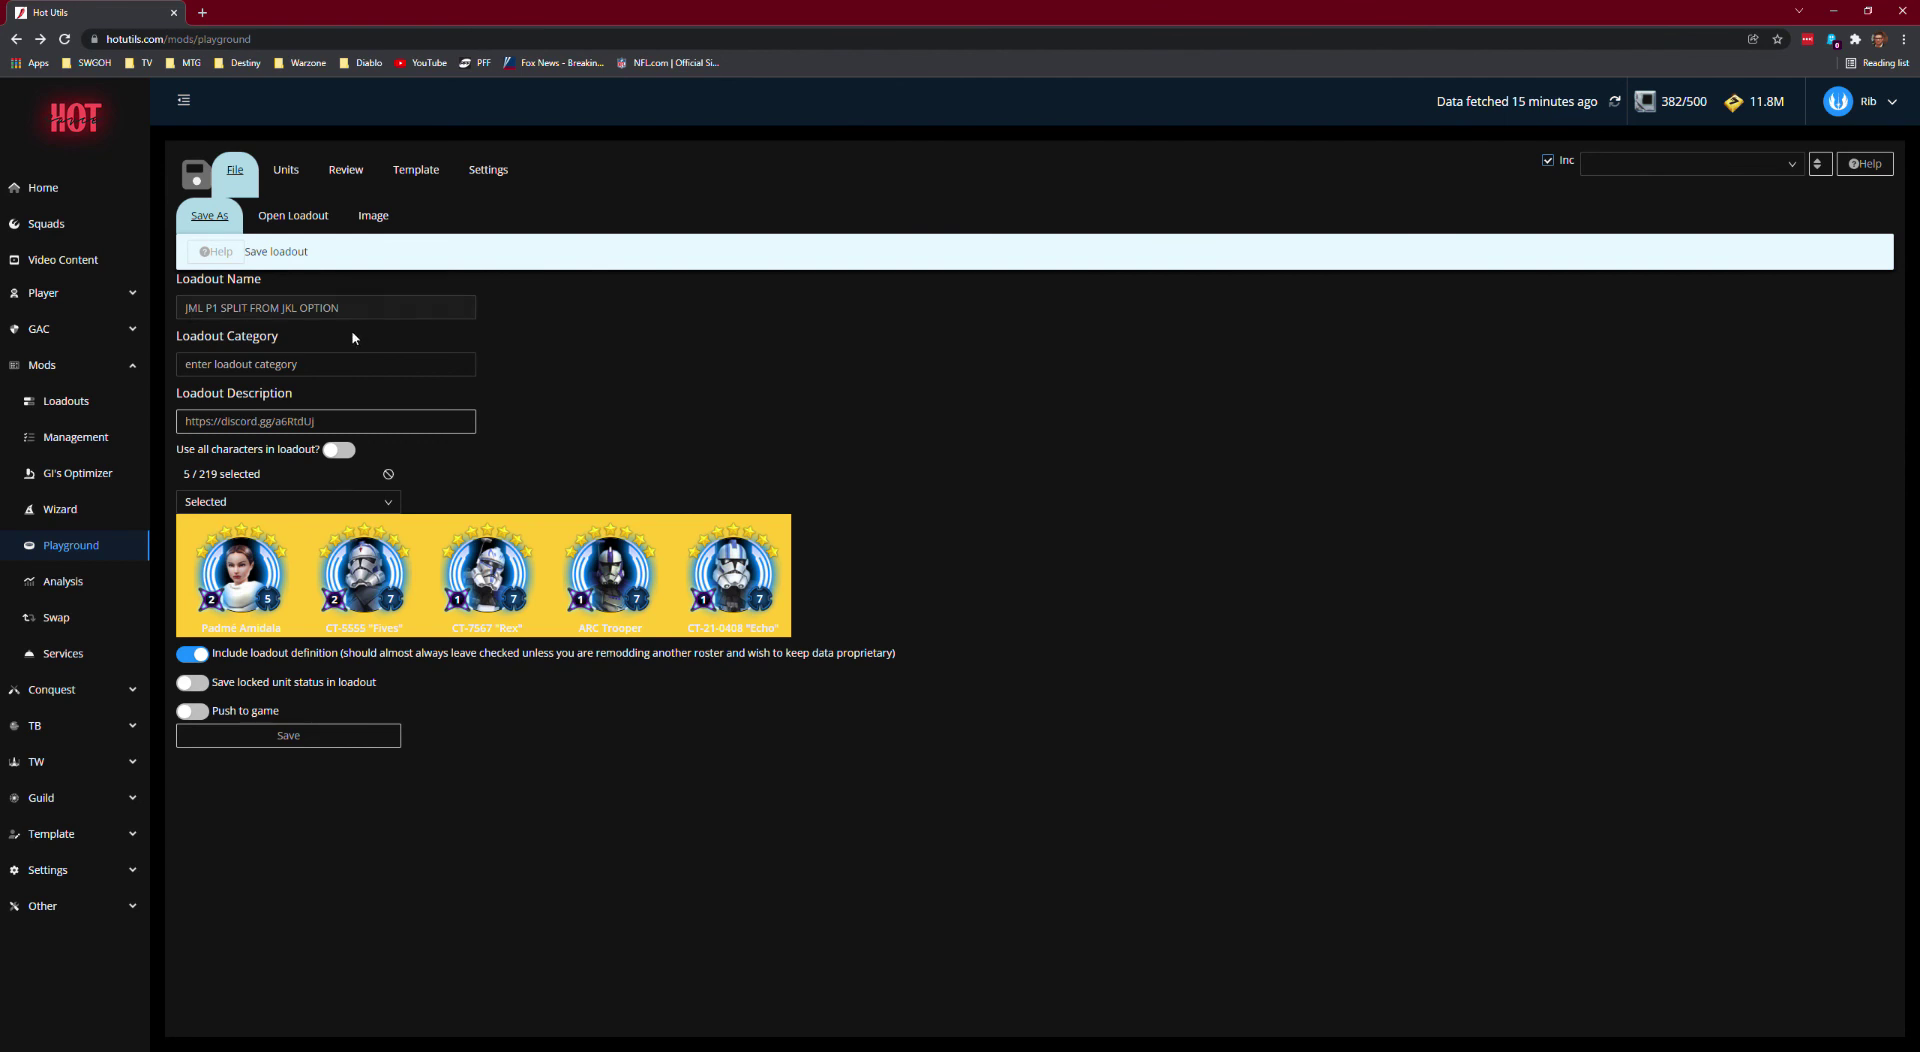
left_click(341, 364)
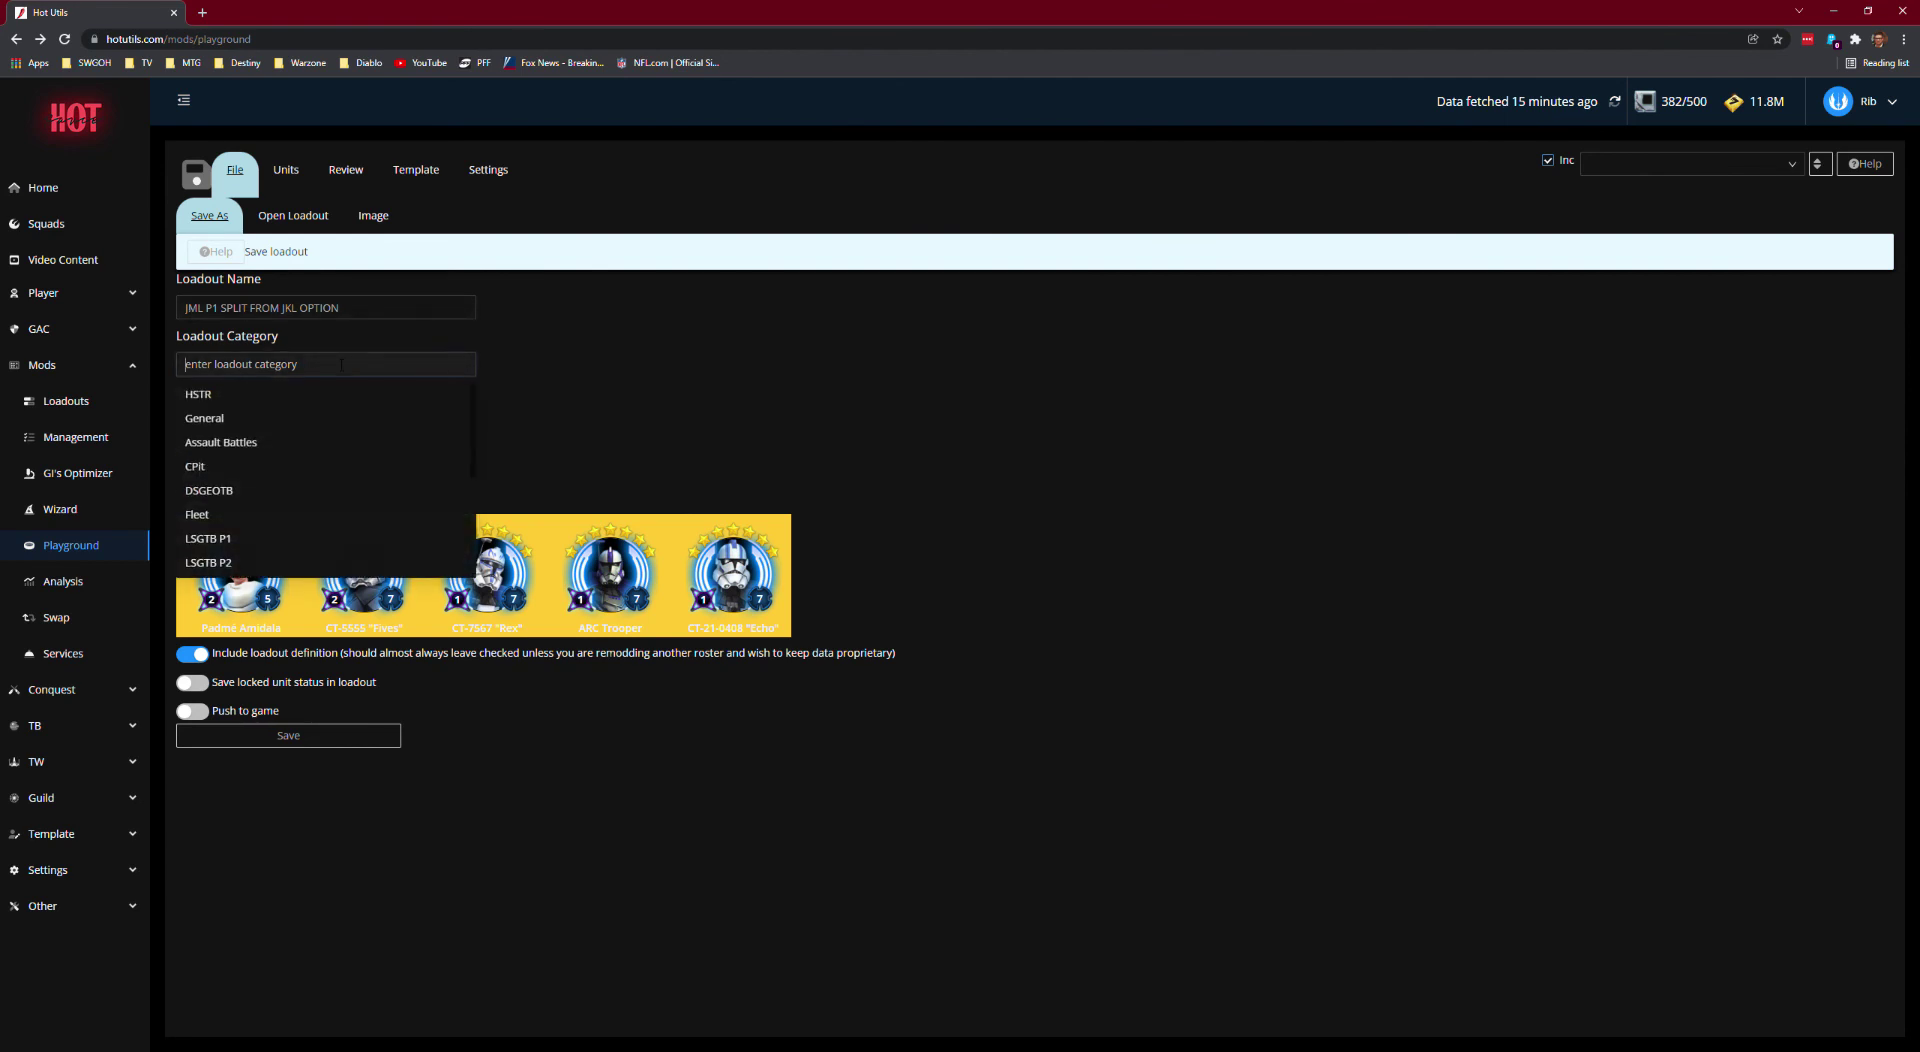
left_click(230, 538)
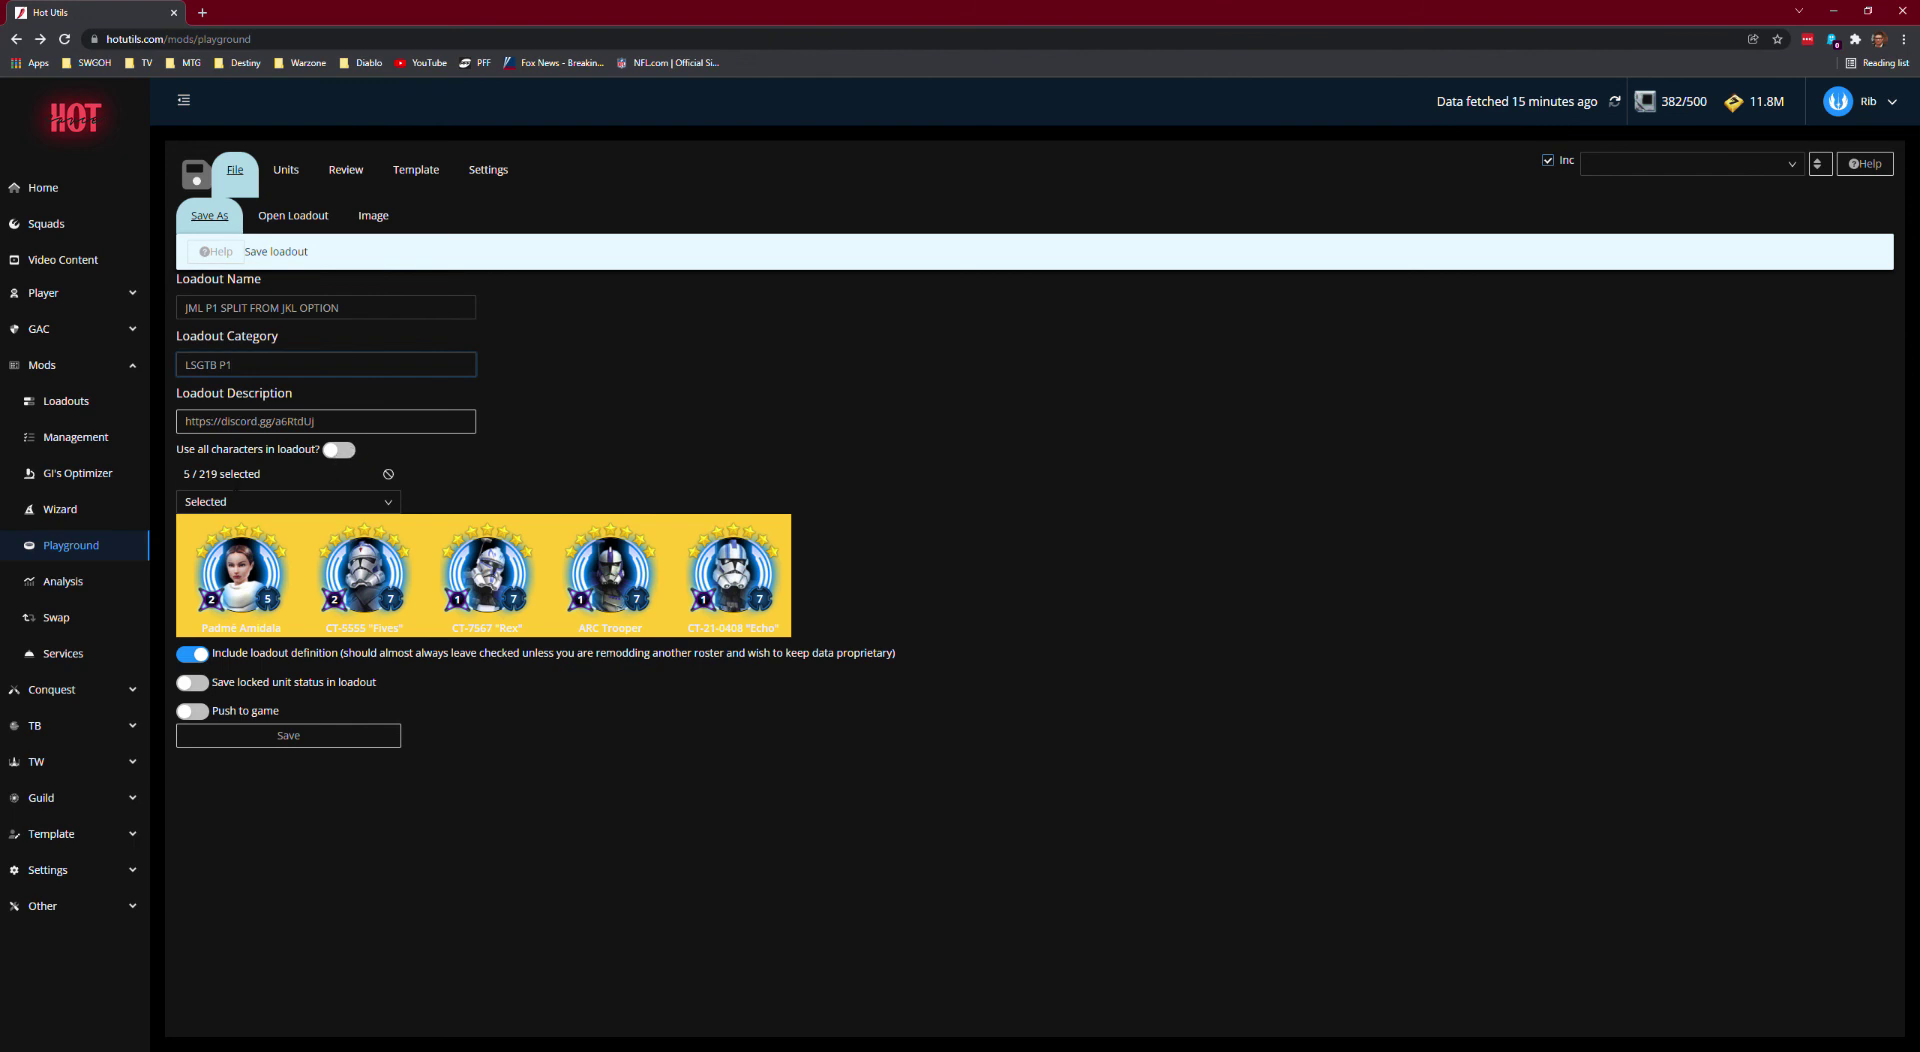
left_click_drag(199, 475, 231, 475)
left_click(528, 466)
left_click(318, 745)
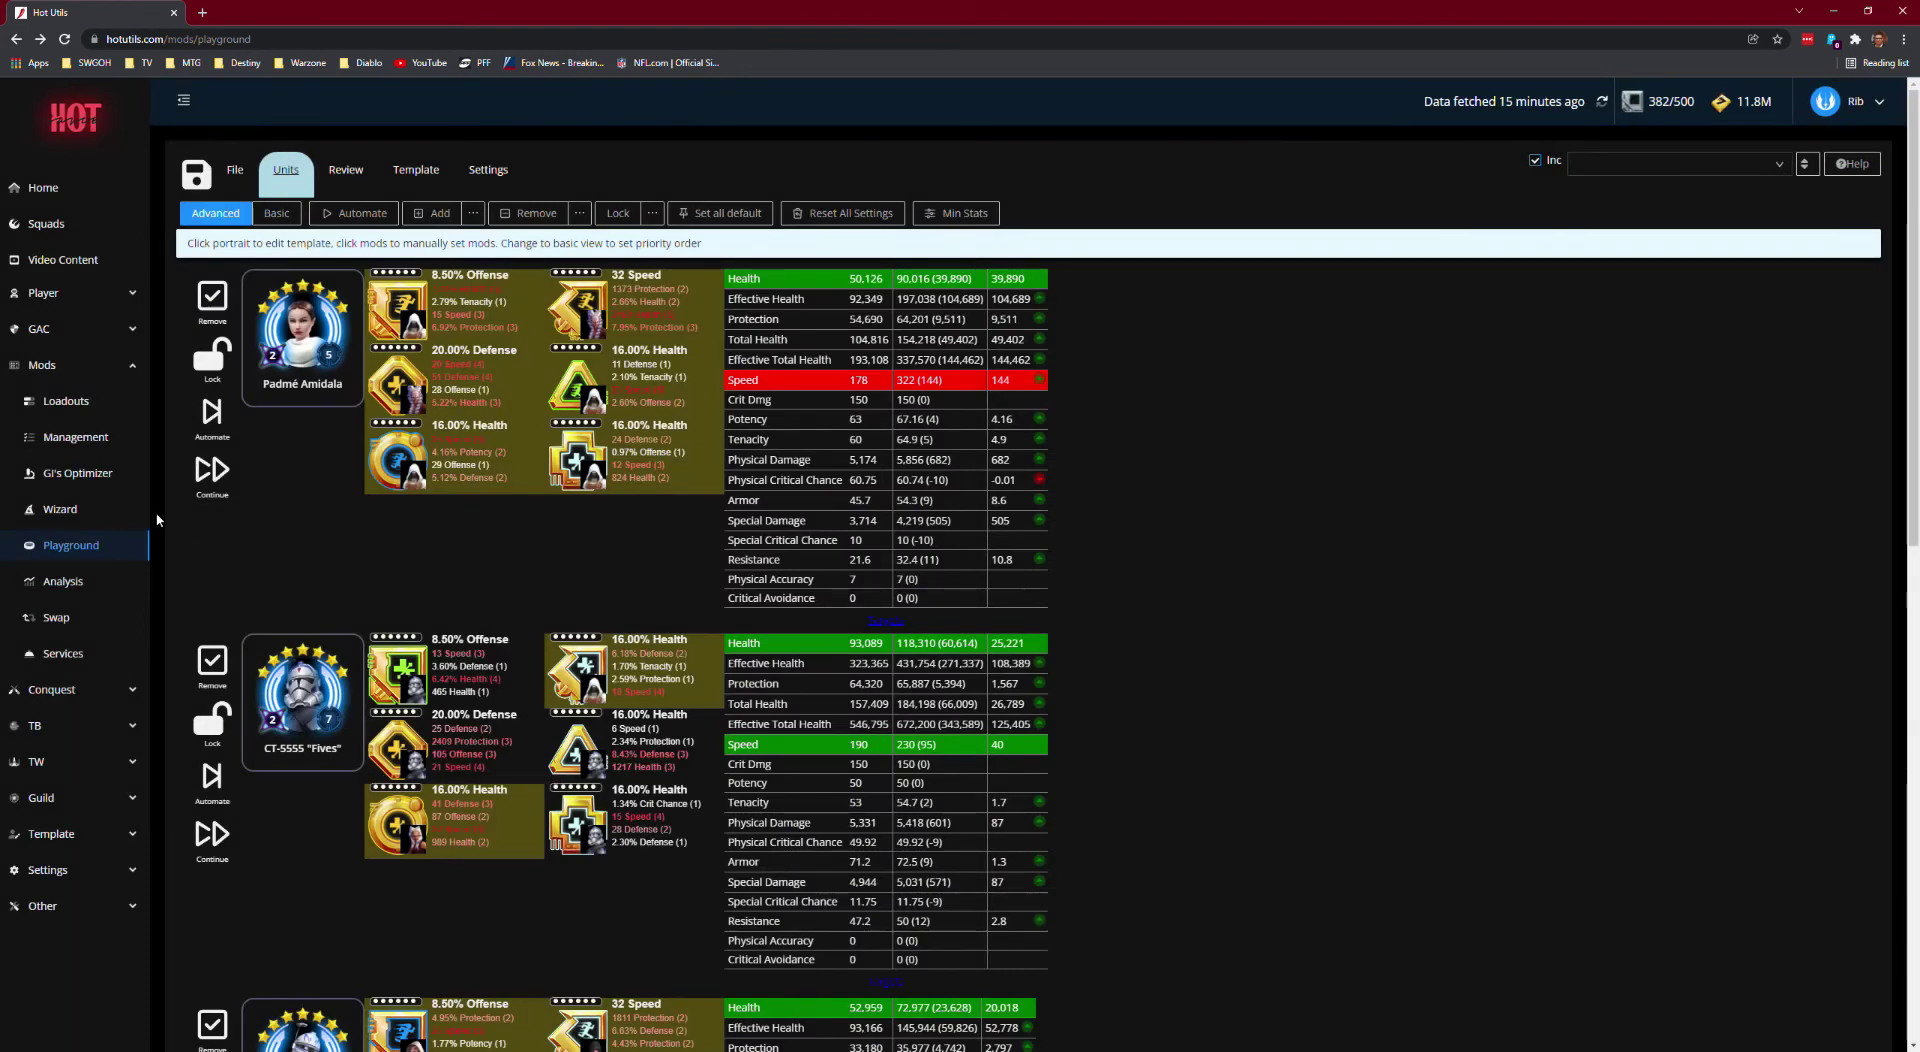
Step: Go to the saved mod loadouts and filter them to the LSGTB P1 category
left_click(76, 403)
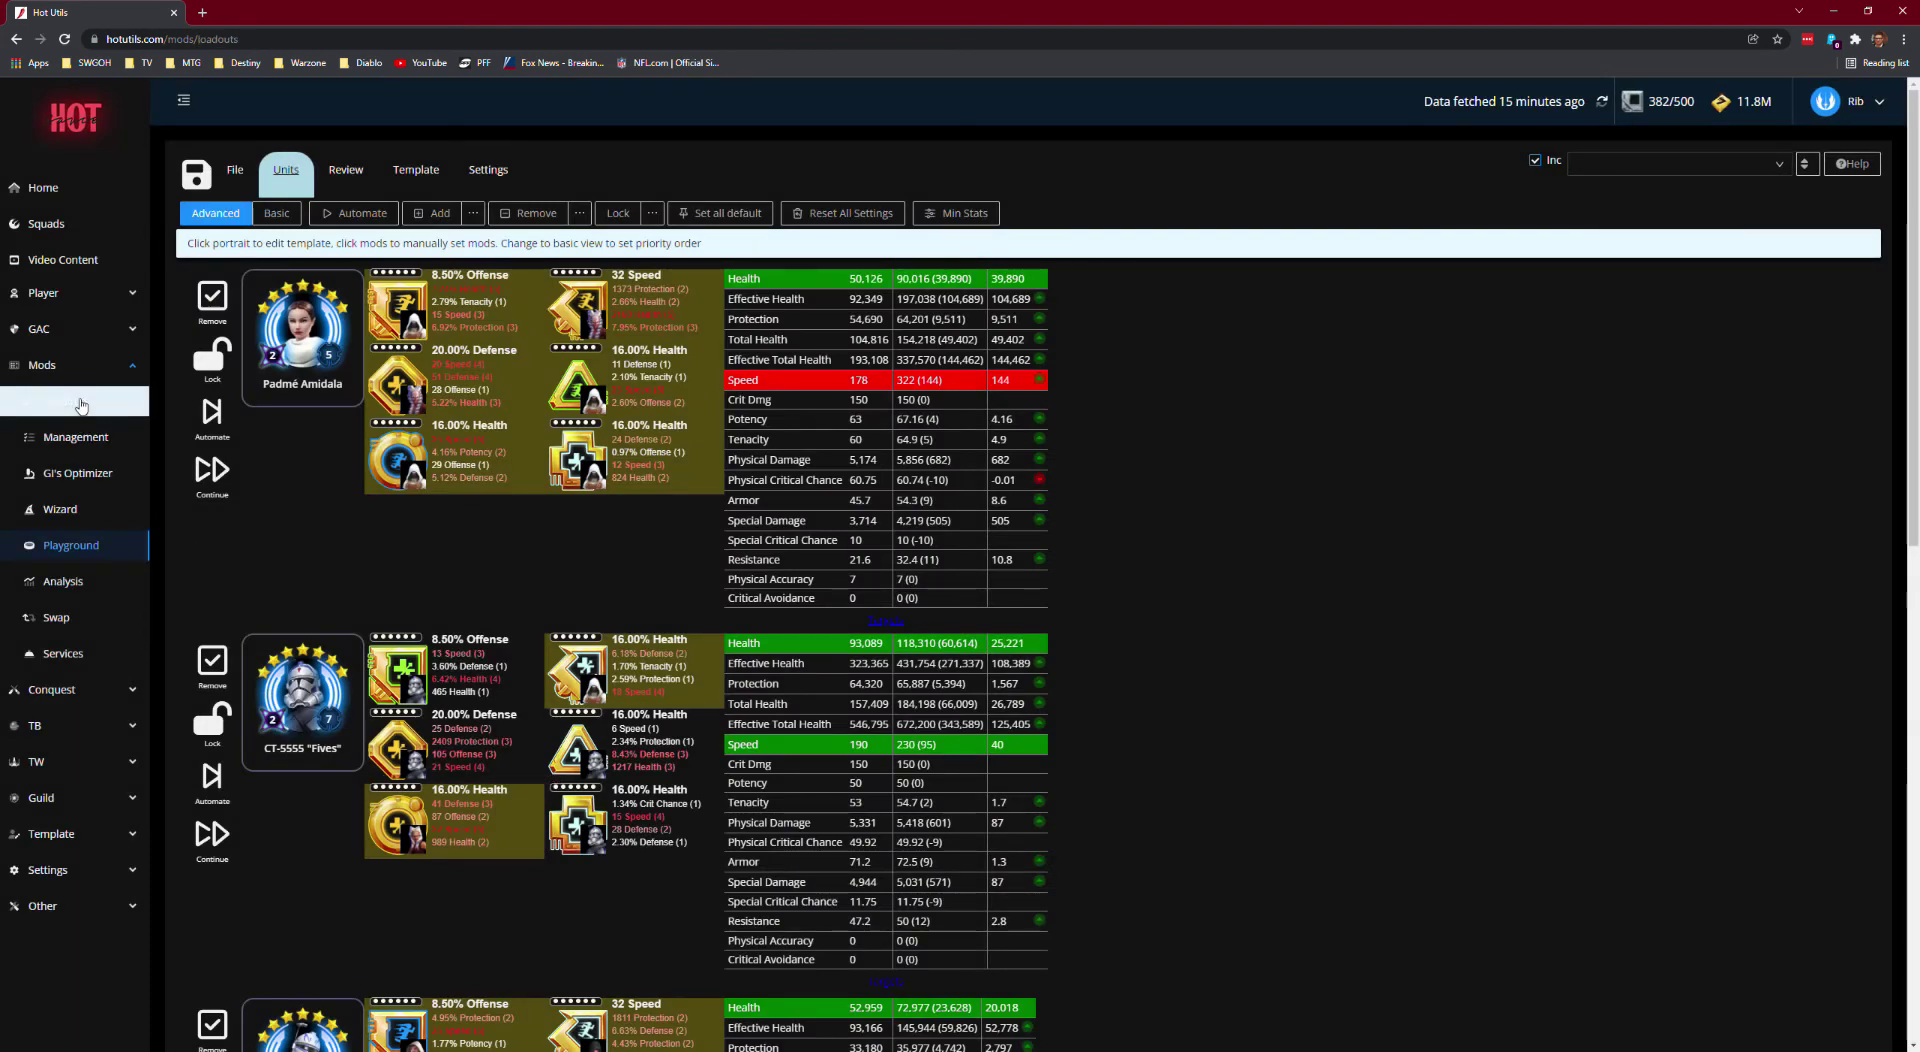
left_click(310, 164)
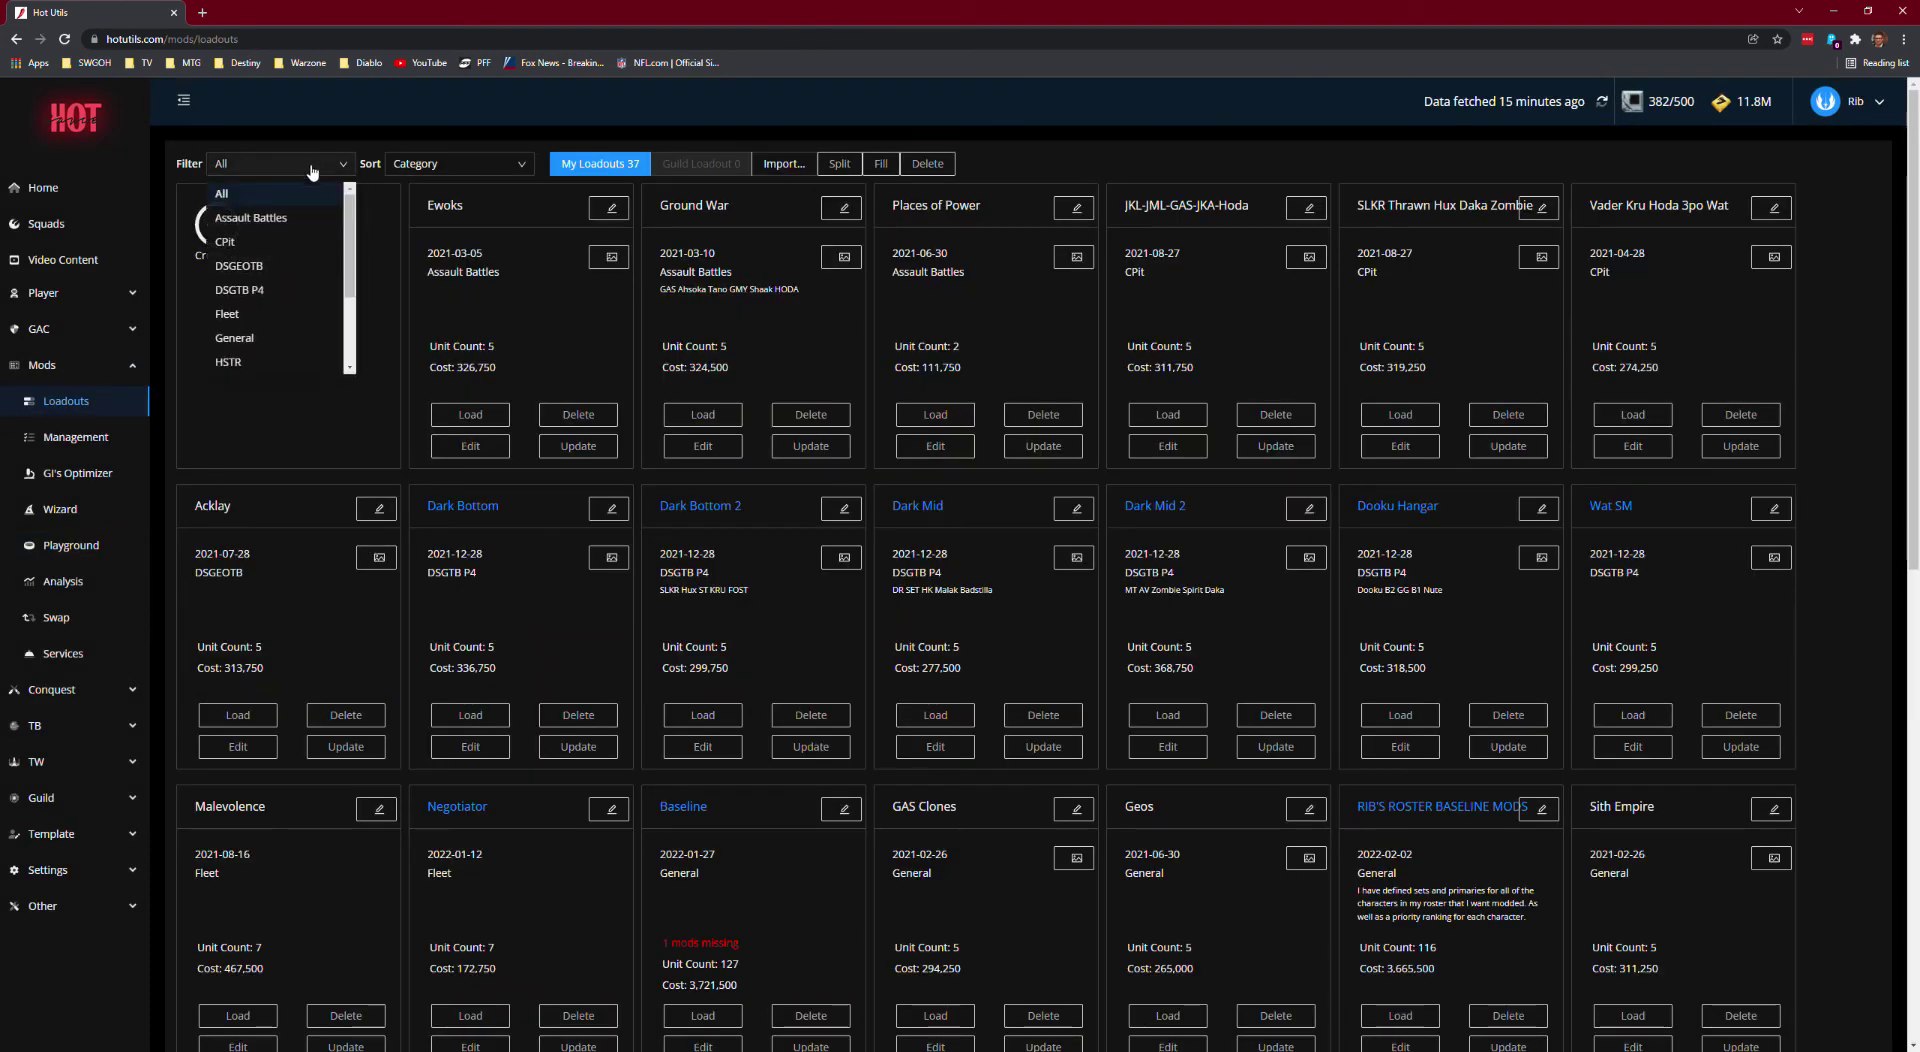
scroll(265, 335, "down", 2)
left_click(258, 295)
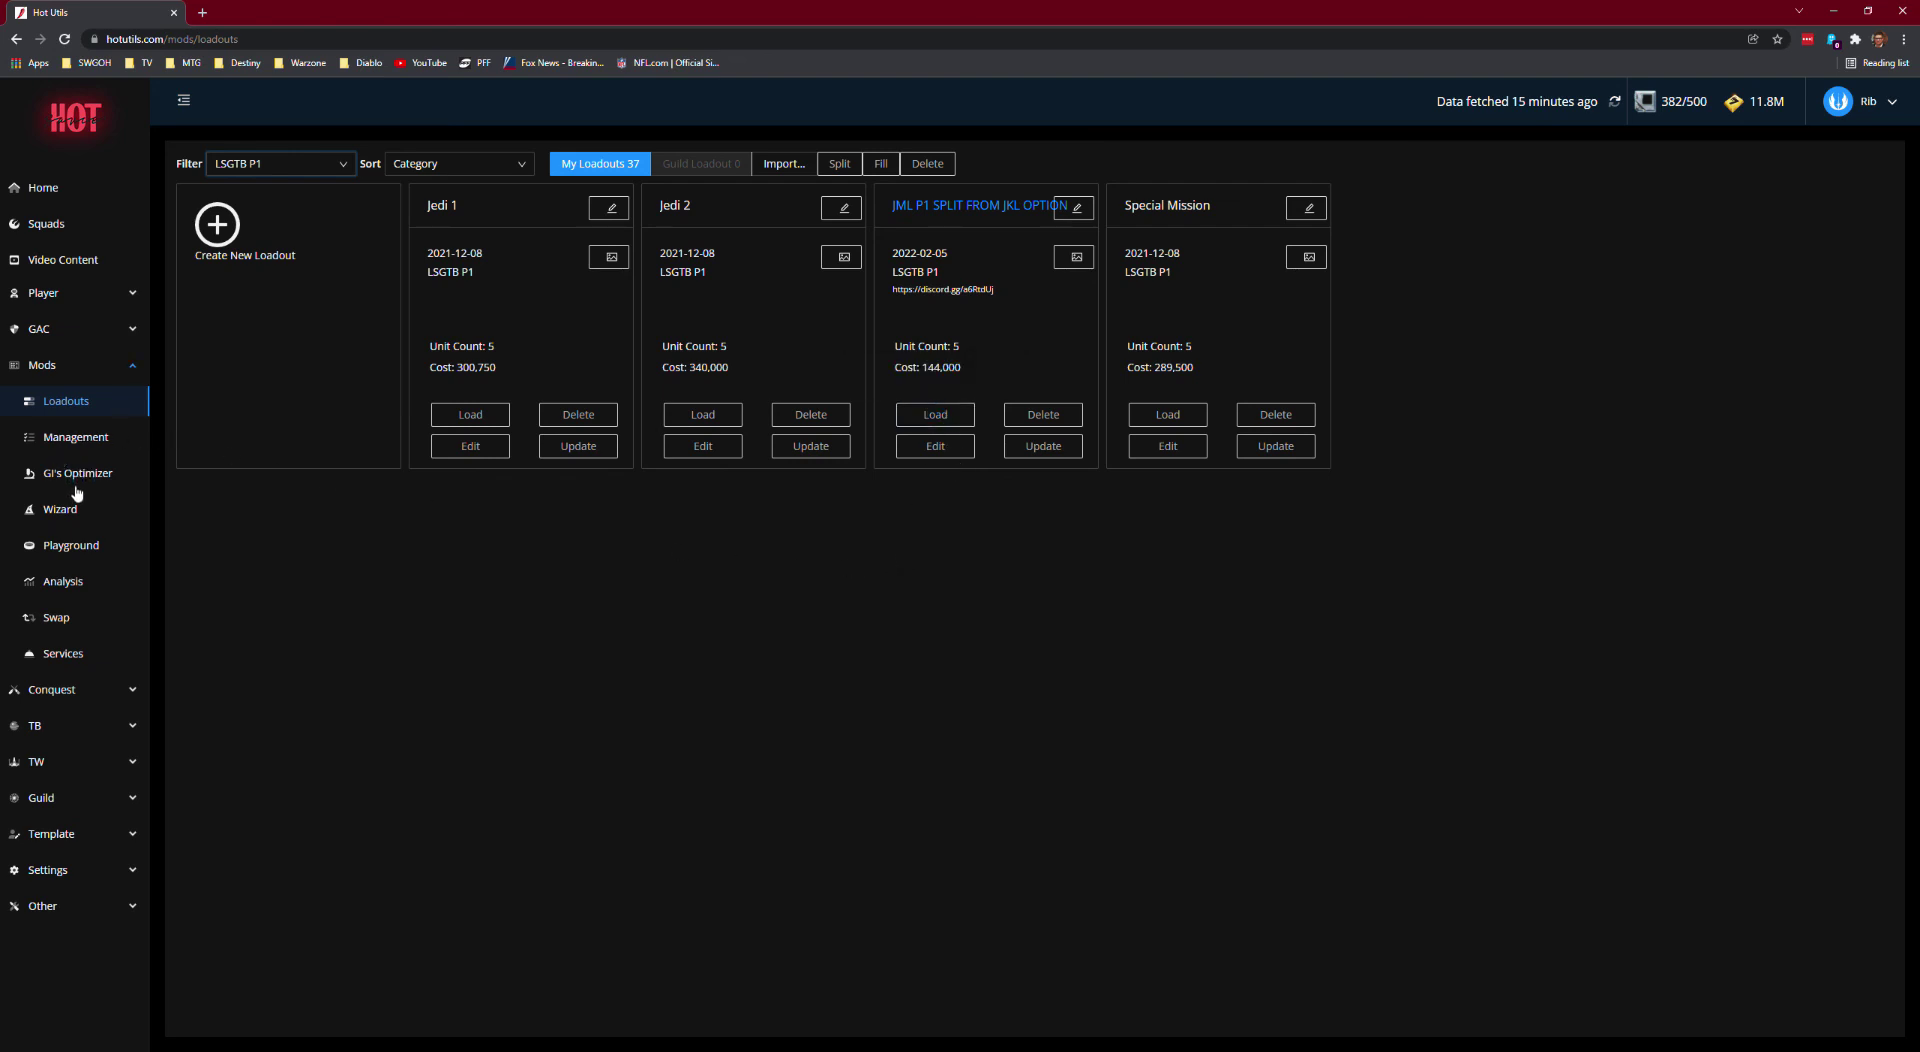
Step: Filter the saved loadouts to LSGTB P1 again and open JML P1 SPLIT FROM JKL OPTION for editing in the Playground
left_click(76, 552)
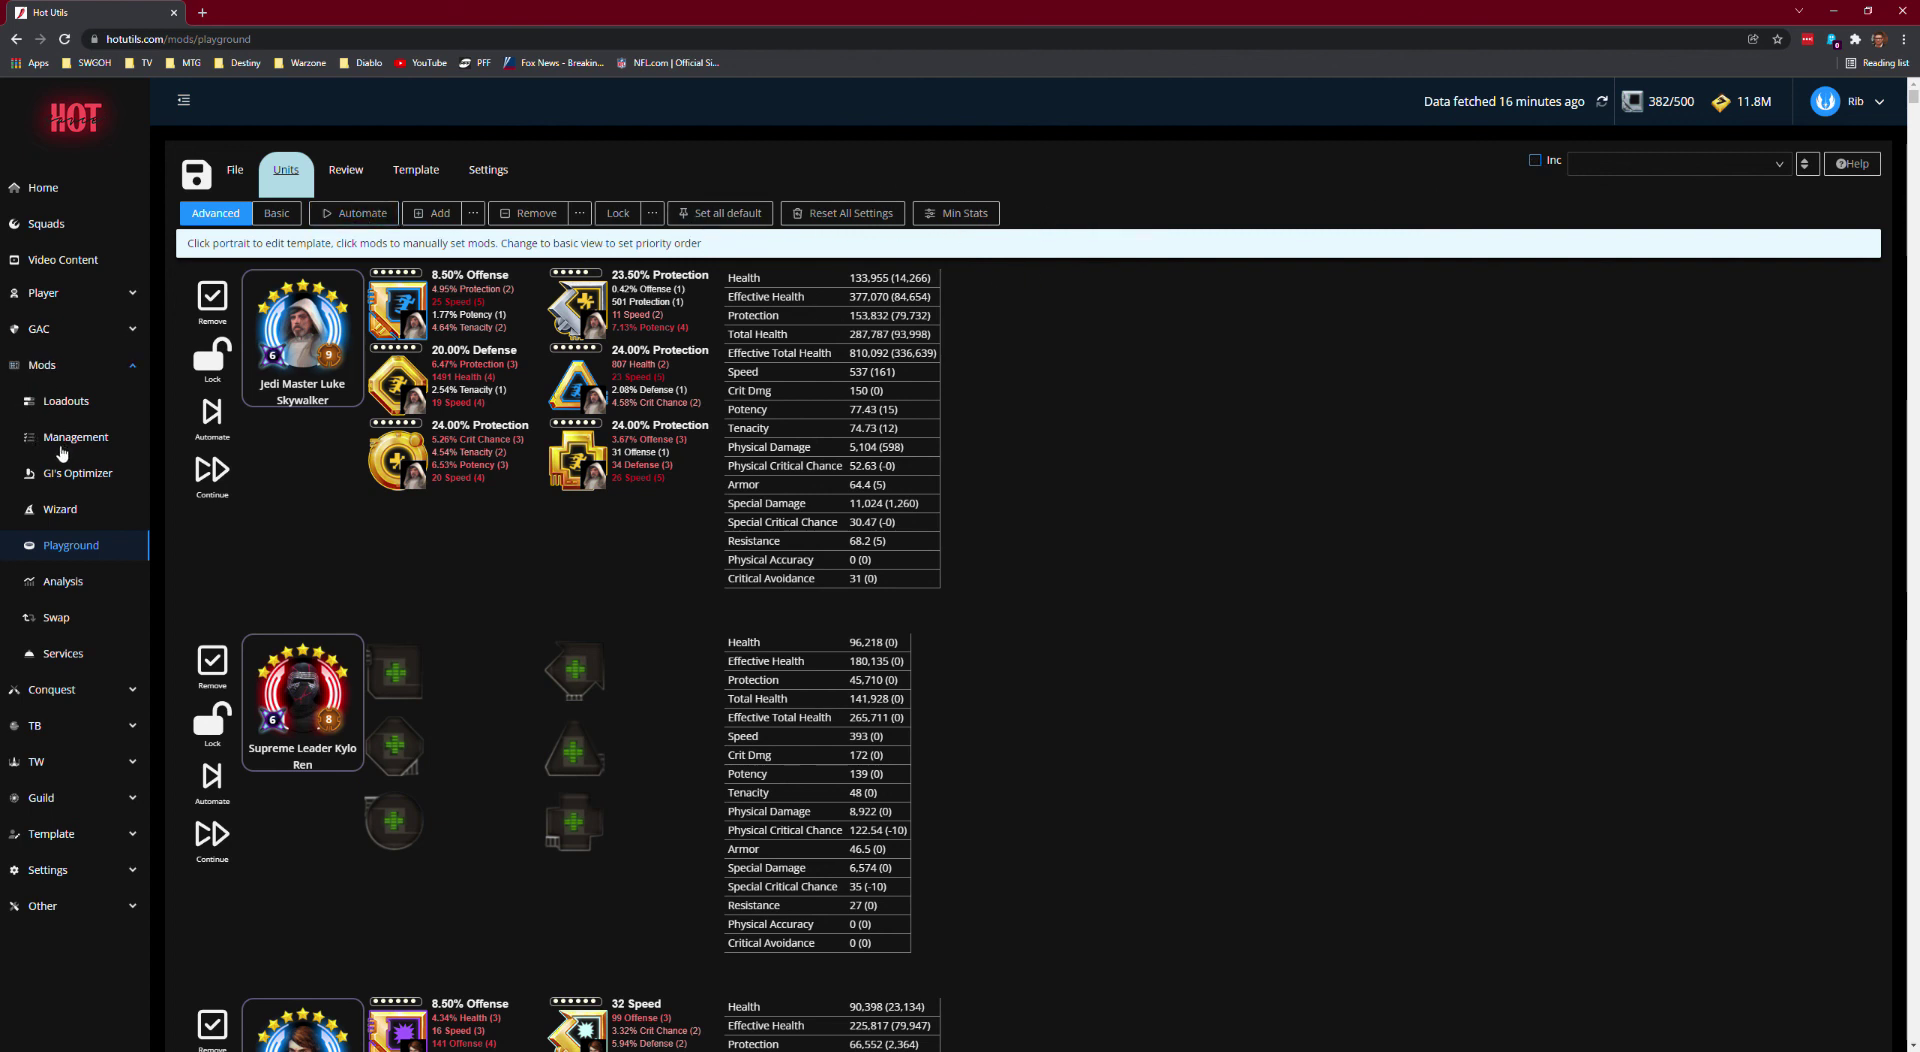
left_click(66, 404)
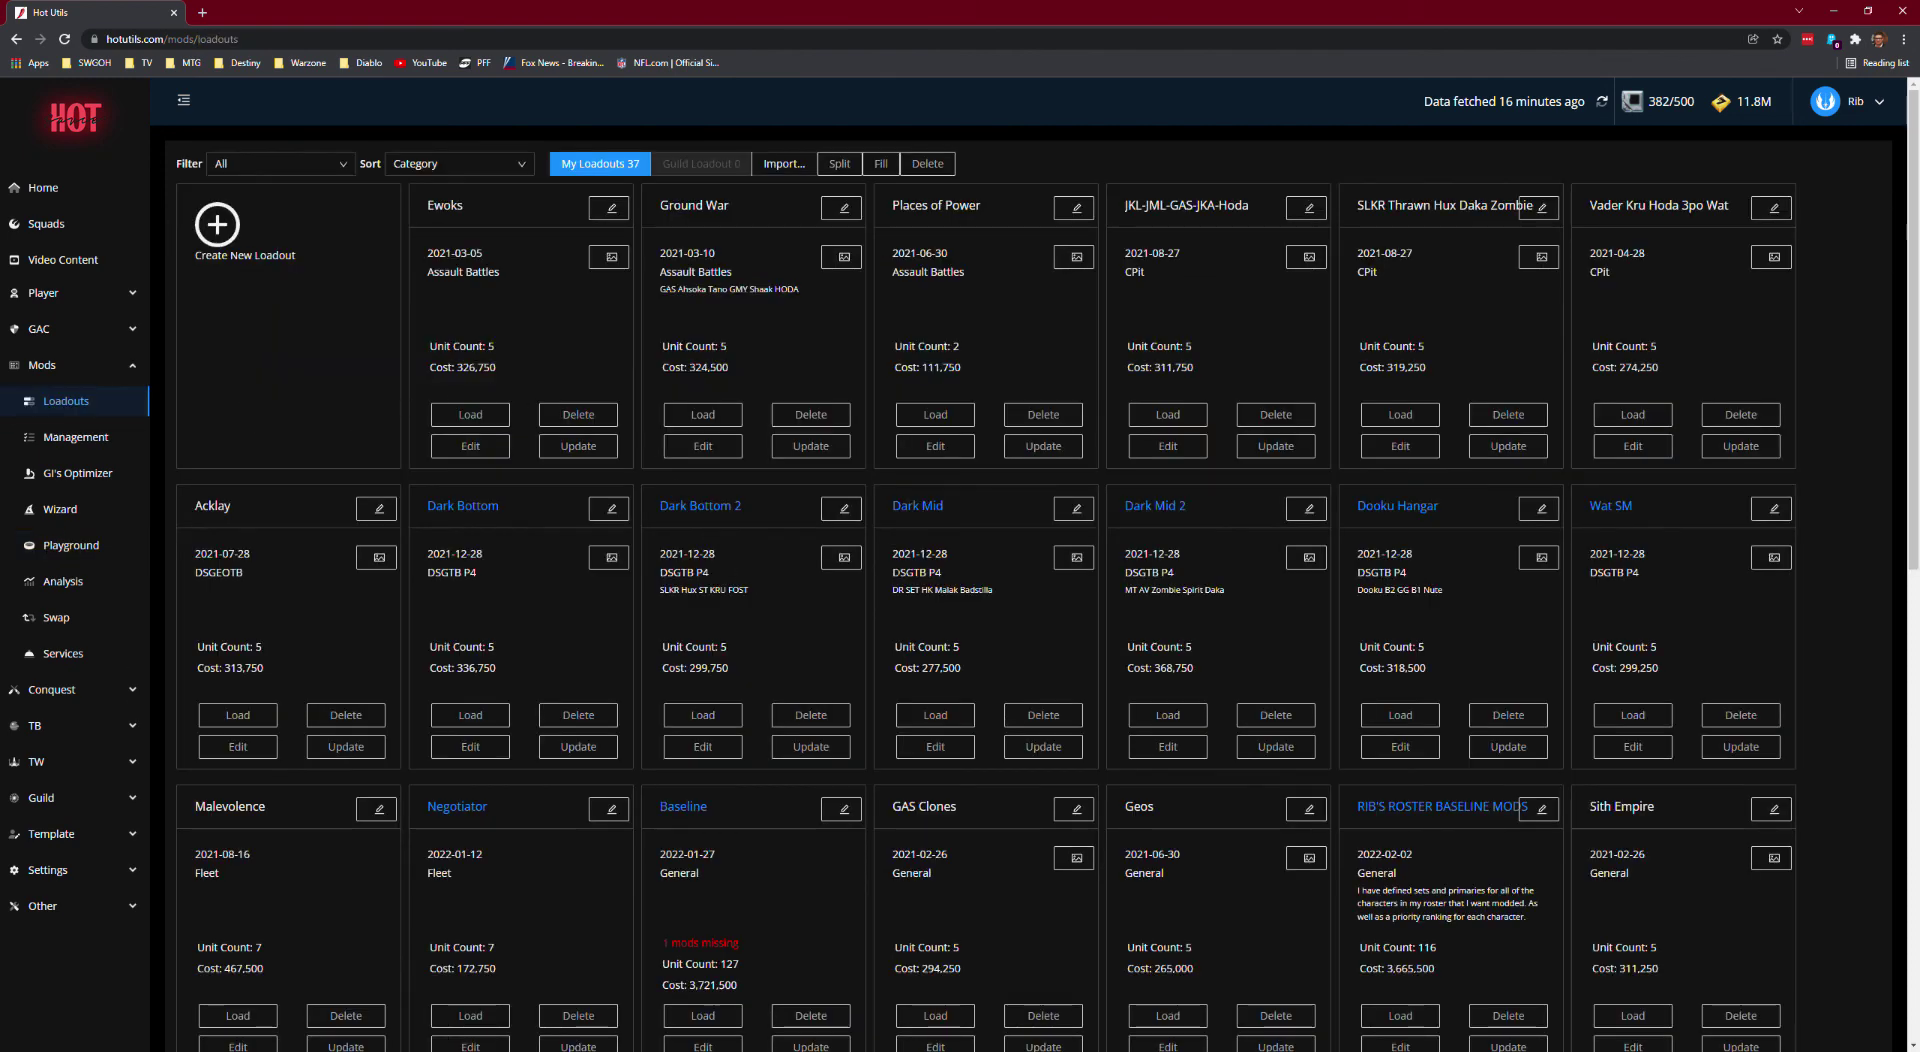
left_click(295, 165)
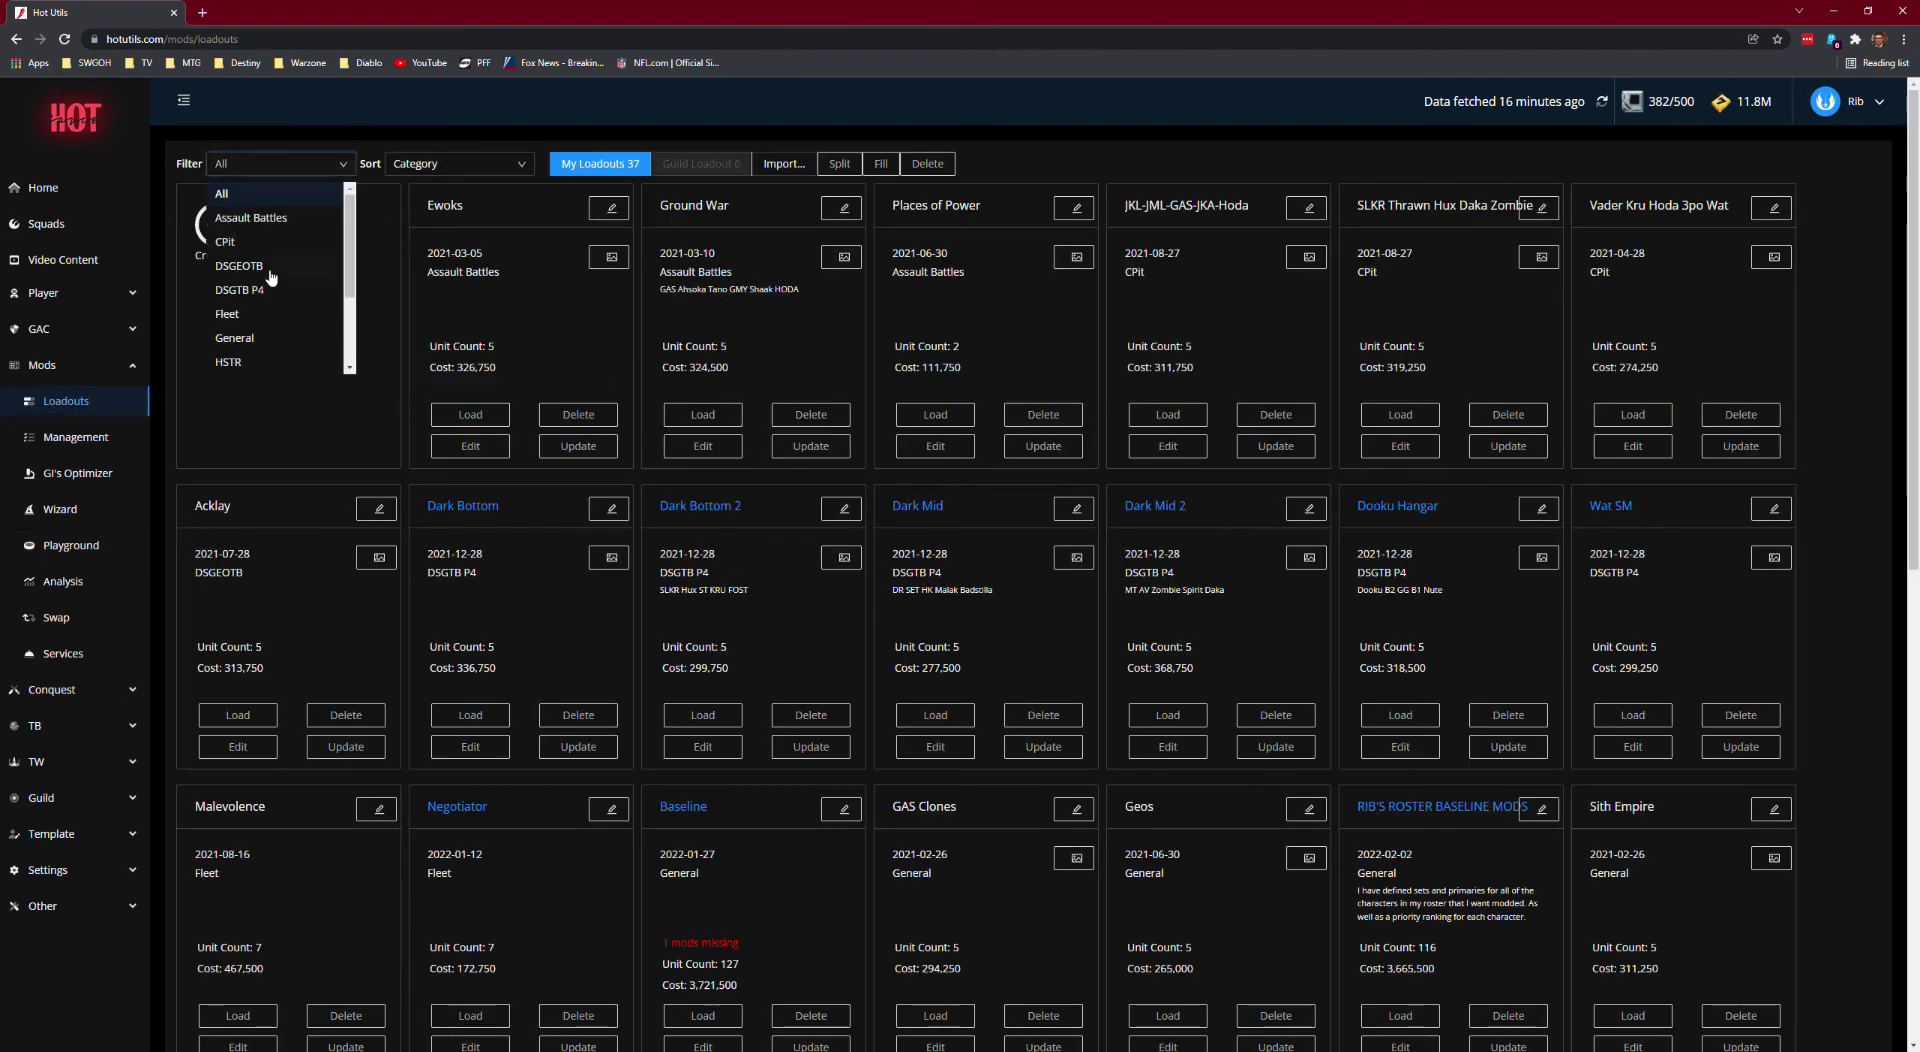
scroll(272, 300, "down", 5)
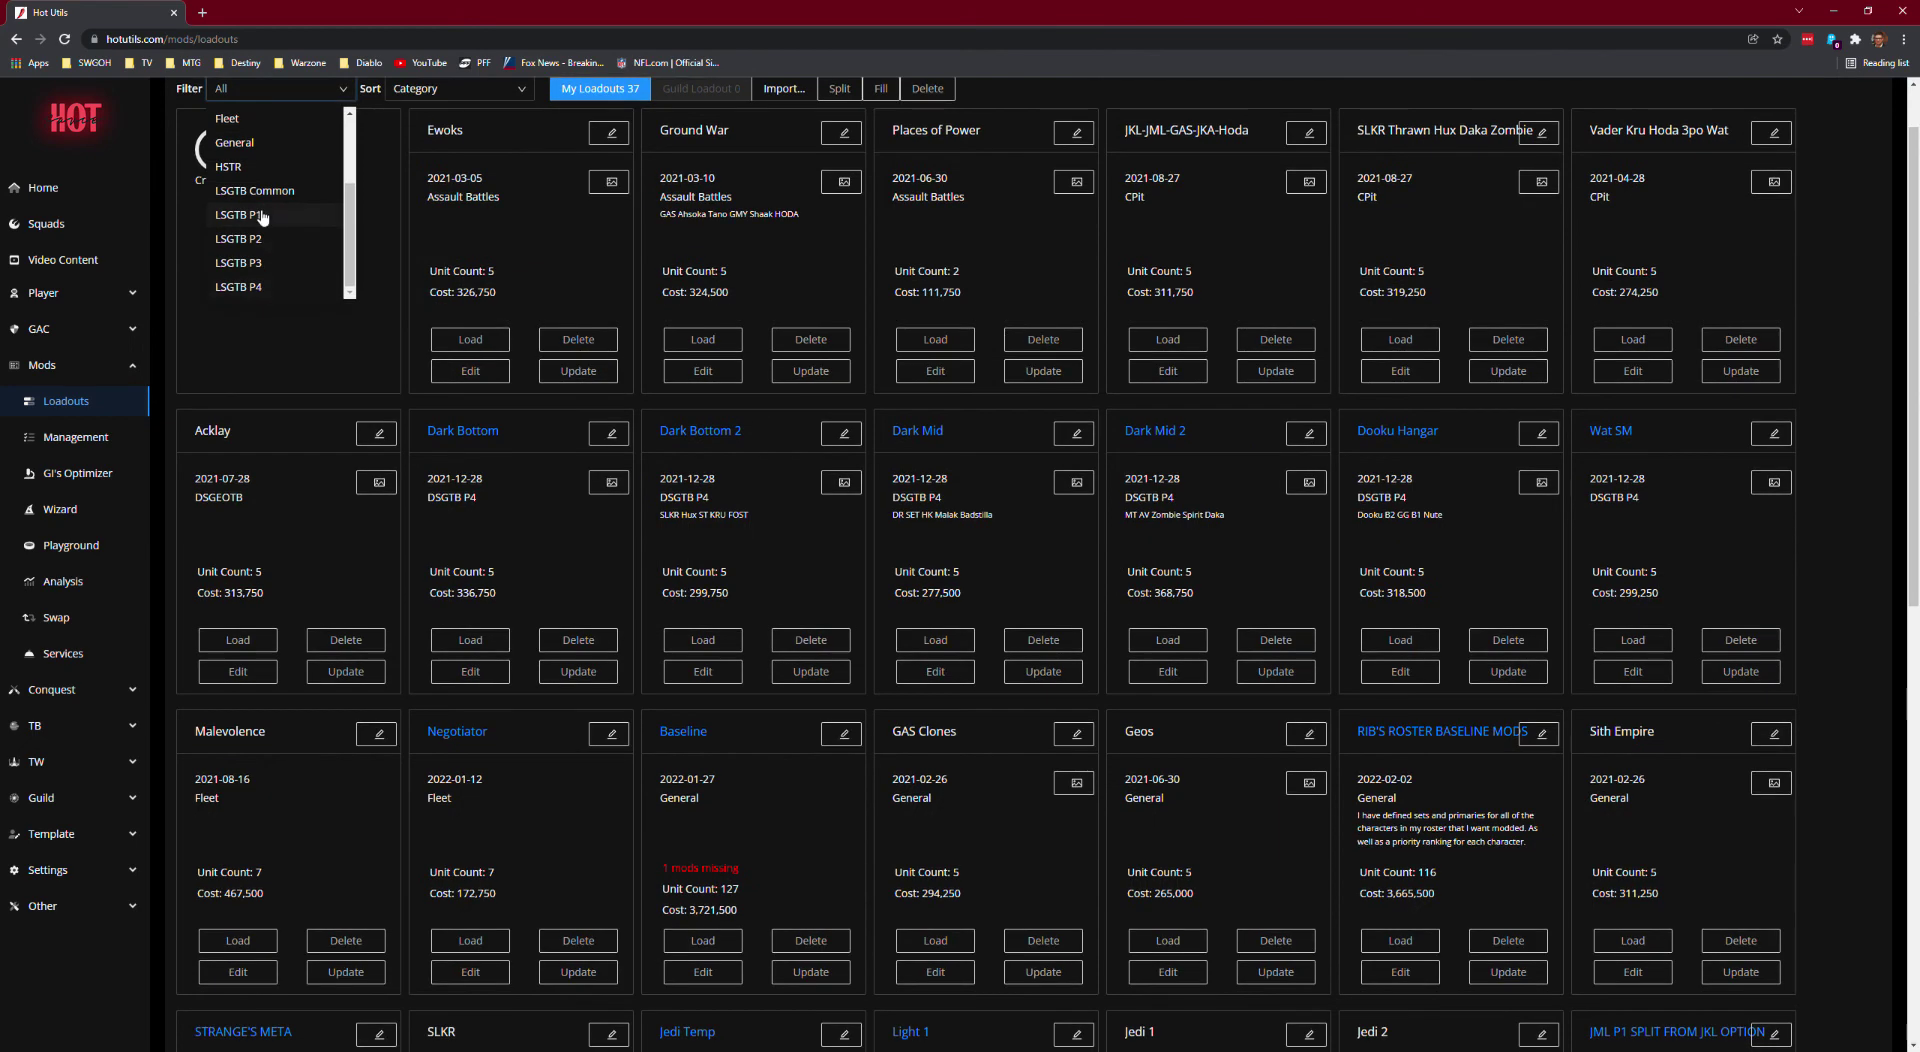
left_click(262, 219)
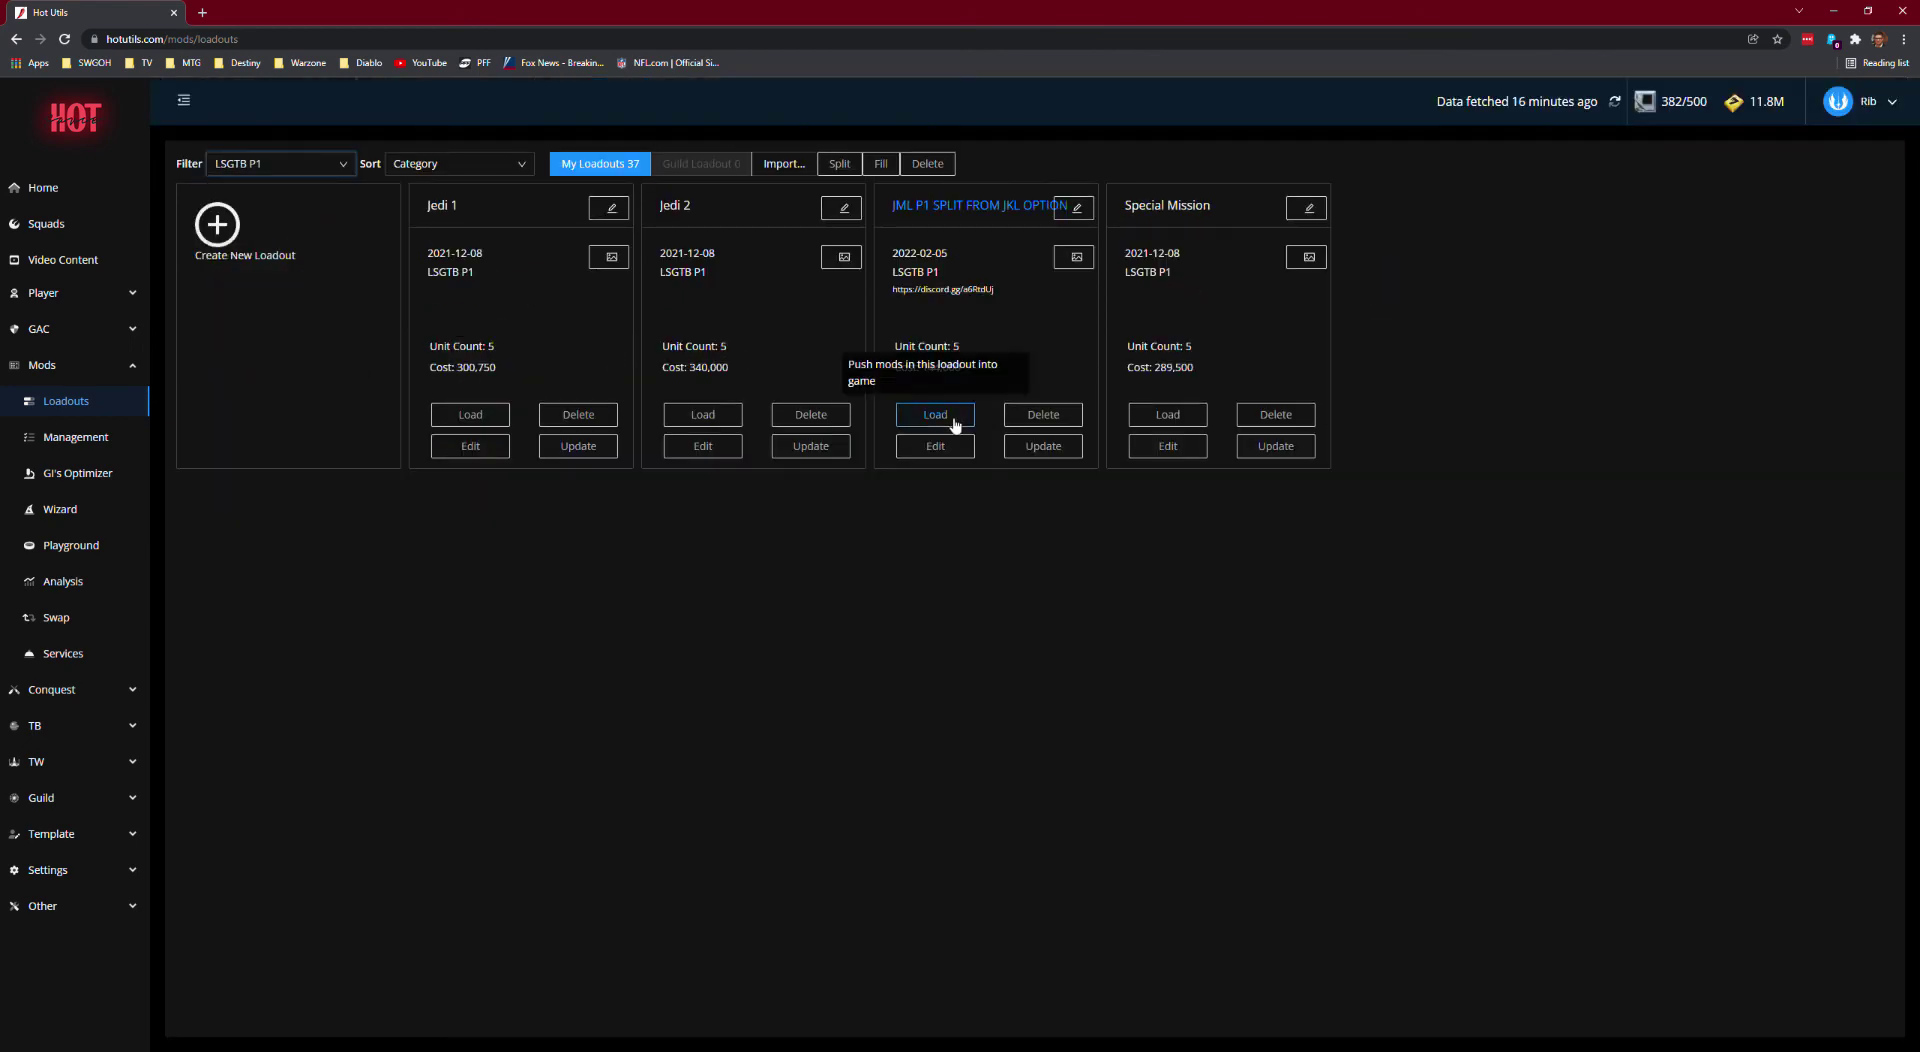
left_click(937, 448)
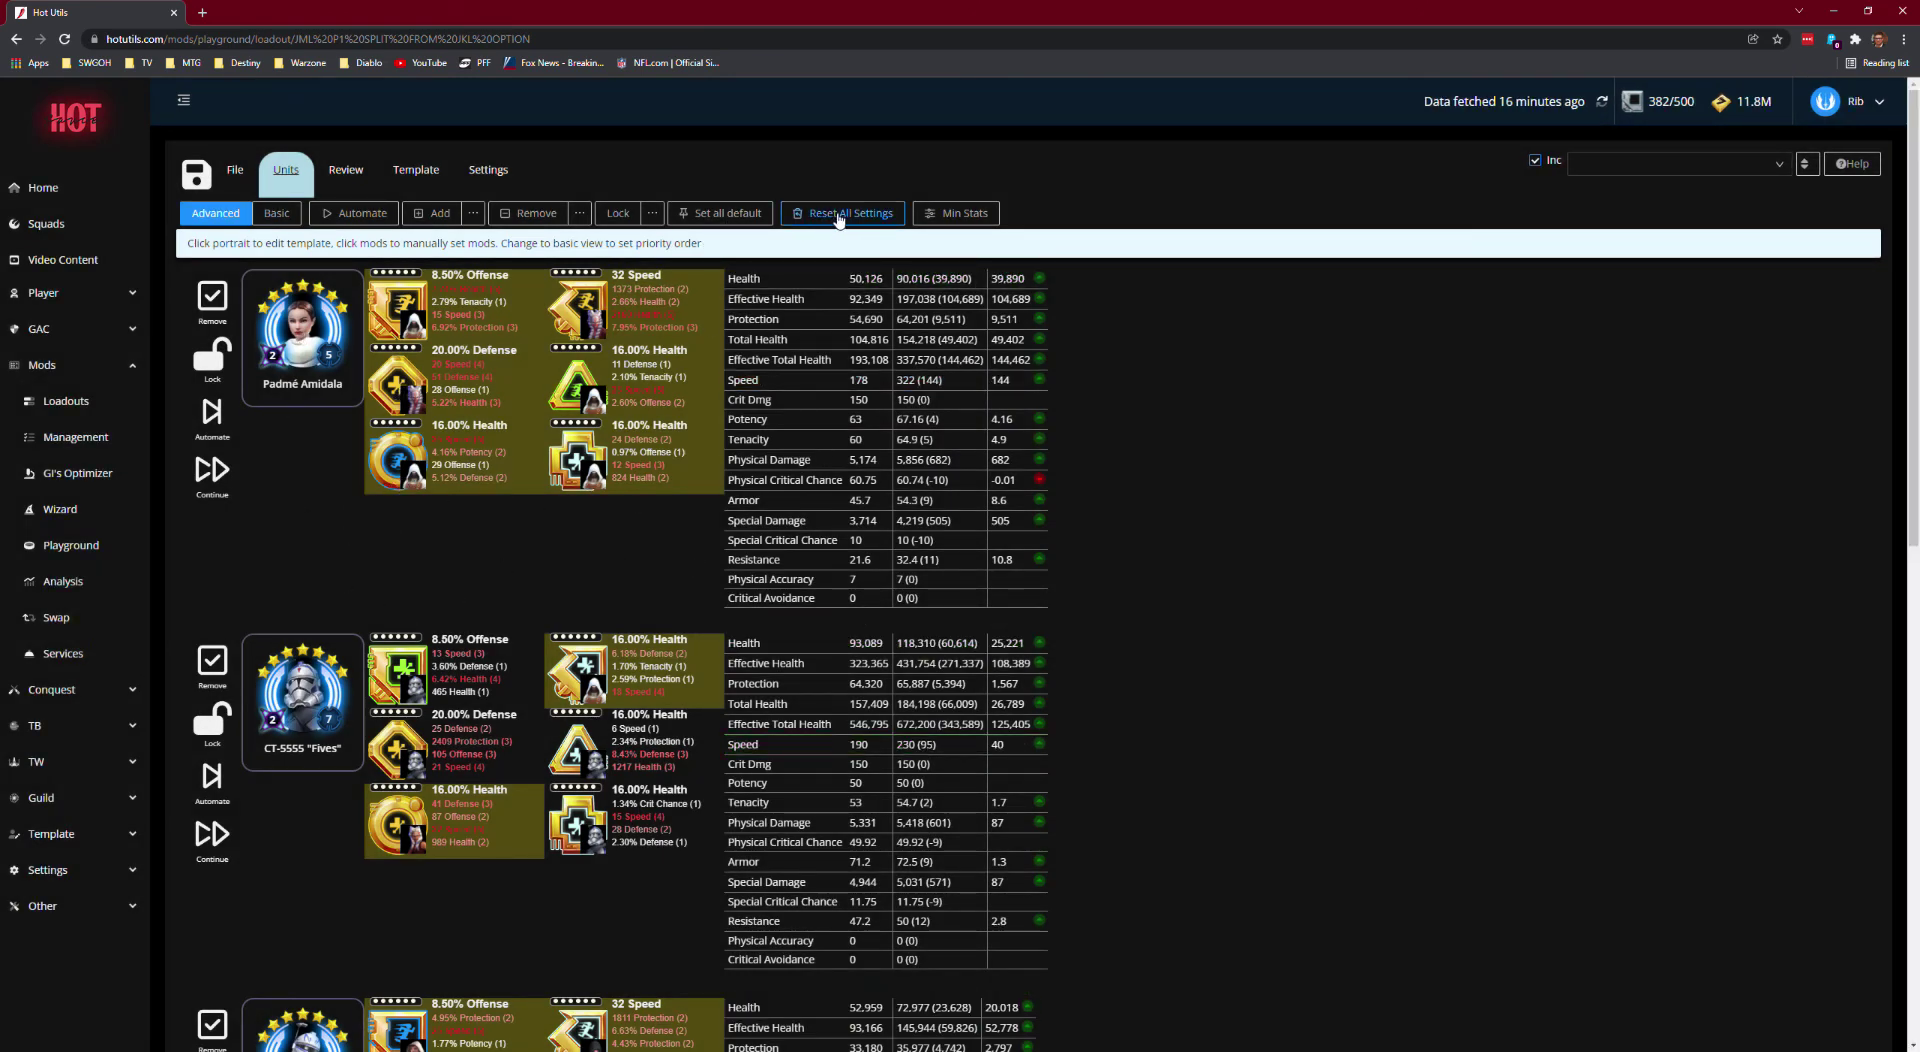
Step: Import the PADME & 501ST P1 SM loadout definition into the opened loadout, keeping unit priority order and excluding units not imported
left_click(448, 190)
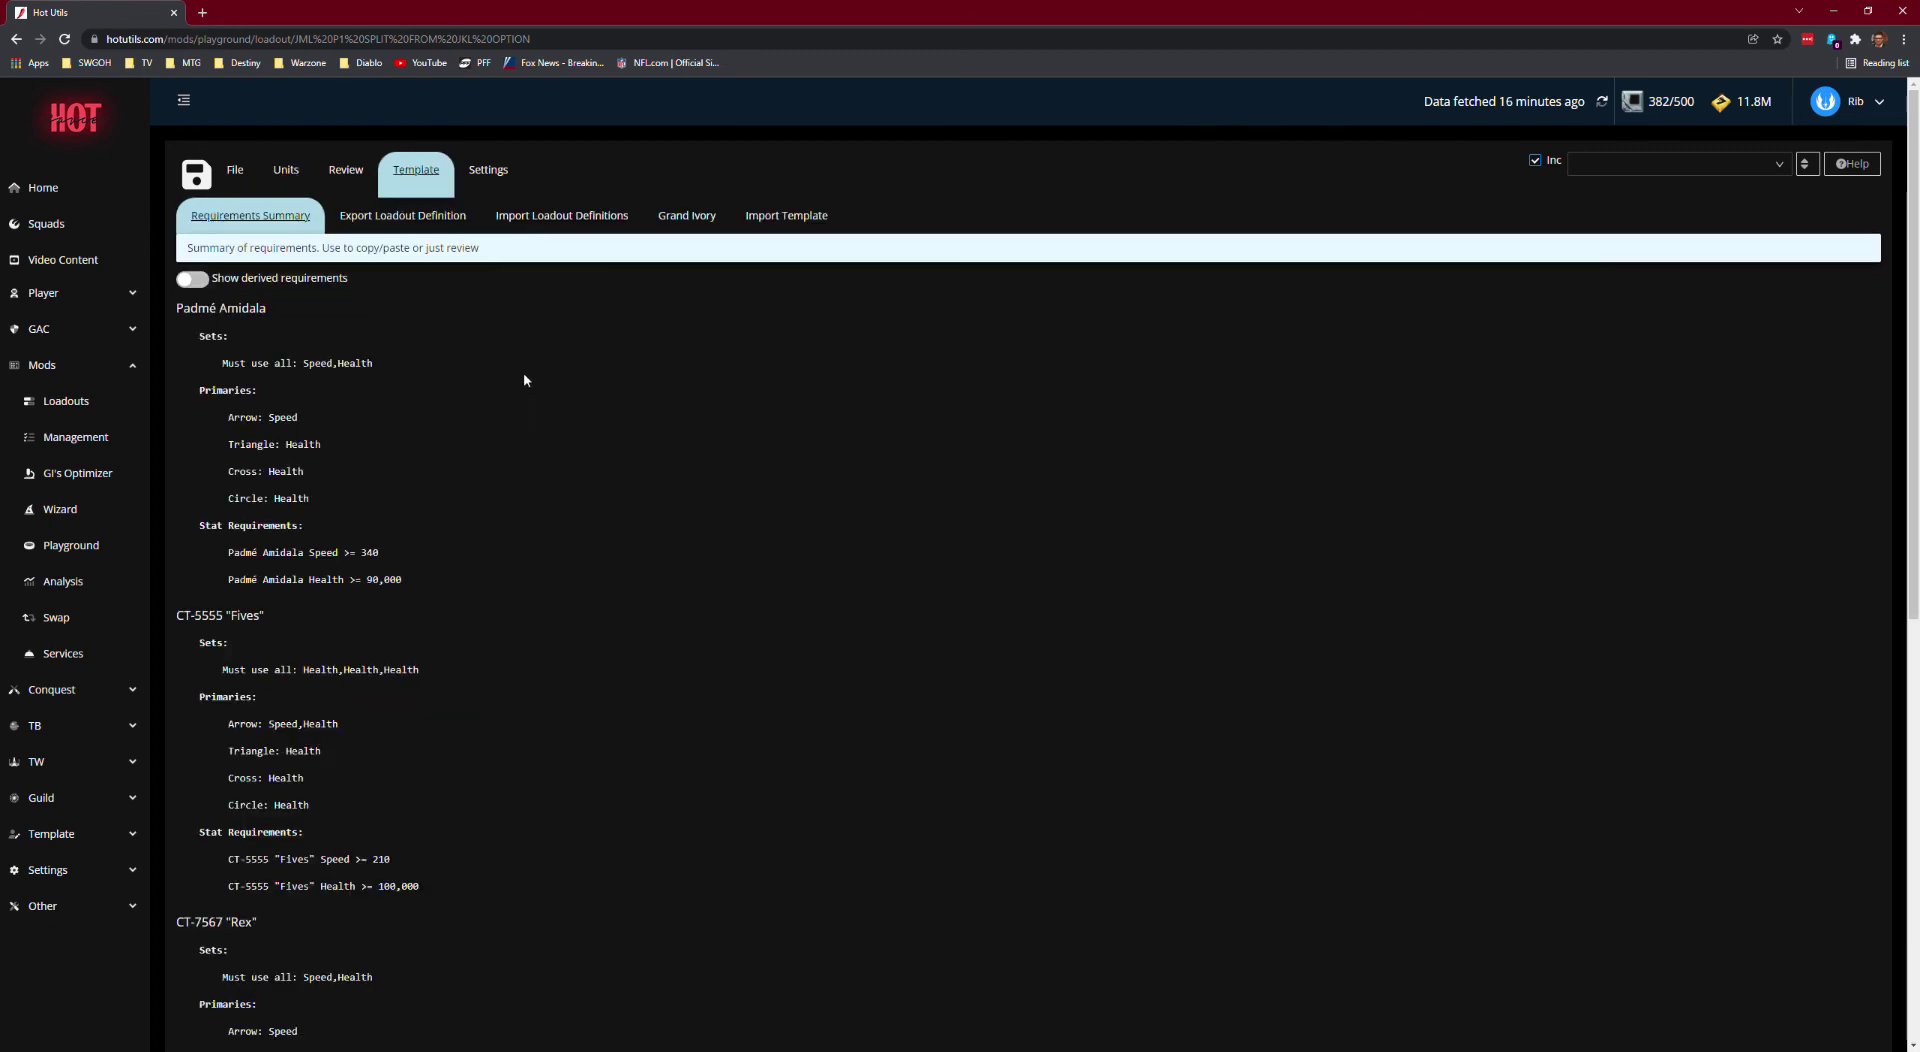
left_click(562, 217)
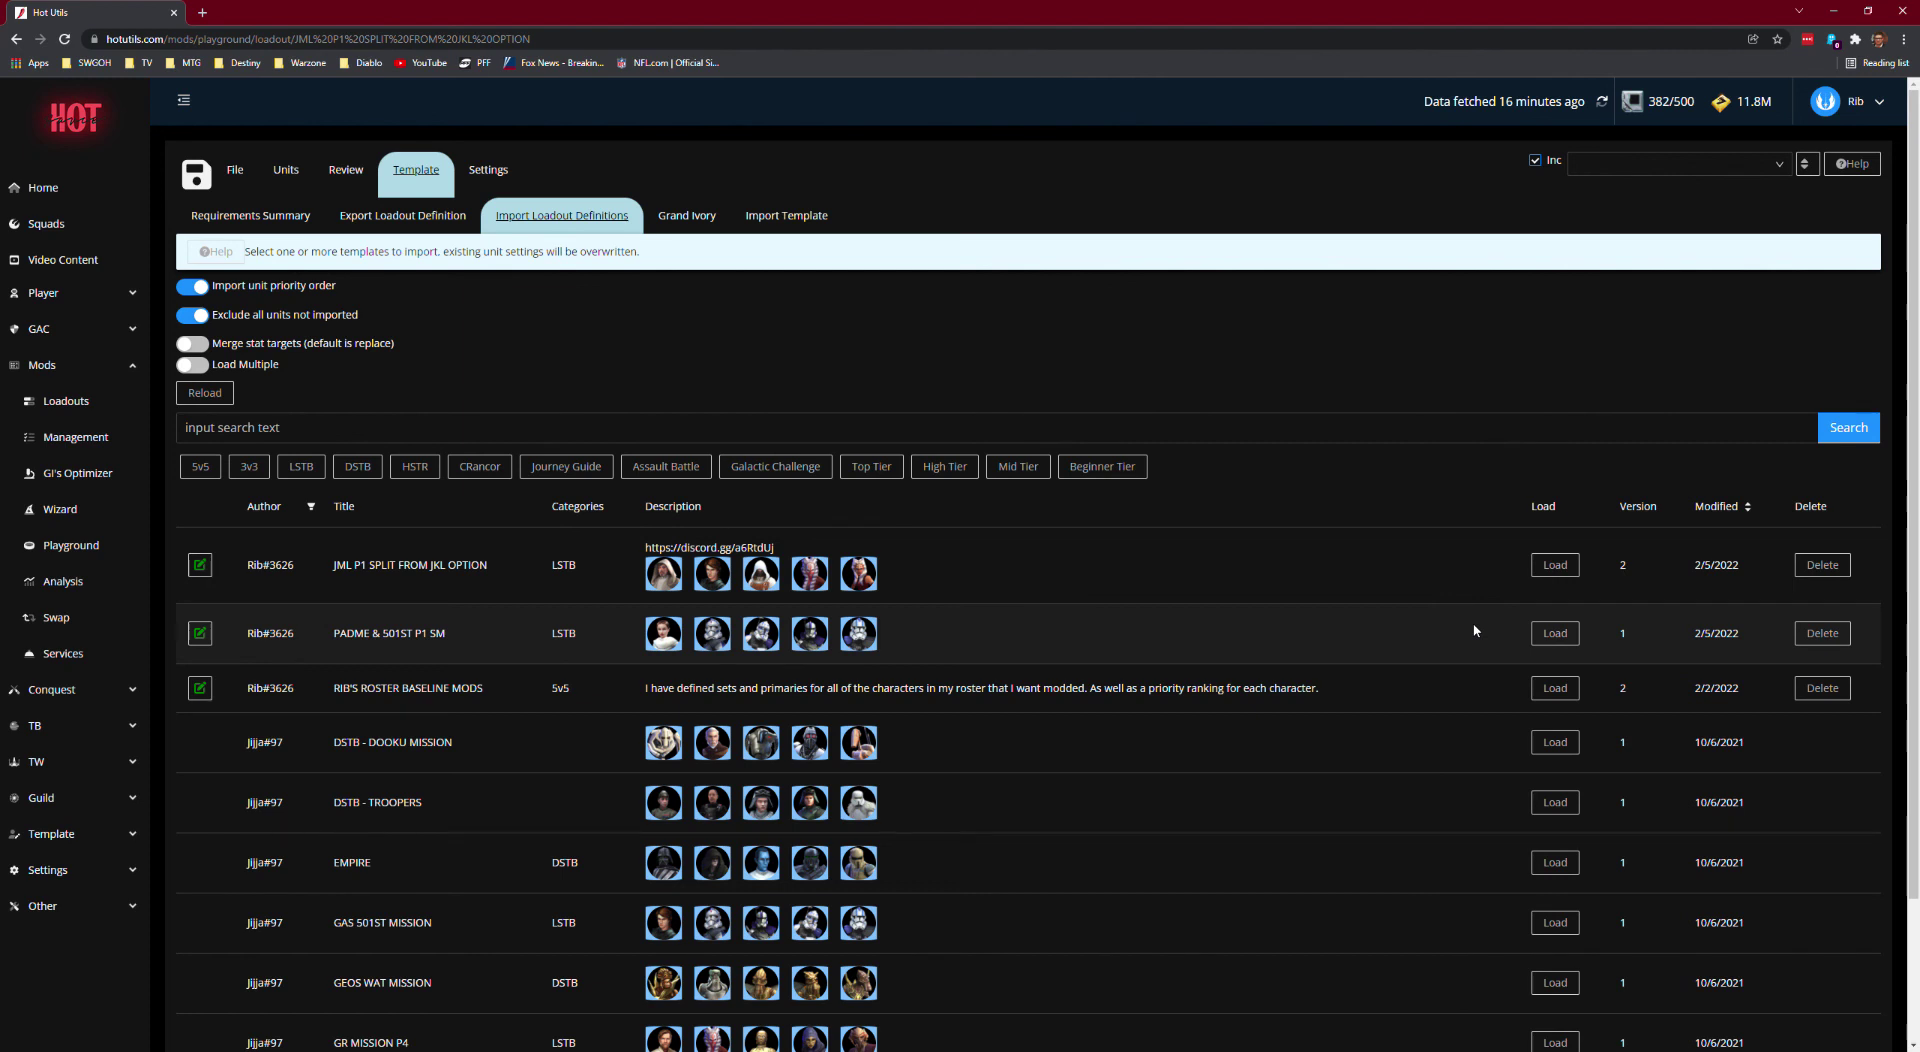
left_click(1554, 634)
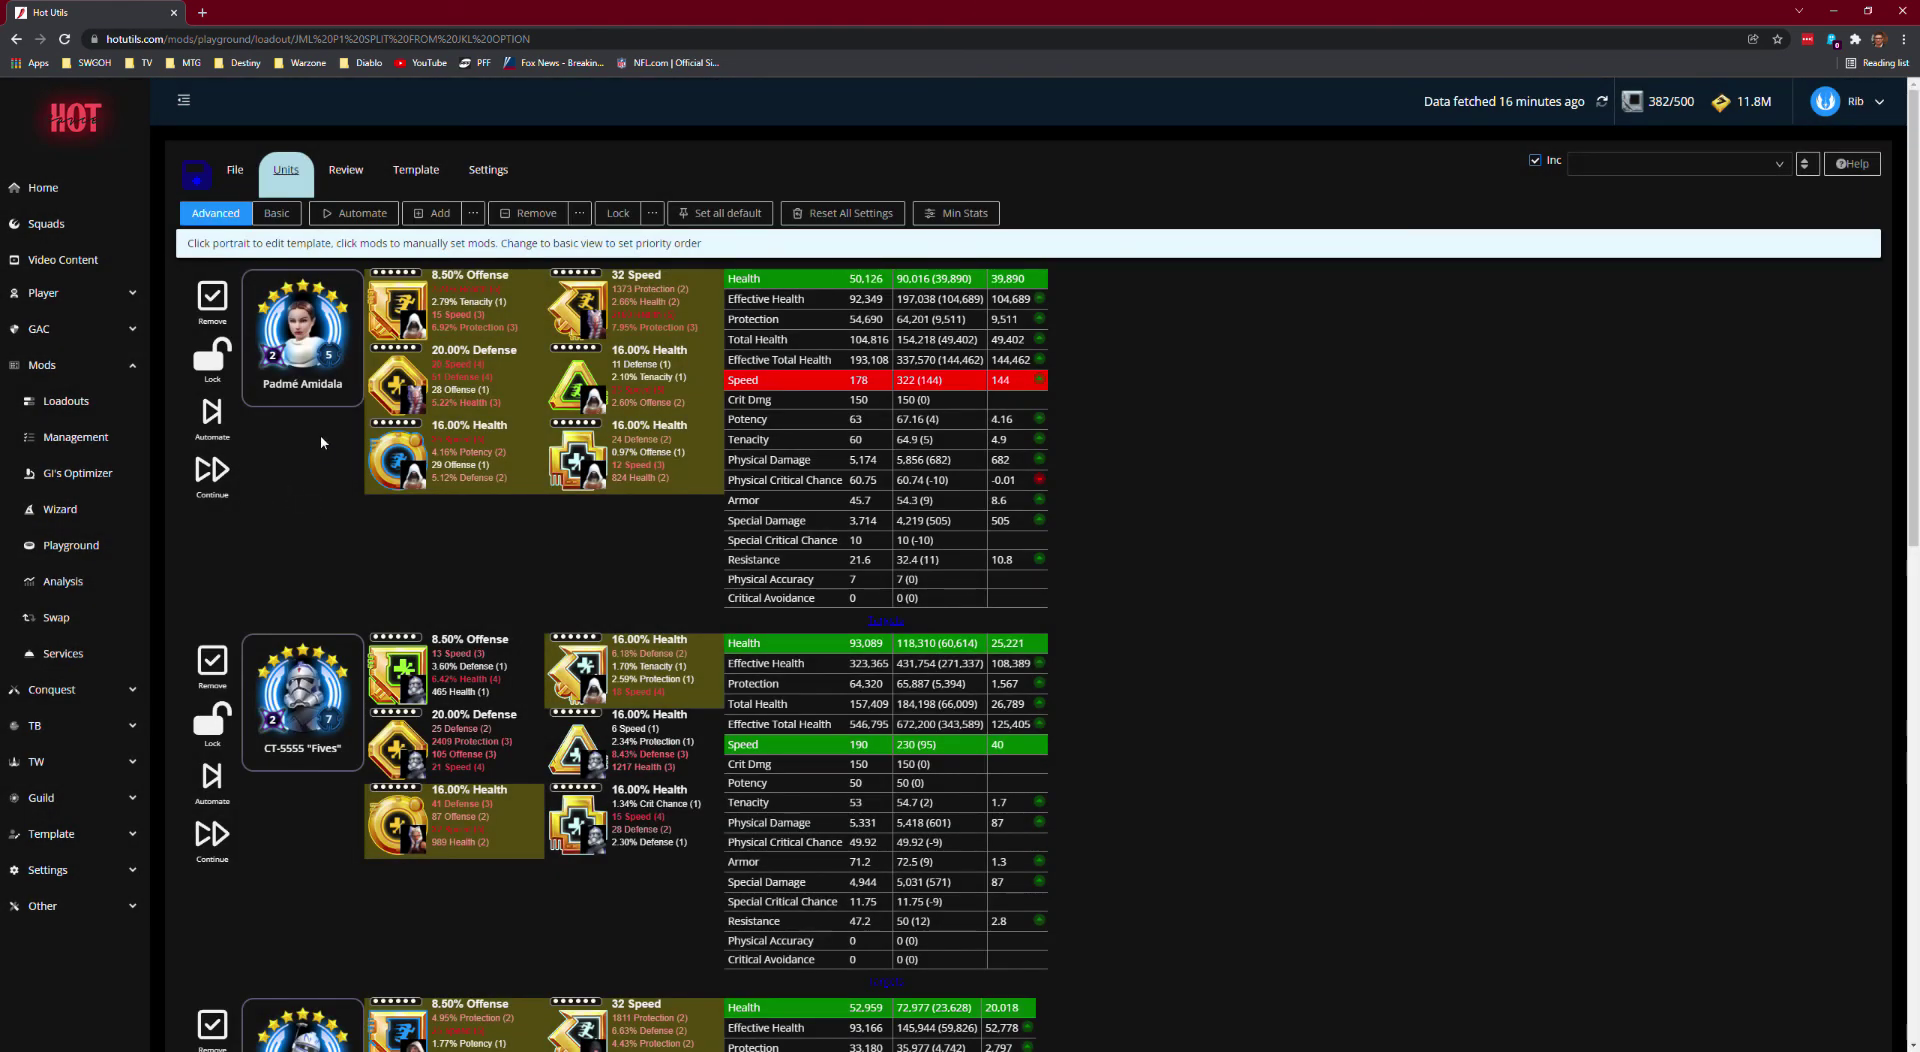
Step: Look through the squad's stats against the requirements, and review the proposed mods compared with those in game
scroll(320, 434, "down", 5)
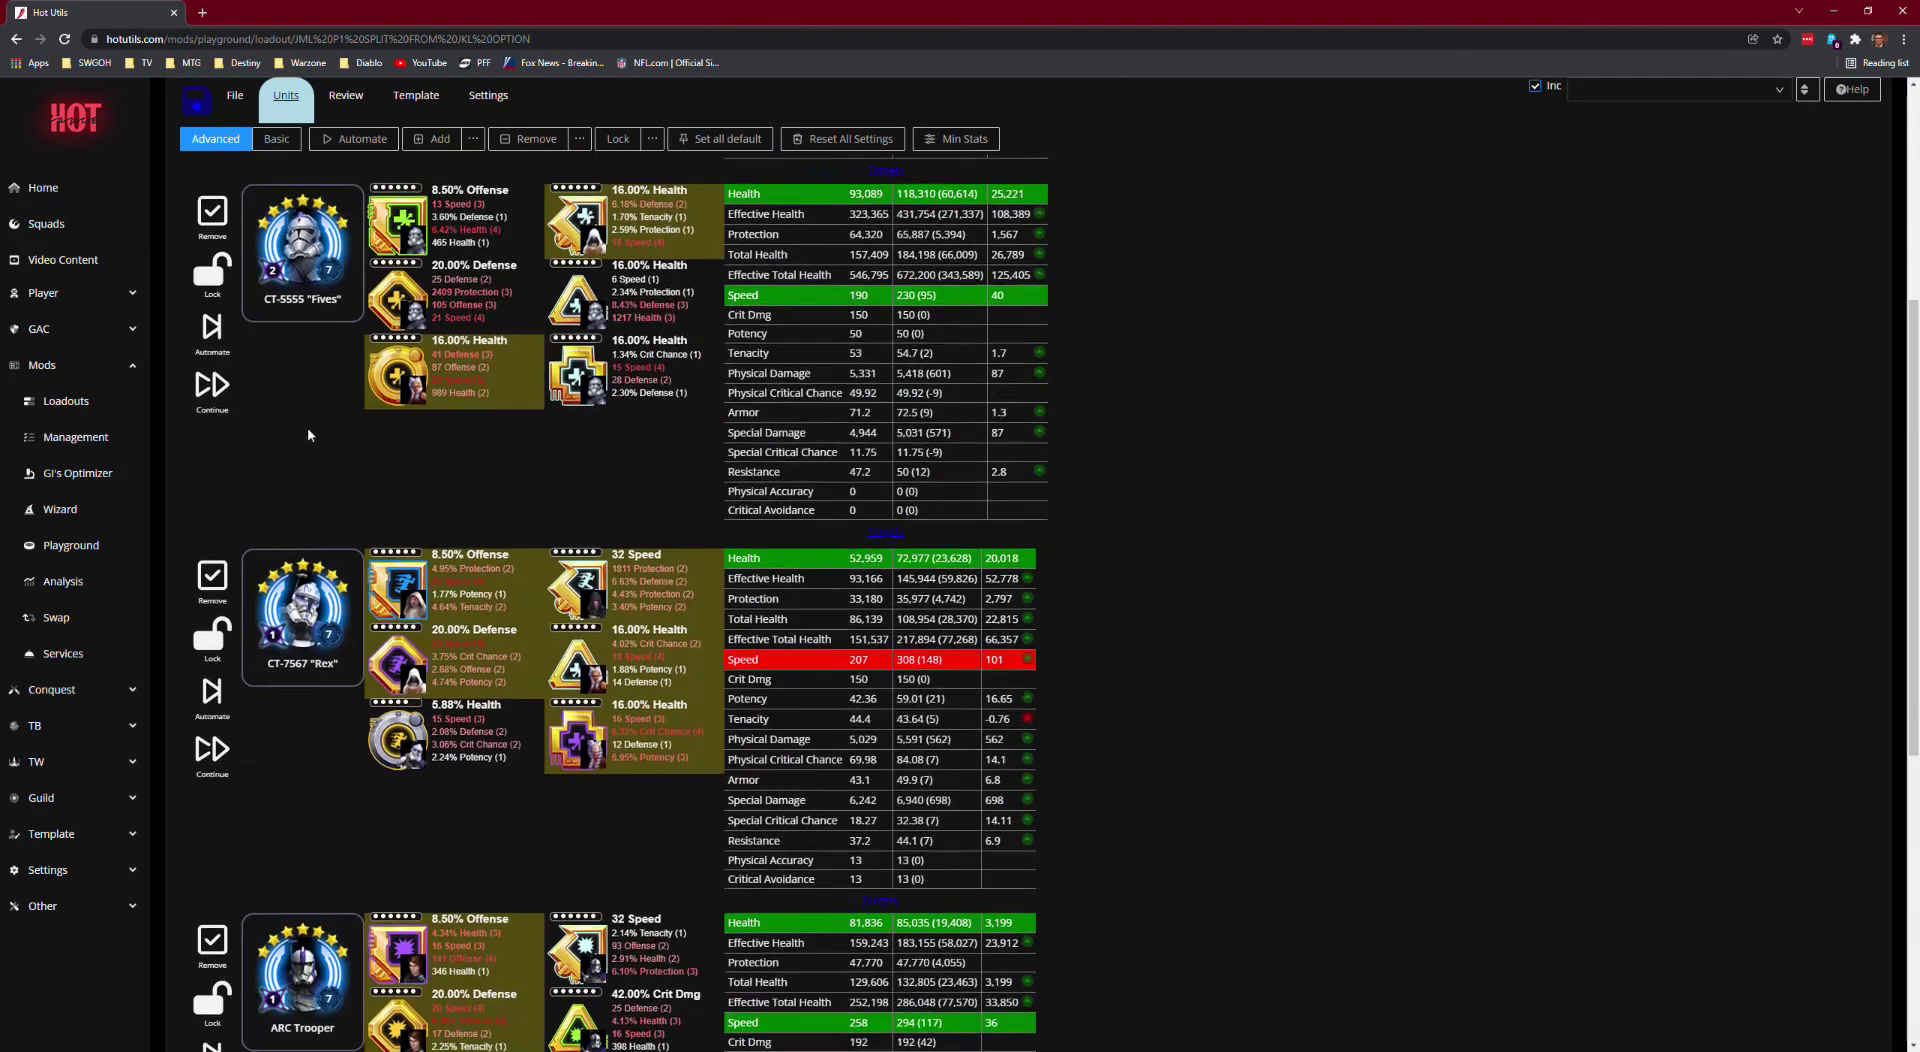
scroll(304, 440, "down", 6)
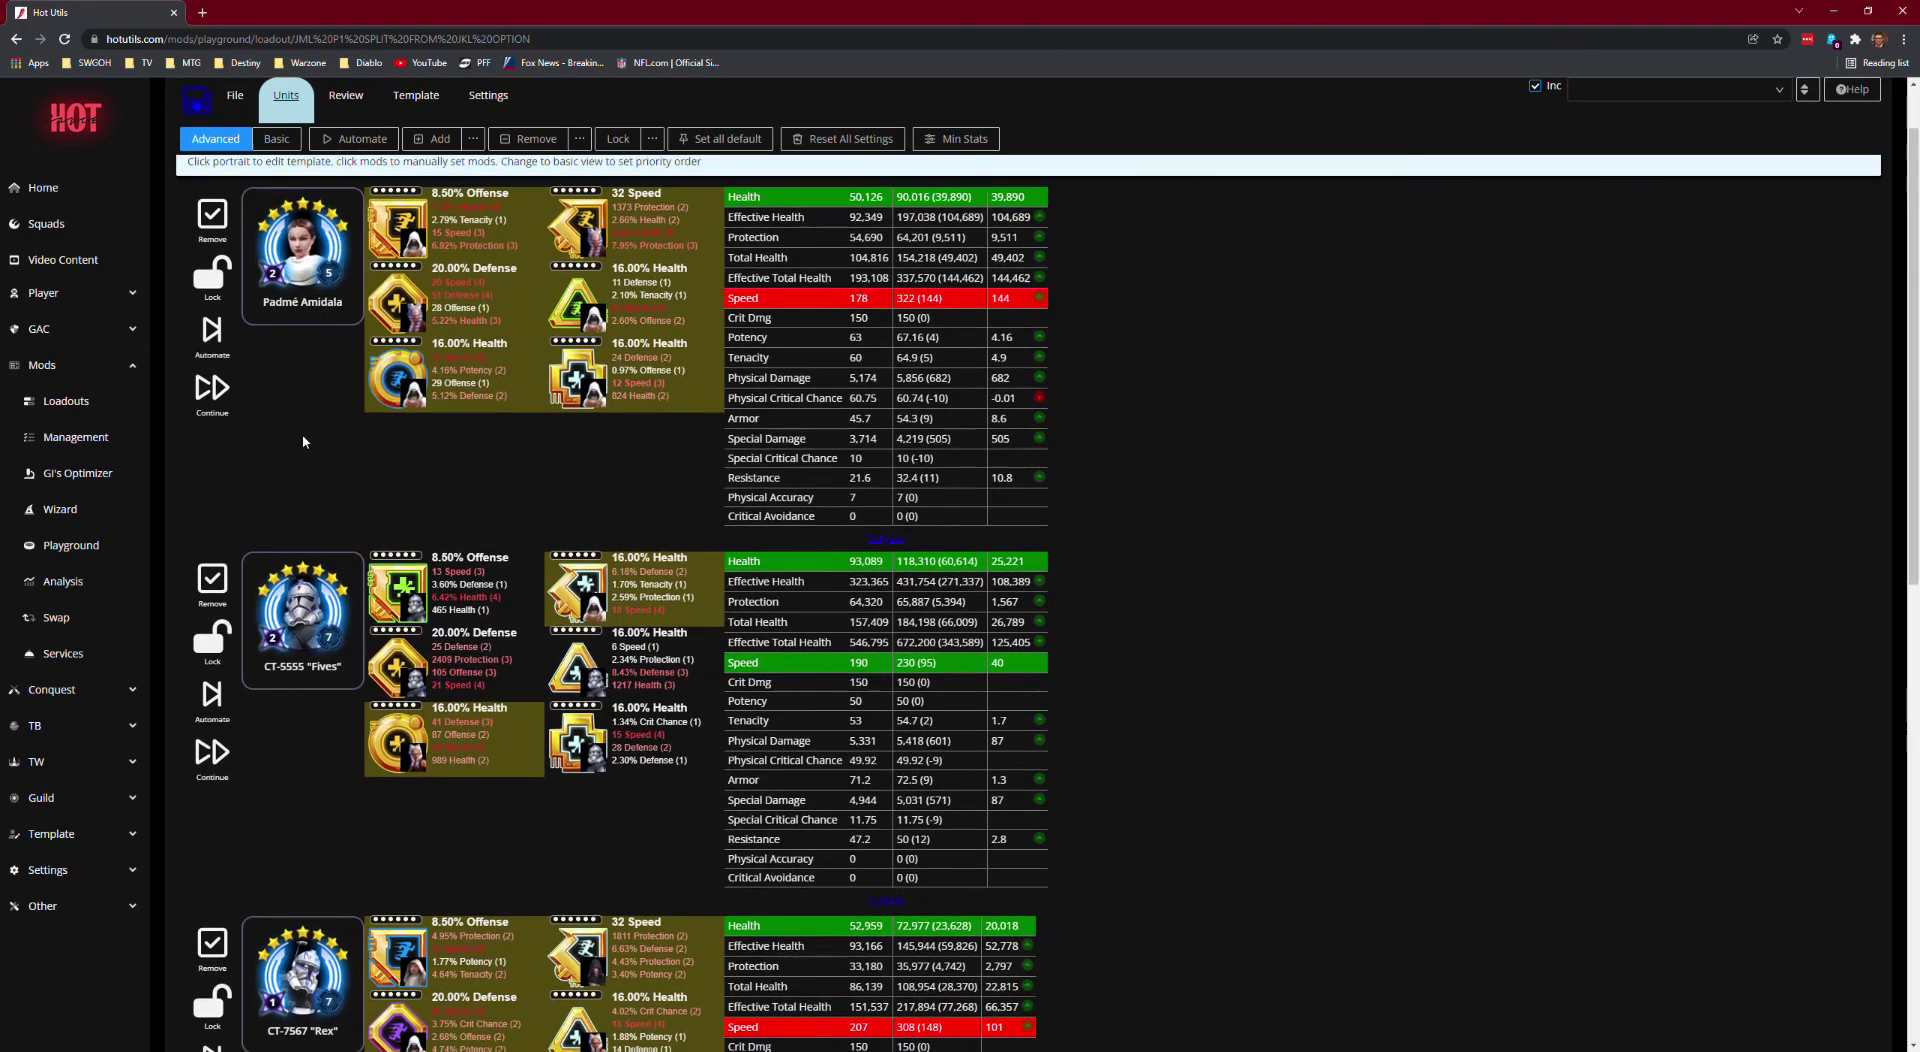
scroll(305, 450, "up", 10)
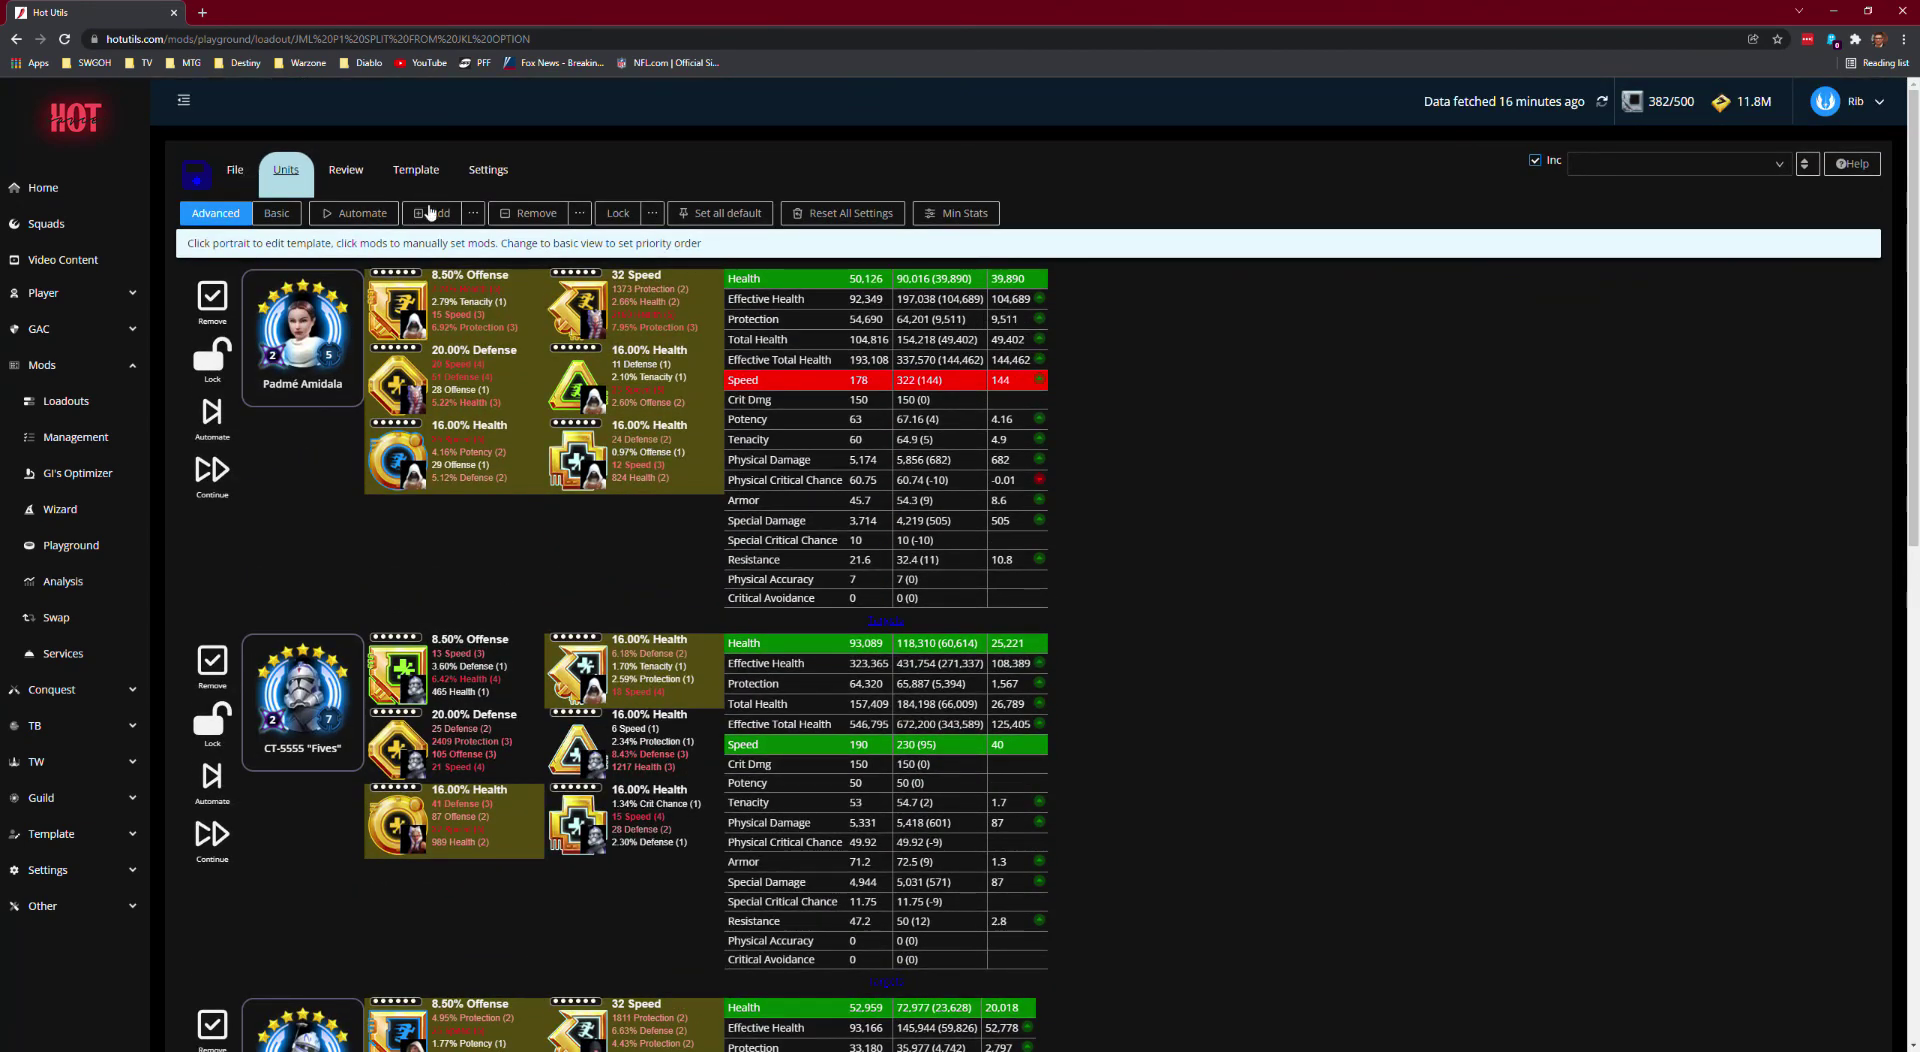
left_click(346, 175)
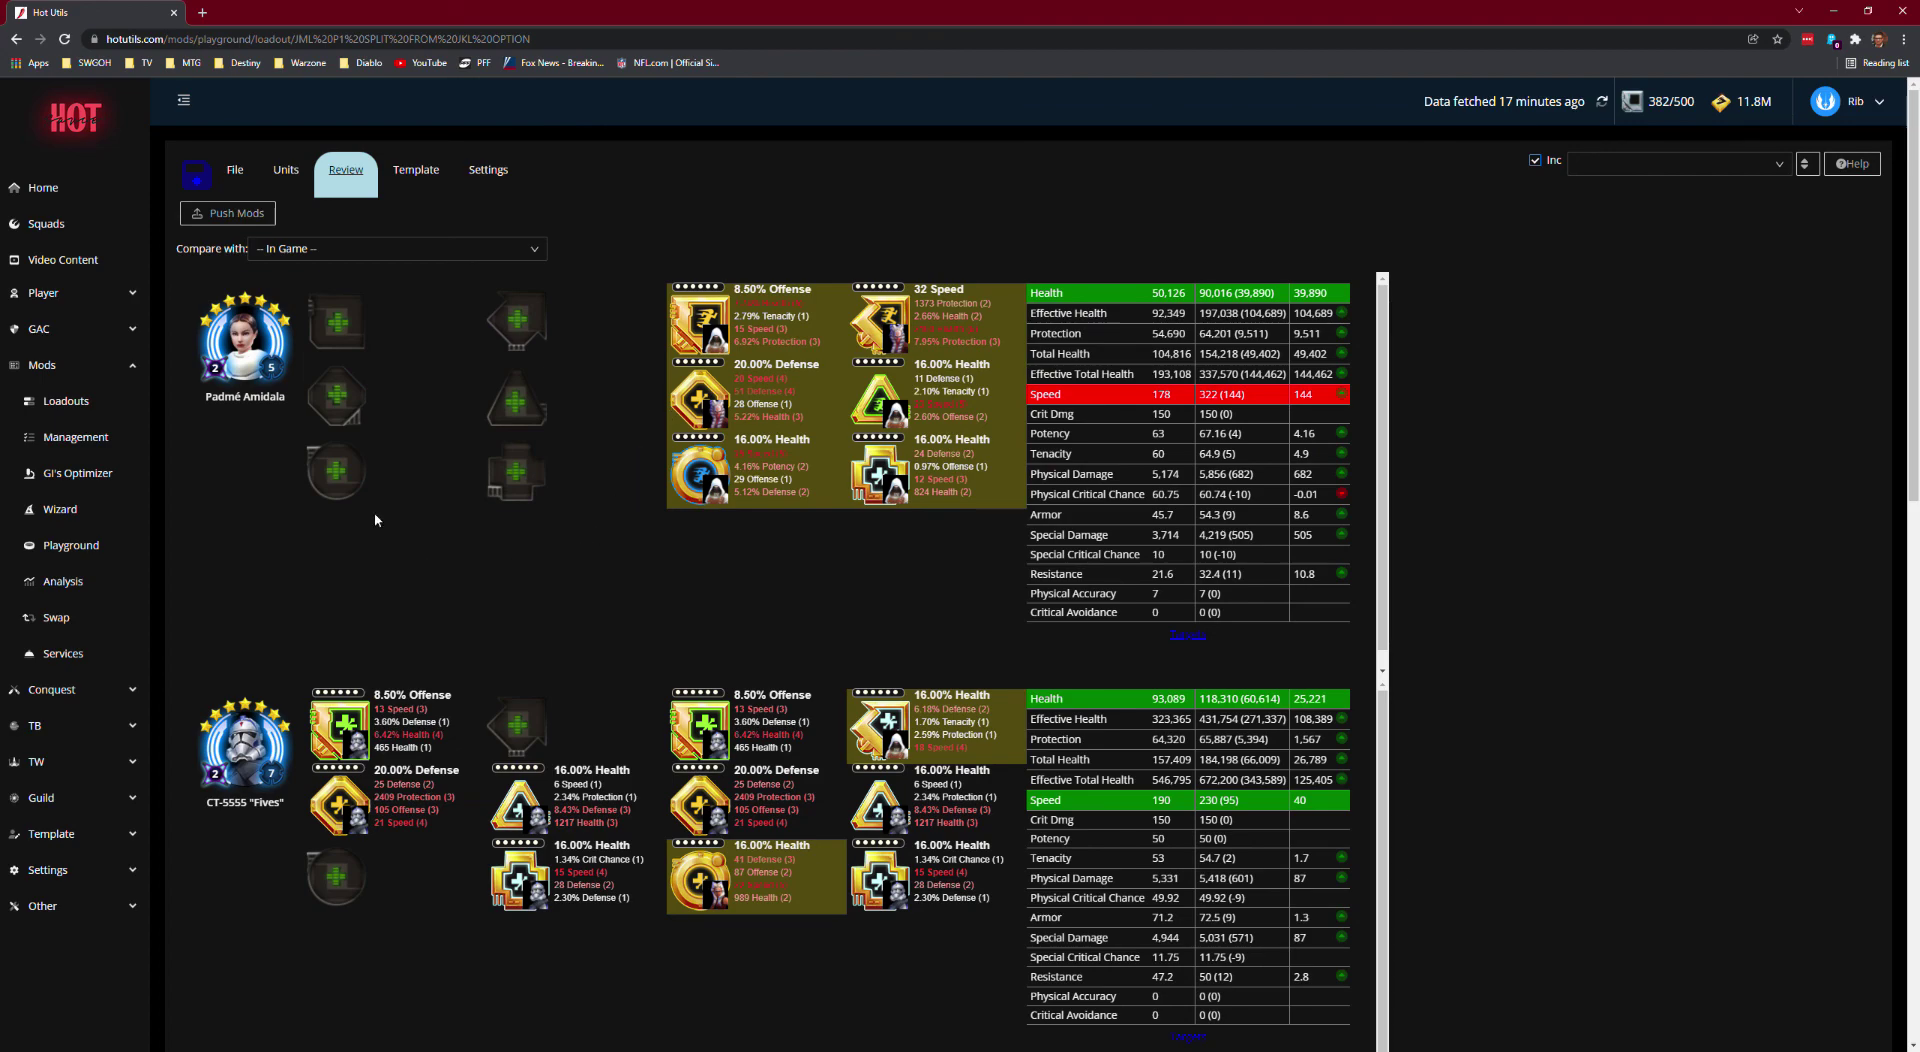
scroll(544, 434, "down", 6)
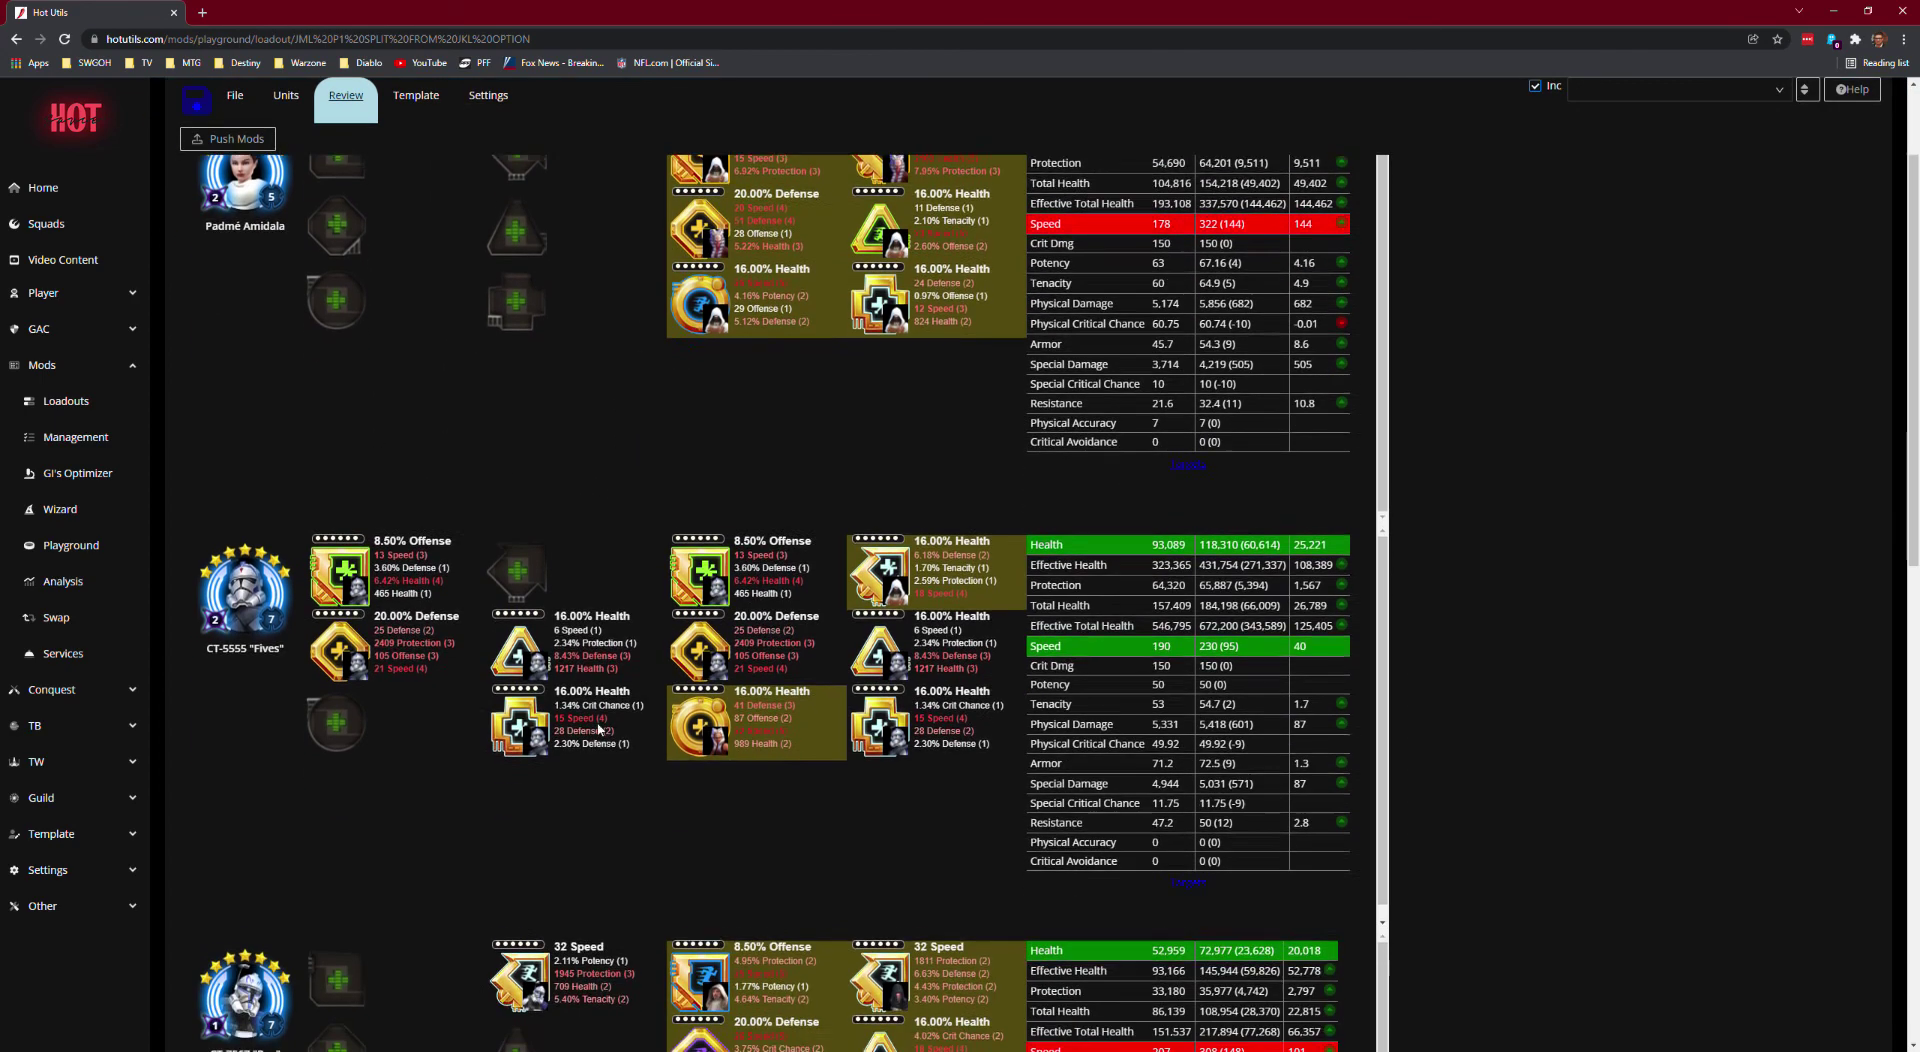
scroll(607, 849, "up", 6)
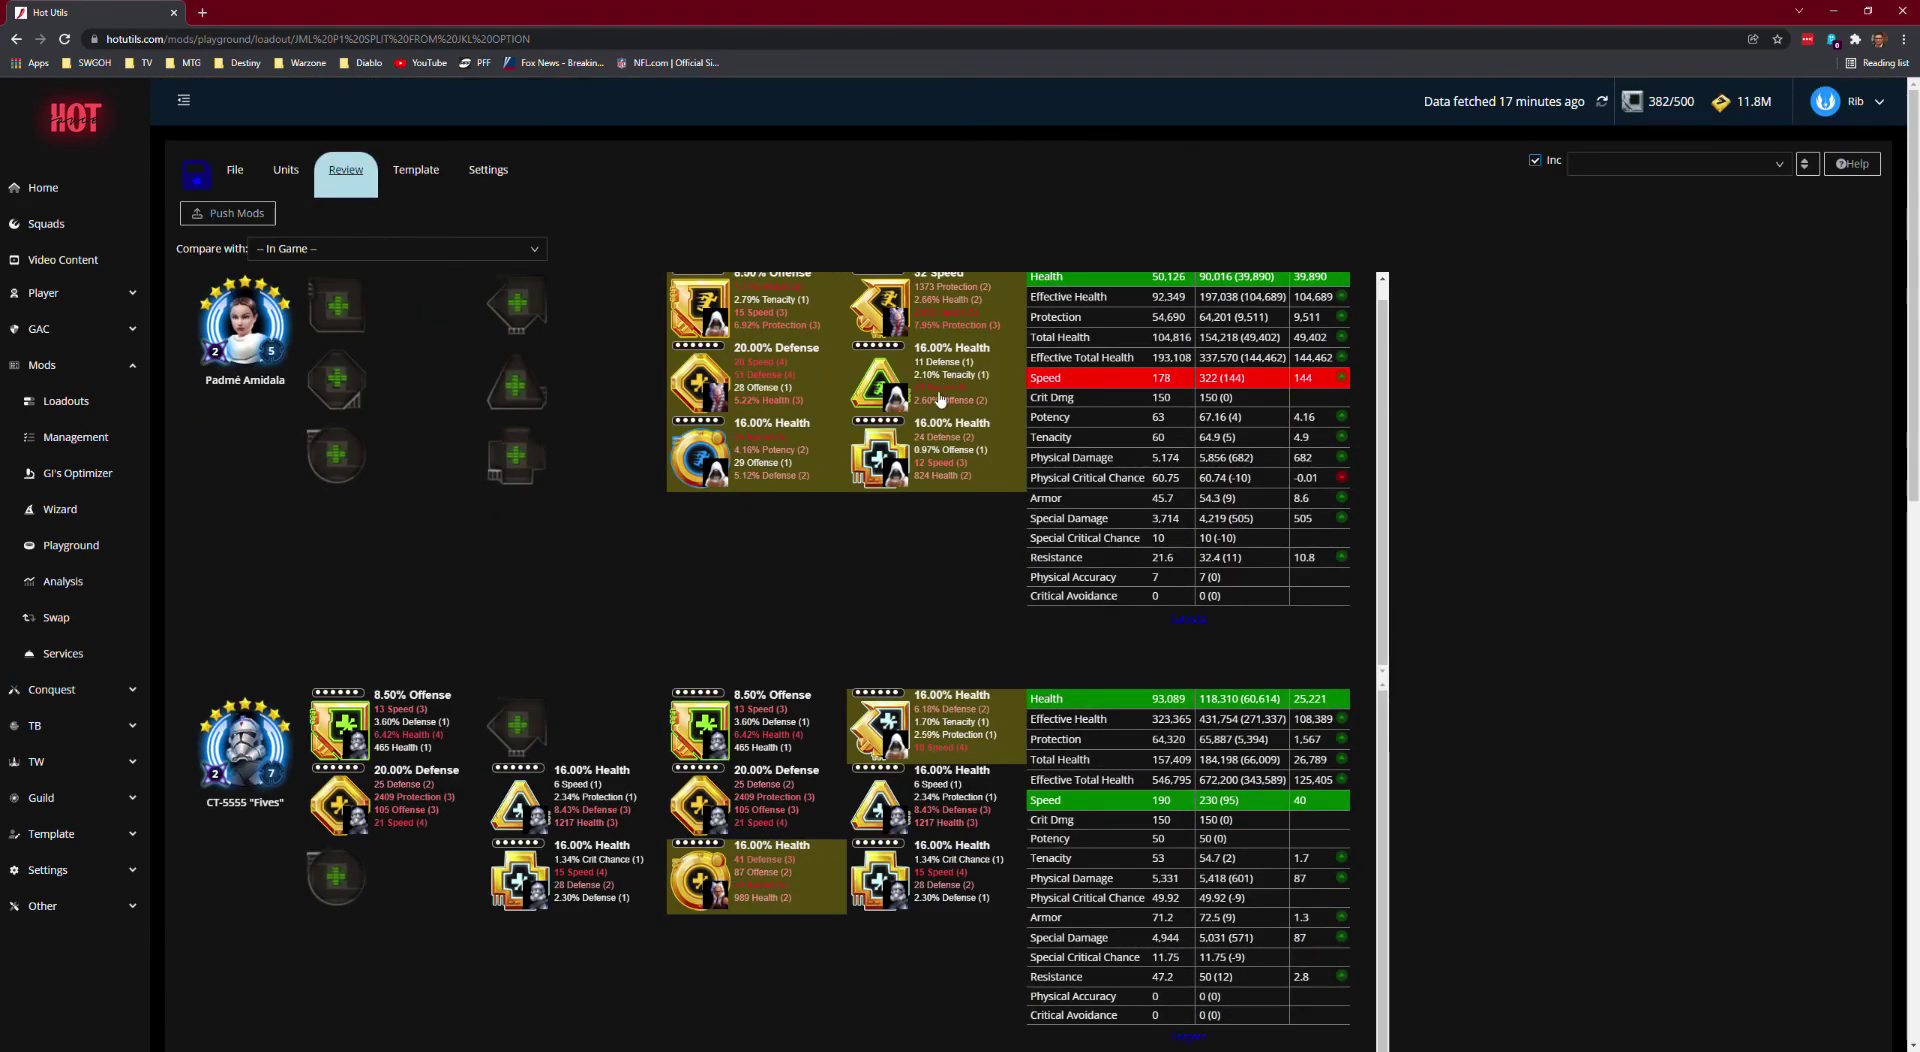